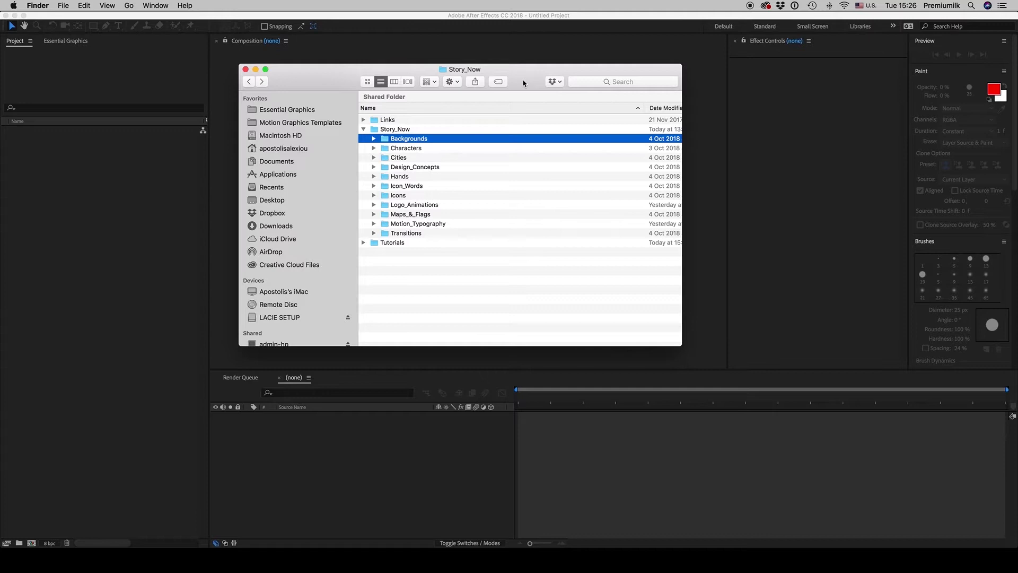
- View the overview image Story_Now_Backgrounds.jpg in the Backgrounds folder and close it
left_click(374, 139)
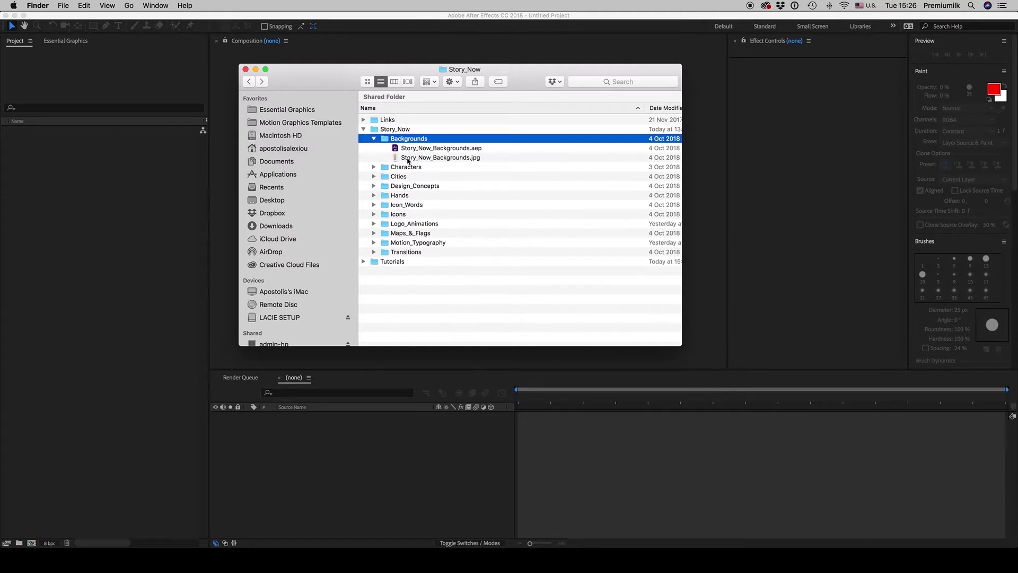
double_click(444, 158)
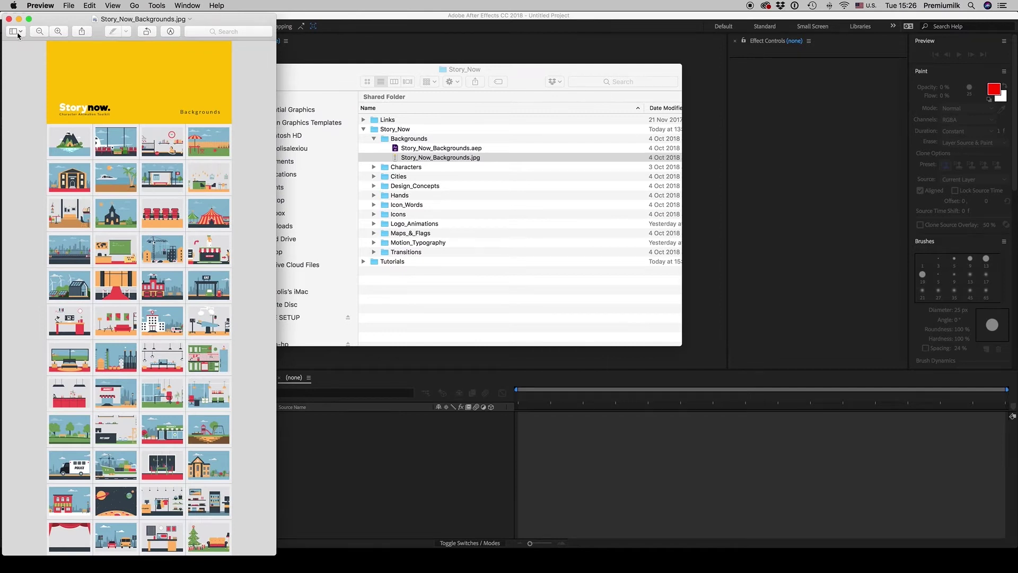
left_click(9, 19)
- Open the project file Story_Now_Backgrounds.aep in After Effects and accept its conversion from the older version
right_click(455, 149)
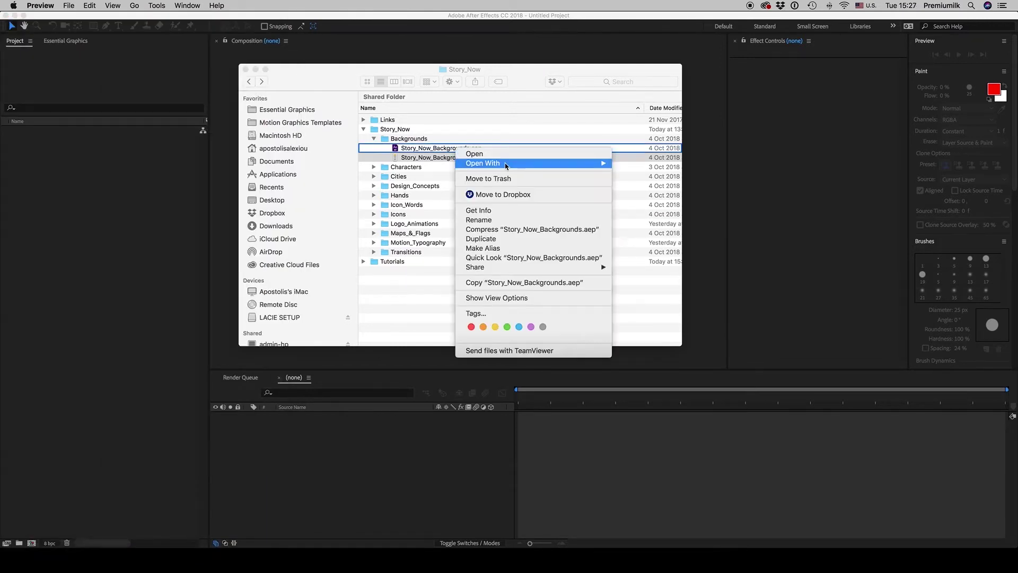
mouse_move(505, 166)
left_click(642, 160)
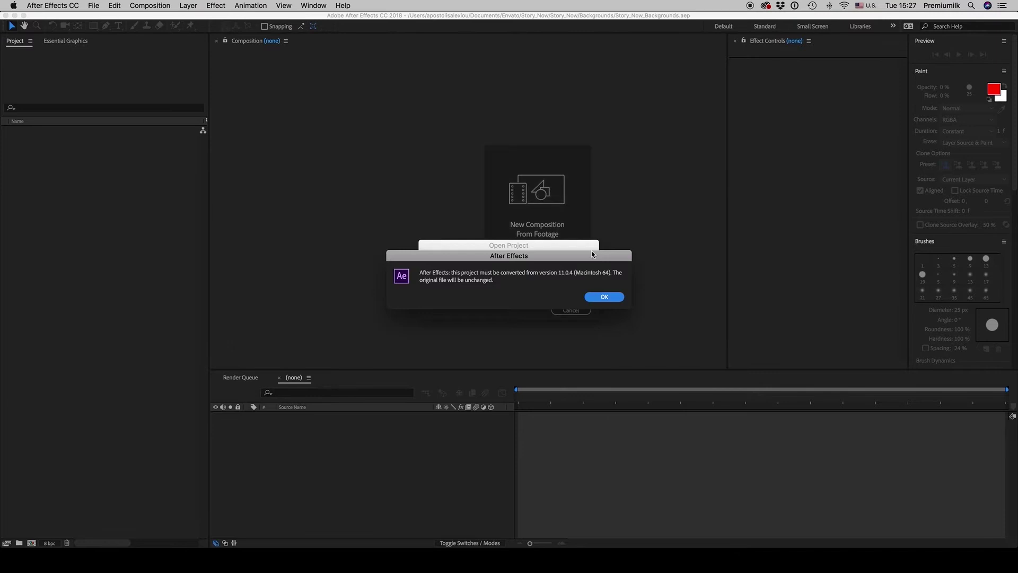
left_click(600, 296)
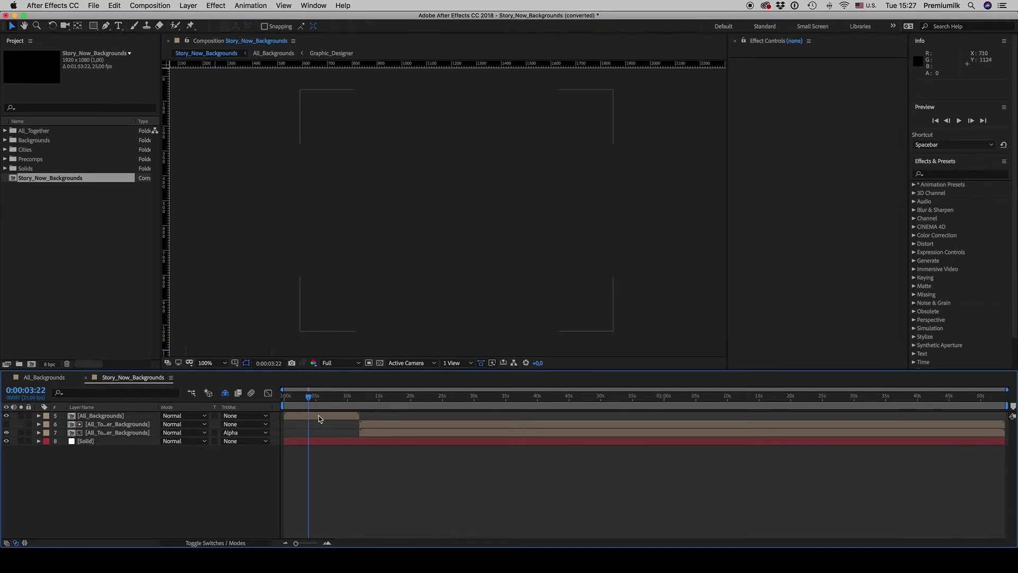
- Select the All_Backgrounds layer, then open the Adventure_Exterior composition from the project's Backgrounds folder
left_click(320, 417)
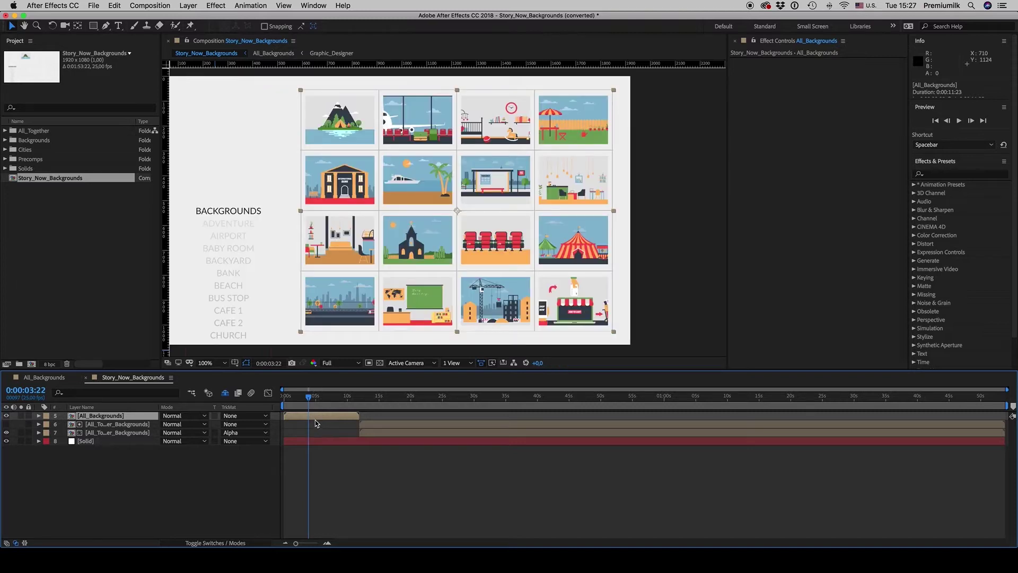
left_click(5, 141)
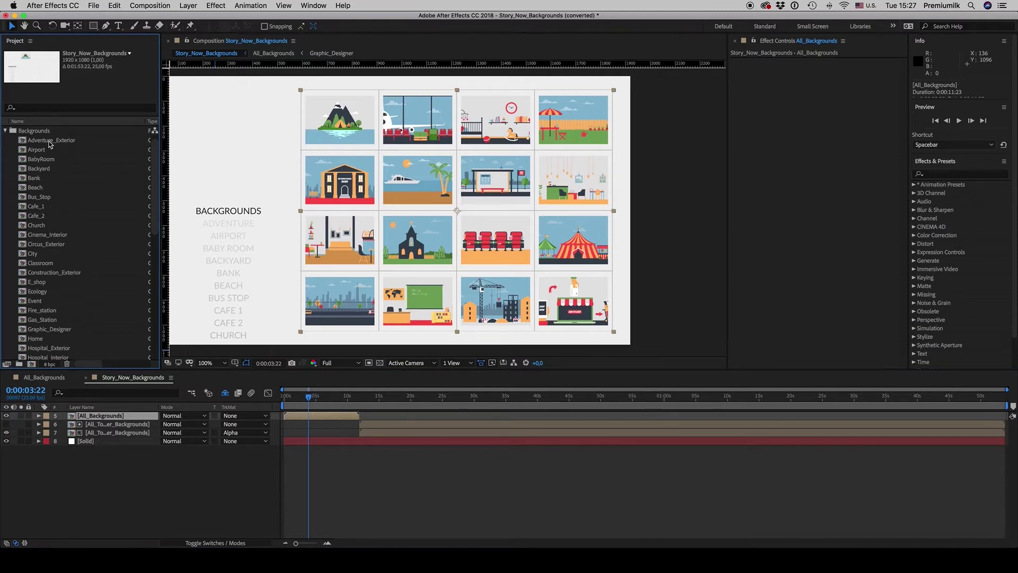
double_click(49, 141)
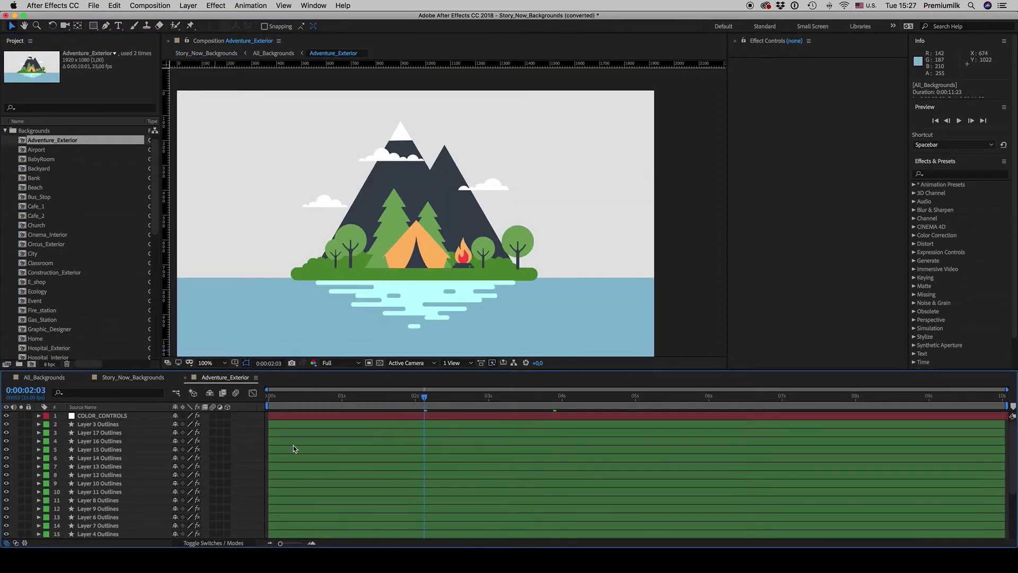
- Reveal the layer expressions in Adventure_Exterior to examine the link to COLOR_CONTROLS, then collapse the Medium Royal Blue Solid 1 layer
left_click(293, 447)
key("e")
key("e")
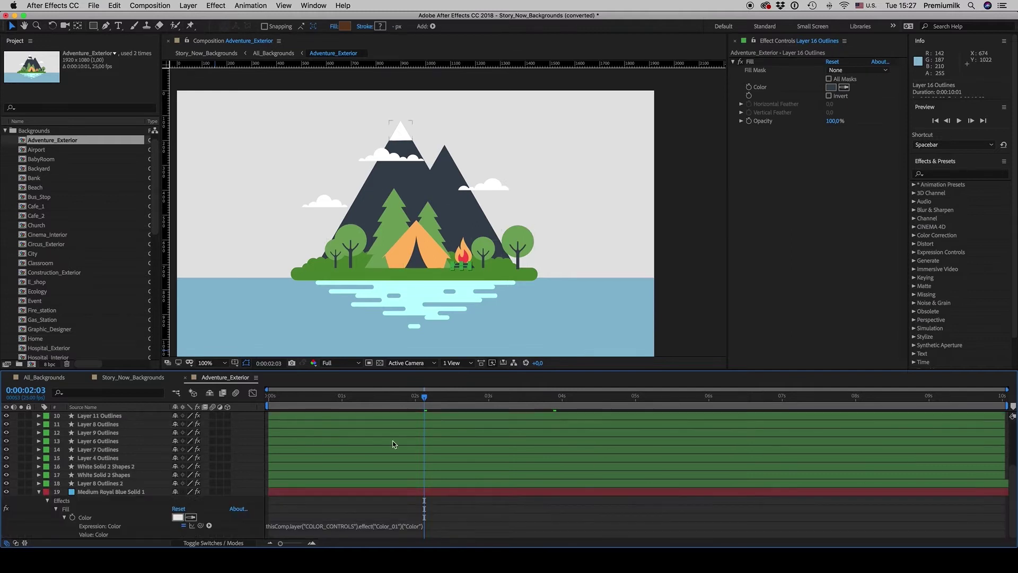
left_click(40, 493)
- Examine the layers inside the All_Backgrounds precomp of Story_Now_Backgrounds and return to the main composition
left_click(133, 377)
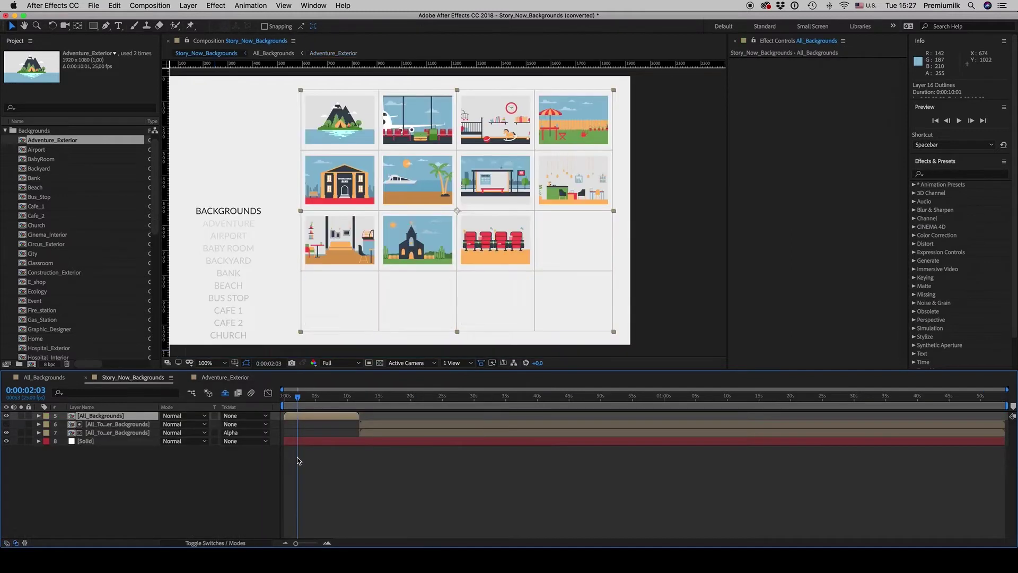
double_click(308, 416)
left_click(317, 418)
left_click(320, 424)
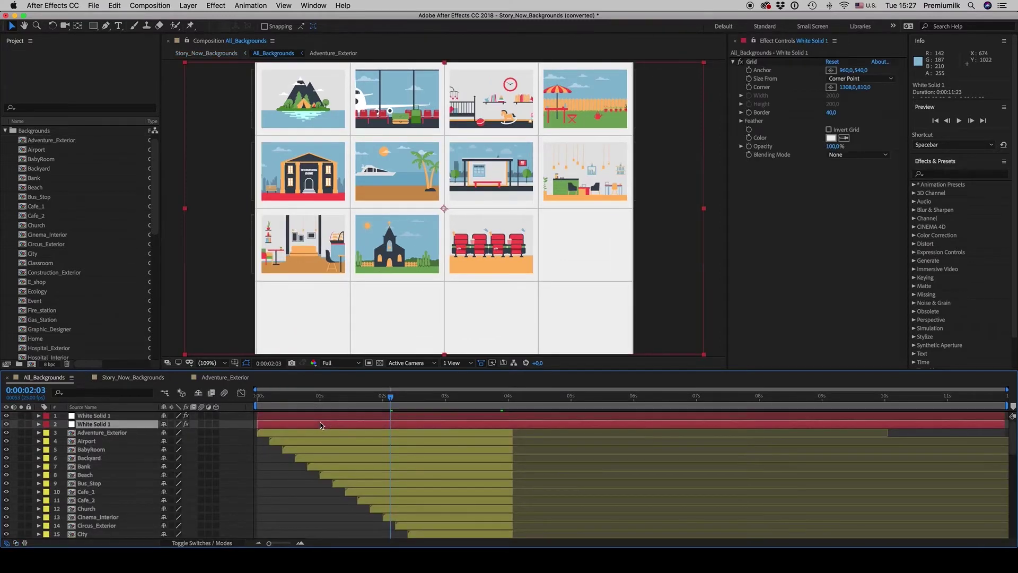
left_click(136, 377)
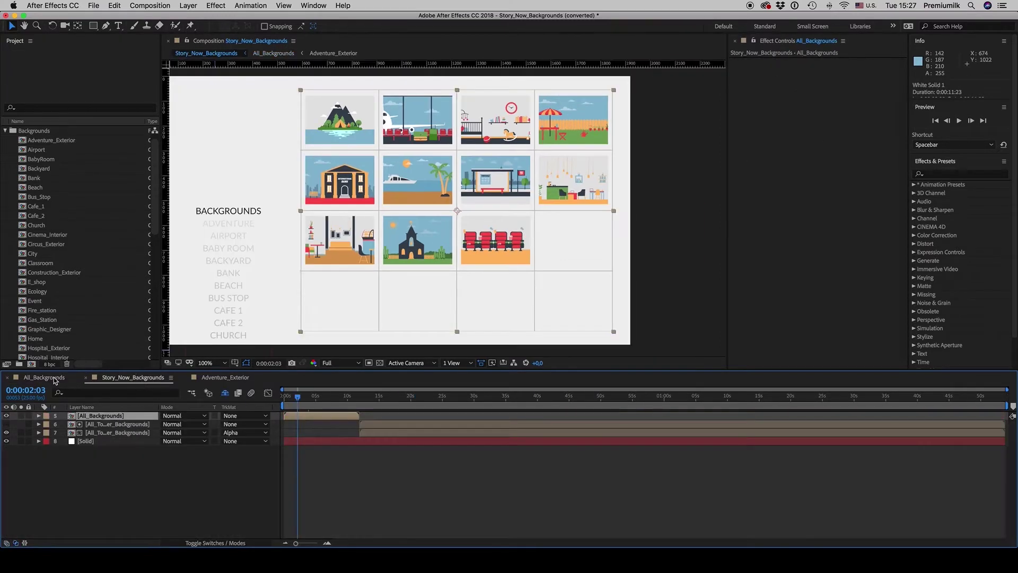
- Collapse the Backgrounds folder and open the Adventure_Exterior composition through the All_Together_Backgrounds precomp
left_click(6, 130)
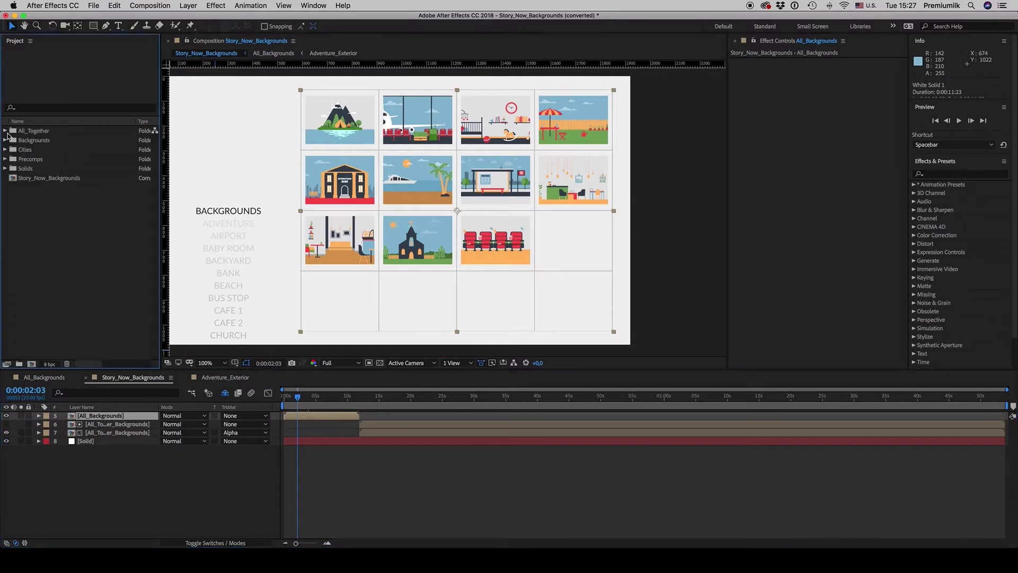
left_click(43, 178)
left_click(378, 428)
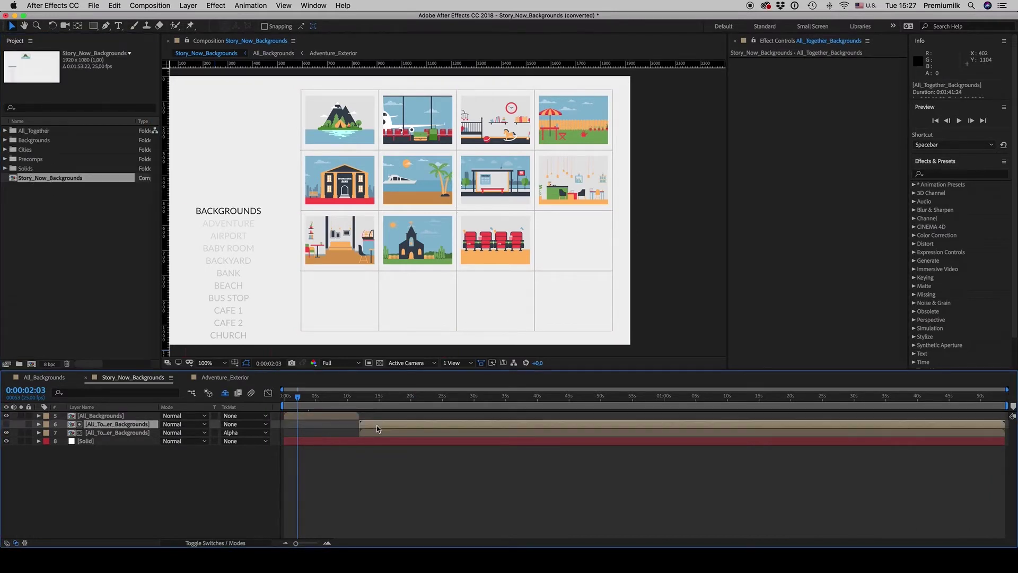
double_click(378, 428)
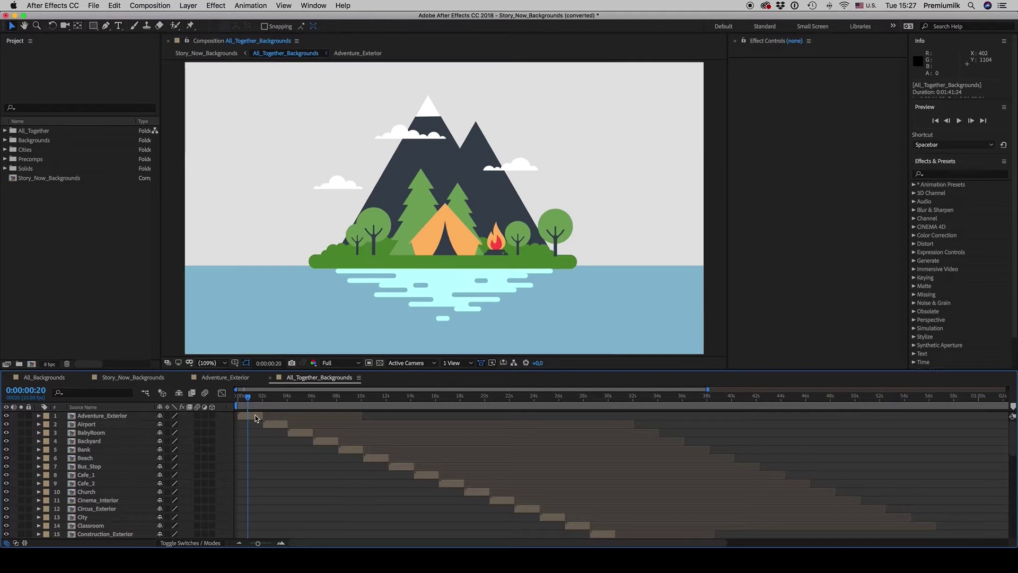
double_click(255, 417)
- Change Color_03 on the COLOR_CONTROLS layer of Adventure_Exterior to purple 9E58FF
scroll(130, 425, "up", 2)
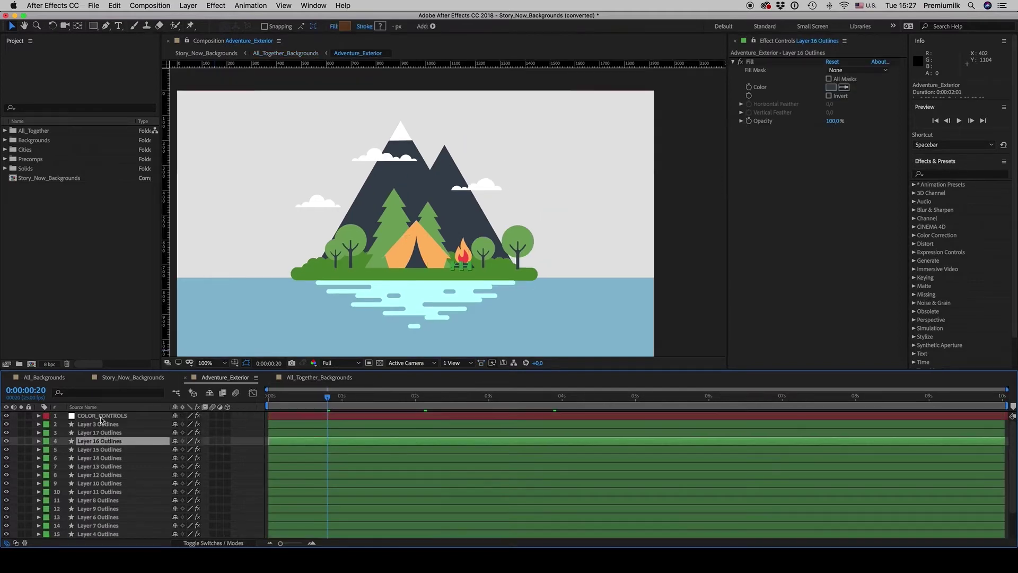
left_click(101, 416)
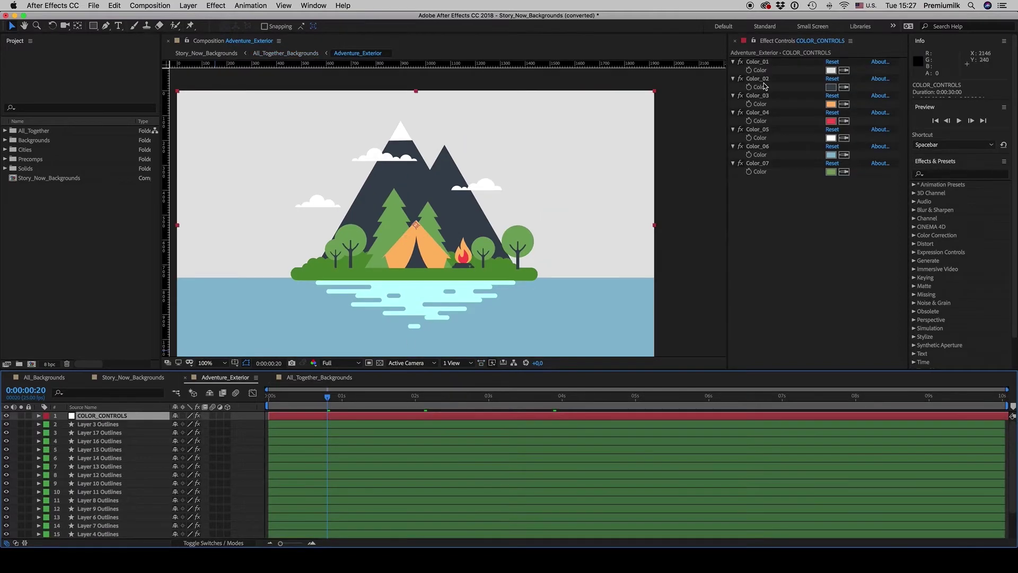
left_click(758, 62)
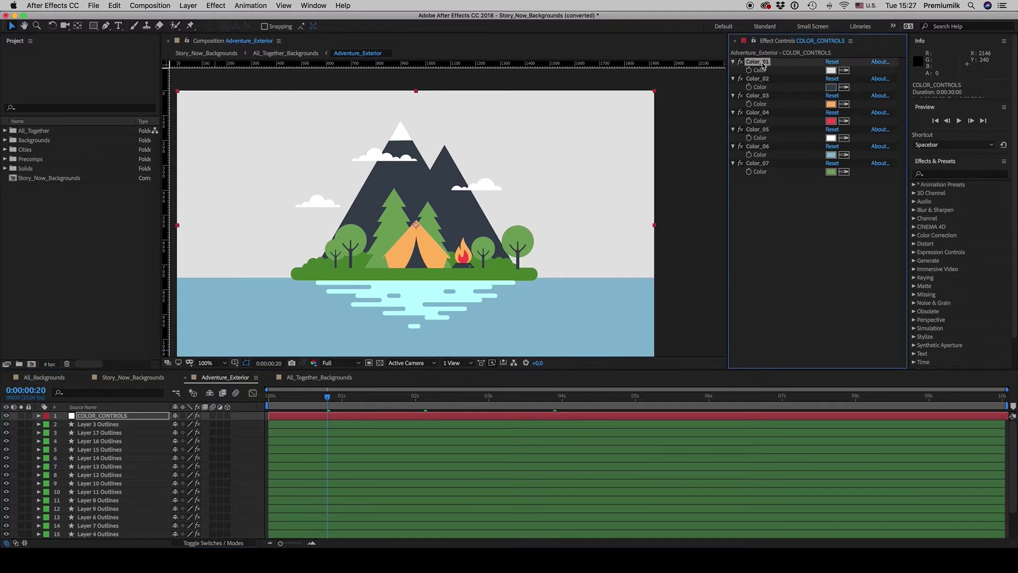
left_click(831, 104)
left_click(471, 311)
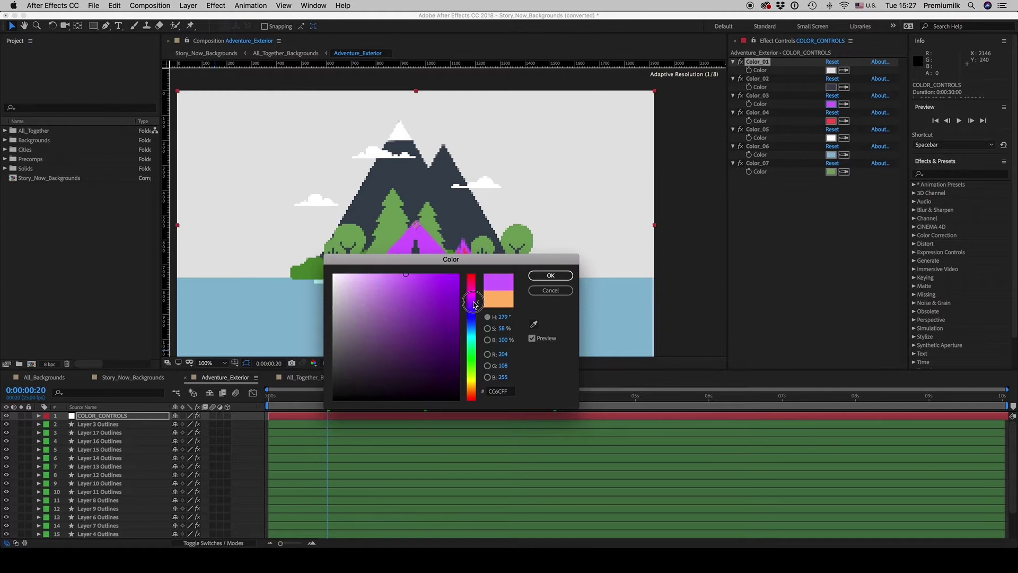
left_click_drag(433, 305, 417, 265)
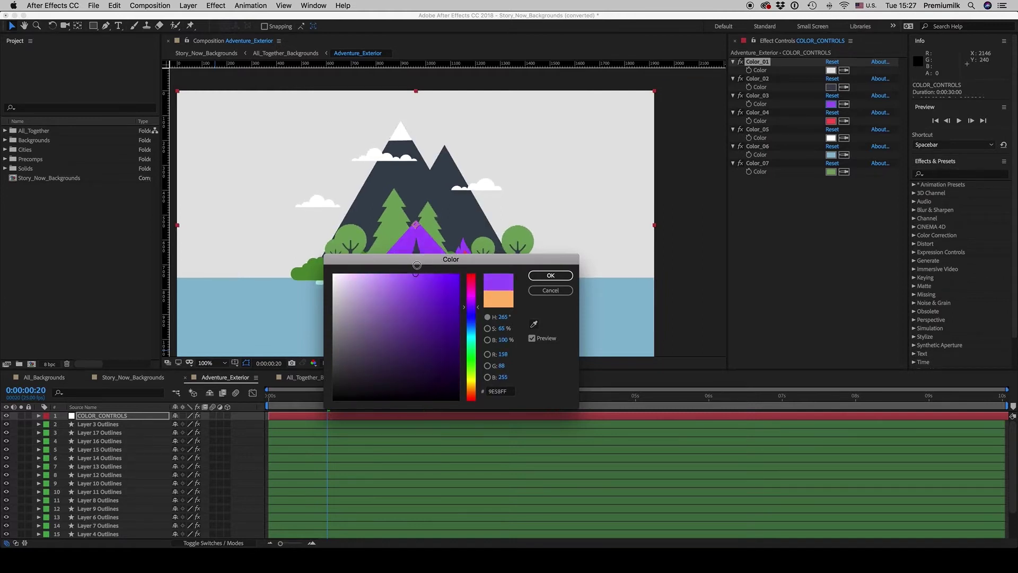
left_click(551, 275)
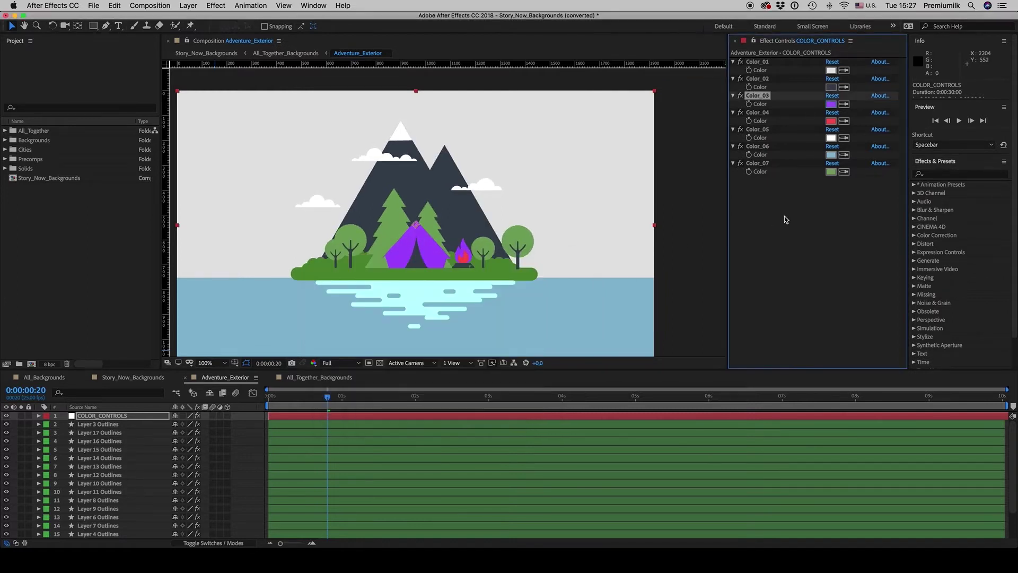
- Change Color_07 on the COLOR_CONTROLS layer to a darker green
left_click(831, 171)
mouse_move(455, 357)
left_mouse_down()
mouse_move(431, 358)
mouse_move(431, 346)
left_mouse_up()
left_click(550, 276)
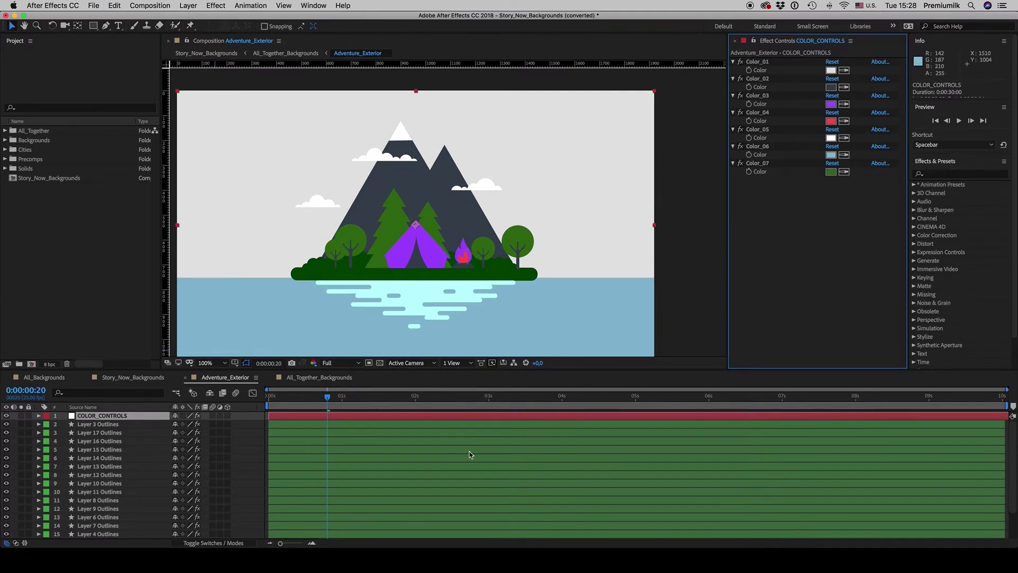
- Hide the Medium Royal Blue Solid 1 background layer, turn on the transparency grid and check the artwork at 0:00:01:07
scroll(469, 454, "down", 2)
left_click(6, 534)
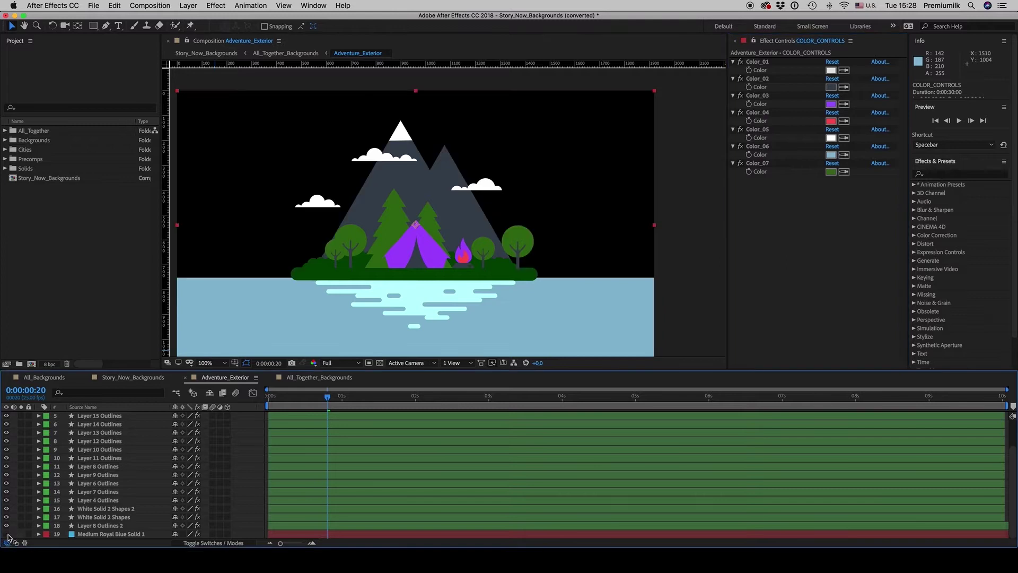
left_click(382, 364)
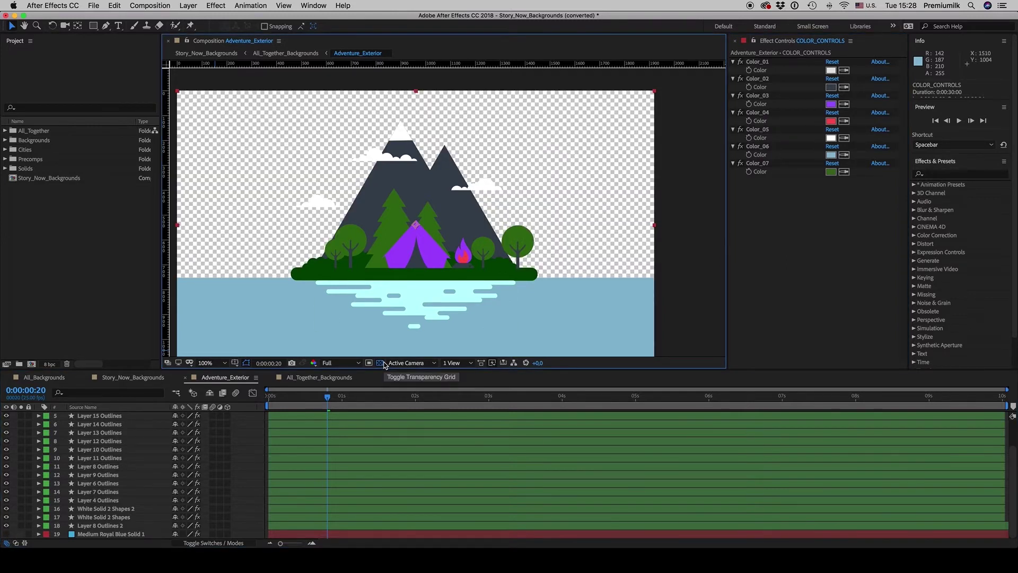
scroll(269, 318, "up", 2)
left_click(206, 362)
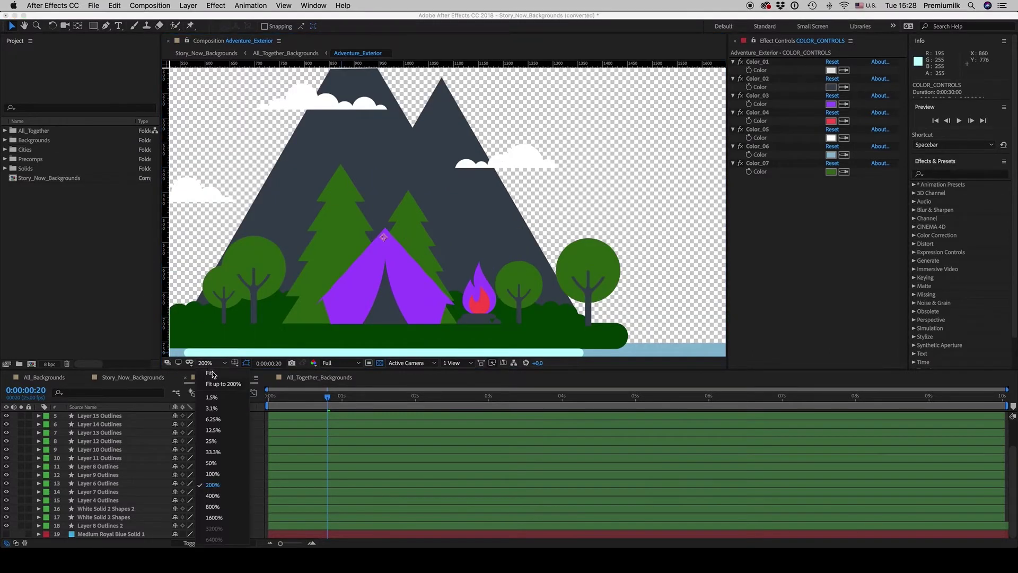
left_click(212, 374)
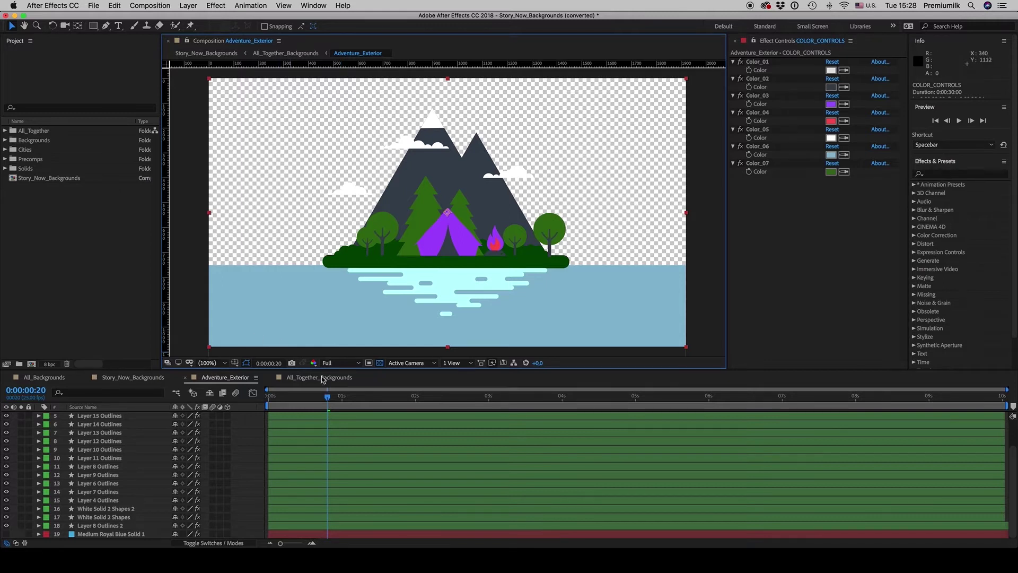
left_click_drag(327, 397, 360, 407)
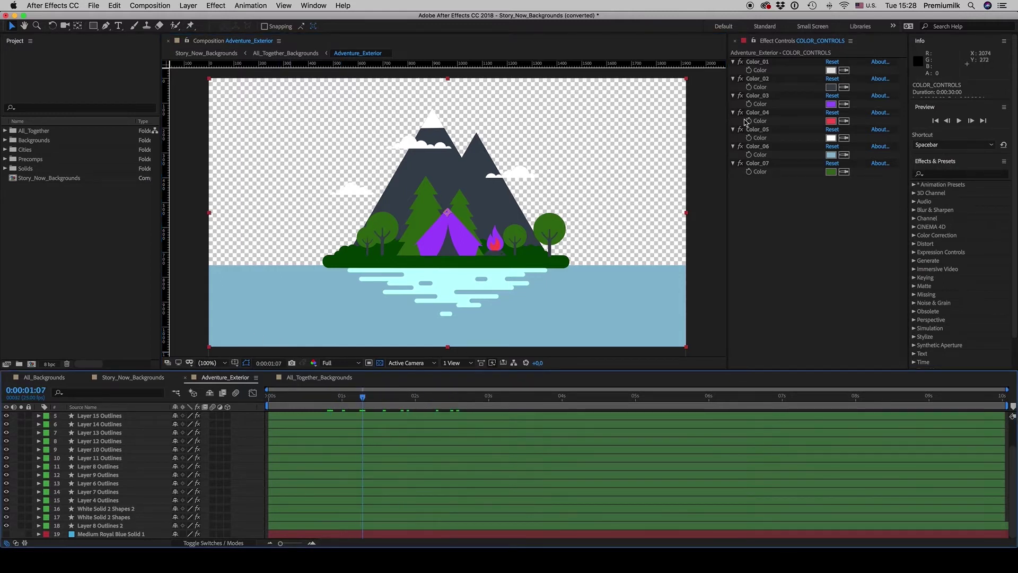
- Select and copy all the color effects, Color_01 to Color_07, of Adventure_Exterior's COLOR_CONTROLS layer
left_click(753, 73)
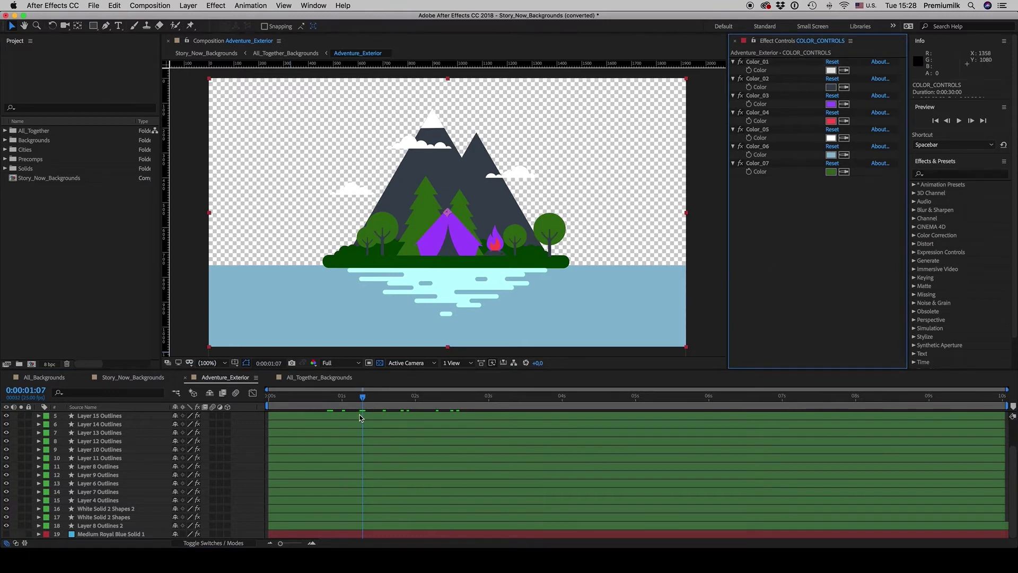
scroll(360, 419, "up", 2)
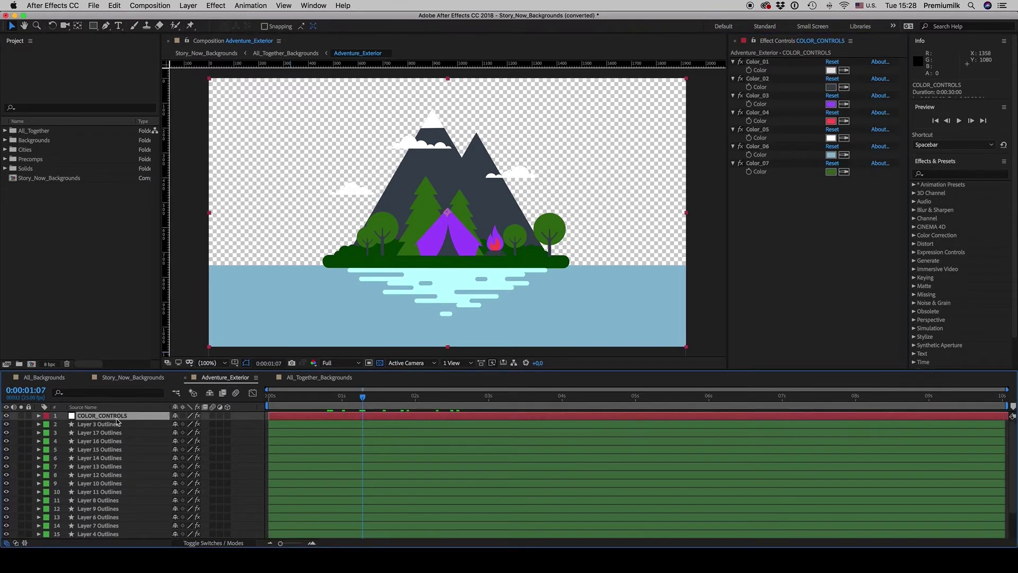
left_click(803, 225)
key("super+a")
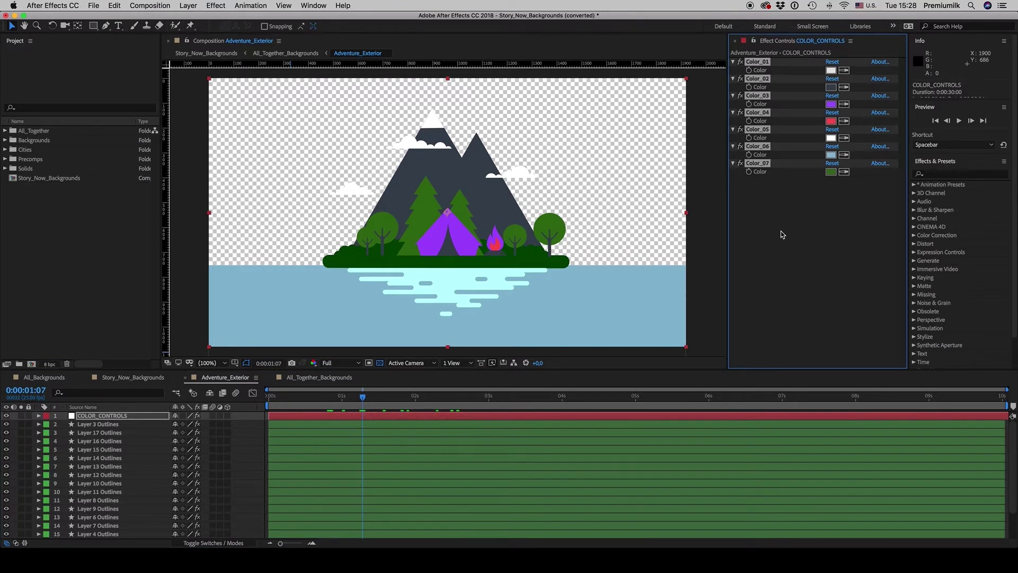
- Open the Airport composition from the Backgrounds folder and move the current time to 0:00:04:23
left_click(51, 229)
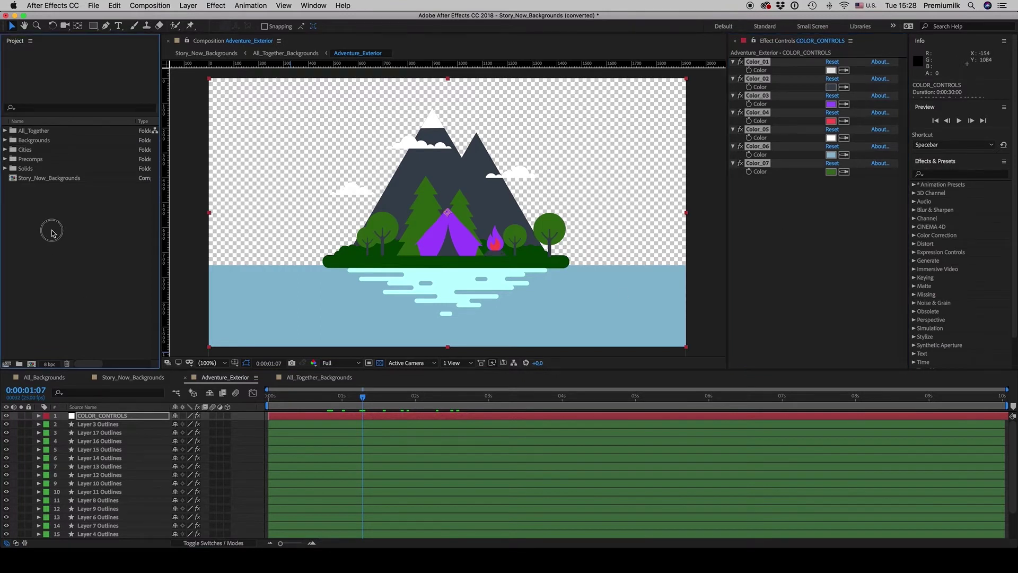
left_click(6, 140)
double_click(35, 151)
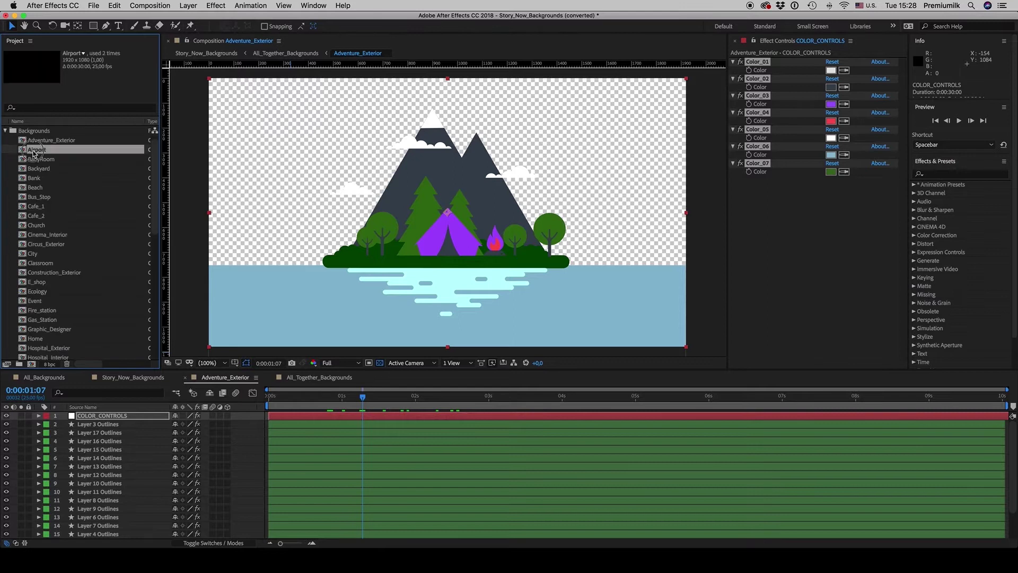
left_click(389, 396)
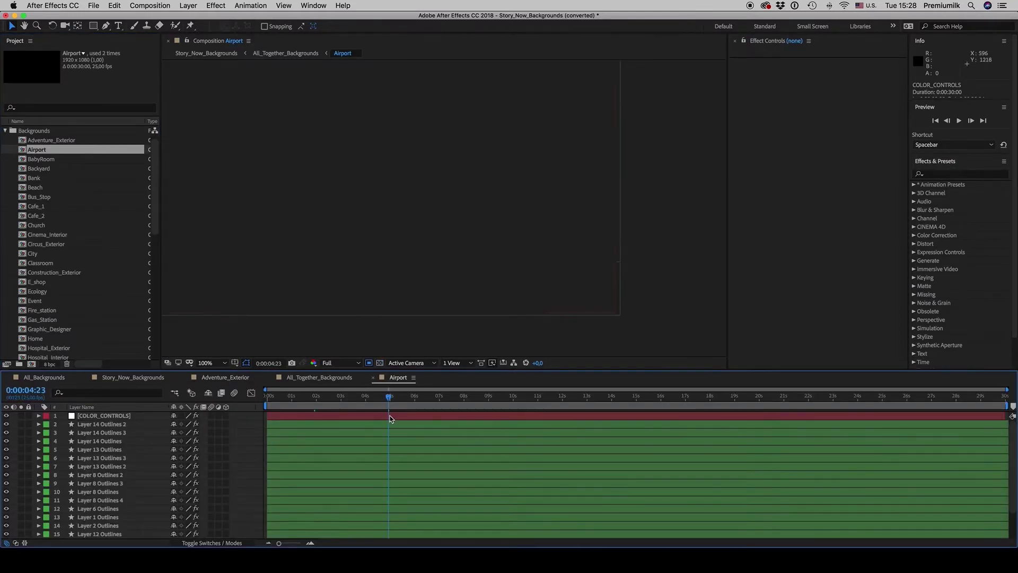
- Replace all the color effects on Airport's COLOR_CONTROLS layer with the ones copied from Adventure_Exterior
left_click(388, 418)
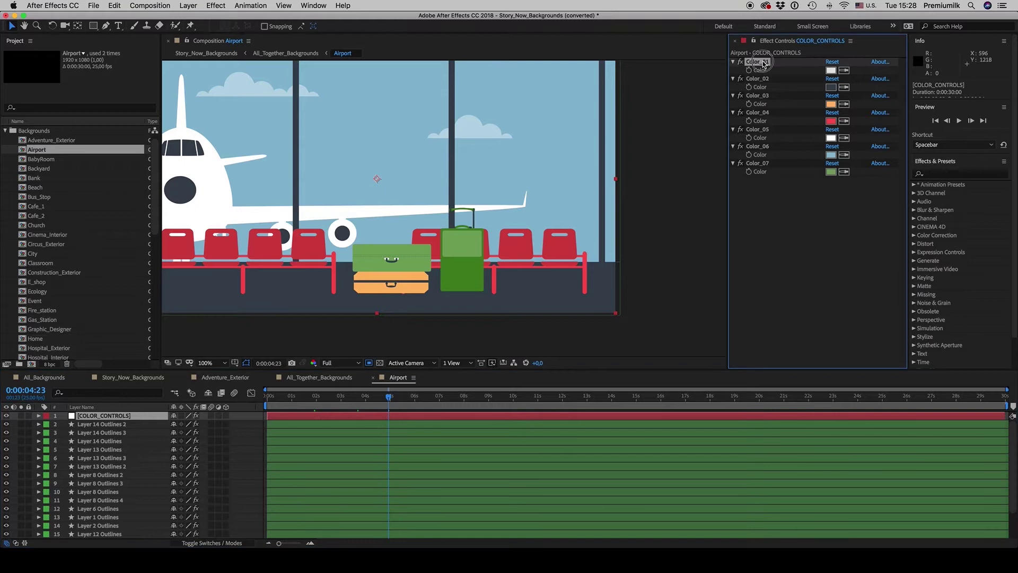
left_click(781, 187)
key("super+a")
key("super+z")
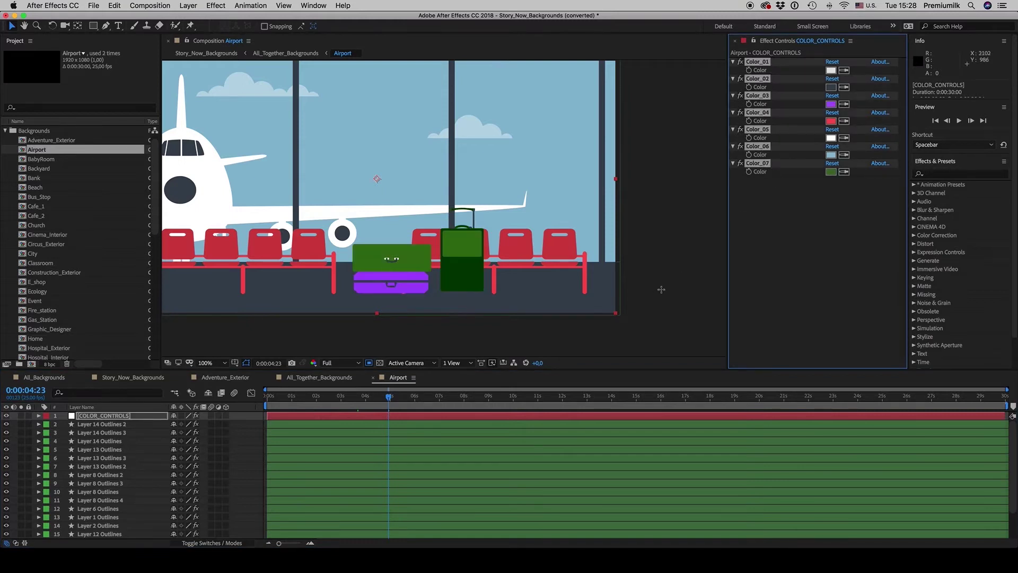
left_click(757, 199)
left_click(758, 164)
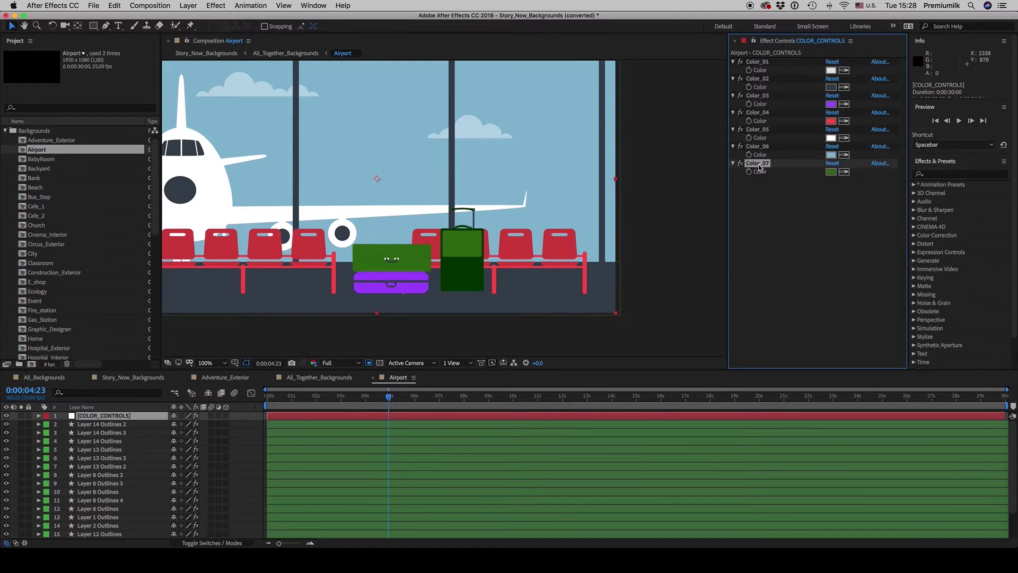
left_click(415, 418)
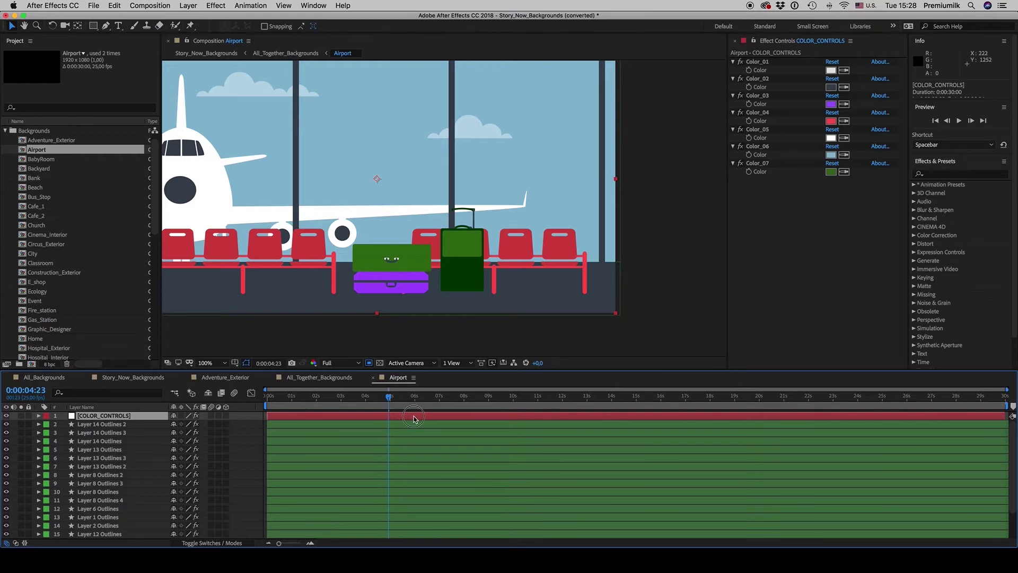
- Switch to Finder and view the overview image Story_Now_Animated_Cities.jpg from the Cities folder, closing it after a look
left_click(29, 562)
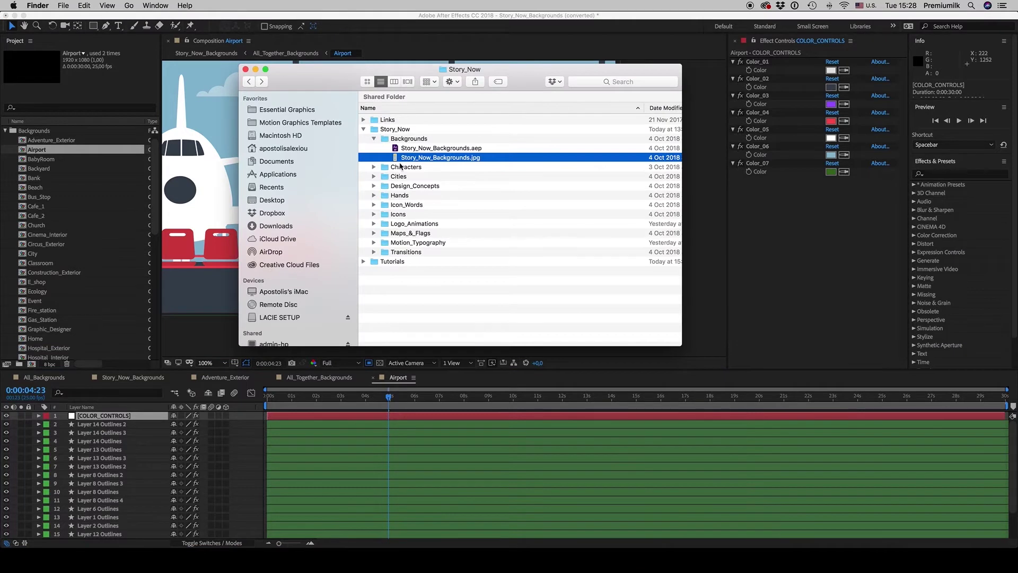
left_click(374, 139)
left_click(374, 157)
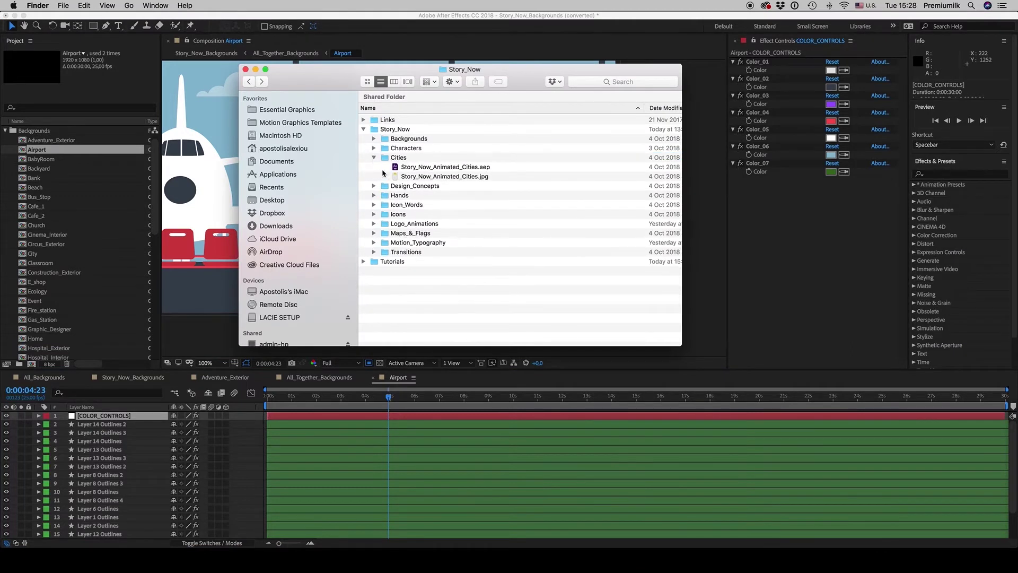
double_click(448, 177)
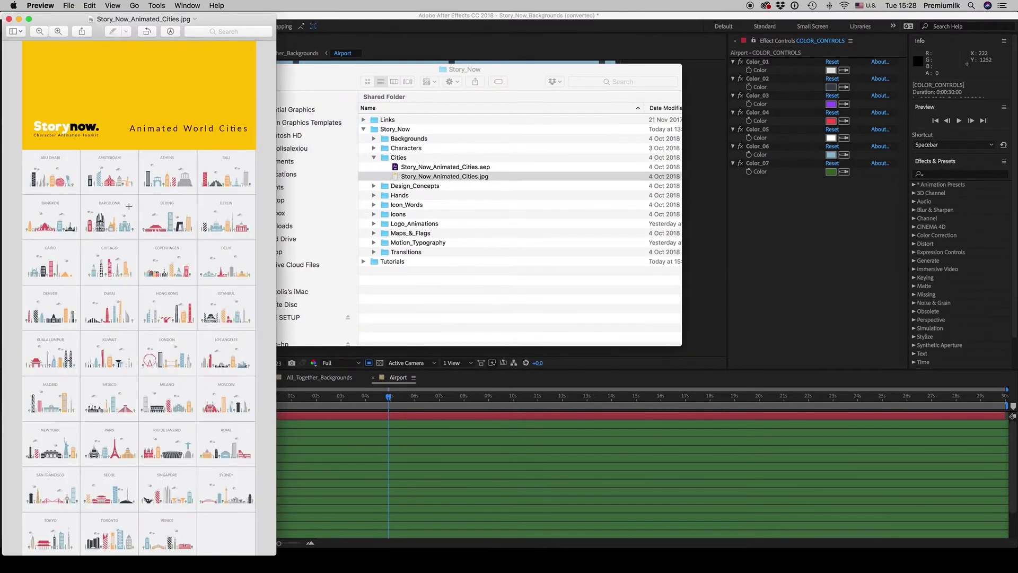
left_click(9, 19)
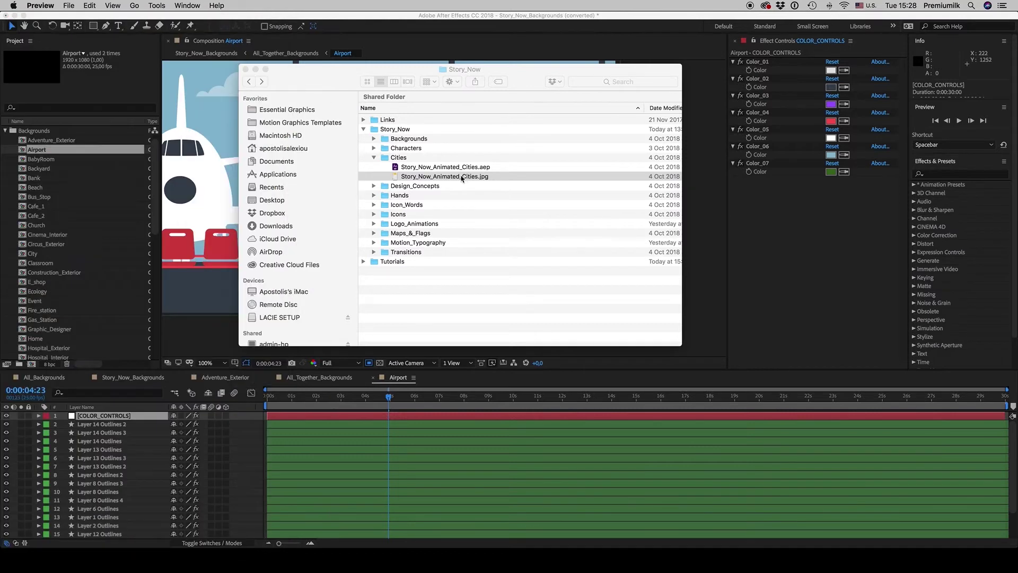
- Open Story_Now_Animated_Cities.aep with Adobe After Effects CC 2018 and accept the font substitution without syncing Bebas Neue Regular
right_click(456, 168)
mouse_move(484, 181)
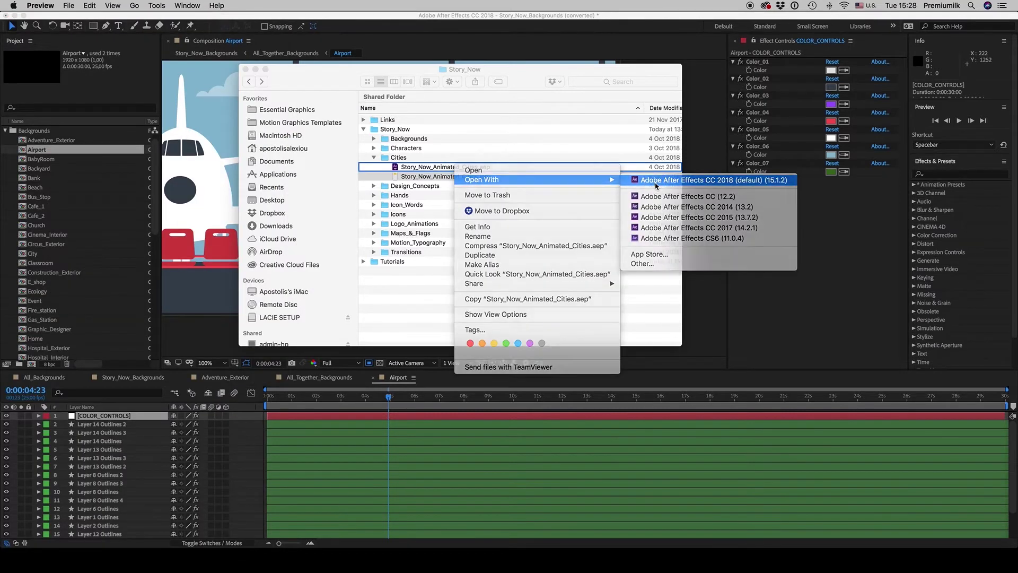
left_click(655, 179)
left_click(502, 297)
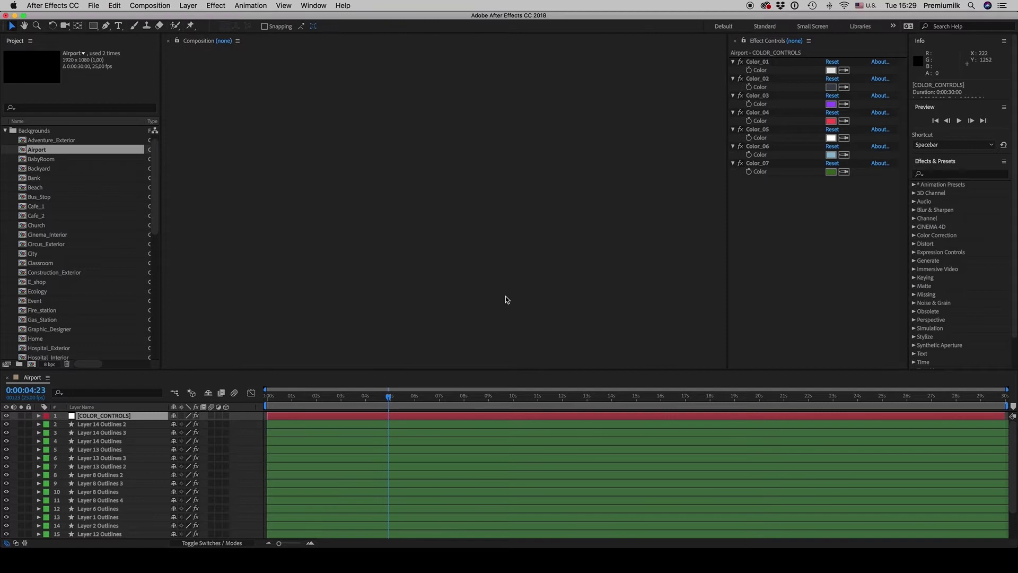
left_click(593, 299)
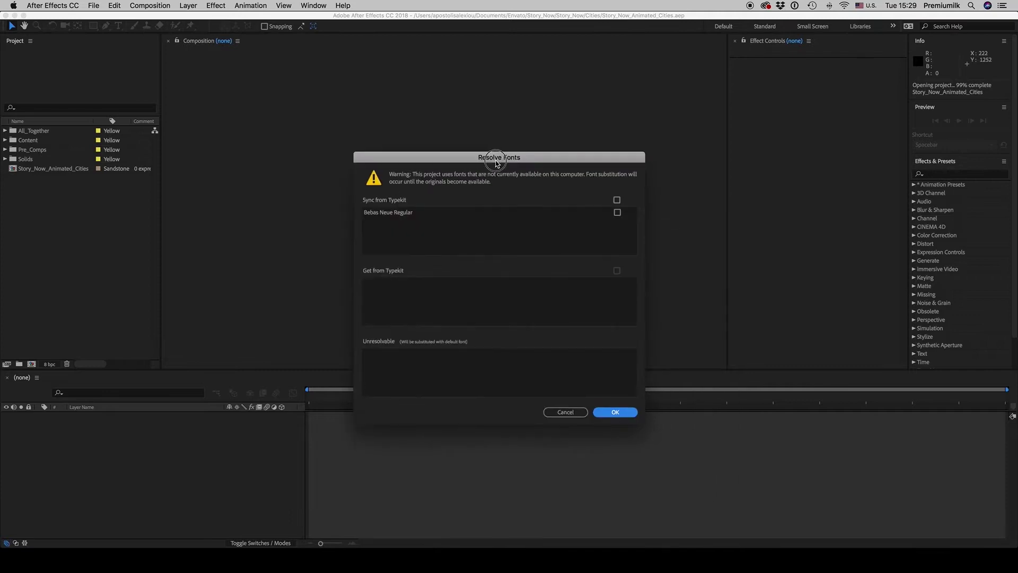
left_click(611, 412)
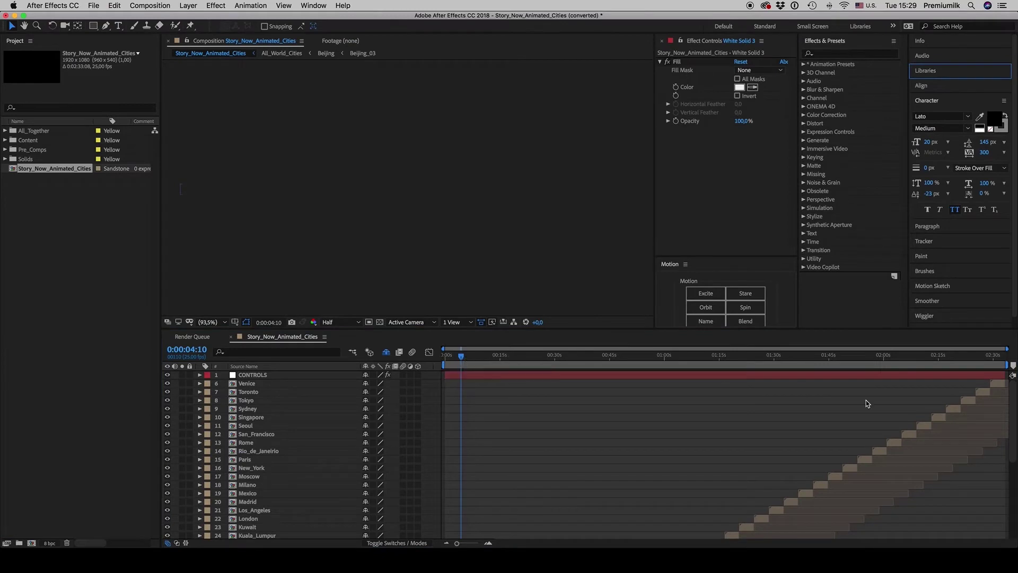
- Select the CONTROLS layer of Story_Now_Animated_Cities and preview the Bangkok animation from 0:00:28:24 to 0:00:29:20
scroll(1013, 424, "down", 3)
scroll(1013, 424, "up", 4)
left_click(451, 379)
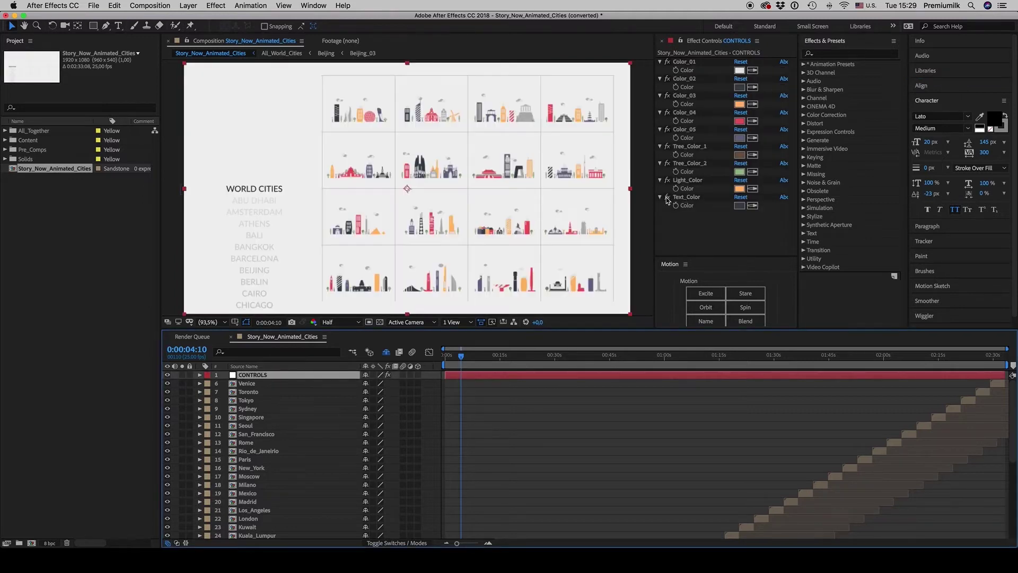
left_click(551, 354)
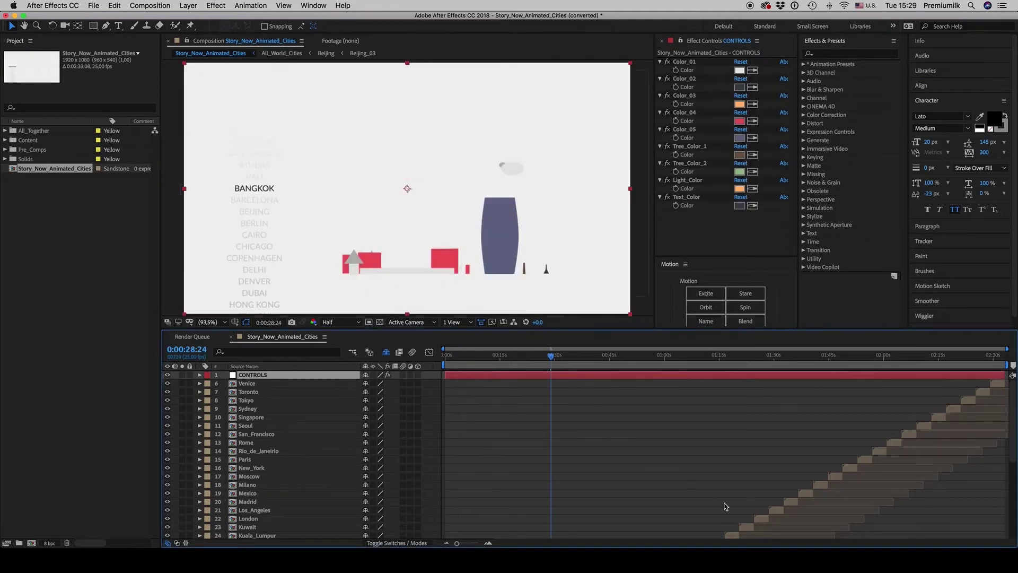
key("space")
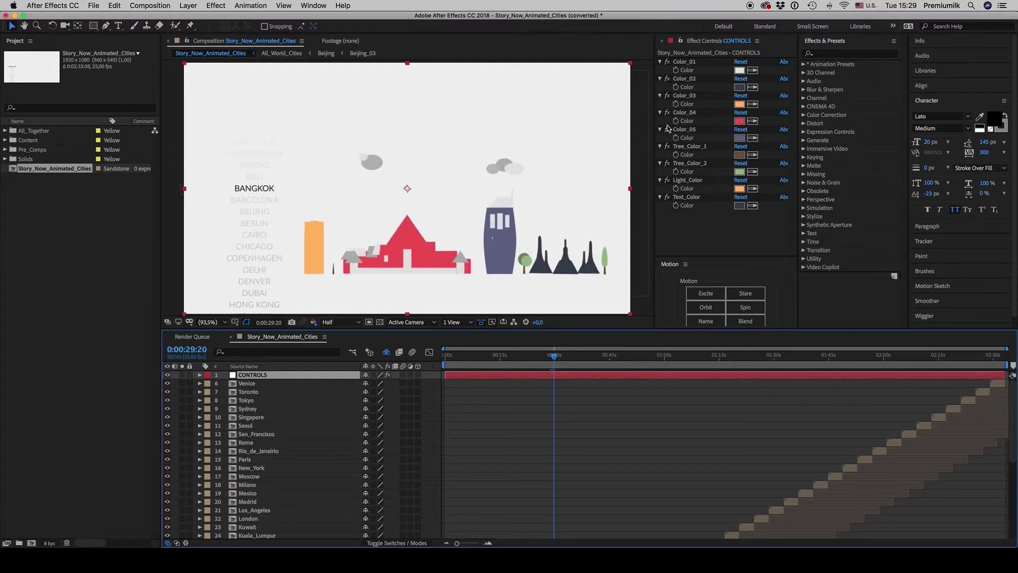
- Go through the CONTROLS color effects from Color_01 to Text_Color, checking the street lights at 0:00:30:19
left_click(687, 62)
left_click(693, 131)
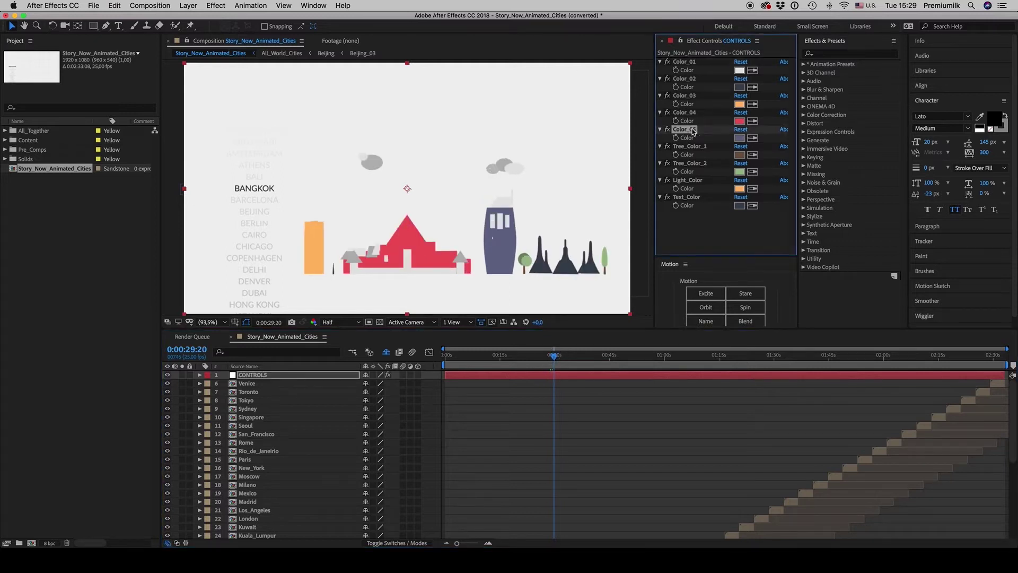
left_click(691, 148)
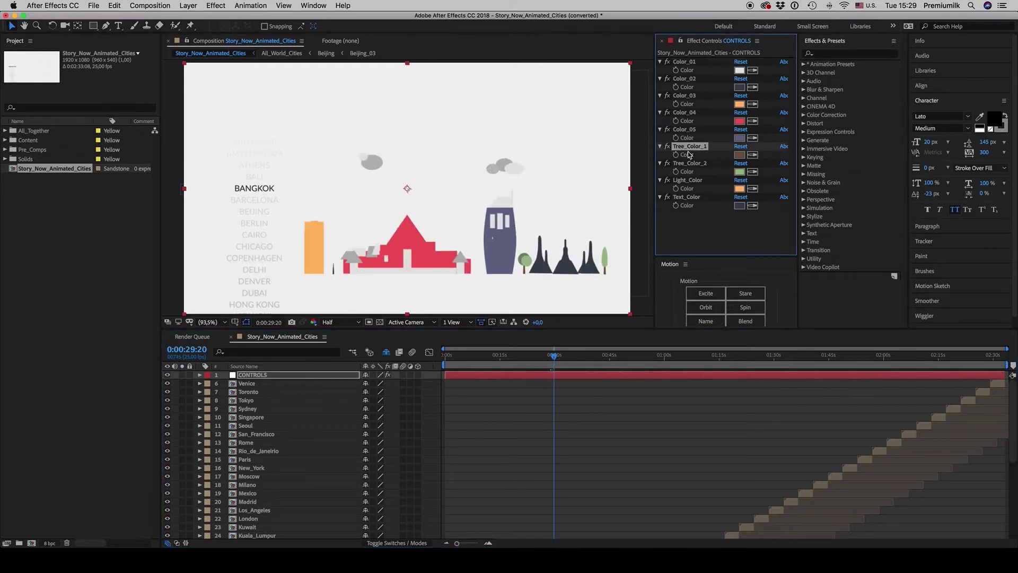
left_click(699, 164)
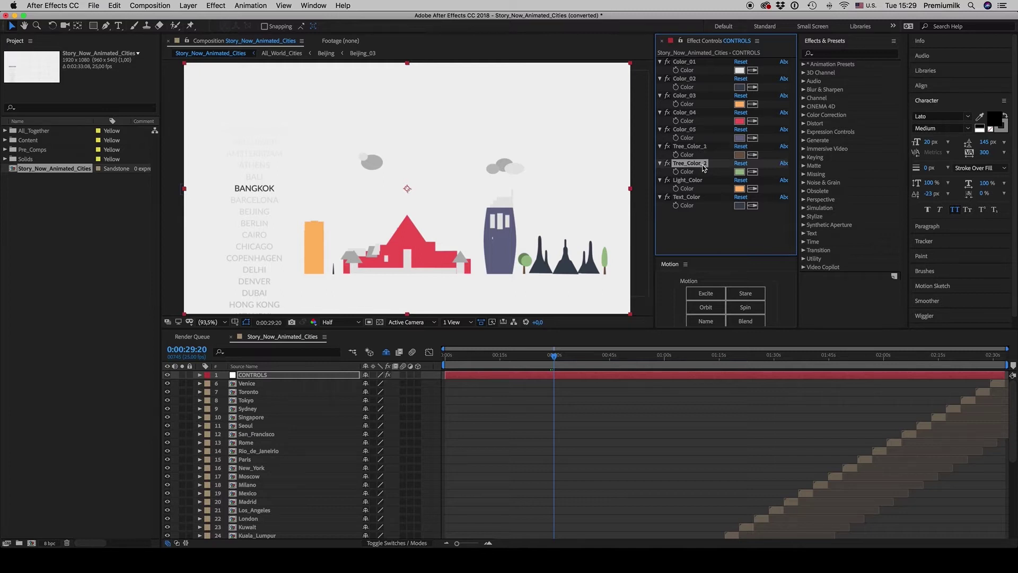
left_click(697, 180)
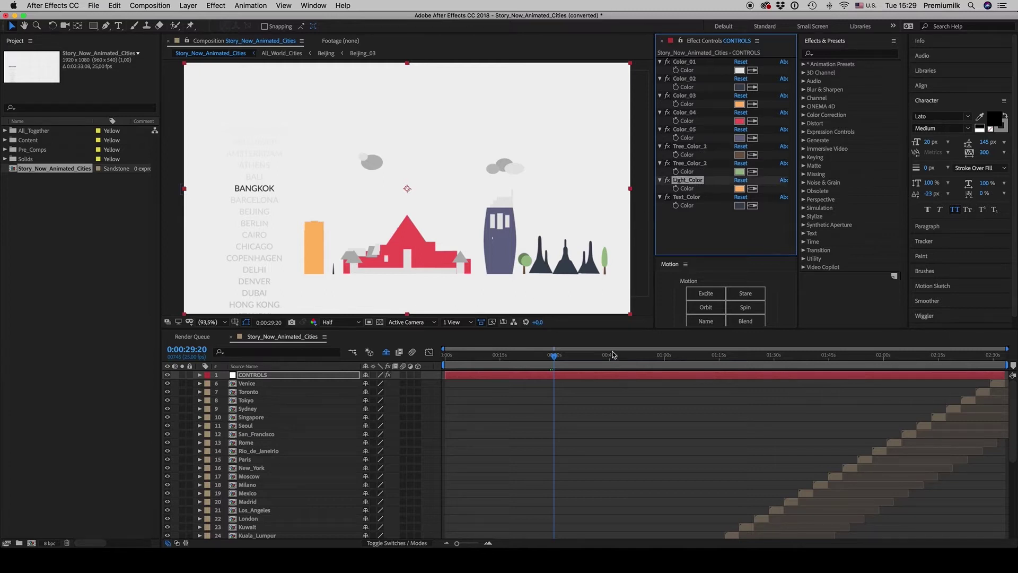
left_click_drag(553, 356, 557, 355)
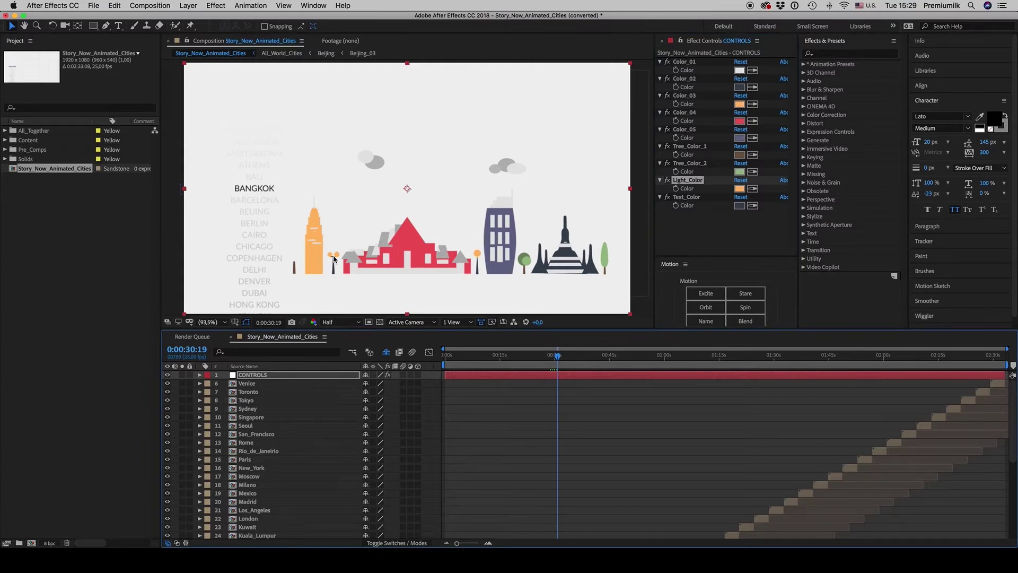
left_click(688, 197)
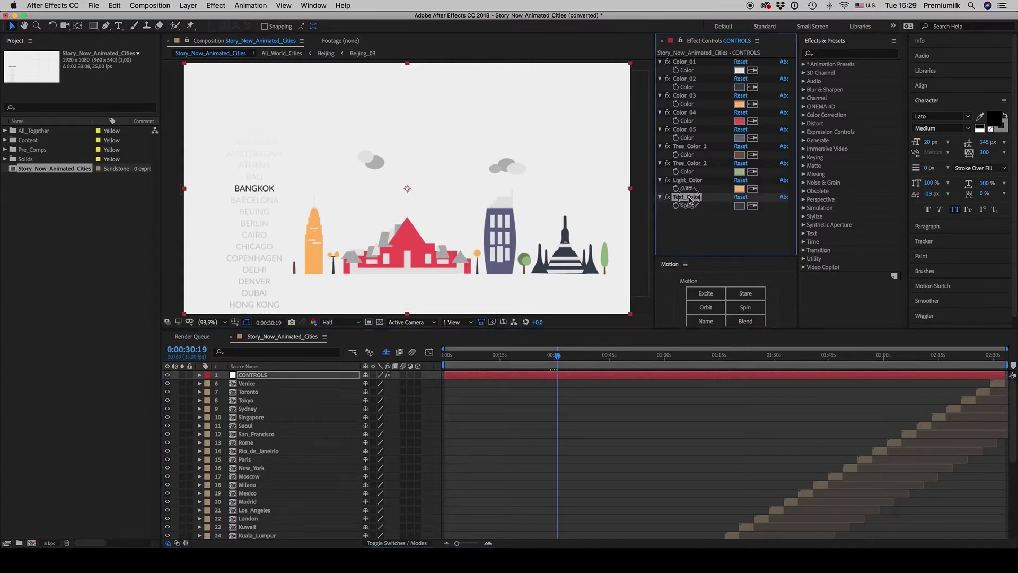
- Open the Mexico composition at 0:00:11:09 and enlarge the viewer so the whole skyline can be examined
double_click(804, 495)
left_click(621, 361)
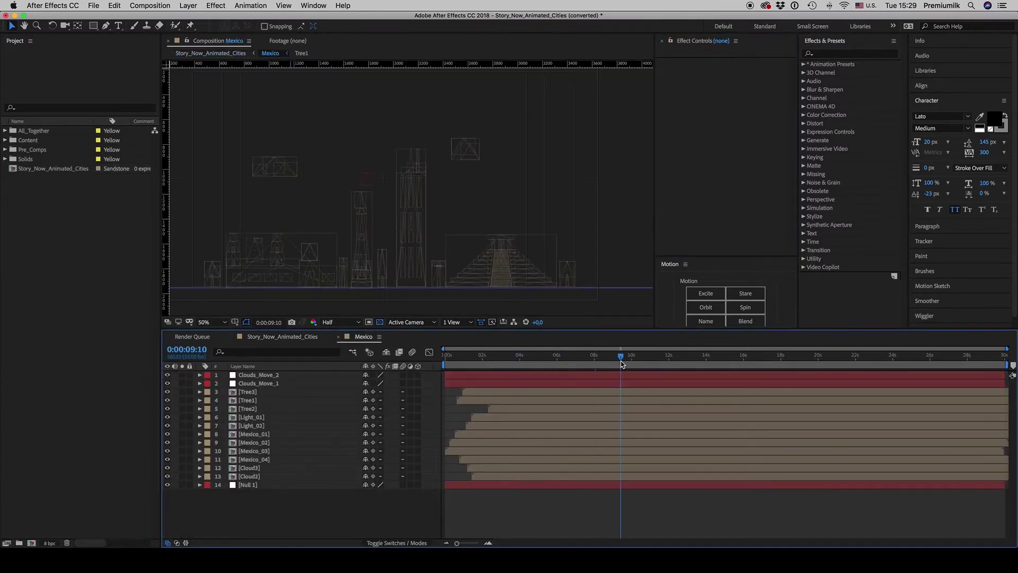
left_click_drag(622, 362, 657, 360)
left_click(448, 328)
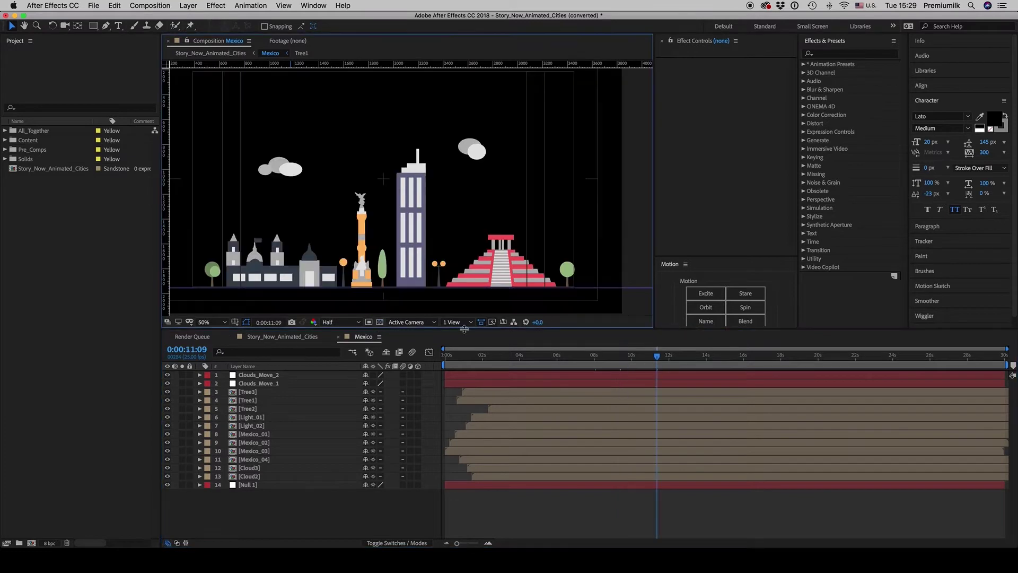
left_click_drag(448, 328, 467, 353)
key("h")
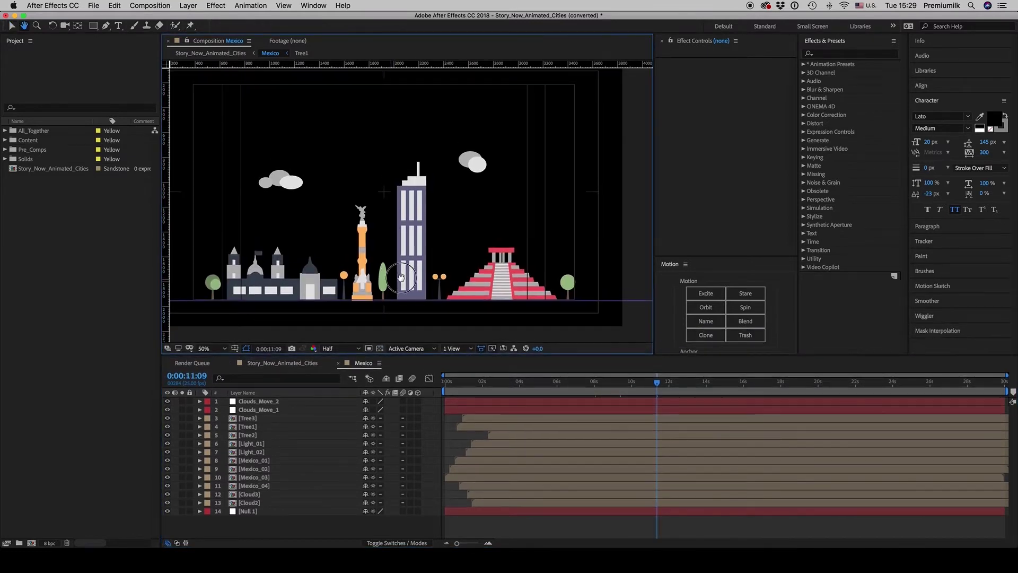
left_click_drag(392, 278, 425, 271)
key("v")
- Scrub the Mexico animation to 0:00:03:18 and on to 0:00:05:17, inspecting the Tree3 and Light_02 layers
left_click(466, 392)
left_click_drag(466, 392, 518, 392)
left_click(250, 419)
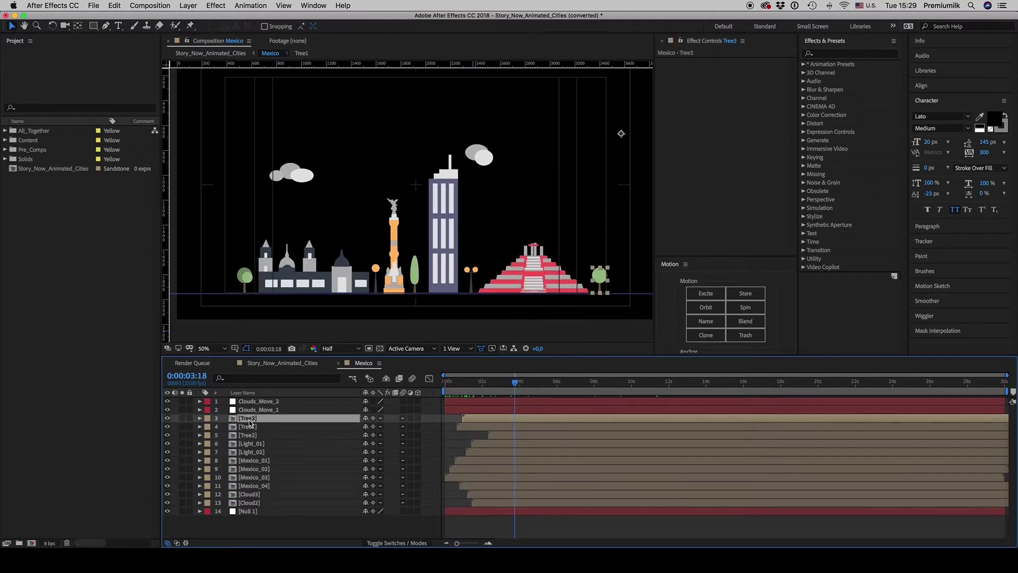
left_click(486, 452)
left_click_drag(515, 382, 551, 381)
- Open the City_Combo_X3_1 composition from Content's City_Combos folder and move the current time to 0:00:05:19
left_click(4, 150)
scroll(6, 145, "down", 1)
left_click(7, 132)
left_click(5, 140)
left_click(15, 169)
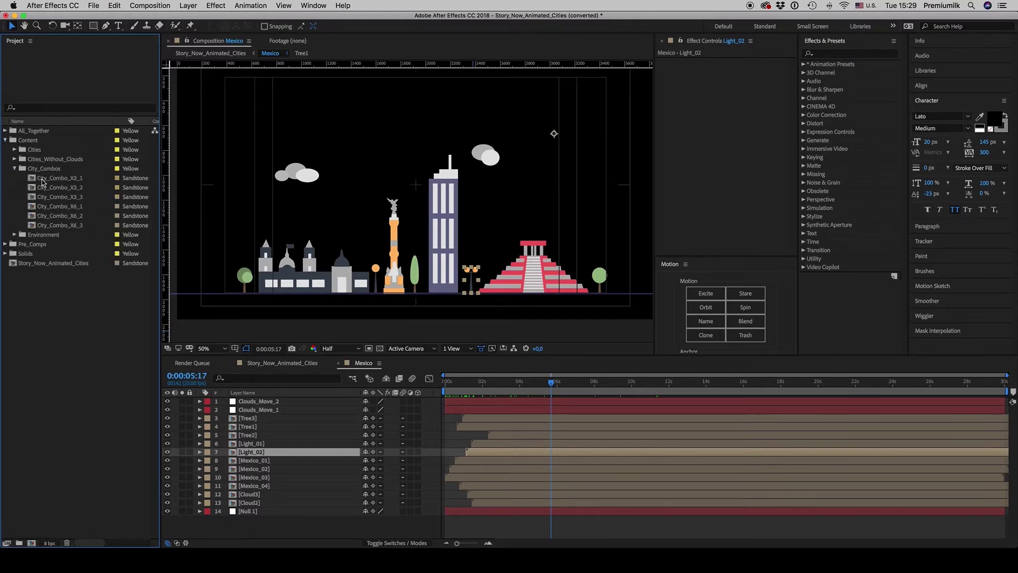
double_click(60, 178)
left_click_drag(689, 383, 692, 383)
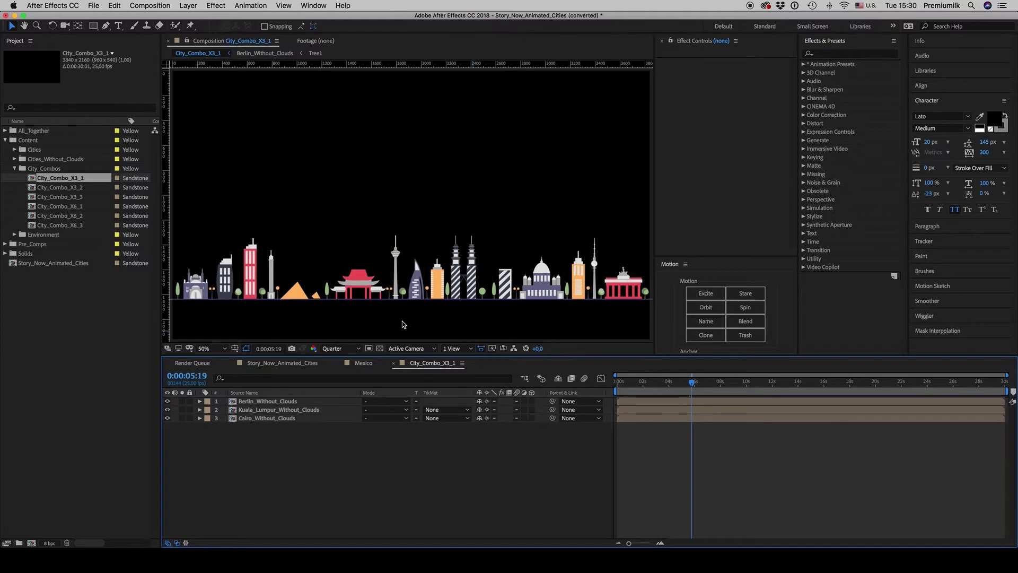
- View the City_Combo_X6_1 composition at 0:00:05:05, then close it and scrub City_Combo_X3_1 to 0:00:03:23
double_click(65, 207)
left_click(685, 383)
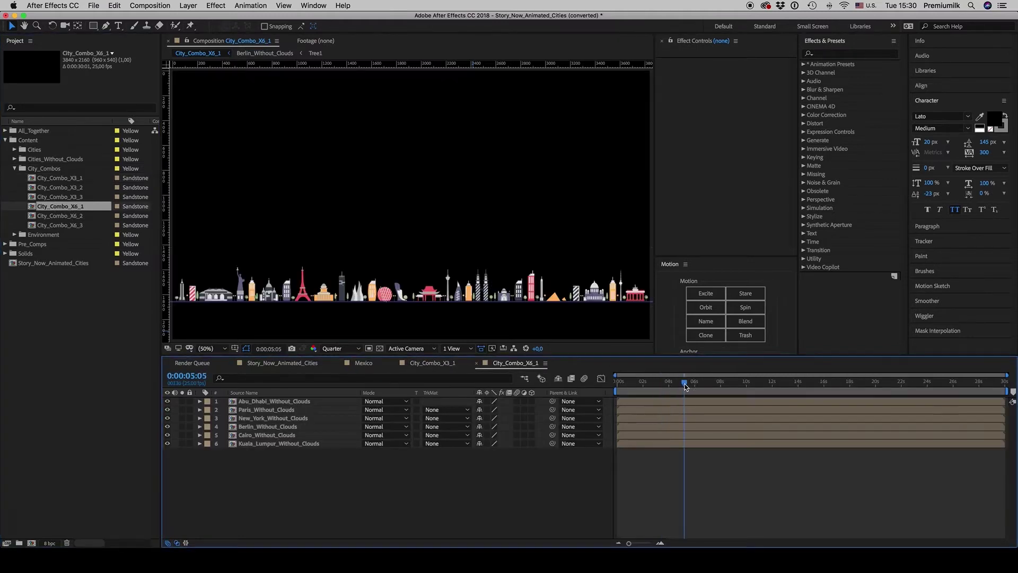
left_click(476, 364)
left_click_drag(679, 383, 648, 383)
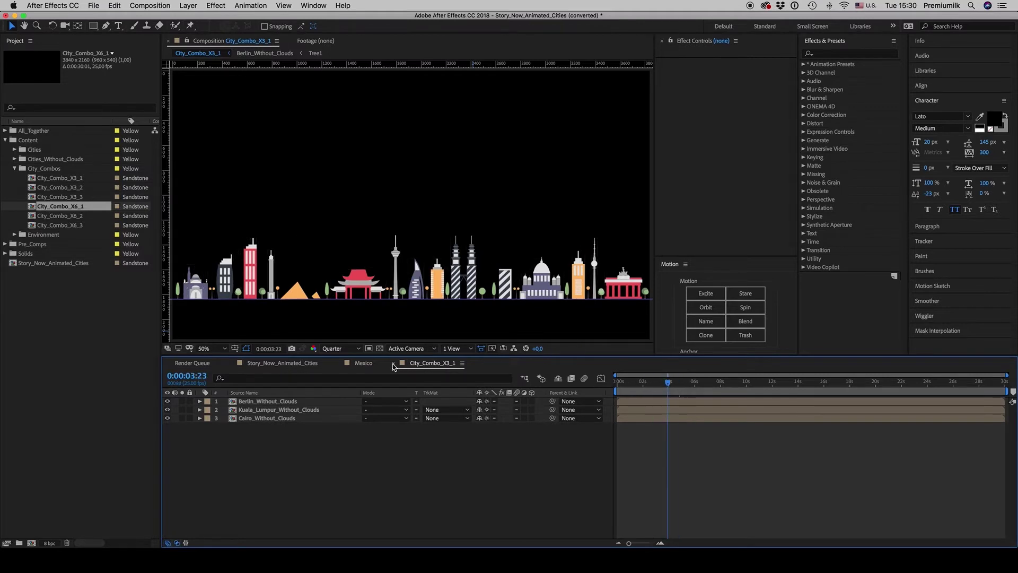
- Close City_Combo_X3_1 and inspect the Clouds_Move_1 and Clouds_Move_2 layers of the Mexico composition
left_click(393, 363)
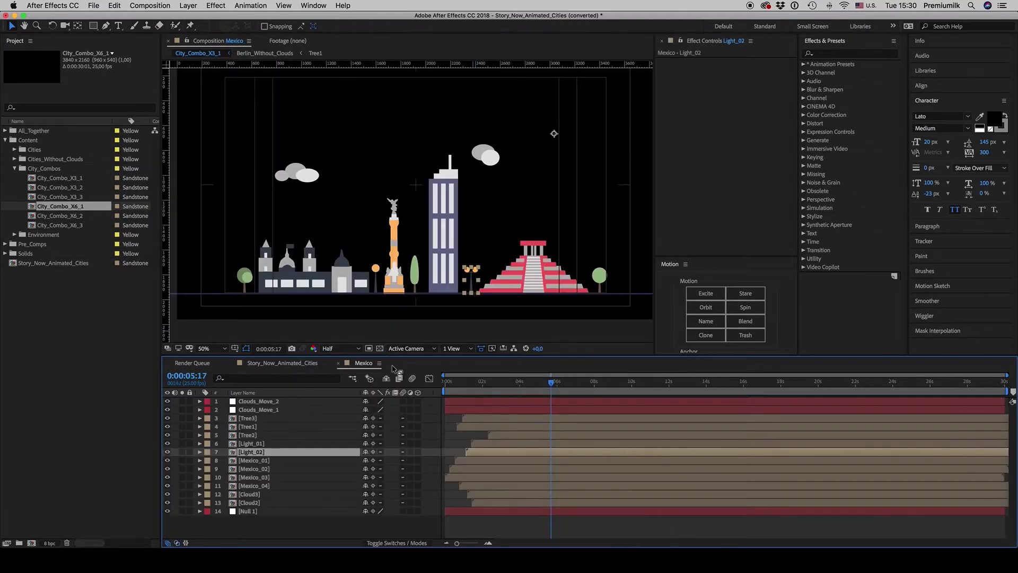
left_click(509, 403)
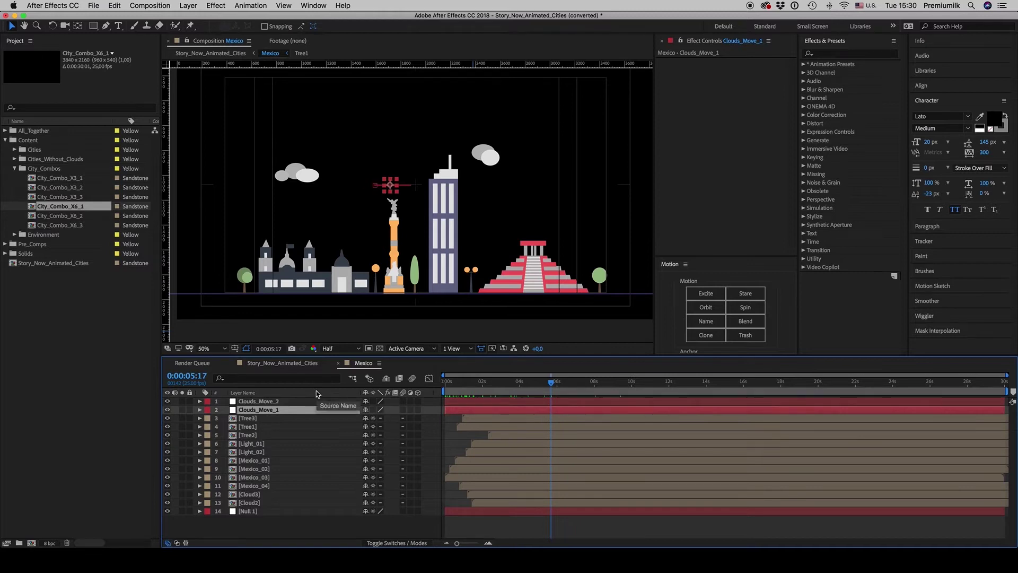
left_click(277, 402)
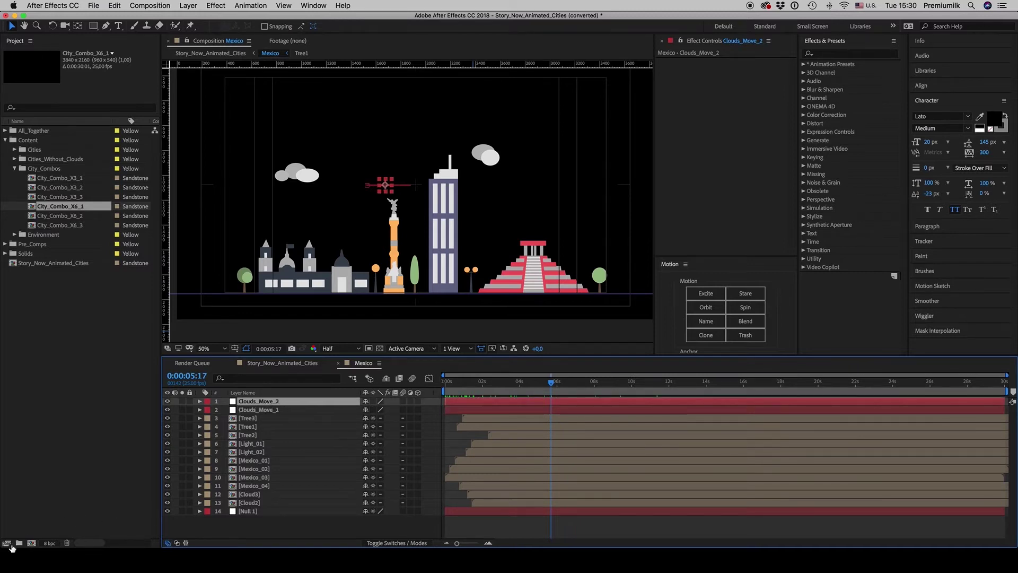
- Switch to Finder and open the overview image Story_Now_Design_Concepts.jpg from the Design_Concepts folder
left_click(24, 565)
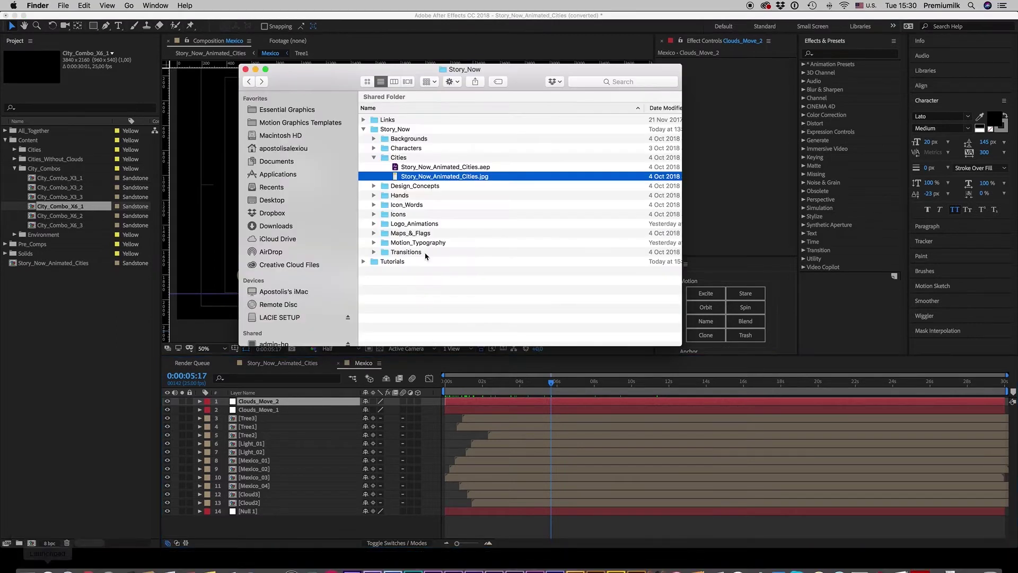
left_click(374, 158)
left_click(373, 167)
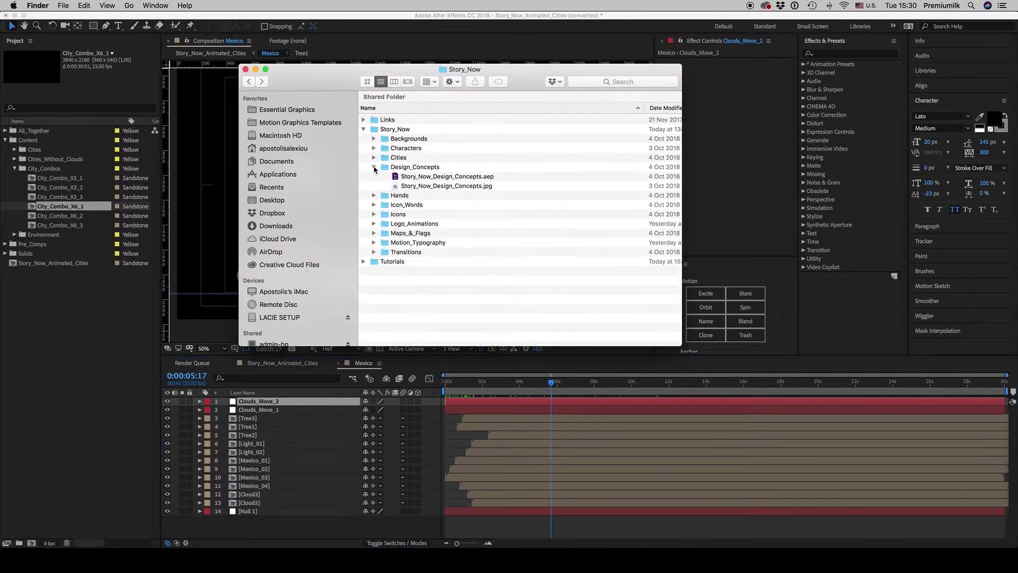
double_click(451, 186)
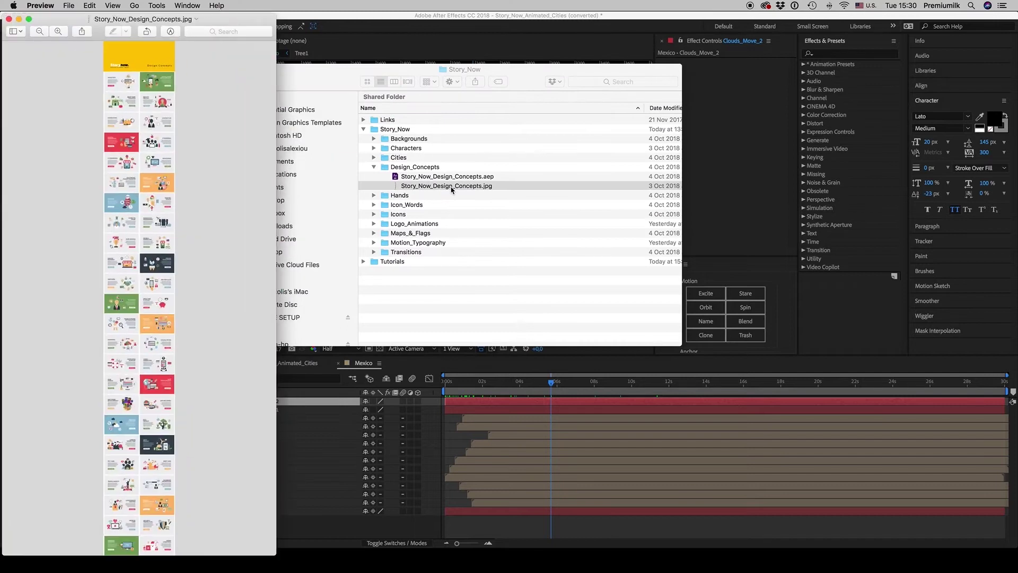
- Enlarge the Design Concepts overview image and look through its scenes, ending at the first ones
key("super+plus")
key("super+plus")
key("super+plus")
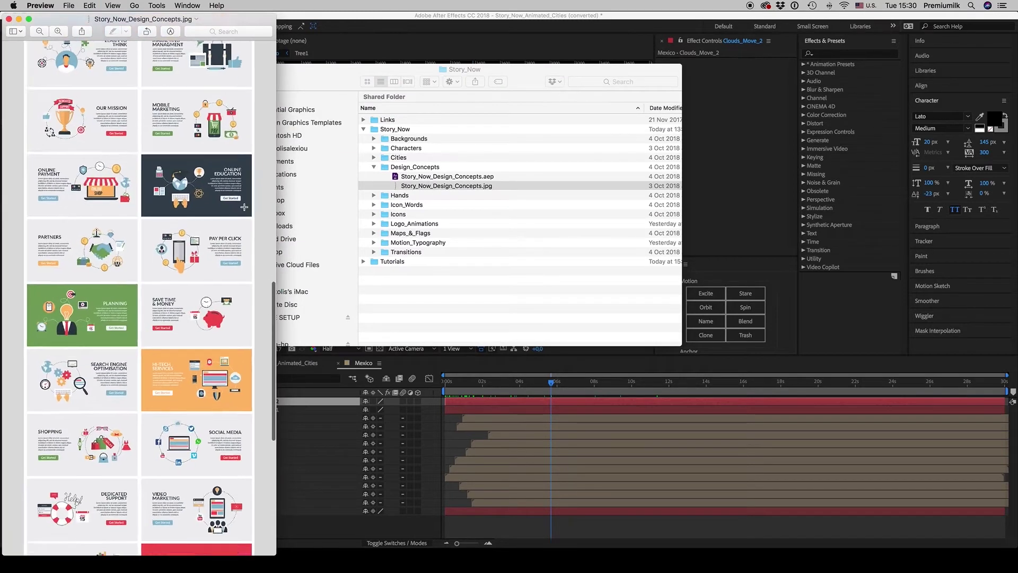
scroll(227, 219, "up", 8)
scroll(227, 219, "up", 5)
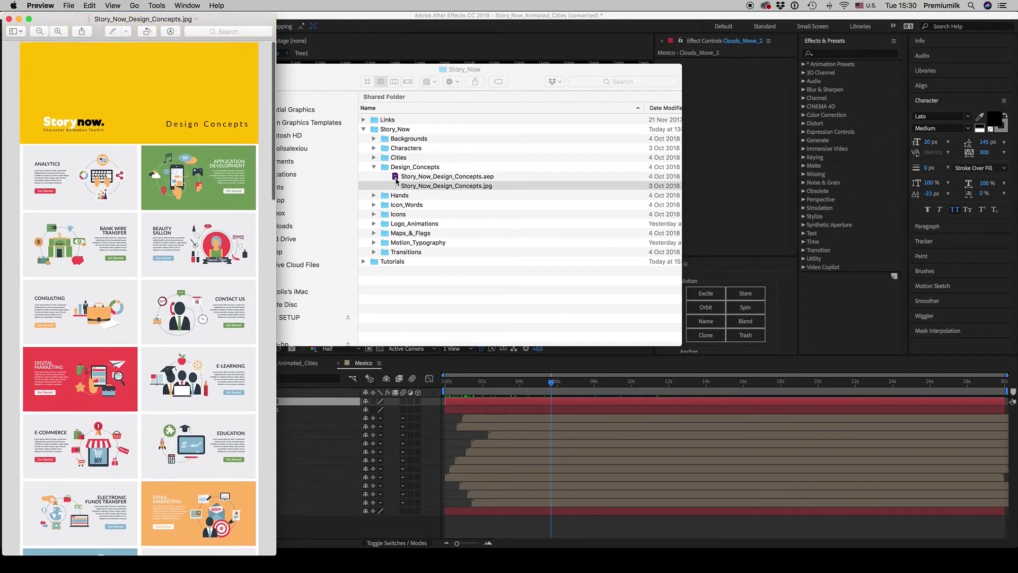
- Open Story_Now_Design_Concepts.aep in Adobe After Effects CC 2018, discarding the changes to the Animated Cities project
right_click(439, 179)
mouse_move(476, 194)
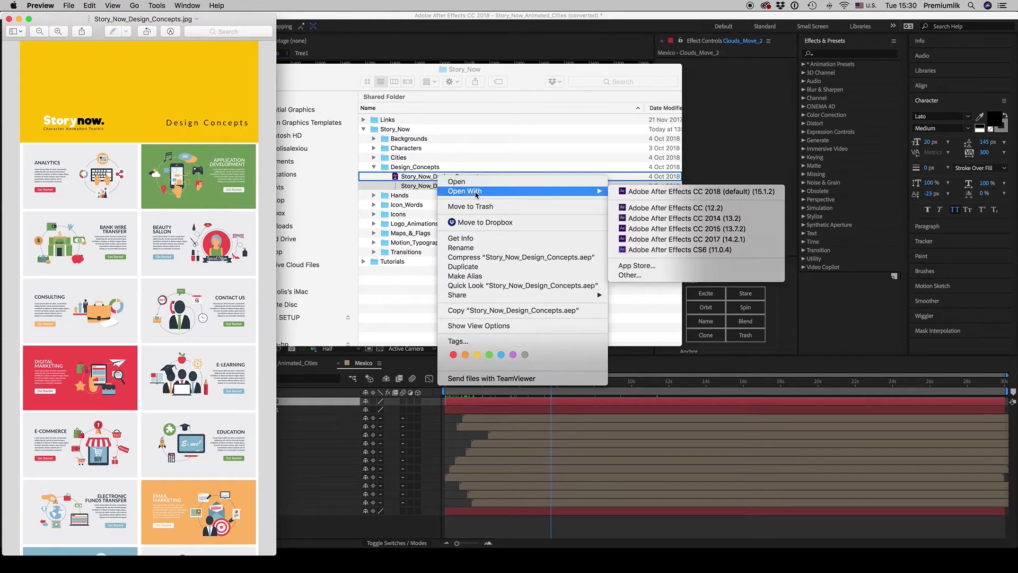
left_click(671, 191)
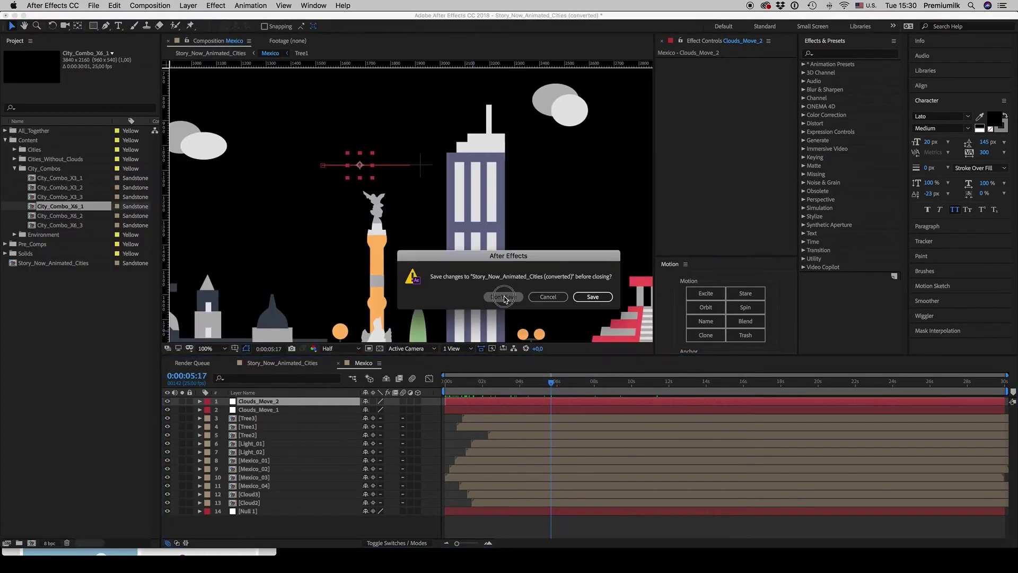
left_click(504, 298)
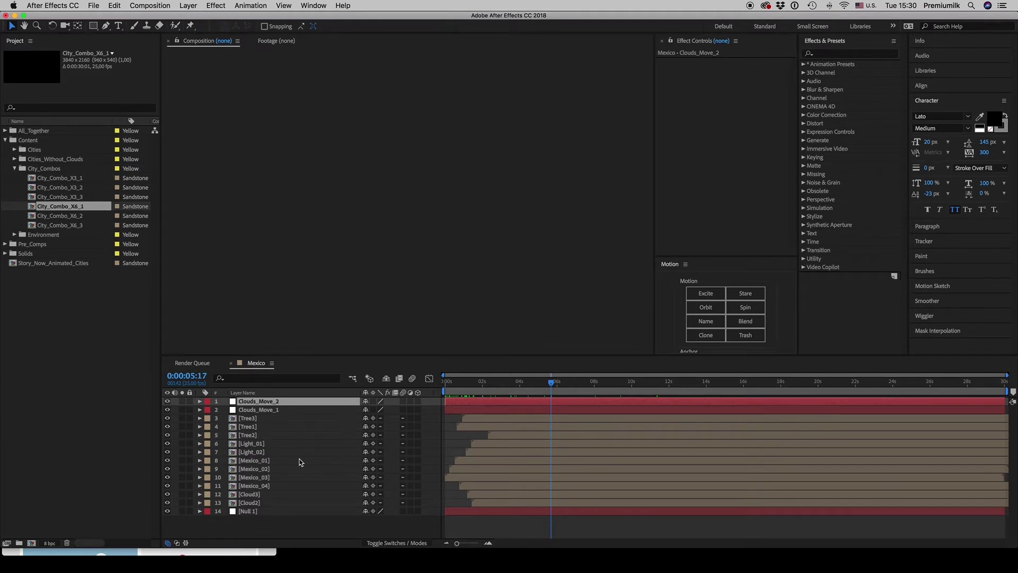
left_click(599, 298)
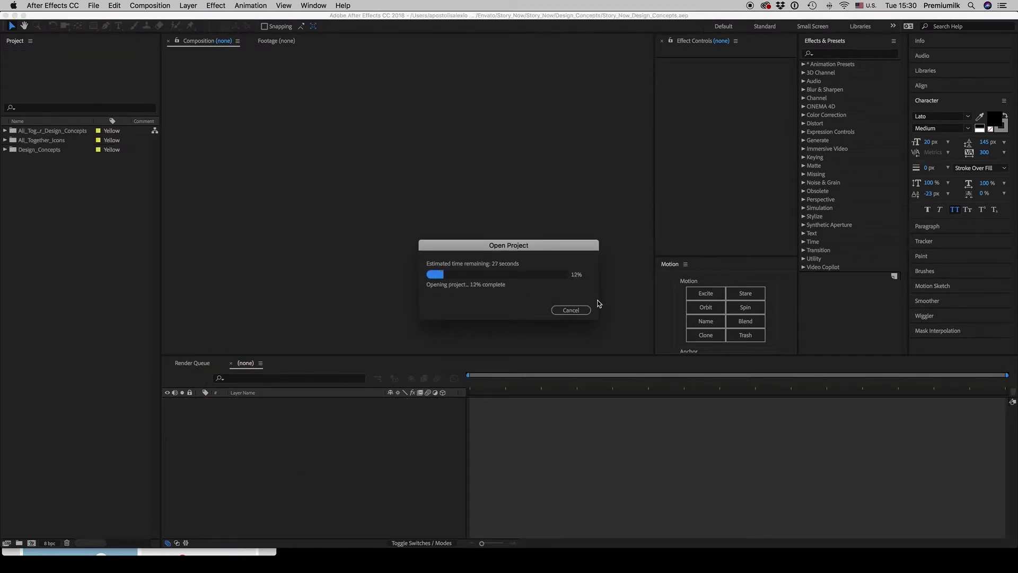
- Close the Design Concepts overview image, minimize the Story_Now Finder window and accept substitution of the project's missing fonts
mouse_move(333, 572)
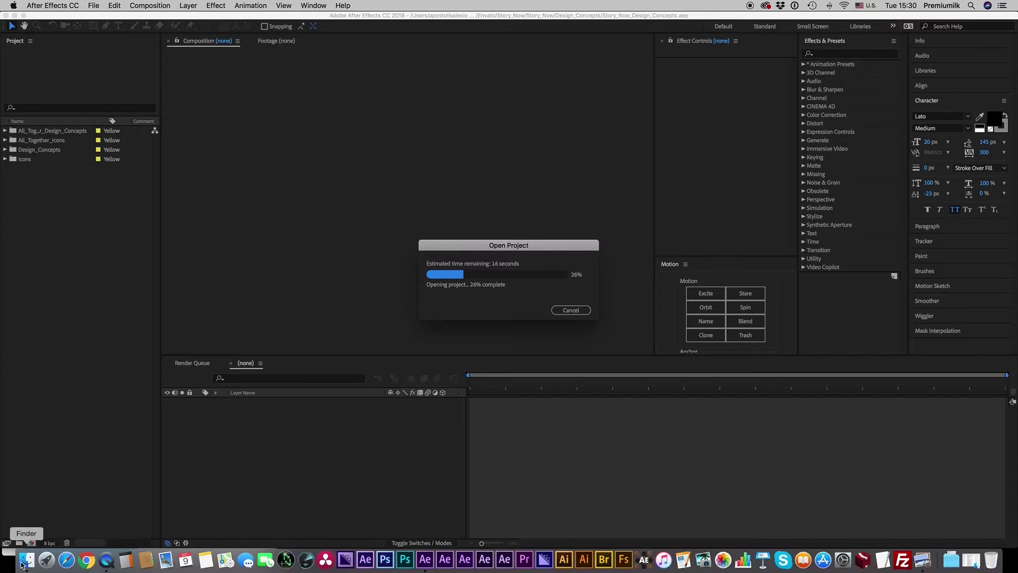
left_click(21, 558)
double_click(431, 186)
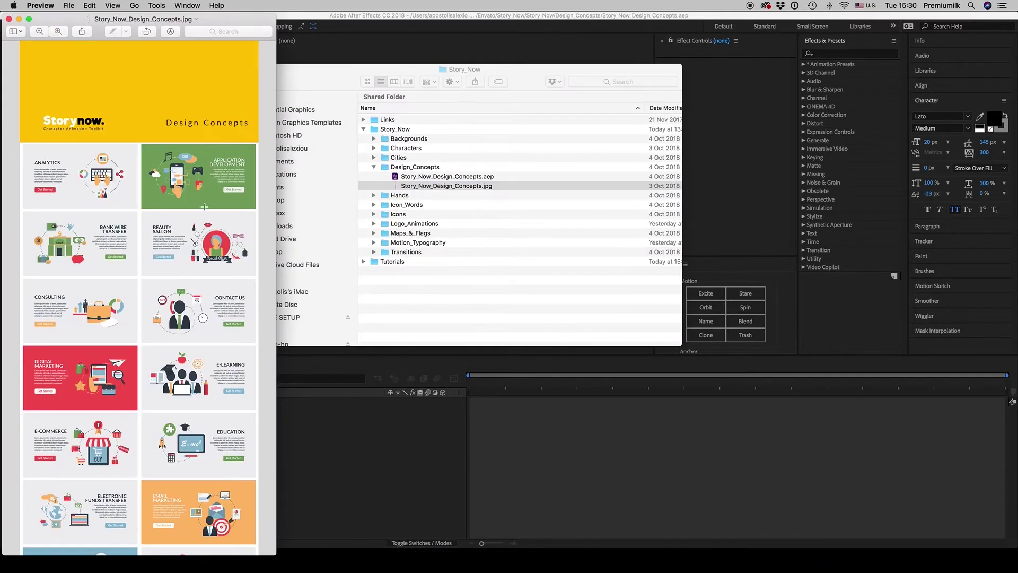
left_click(9, 19)
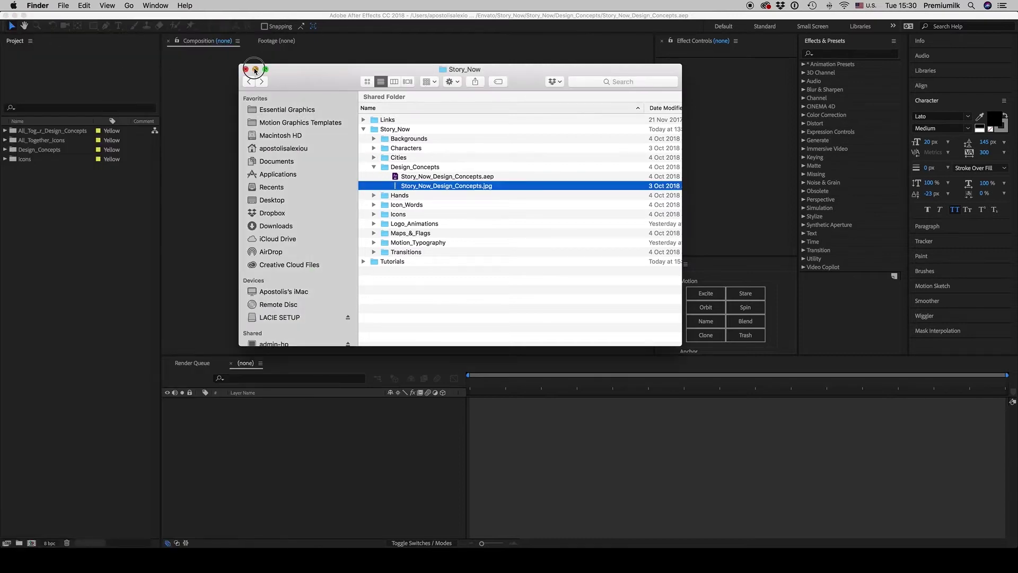
left_click(255, 70)
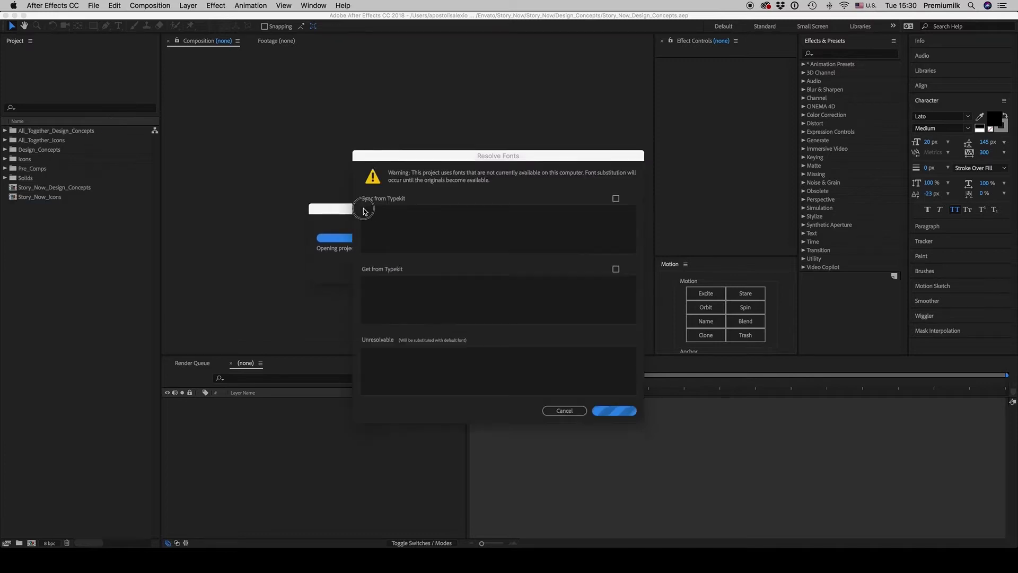
left_click(613, 409)
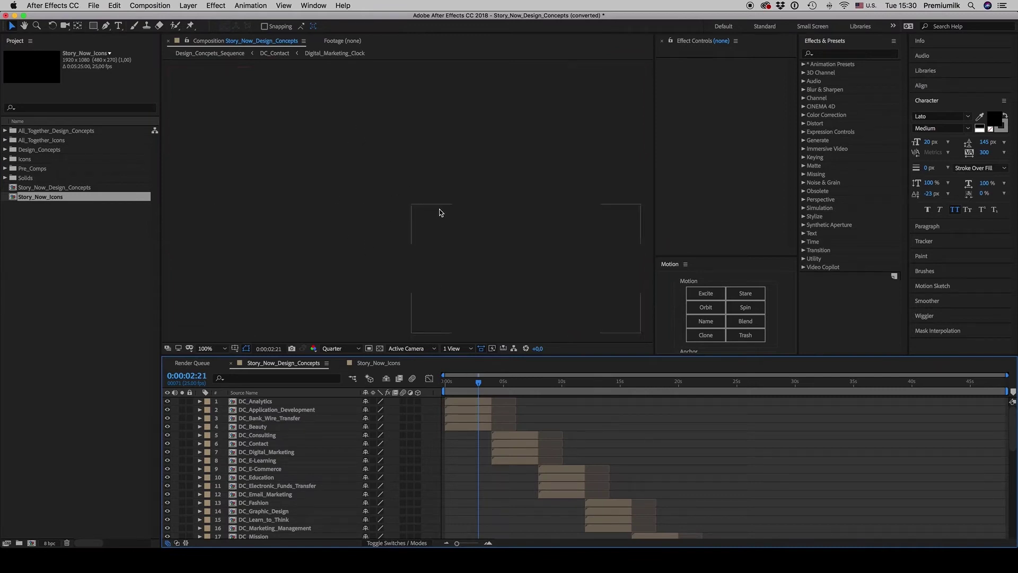
- Scrub the Story_Now_Design_Concepts composition from 0:00:01:19 to 0:00:10:12 and look through its layers
left_click(466, 382)
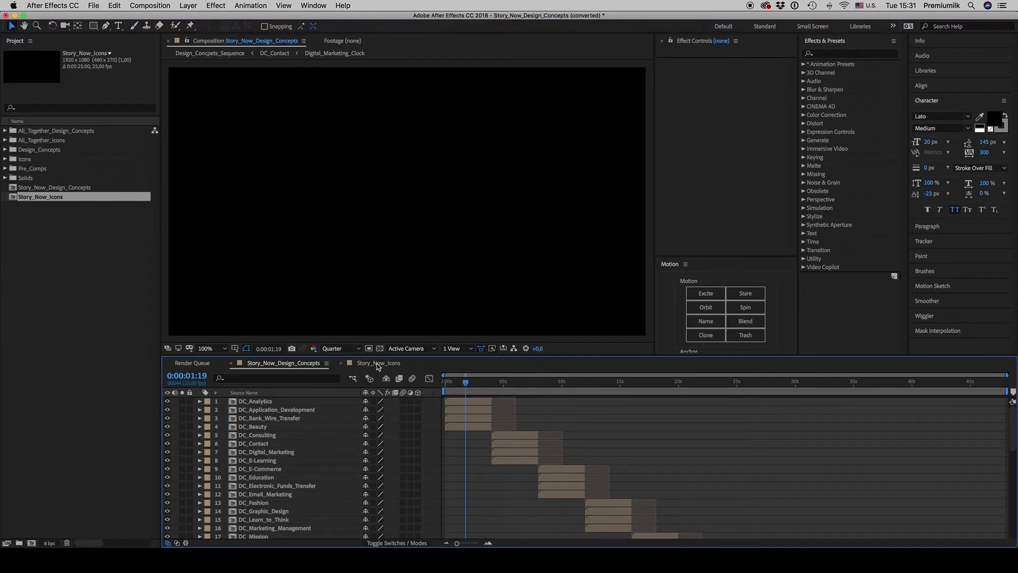
left_click(378, 365)
left_click(300, 365)
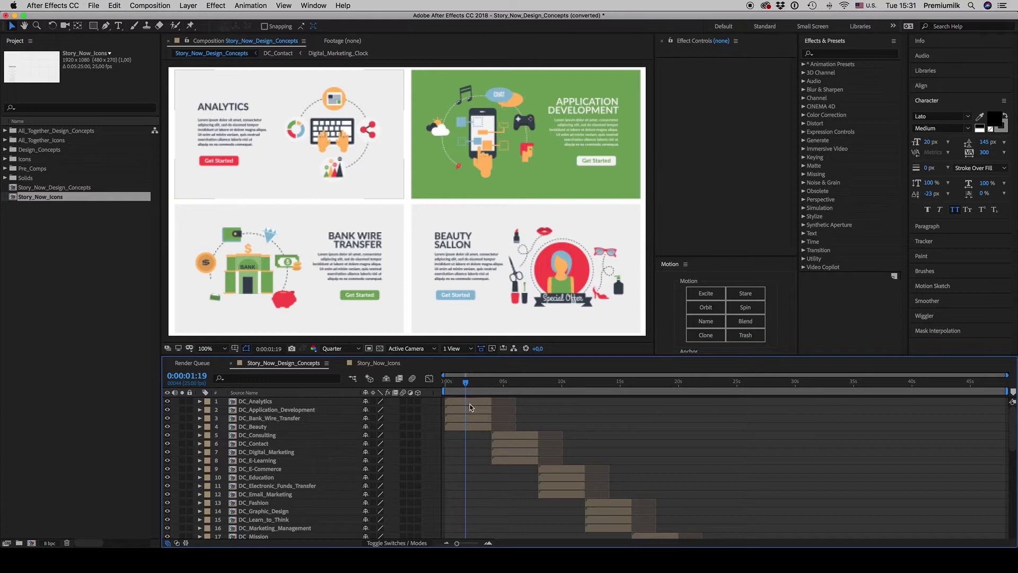
left_click_drag(549, 382, 567, 382)
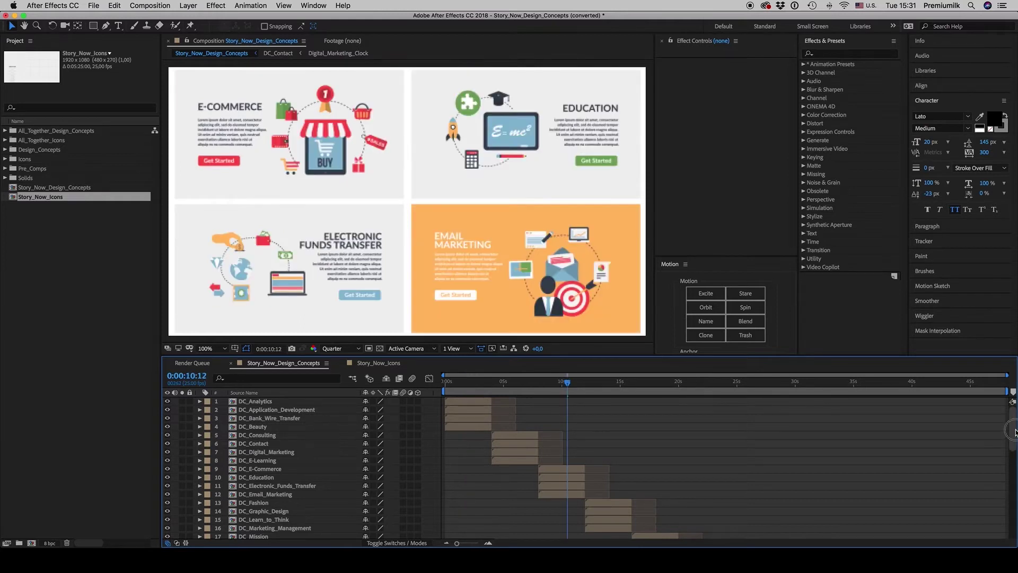
scroll(302, 467, "down", 5)
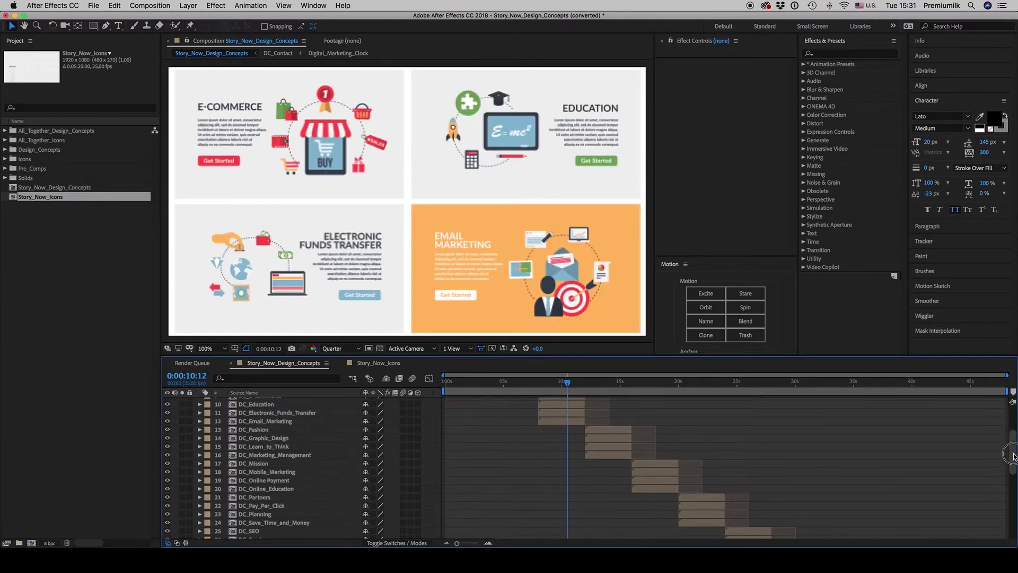
- Open DC_Eco_Energy from the Design_Concepts folder, preview it at 0:00:01:19, and return to the Story_Now_Design_Concepts composition
left_click(6, 150)
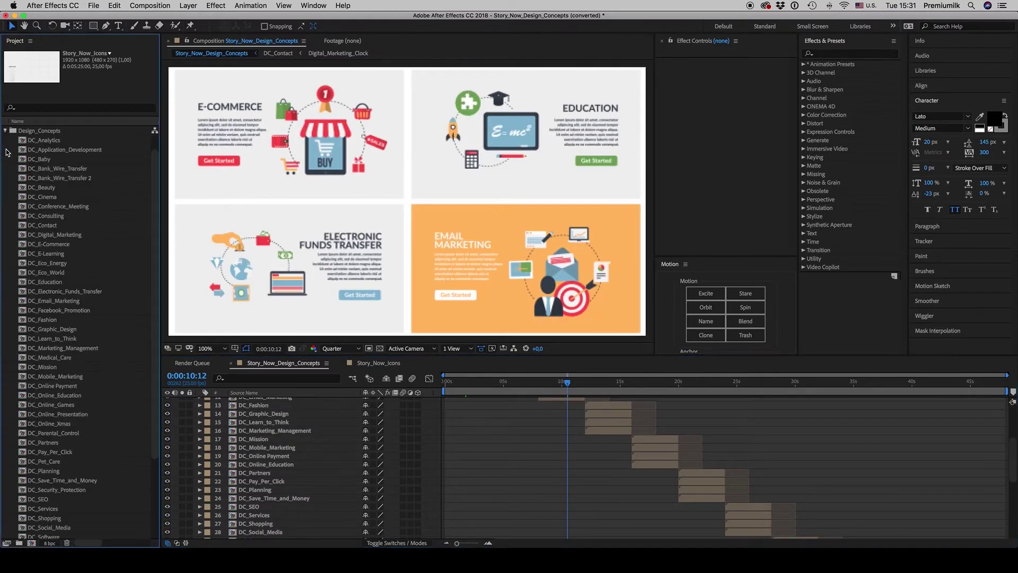
double_click(58, 263)
left_click(620, 382)
left_click_drag(649, 386, 608, 392)
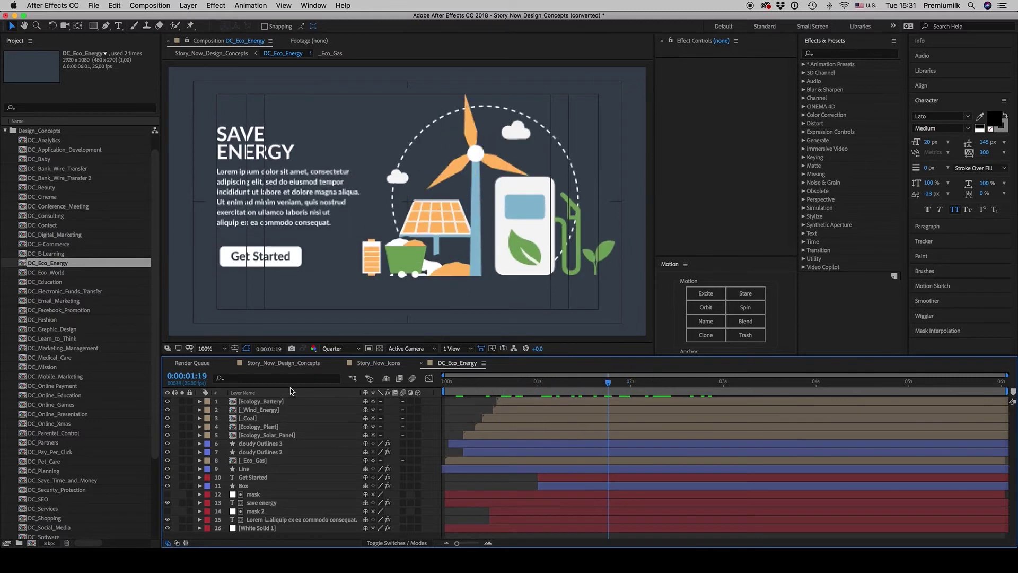
left_click(310, 366)
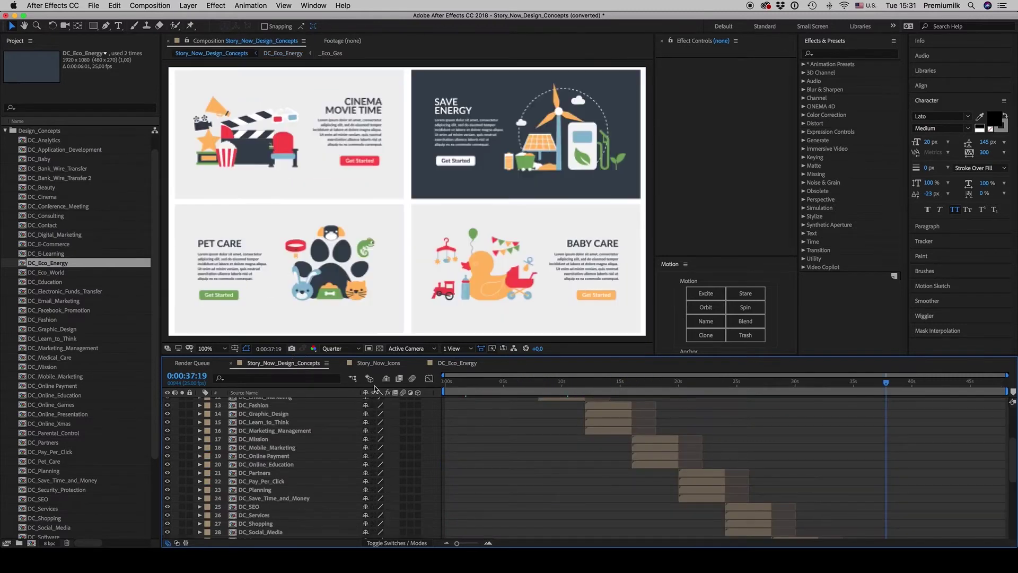
left_click_drag(1013, 450, 1013, 405)
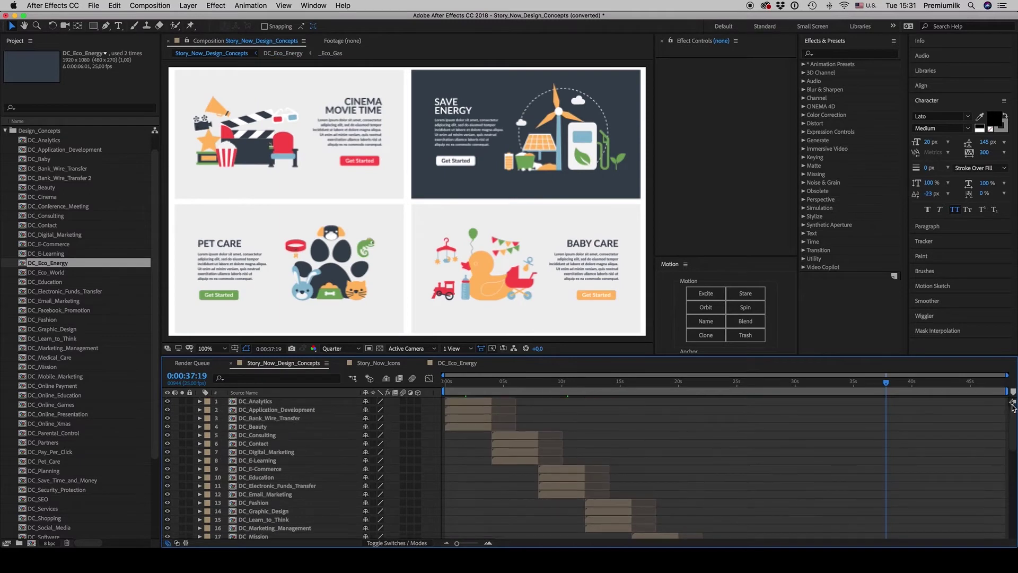
- Change Color_04 on the CONTROLS layer of the Story_Now_Icons composition to purple
left_click(384, 364)
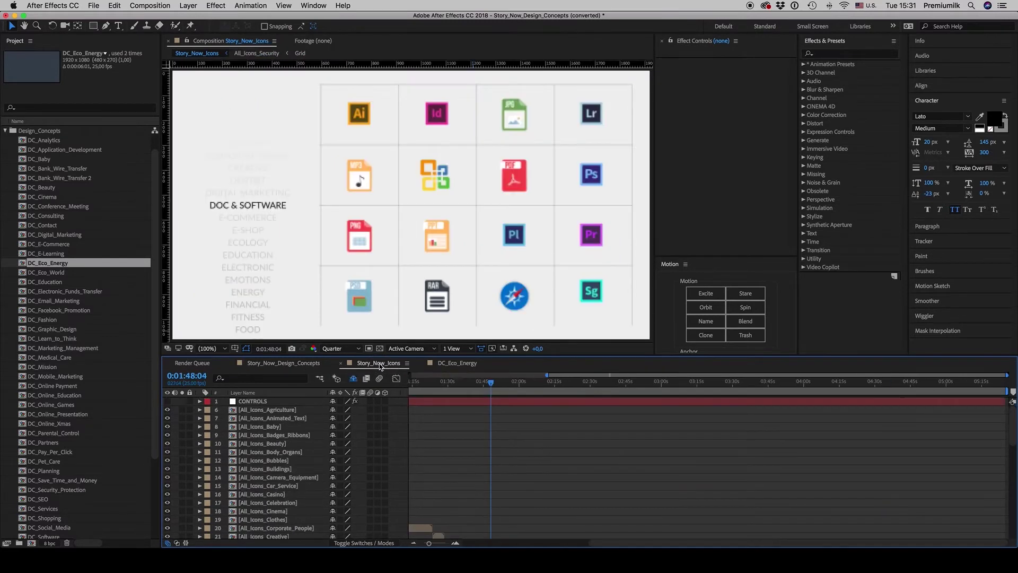
left_click(257, 403)
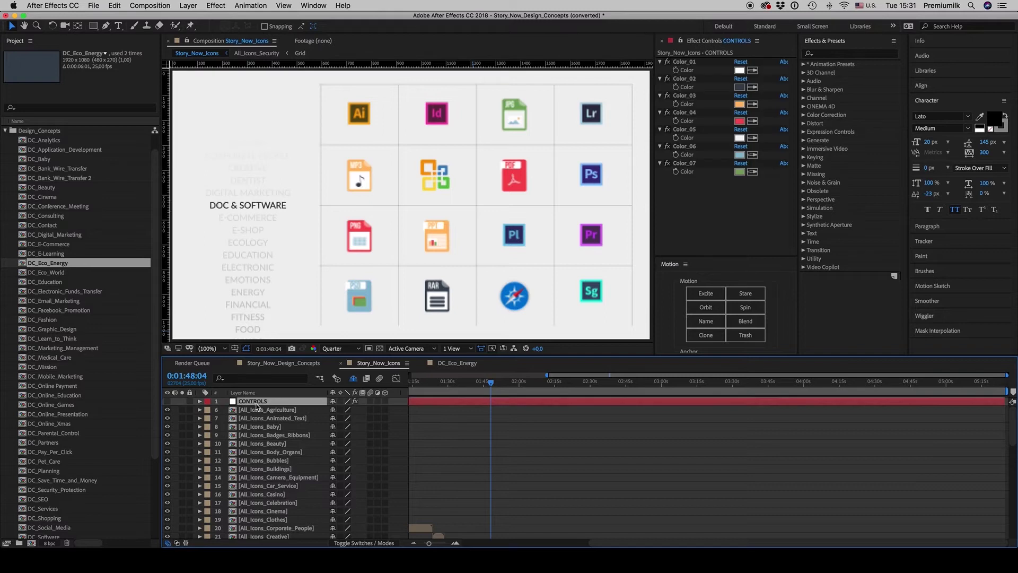
left_click(739, 121)
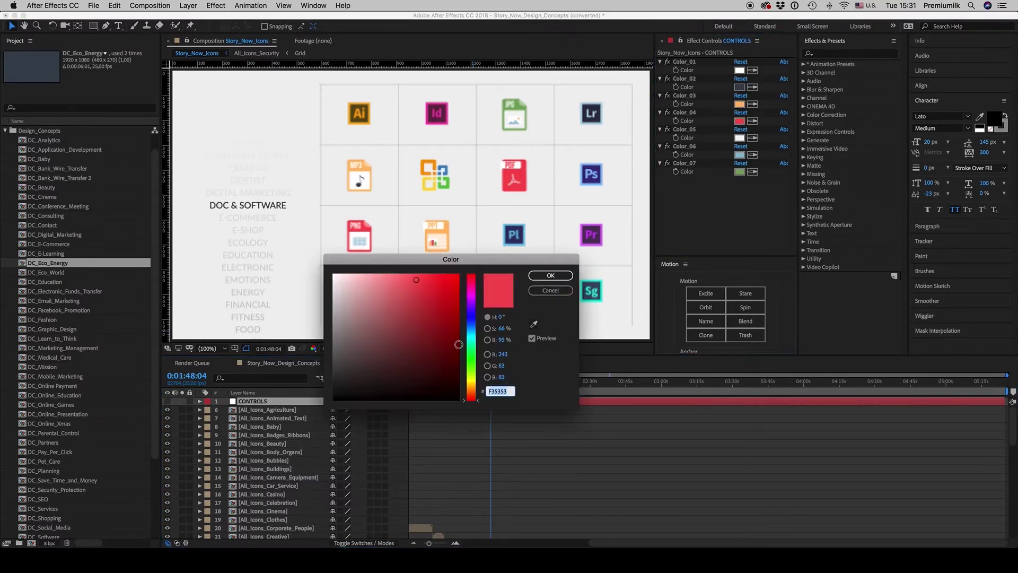
left_click_drag(473, 310, 472, 301)
left_click(458, 293)
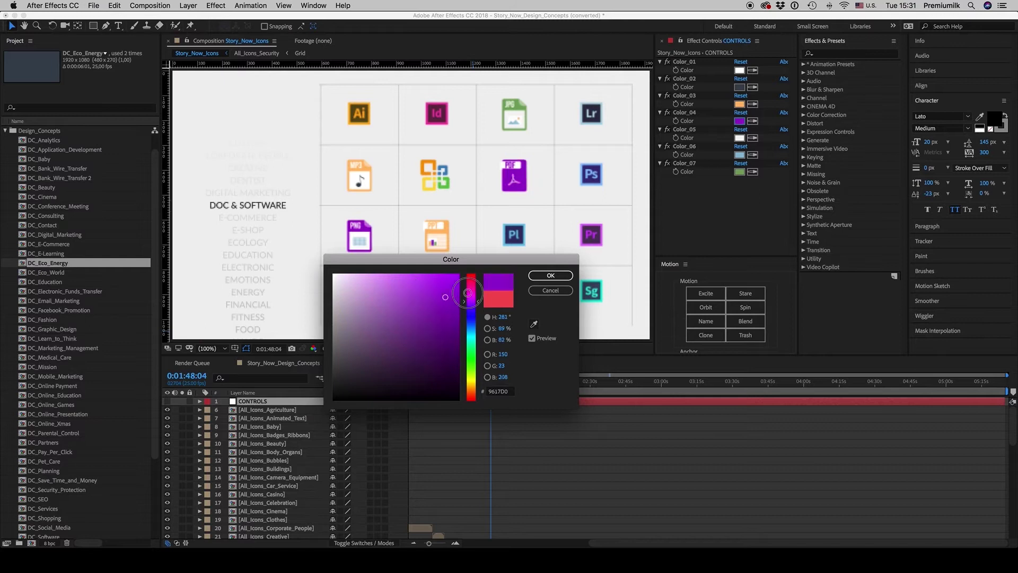
left_click(550, 276)
- Open DC_Analytics from the Story_Now_Design_Concepts composition and toggle the visibility of its Digital_Marketing_Infographics_Pie layer off and back on
left_click(327, 366)
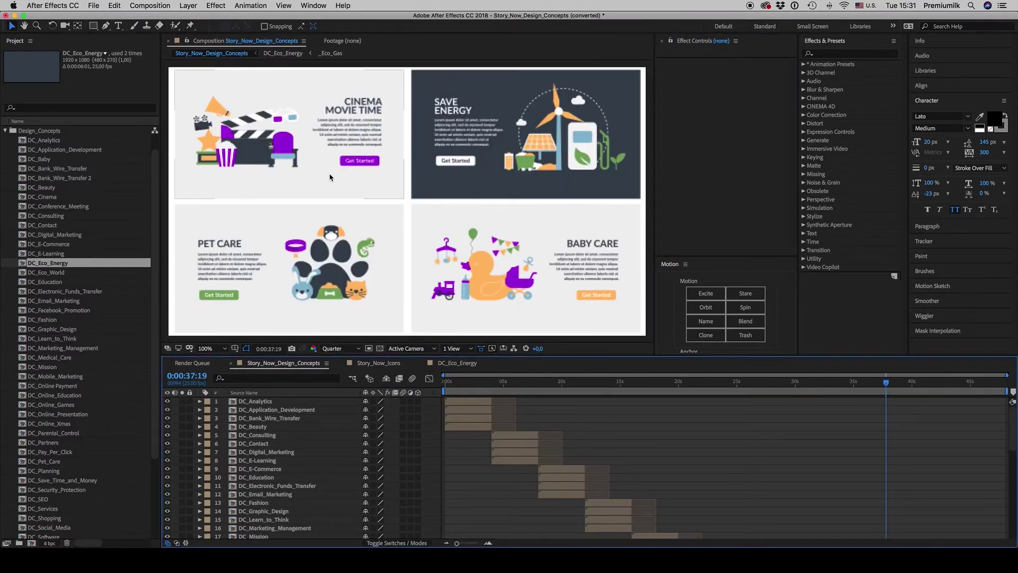
left_click(468, 382)
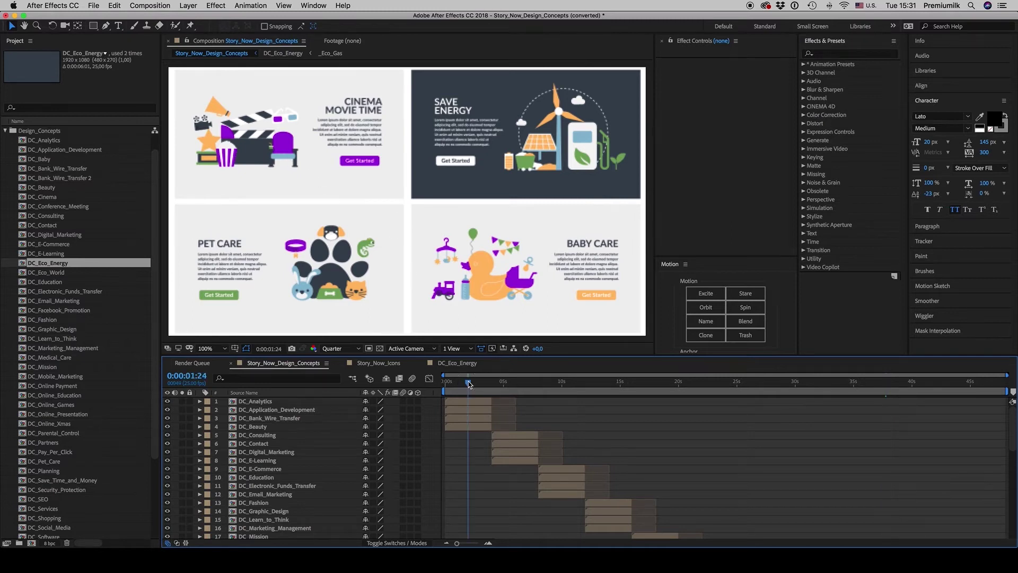
double_click(256, 401)
left_click(427, 202)
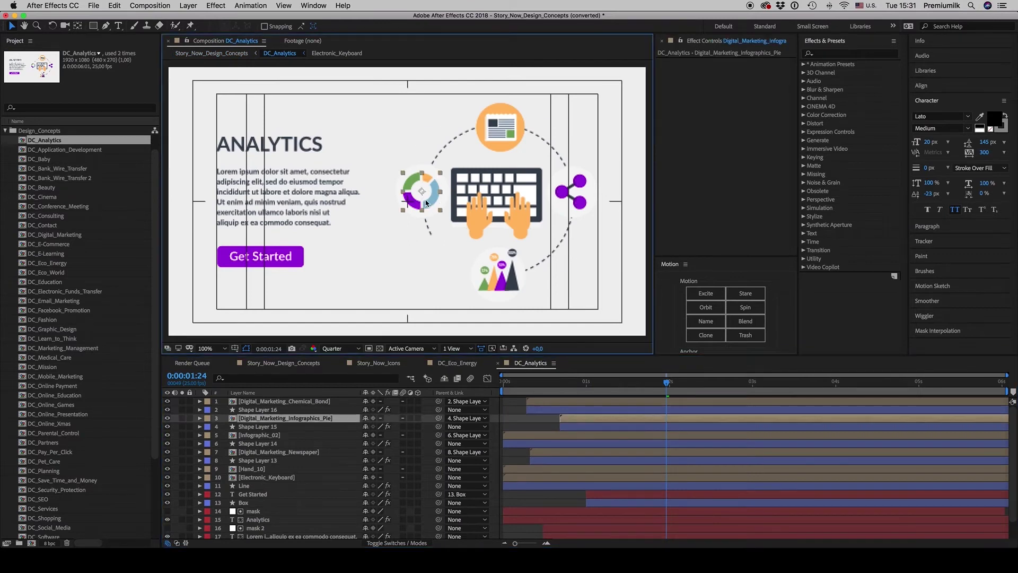
left_click(167, 418)
left_click(167, 418)
- Reveal the Digital_Marketing_Infographics_Pie layer's source in the project, inspect the Icons folder and collapse the Design_Concepts folder
right_click(265, 421)
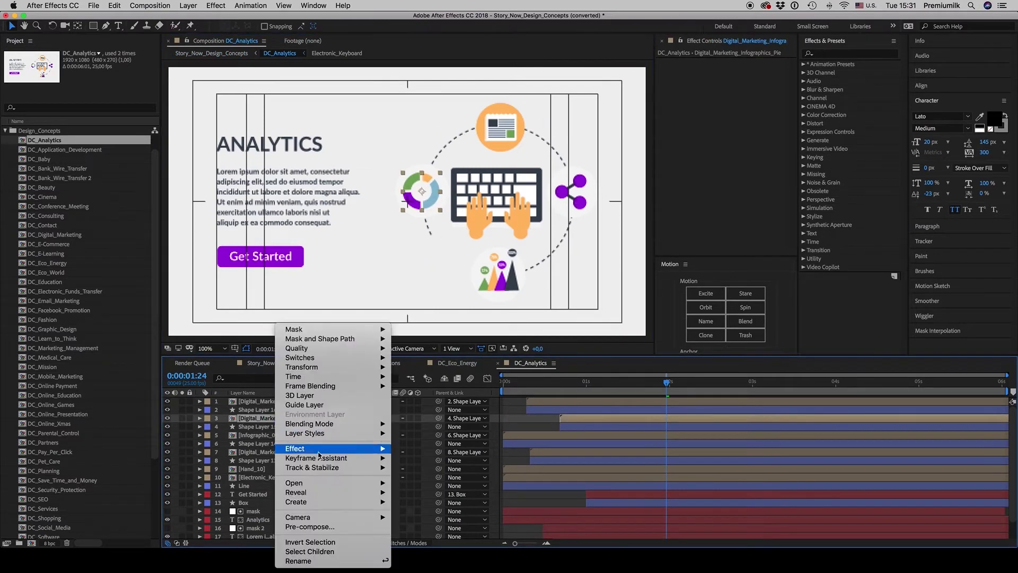
mouse_move(341, 494)
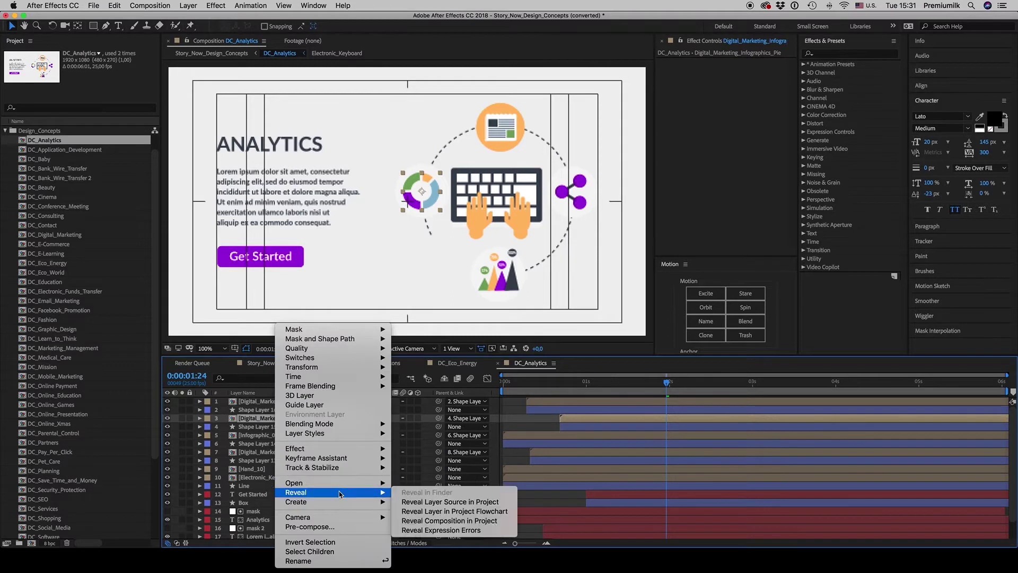
left_click(426, 502)
scroll(101, 316, "down", 5)
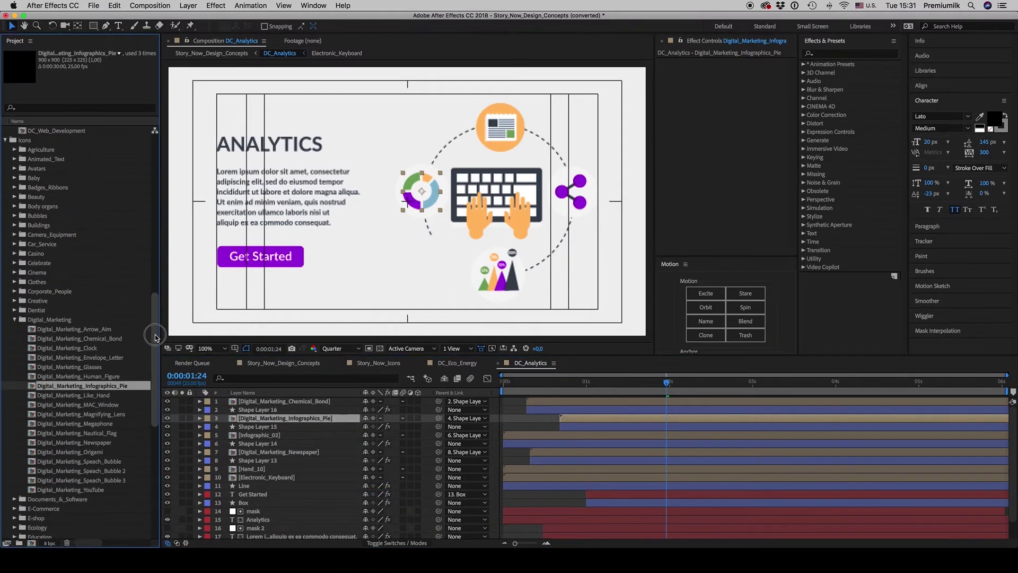
left_click(24, 207)
left_click_drag(151, 304, 150, 139)
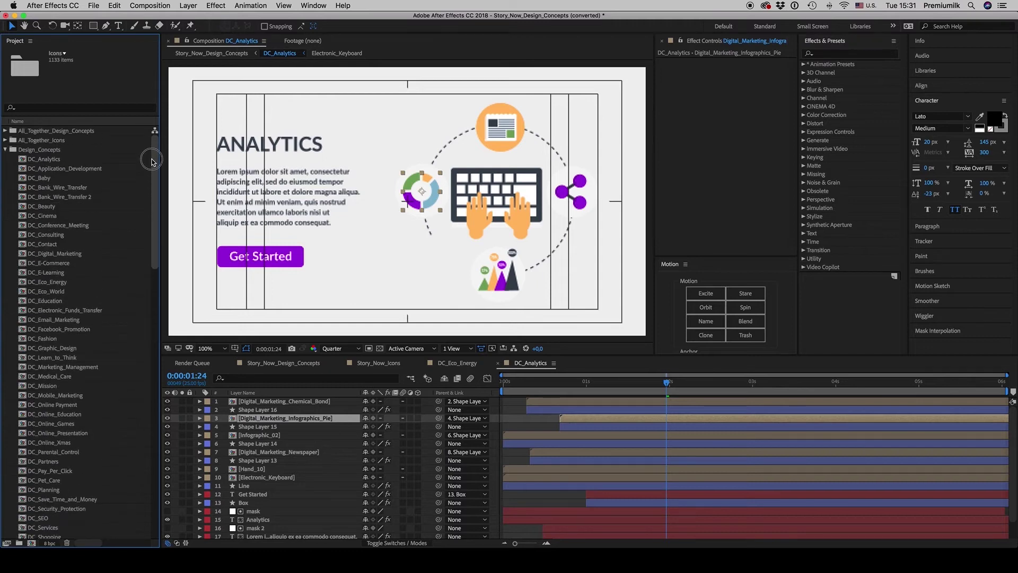
left_click(6, 151)
- Scrub the DC_Analytics animation, then close the DC_Analytics and DC_Eco_Energy compositions and return to Story_Now_Design_Concepts
mouse_move(666, 382)
left_mouse_down()
mouse_move(684, 386)
mouse_move(636, 391)
mouse_move(669, 386)
left_mouse_up()
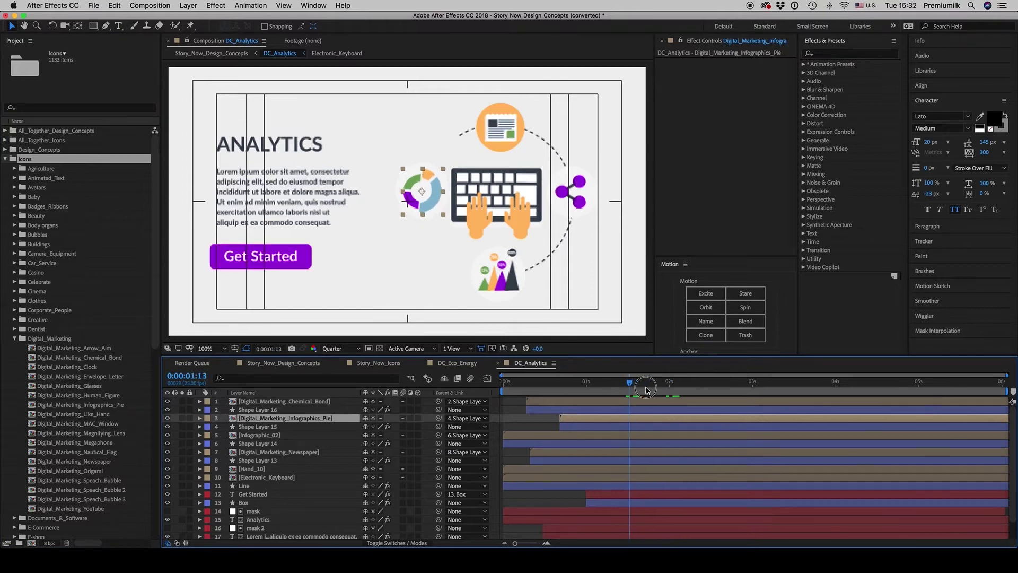
left_click(498, 364)
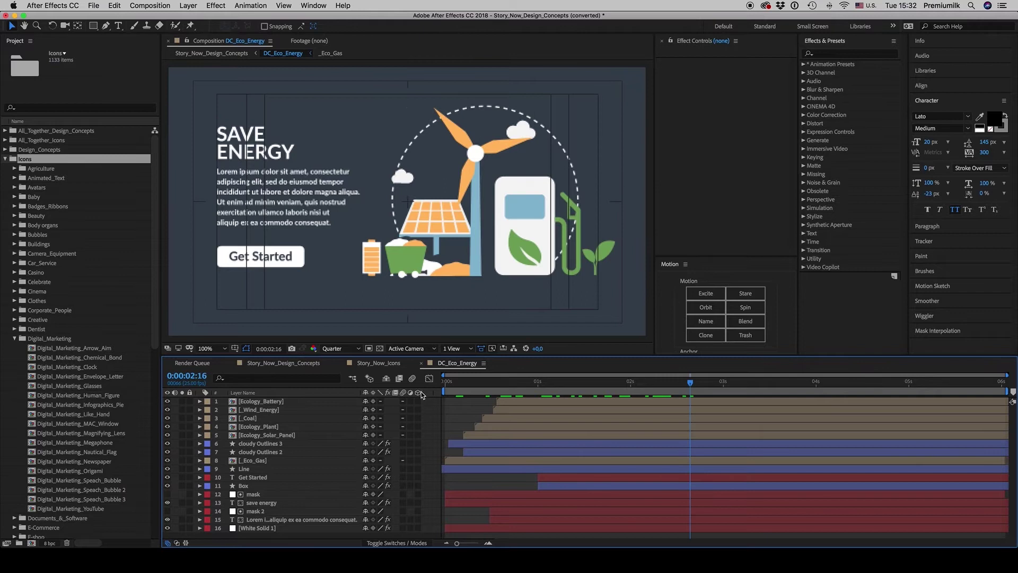
left_click(421, 363)
left_click(283, 363)
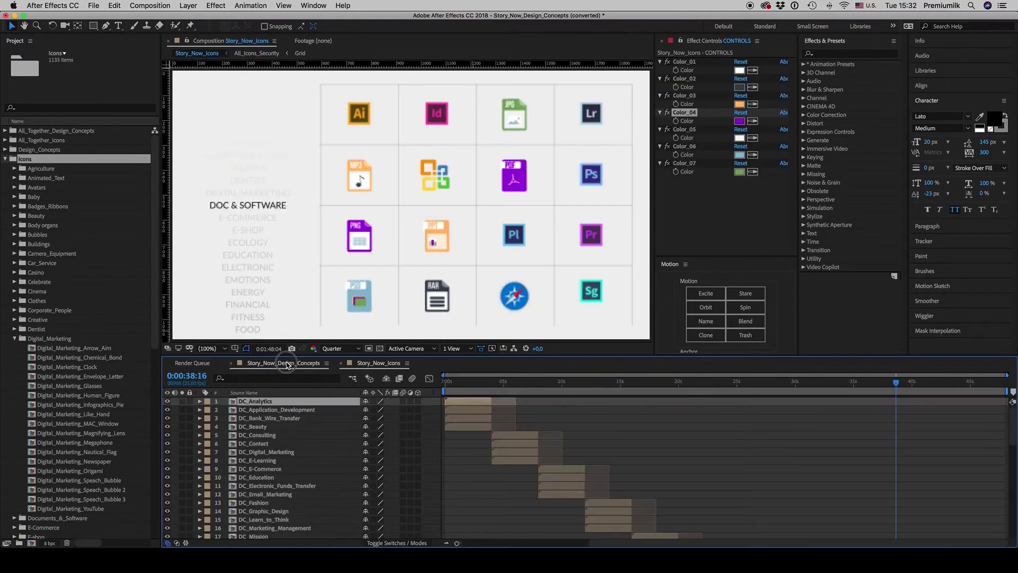
- Collapse the Digital_Marketing and Icons folders in the project and clear the item selection
left_click(15, 339)
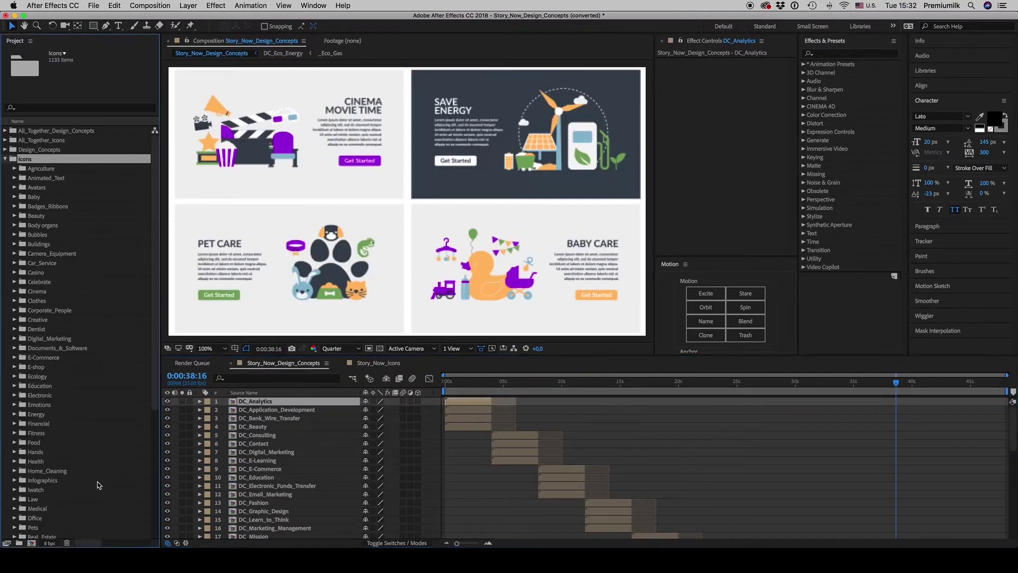
left_click(6, 160)
left_click(102, 306)
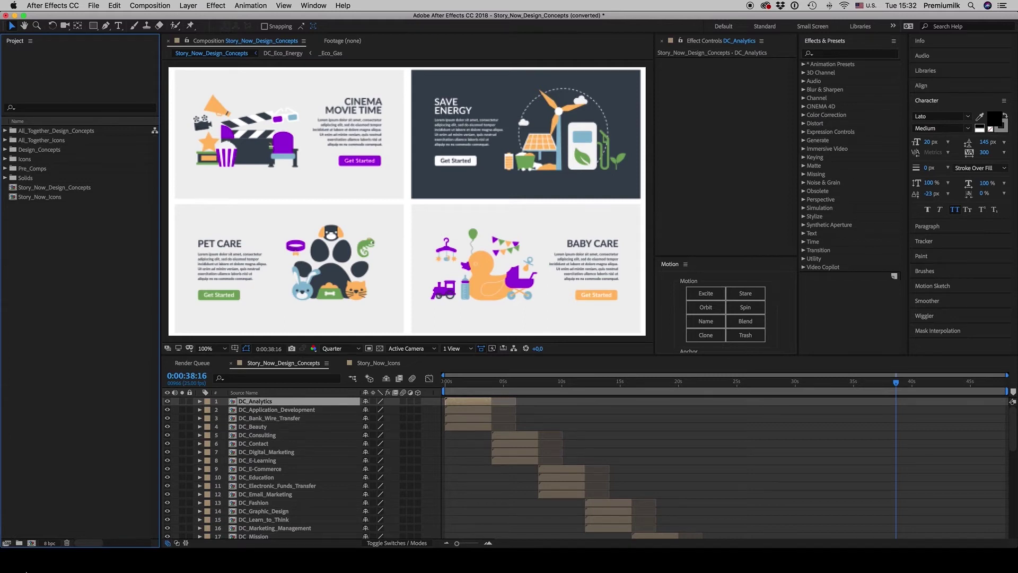
- Switch to Finder and open Story_Now_Animated_Hands.aep from the Hands folder in After Effects, discarding the Design Concepts project's changes
left_click(27, 561)
left_click(373, 197)
right_click(430, 206)
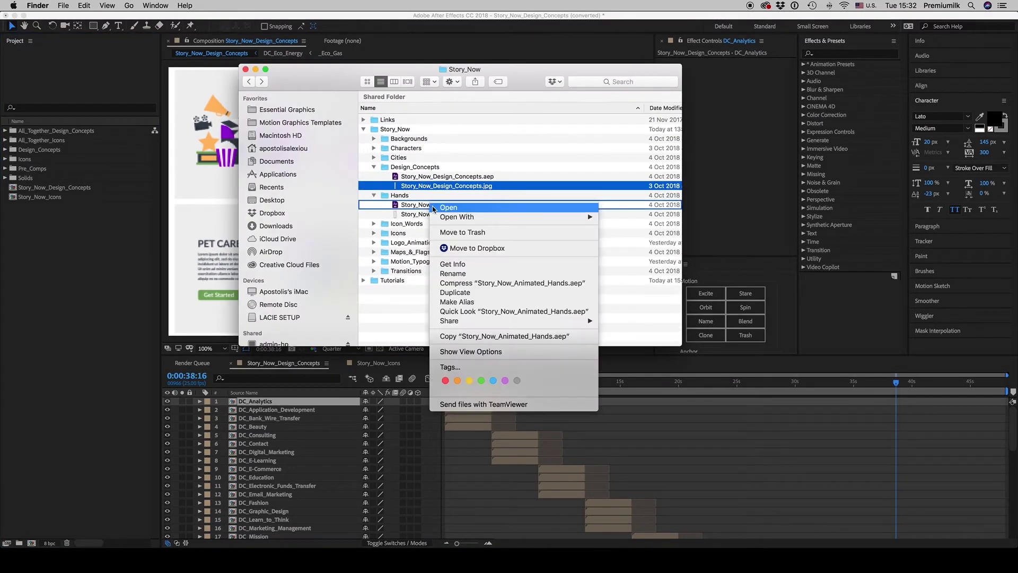
mouse_move(504, 218)
left_click(684, 219)
left_click(505, 296)
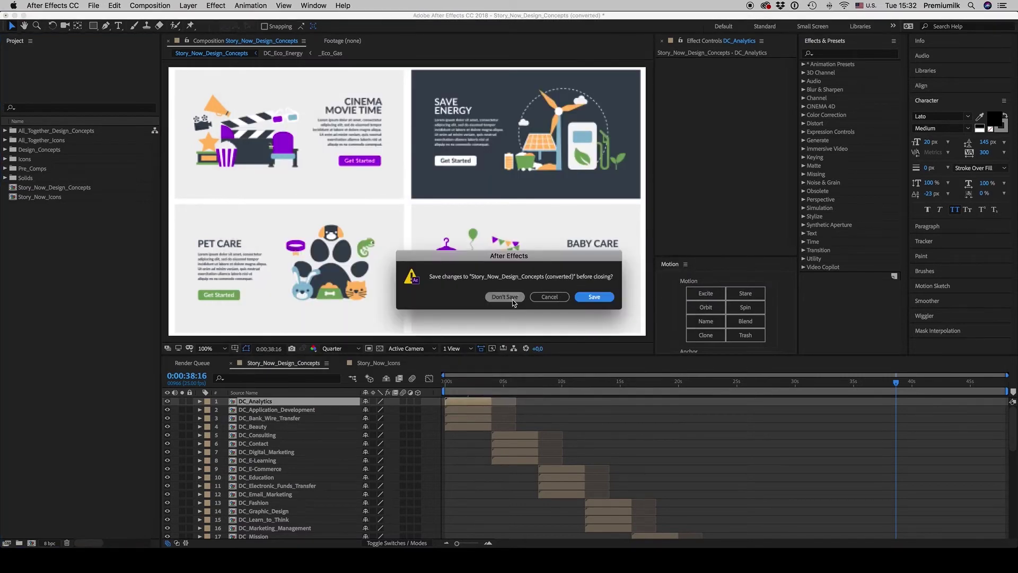
- Switch to Finder to view Story_Now_Animated_Hands.jpg, then return to After Effects and accept the Animated Hands project's version conversion
left_click(21, 554)
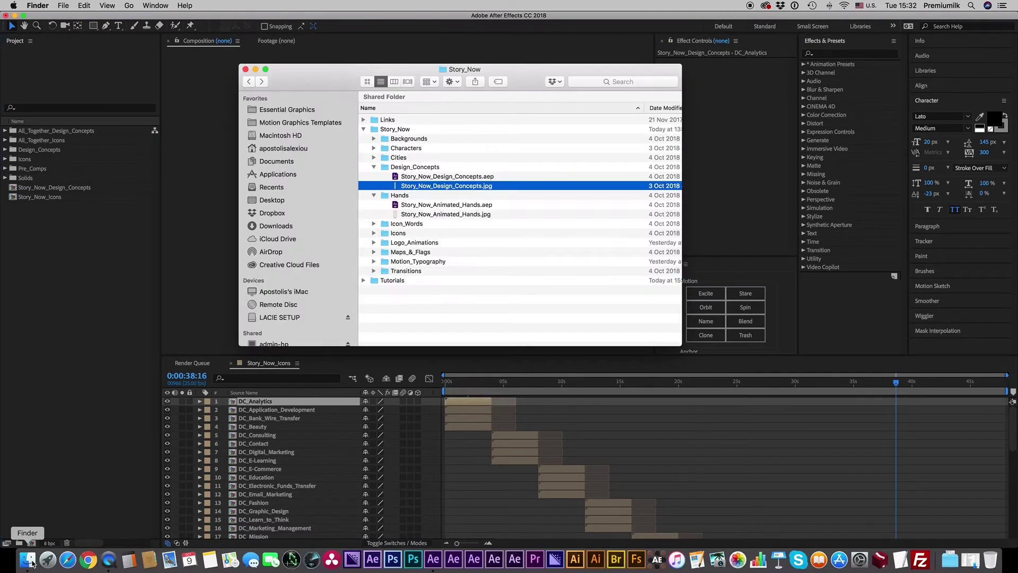
left_click(374, 168)
double_click(429, 195)
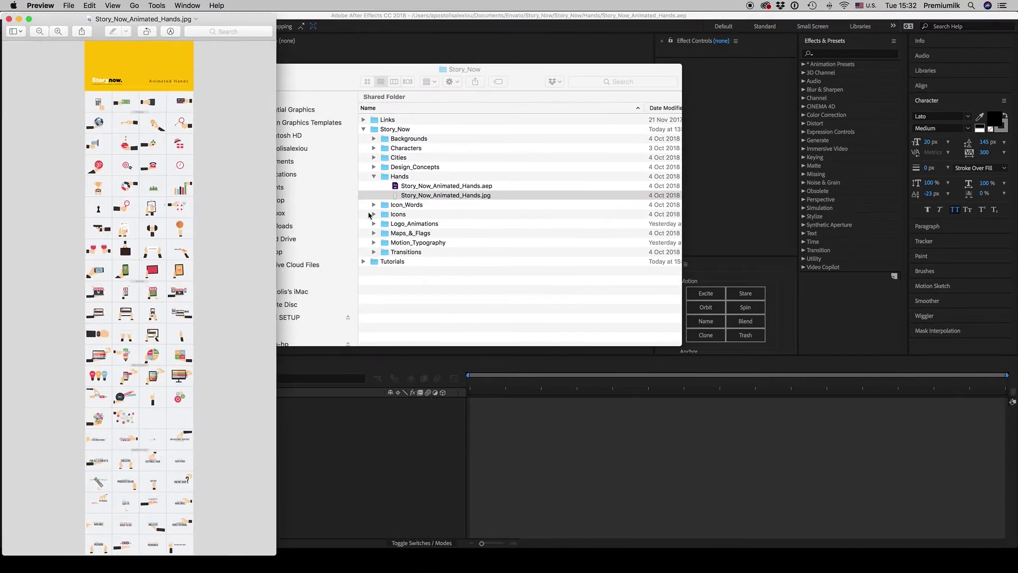
left_click(658, 465)
left_click(604, 295)
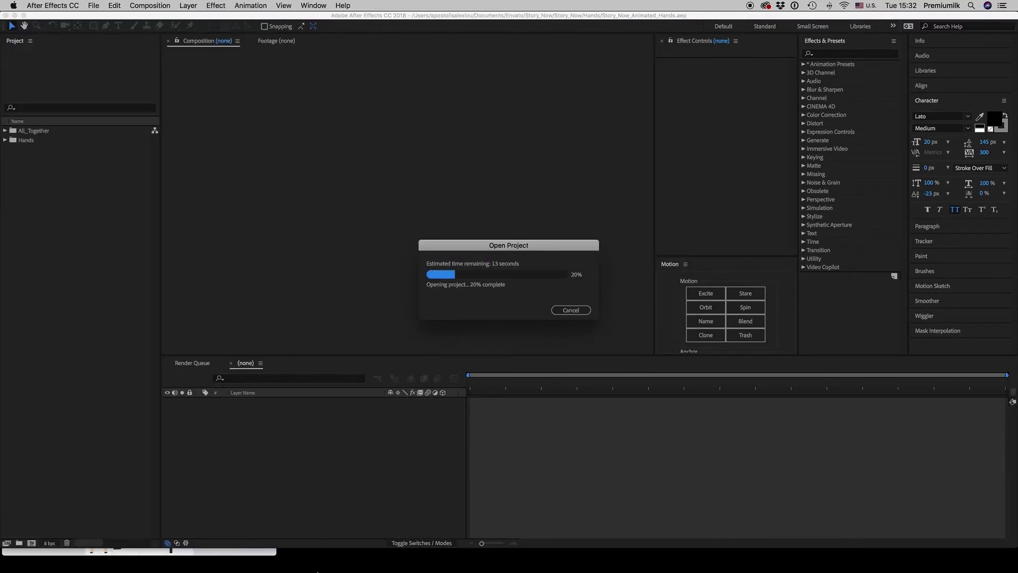
- Reopen Story_Now_Animated_Hands.jpg from Finder, enlarge it to inspect the hand animations overview, and close the image
left_click(21, 554)
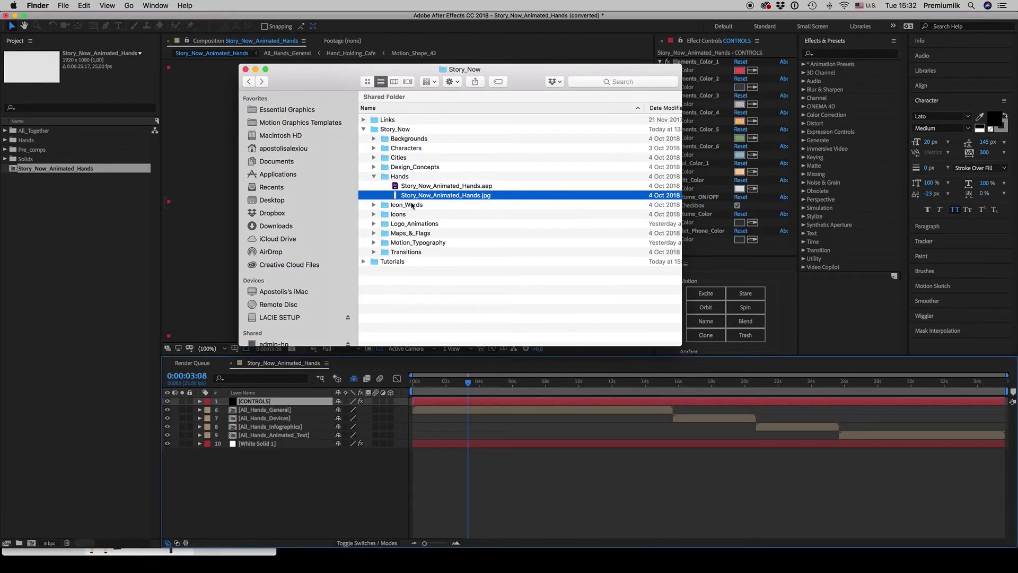
double_click(446, 195)
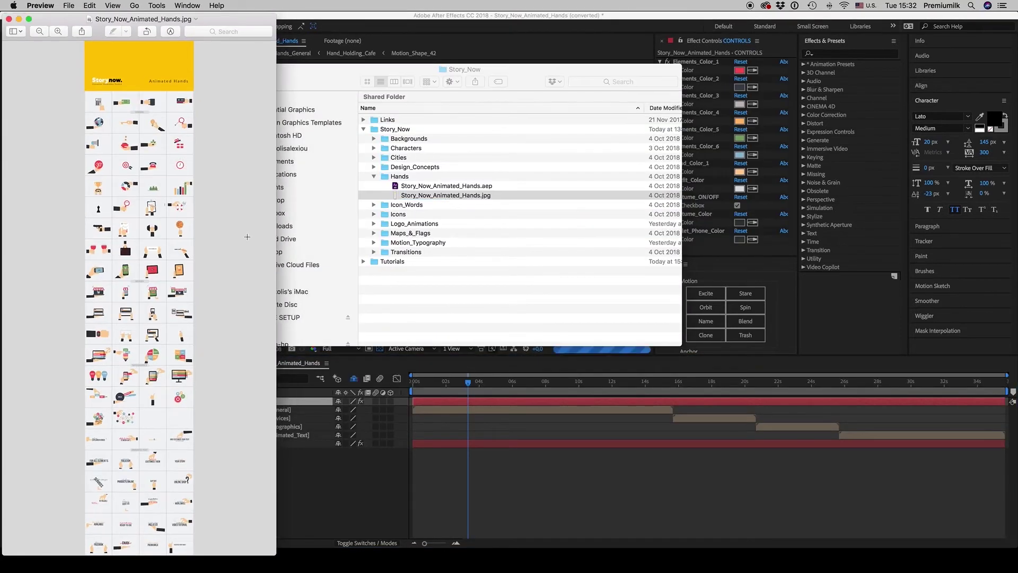
key("super+equal")
scroll(132, 85, "up", 3)
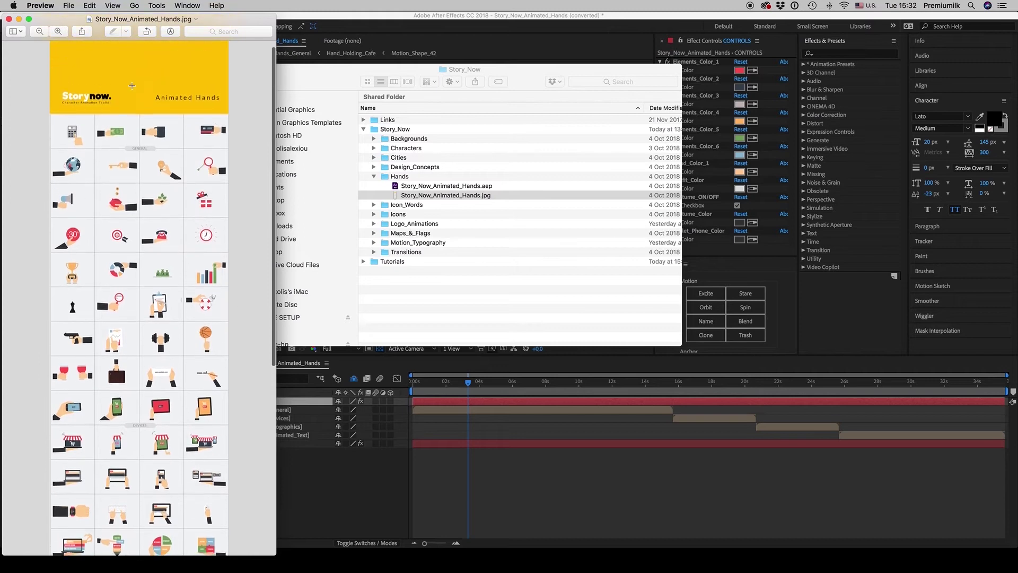
left_click(9, 20)
- Move the Finder window aside, minimize it and return to the Story_Now_Animated_Hands composition in After Effects
left_click_drag(330, 83, 370, 162)
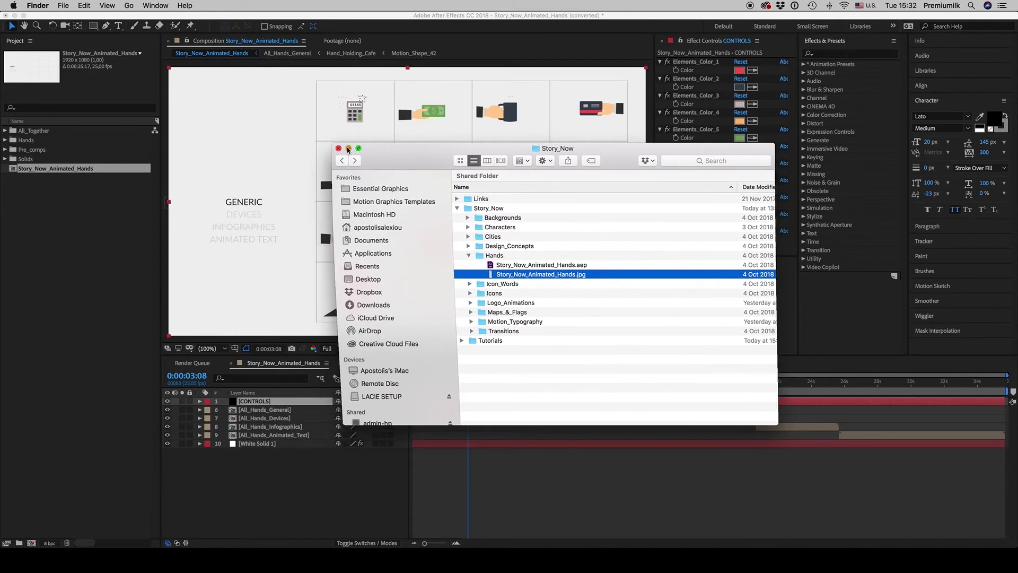
left_click(347, 149)
left_click(475, 392)
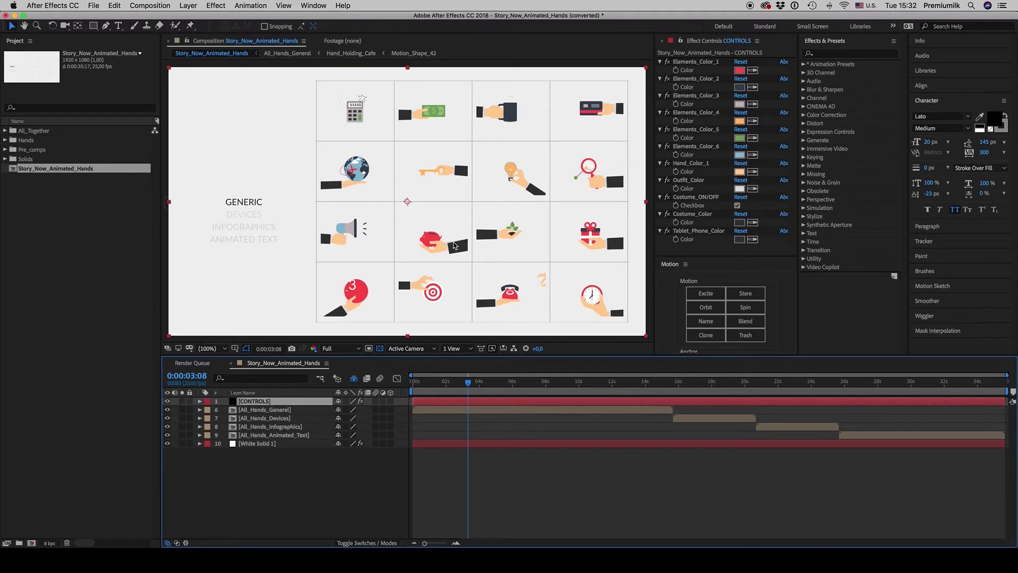
- Select the CONTROLS layer, sample the gift's red as the Costume_Color, and undo the color change
left_click(258, 410)
left_click(255, 402)
left_click(259, 406)
left_click(258, 402)
left_click(754, 223)
left_click(588, 232)
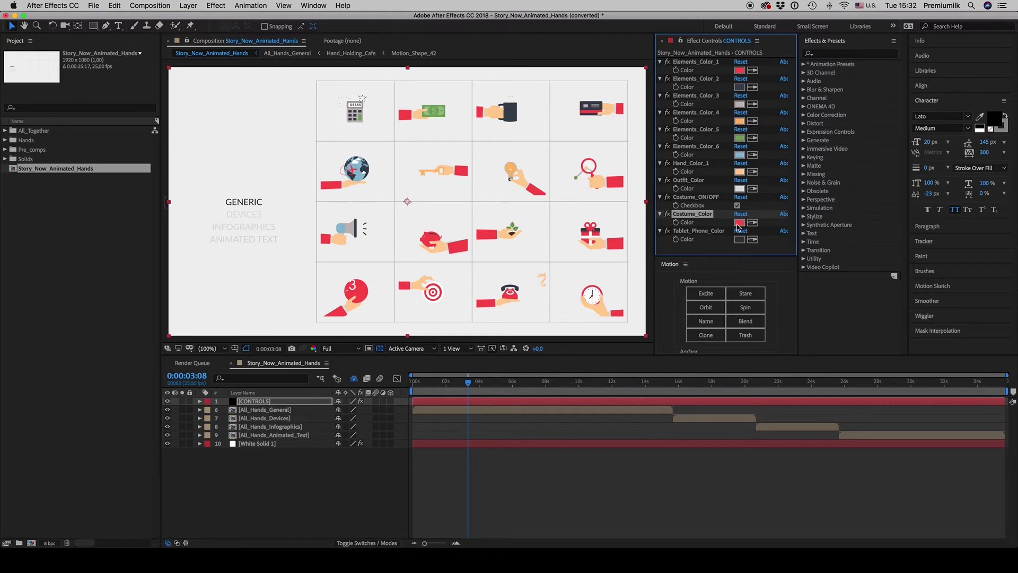
key("super+z")
- Widen the Effect Controls area and switch the Costume_ON/OFF checkbox off and back on
left_click(698, 205)
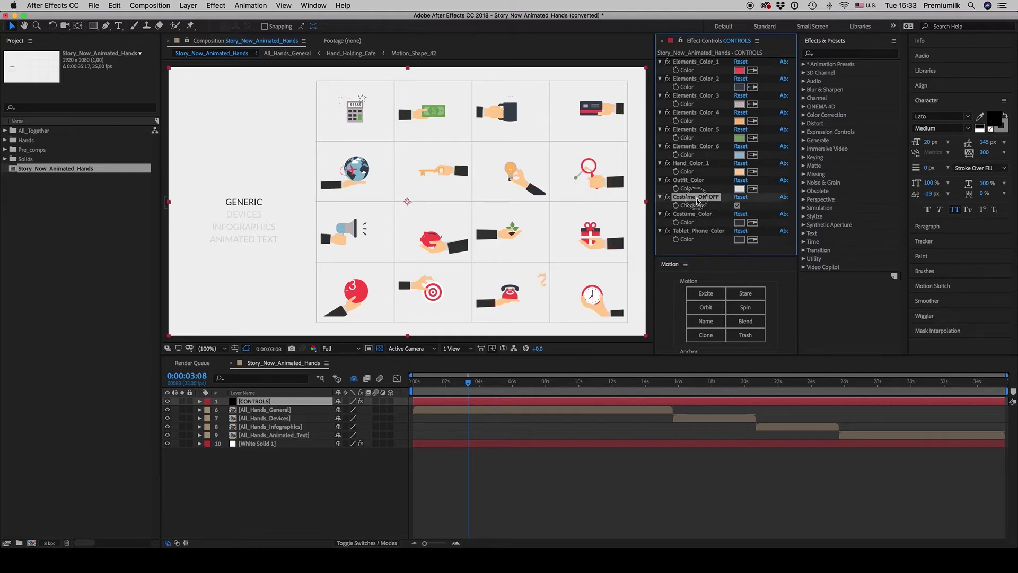
left_click_drag(656, 207, 609, 207)
left_click(715, 206)
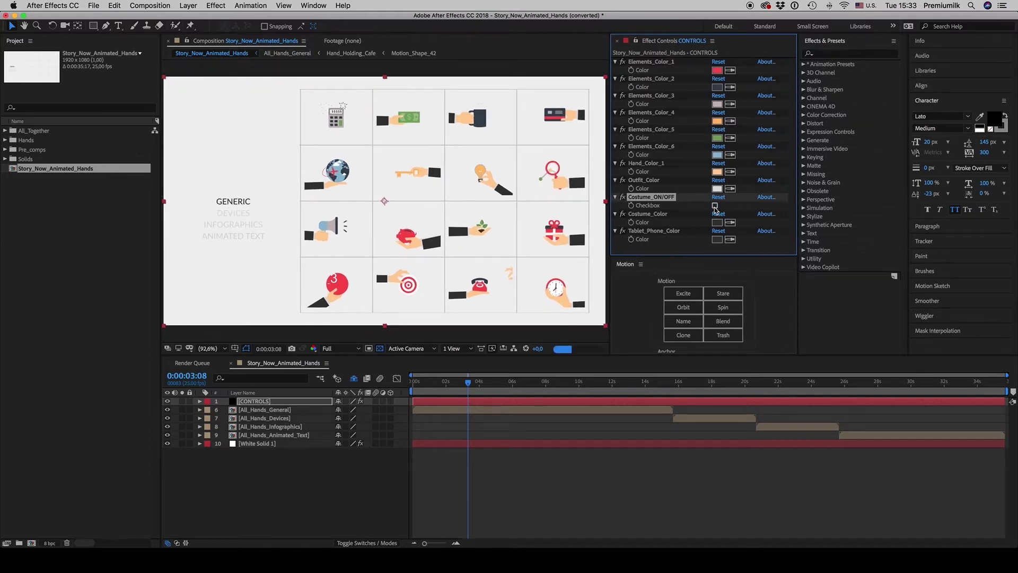
left_click(714, 206)
- Open the Hand_Giving_Money composition inside All_Hands_General and preview its animation at several points in time
double_click(479, 410)
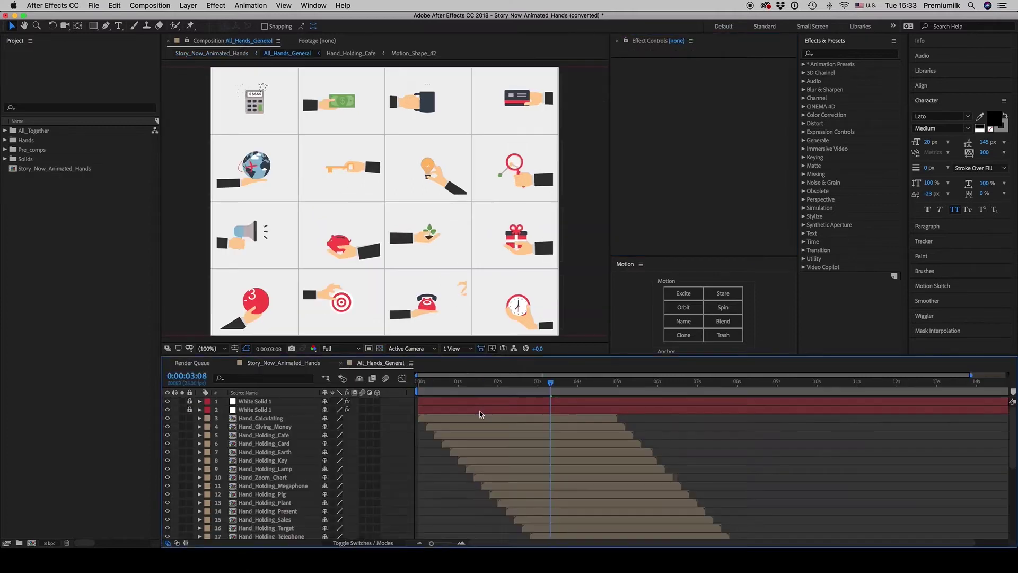
double_click(521, 430)
key("space")
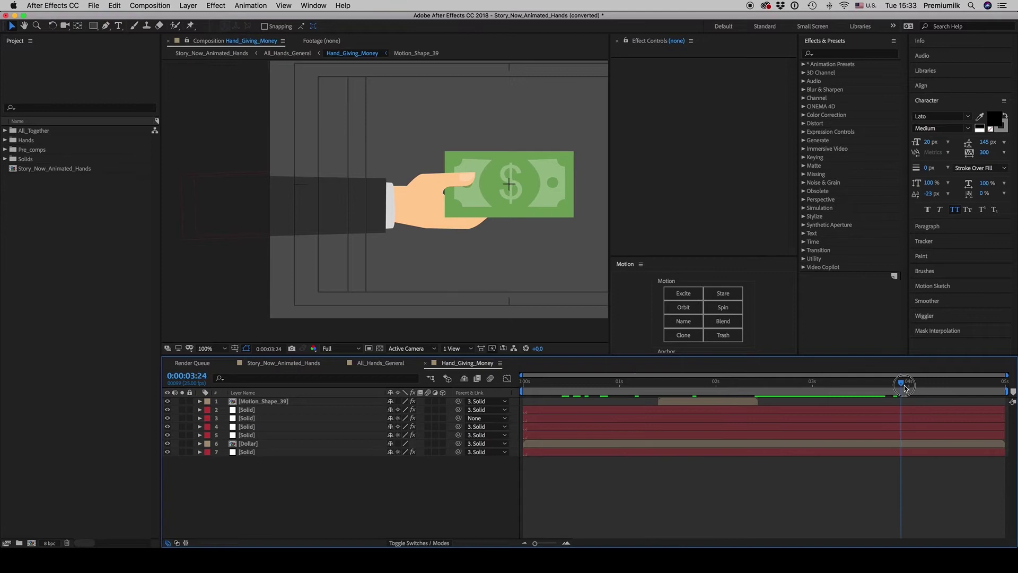
left_click(556, 403)
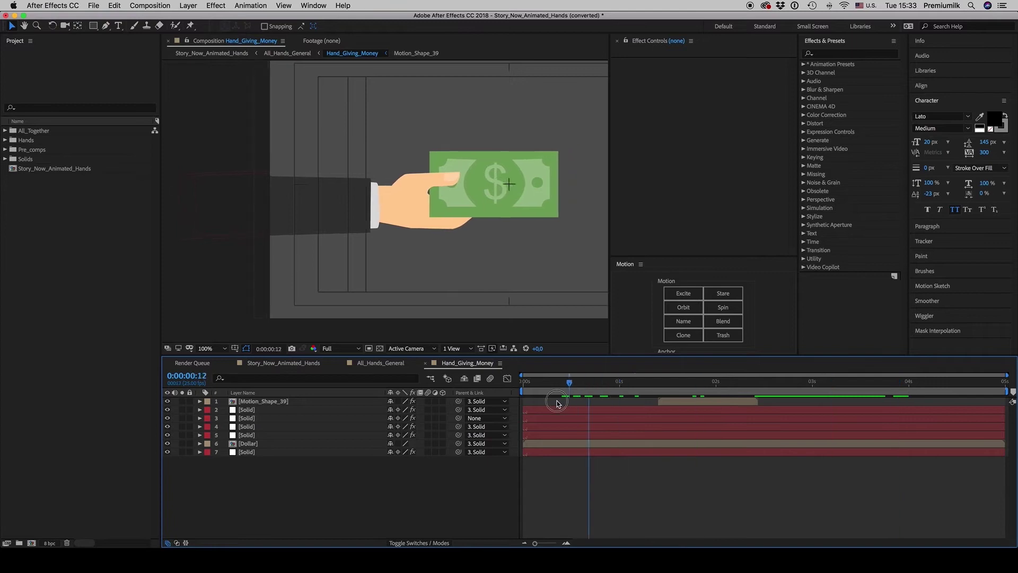
key("space")
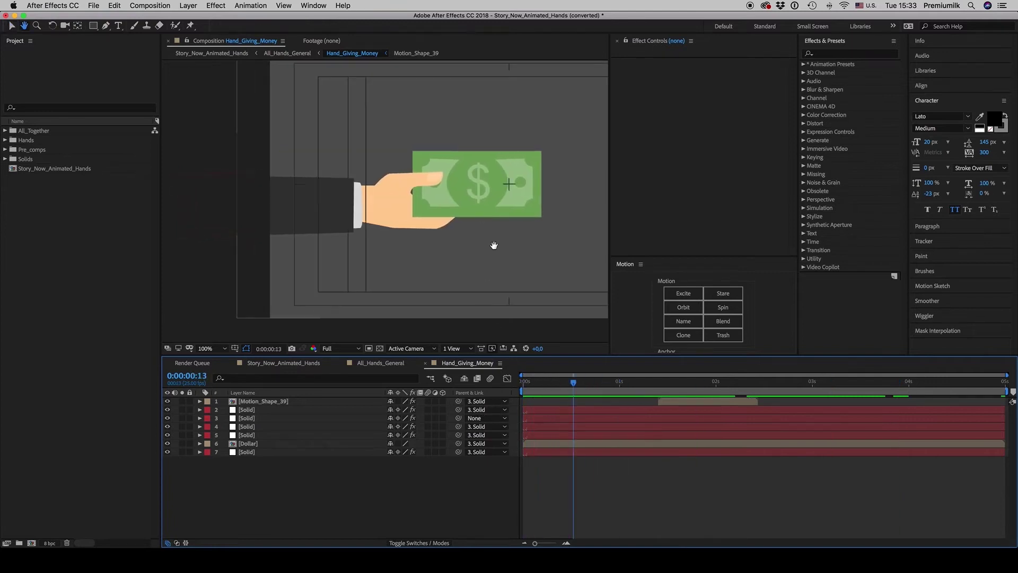
left_click_drag(494, 245, 386, 254)
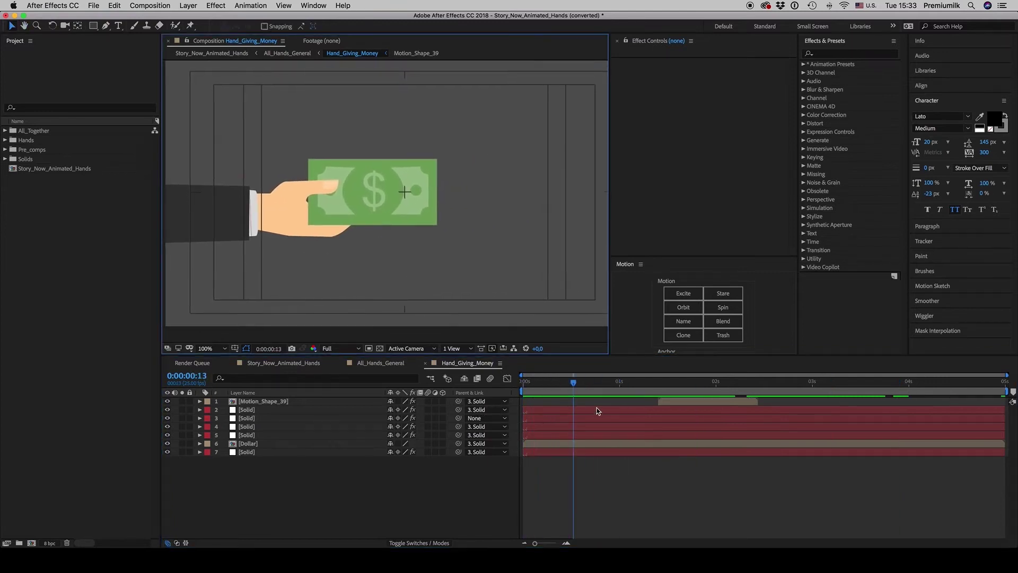
left_click(847, 389)
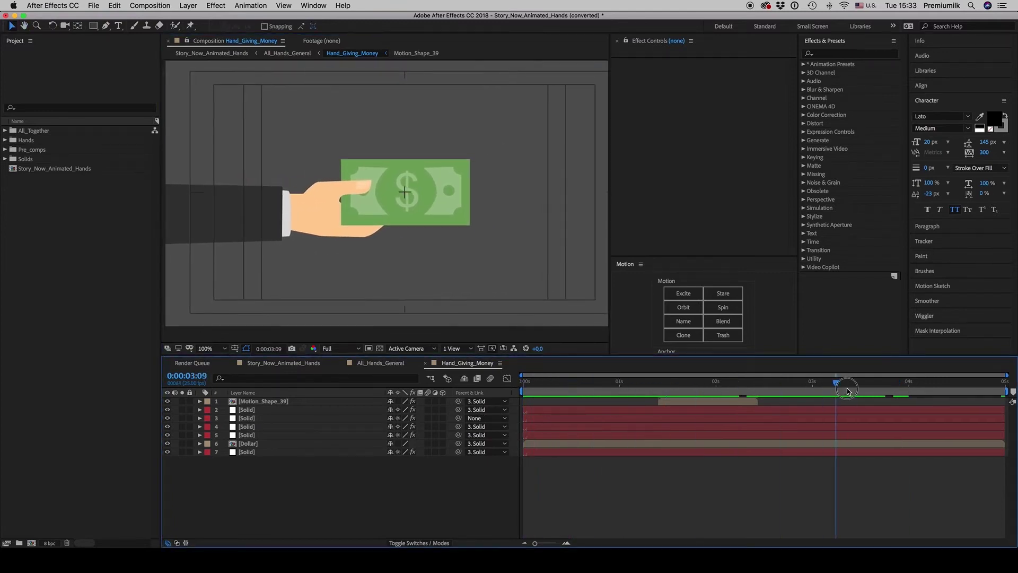
- Close the Hand_Giving_Money composition and return to the Story_Now_Animated_Hands composition
left_click(426, 363)
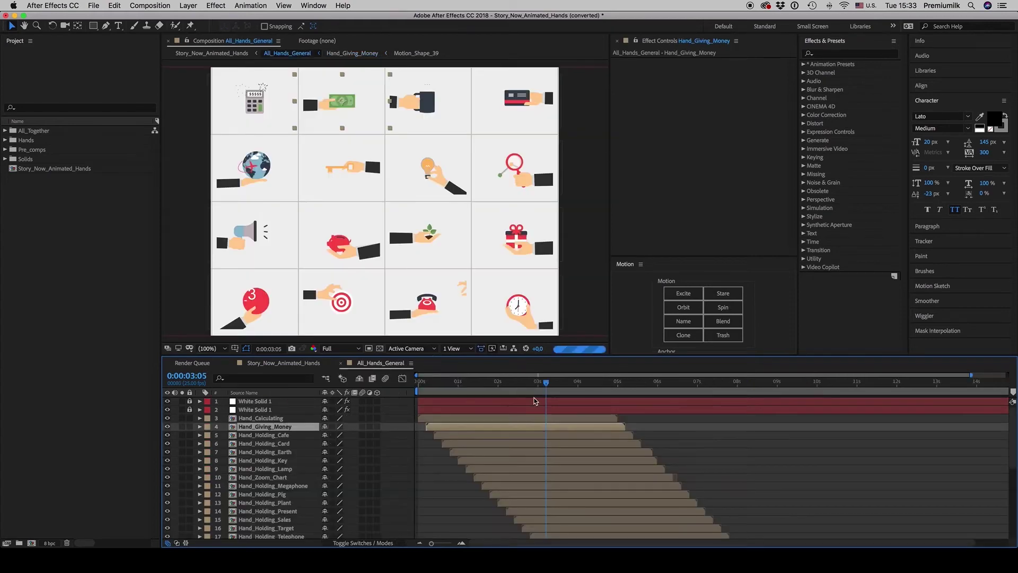
left_click(269, 412)
left_click(281, 363)
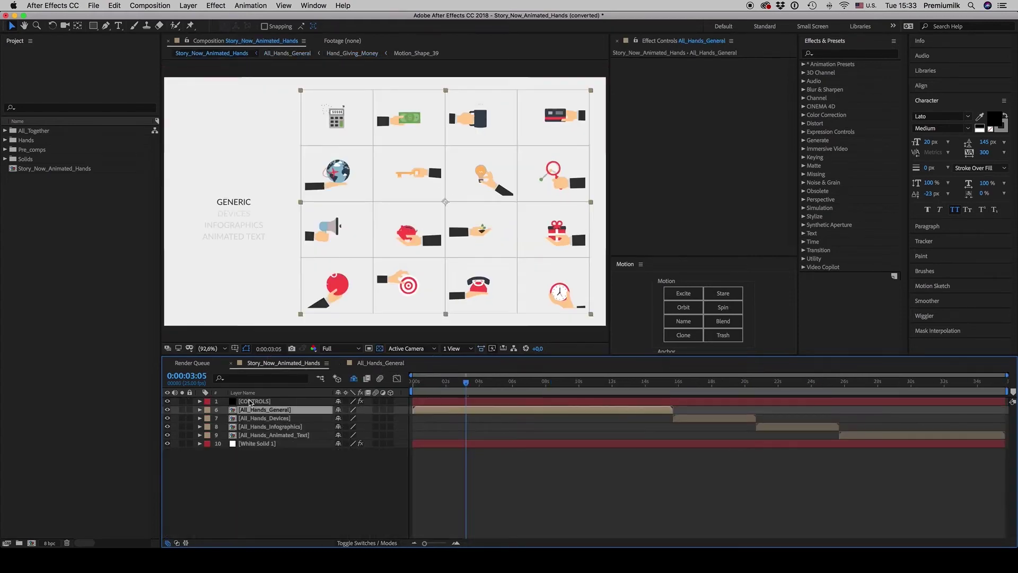
- Set Elements_Color_1 on the CONTROLS layer to a golden yellow
left_click(255, 402)
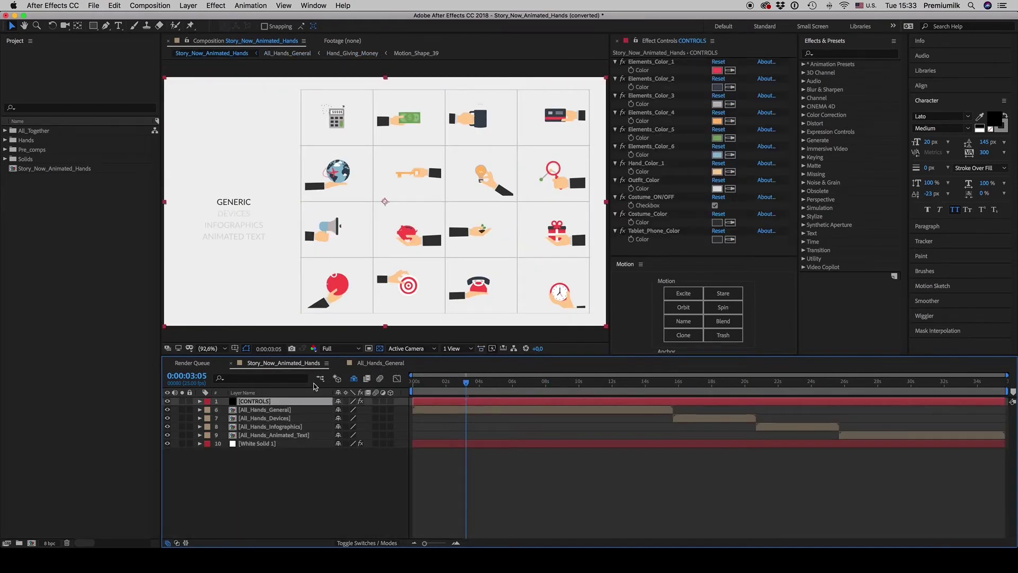
left_click(718, 71)
left_click(469, 385)
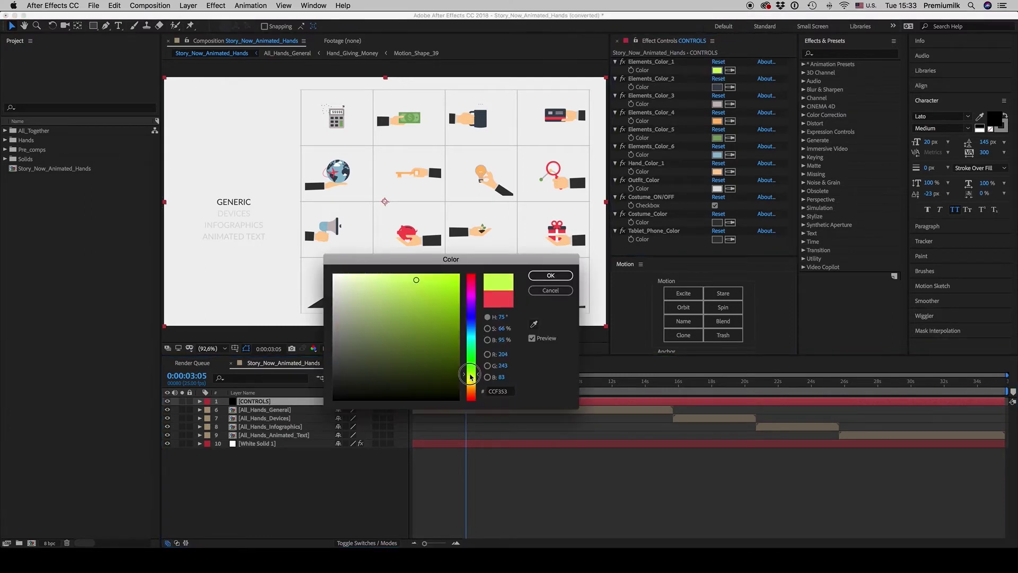
left_click(550, 275)
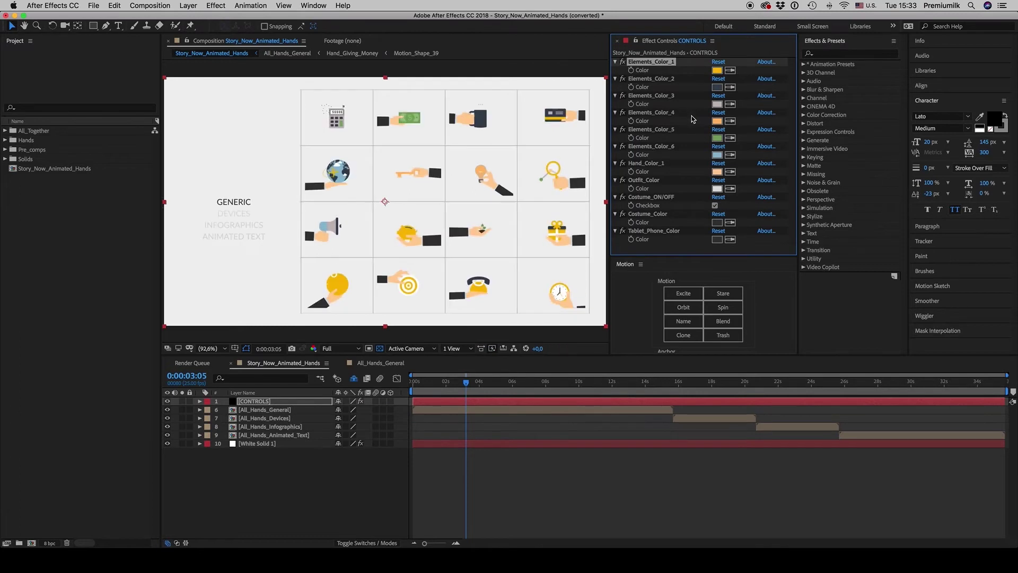
- Scrub through the Devices and Animated Text sections, then undo the Elements_Color_1 change and return to 0:00:03:05
left_click_drag(548, 394, 789, 394)
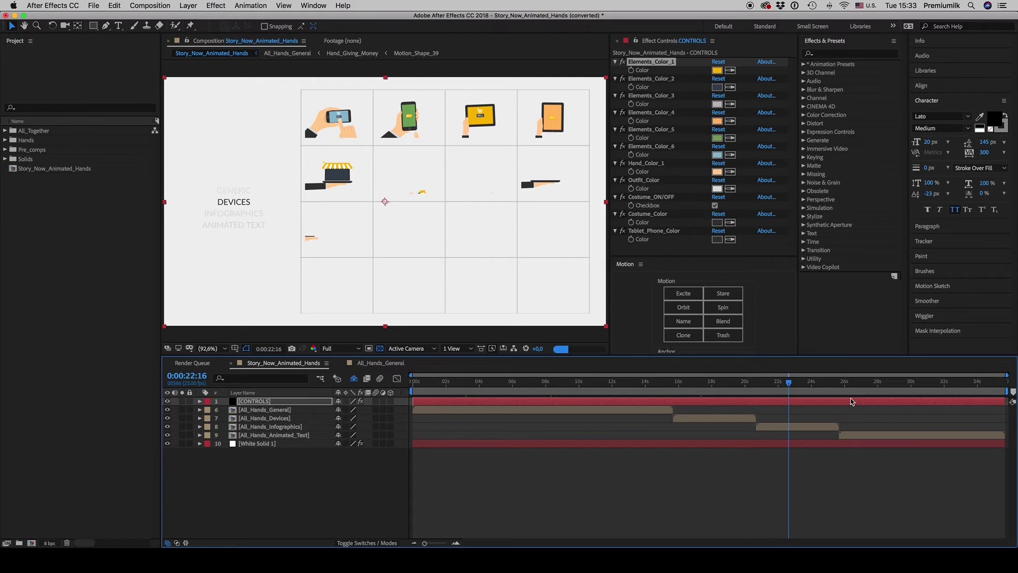
left_click(867, 394)
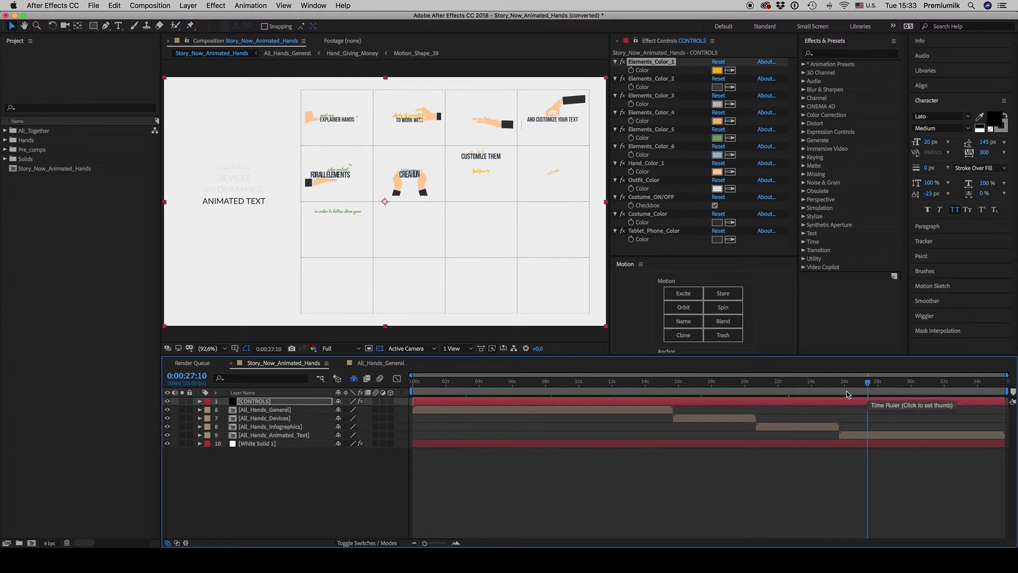
left_click(914, 393)
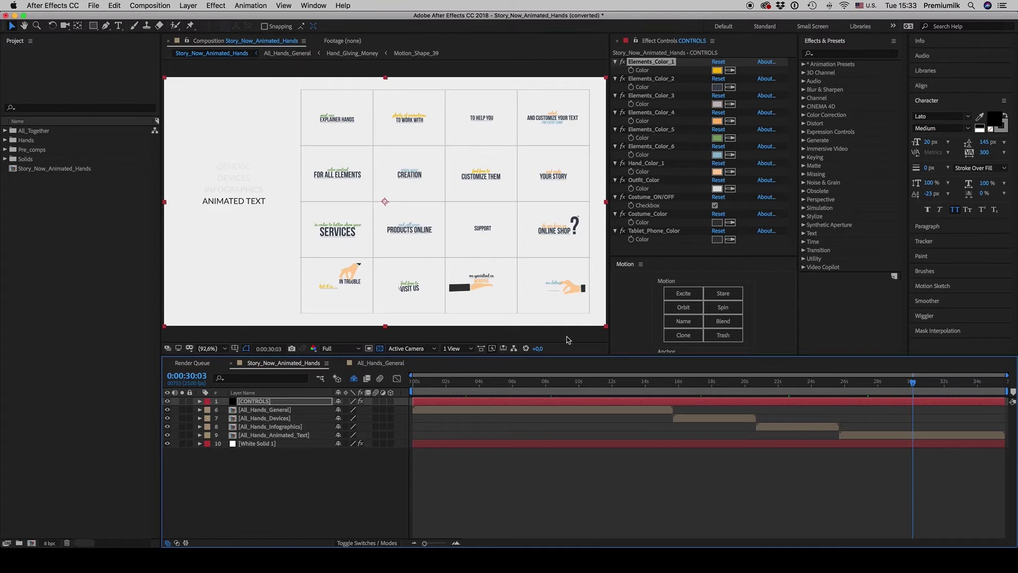
left_click(466, 393)
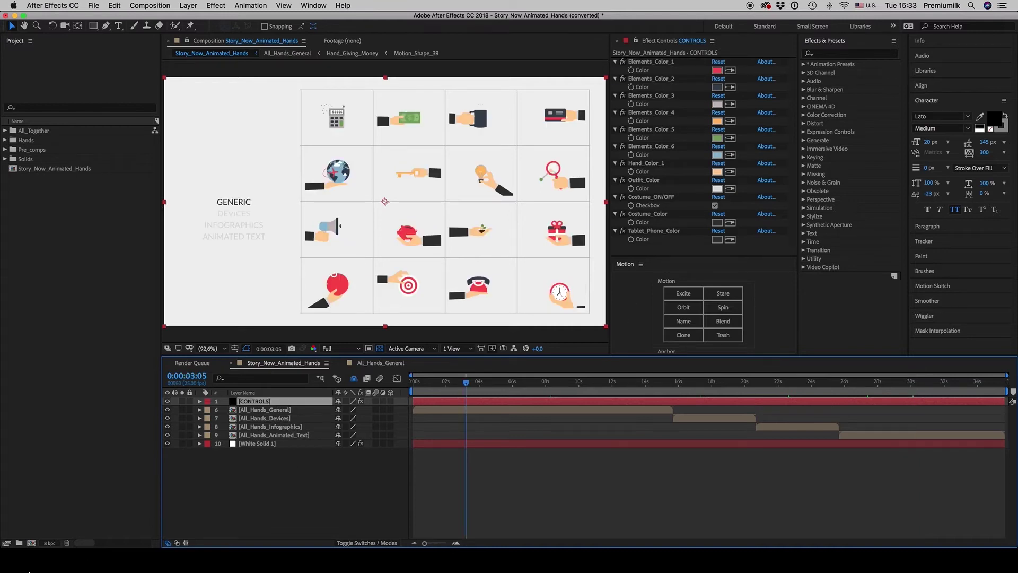
- Switch to Finder and open Story_Now_Icon_Words.aep from the Icon_Words folder in After Effects, discarding the Hands project's changes and accepting the conversion
left_click(25, 560)
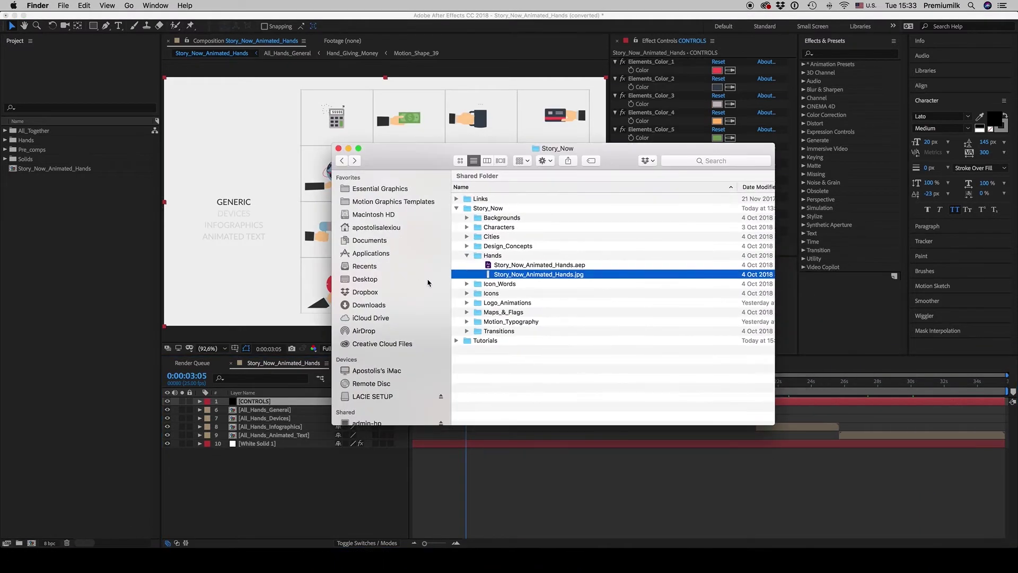
left_click(467, 256)
left_click(467, 265)
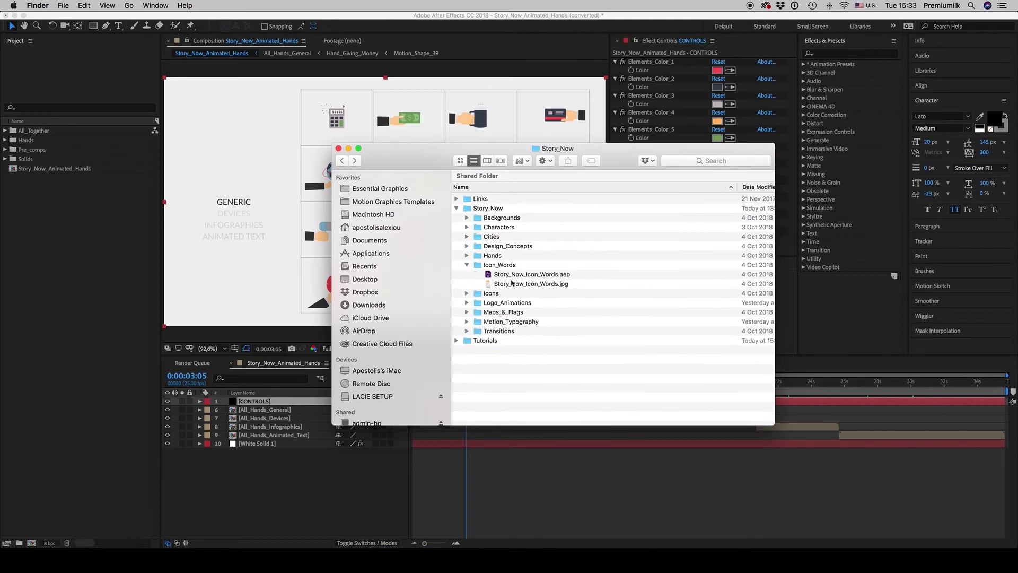
right_click(516, 274)
mouse_move(555, 288)
left_click(700, 288)
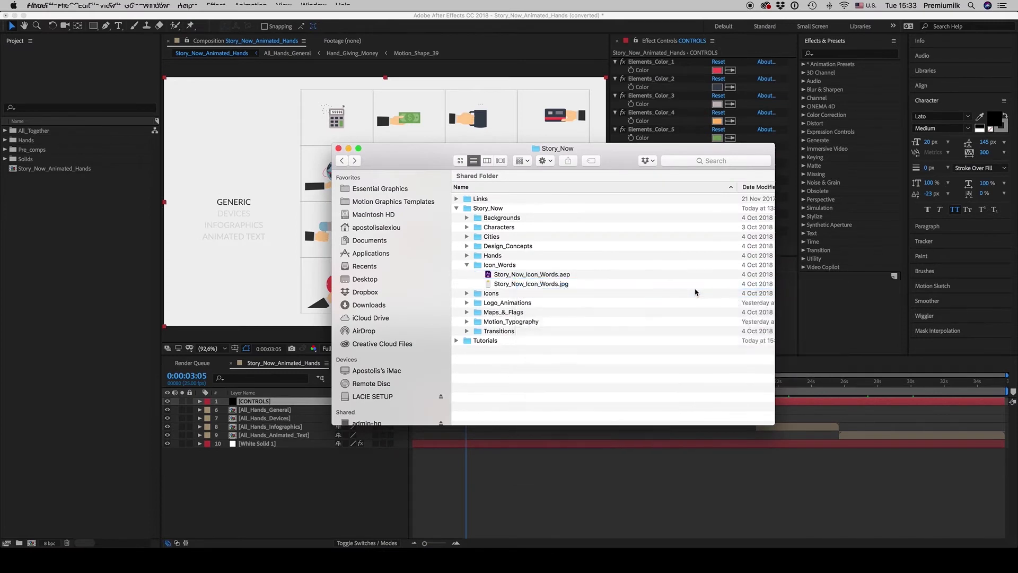
left_click(509, 297)
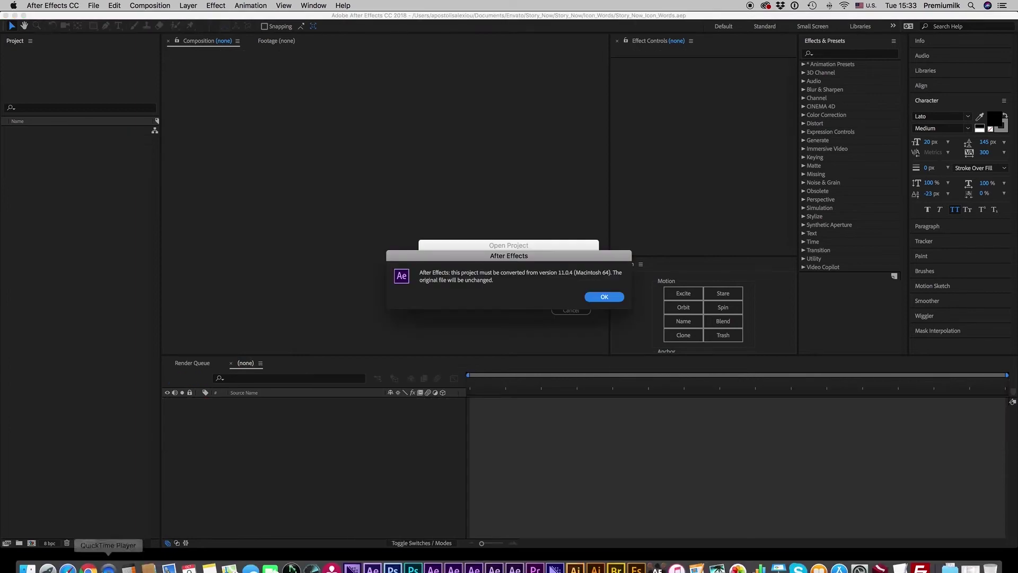
left_click(604, 295)
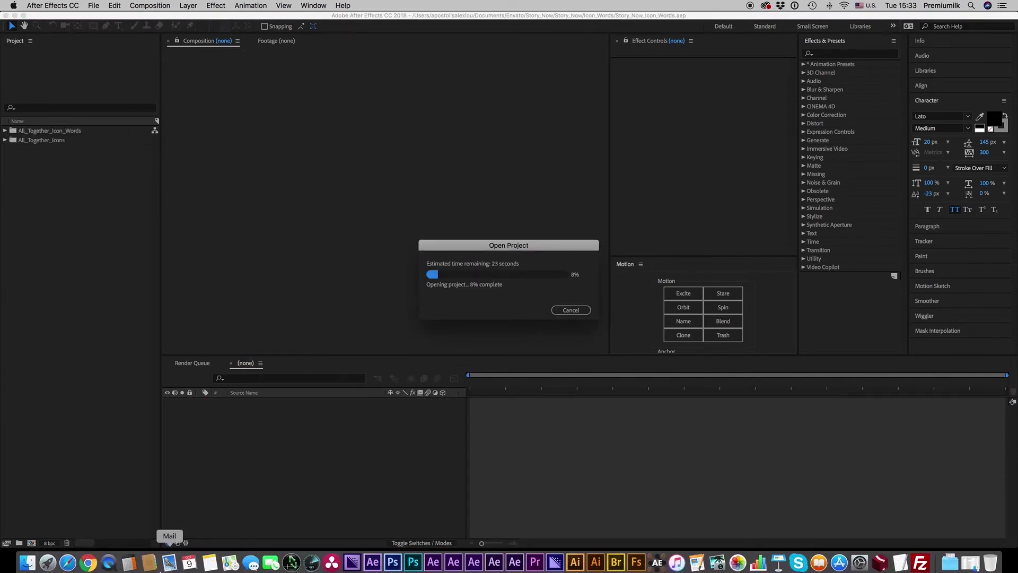
- Open Story_Now_Icon_Words.jpg from Finder, look over the icon words overview, and minimize the image window
left_click(22, 561)
double_click(522, 284)
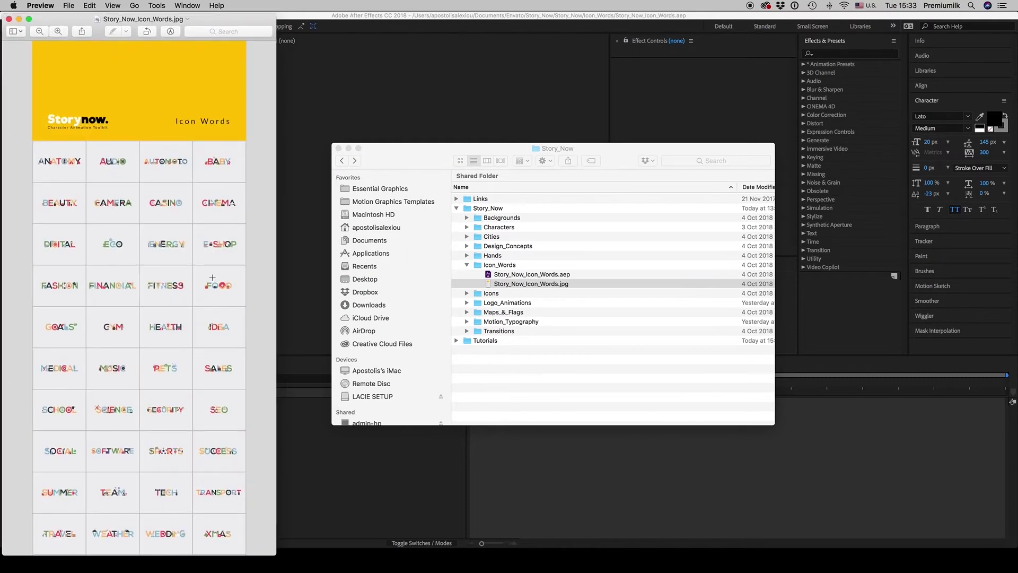
scroll(212, 278, "up", 2)
left_click_drag(160, 21, 267, 35)
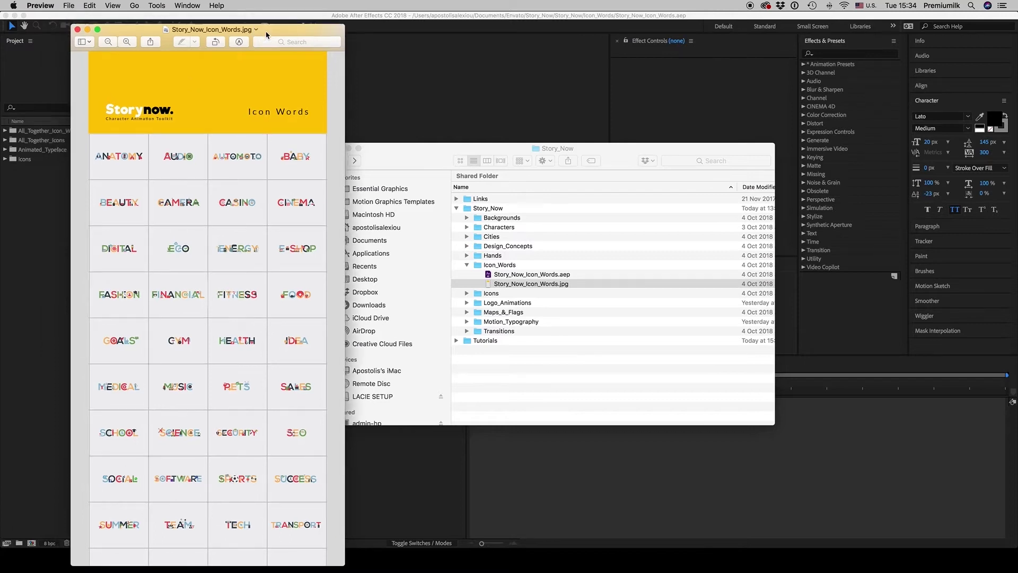
left_click(87, 30)
- Return to After Effects and move the current time to the start of the Story_Now_Icon_Words composition
left_click(613, 411)
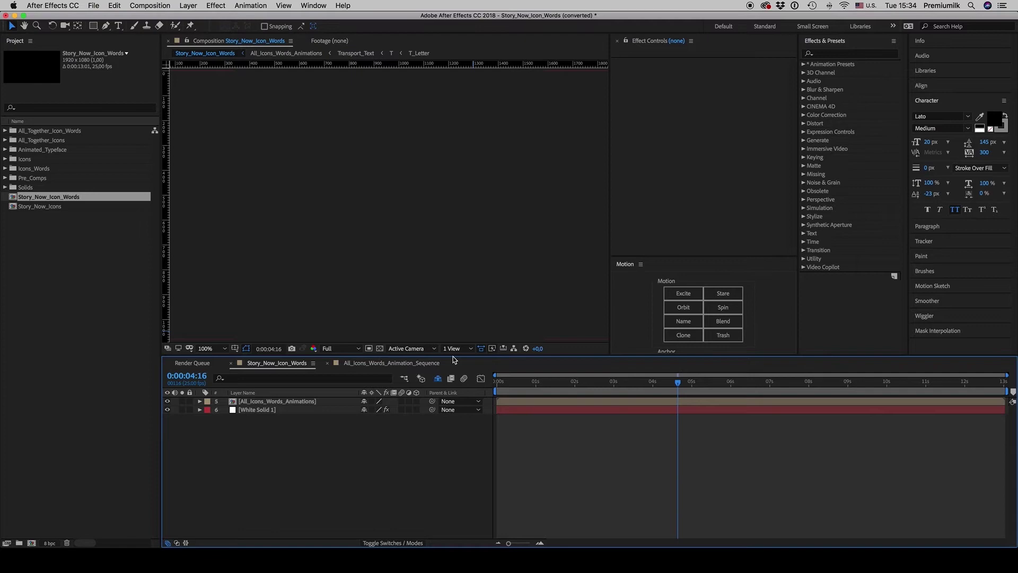
left_click(498, 382)
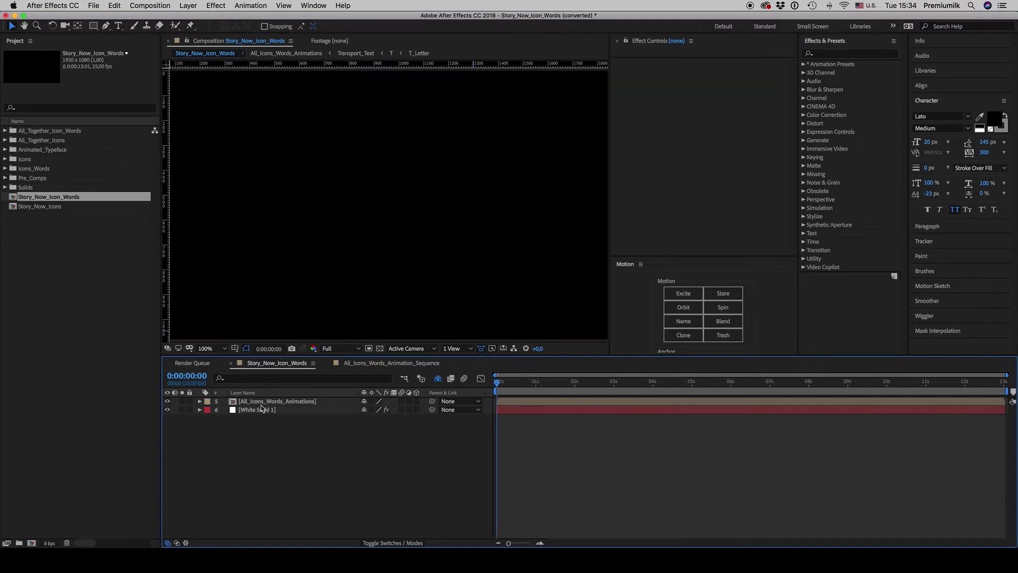
- View the All_Icons_Words_Animation_Sequence composition, then open Story_Now_Icons and show the color controls of its CONTROLS layer
left_click(244, 403)
left_click(361, 365)
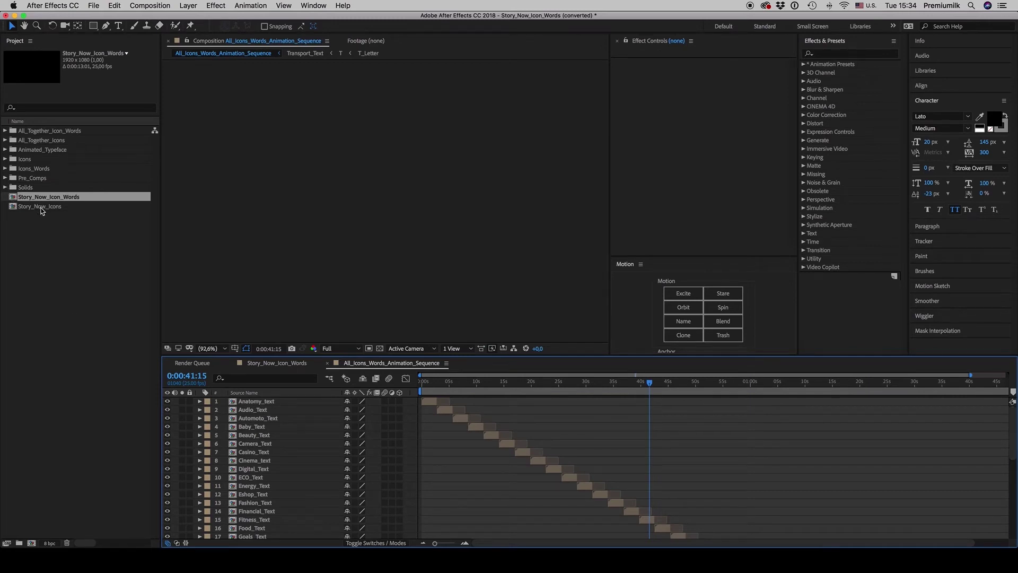
double_click(41, 206)
left_click(448, 402)
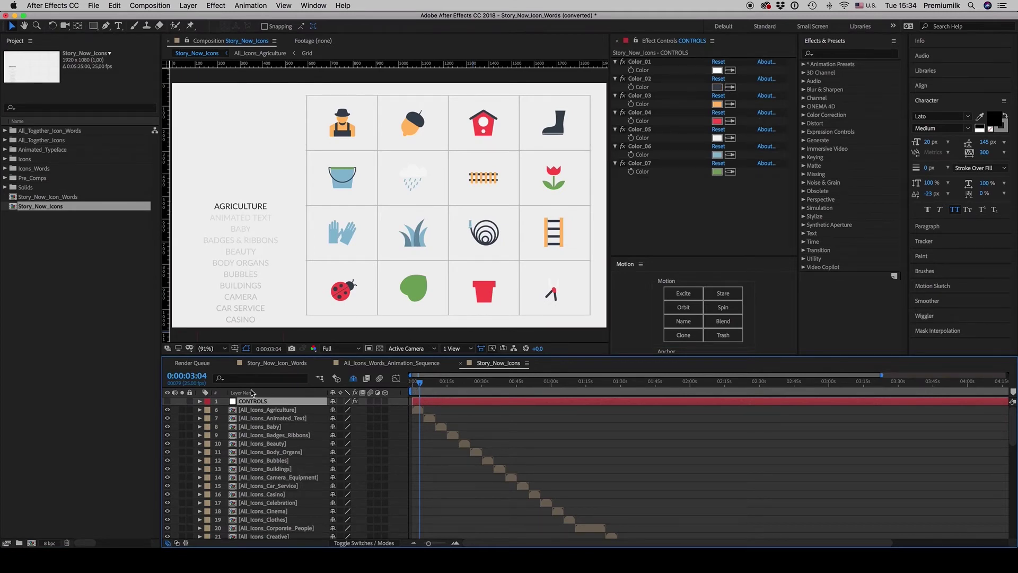
- Return to All_Icons_Words_Animation_Sequence, scrub to the BABY word at about 0:00:09:13, and open Baby_Text to preview its animation
left_click(283, 362)
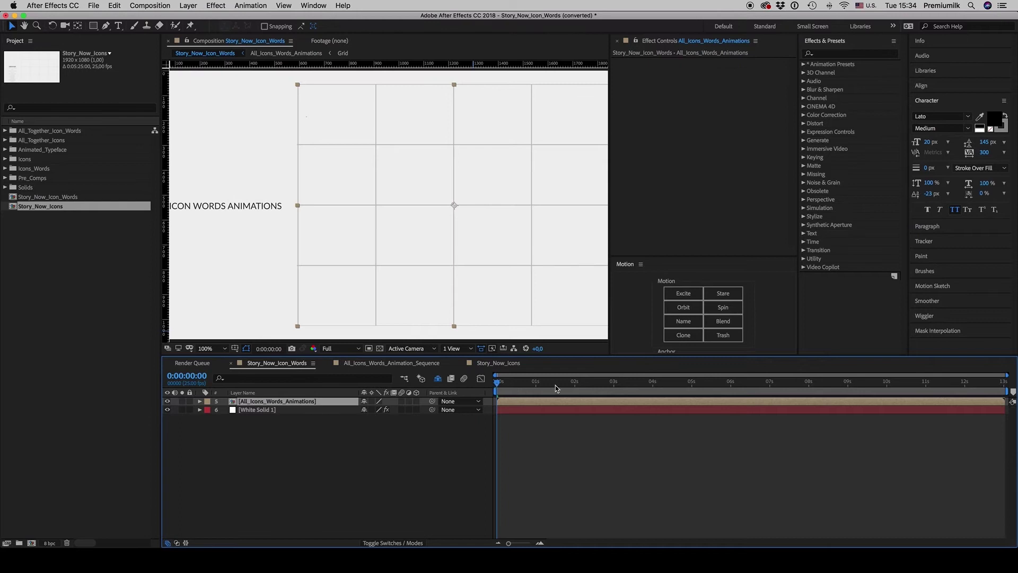
left_click(395, 364)
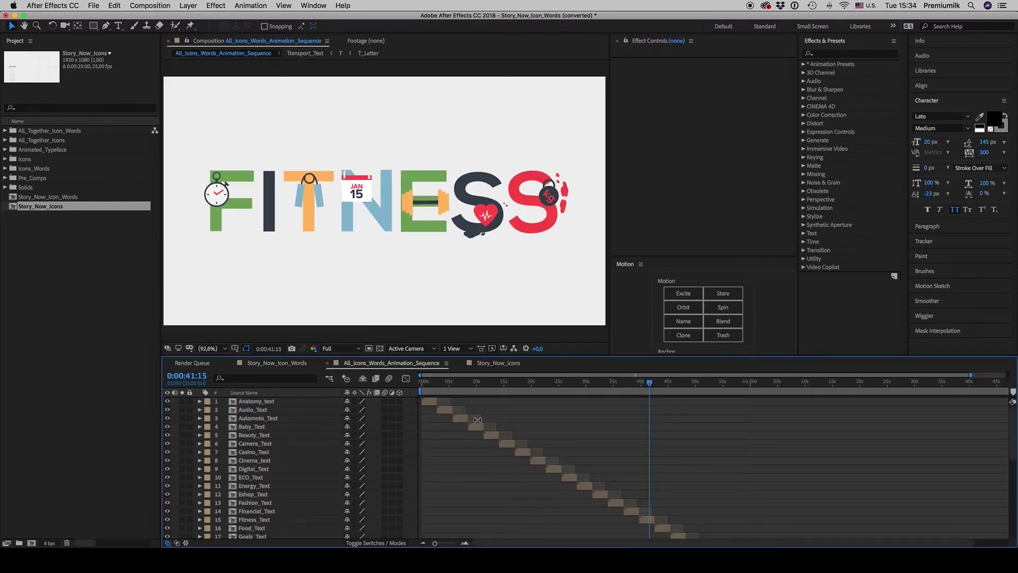
left_click_drag(488, 392, 477, 432)
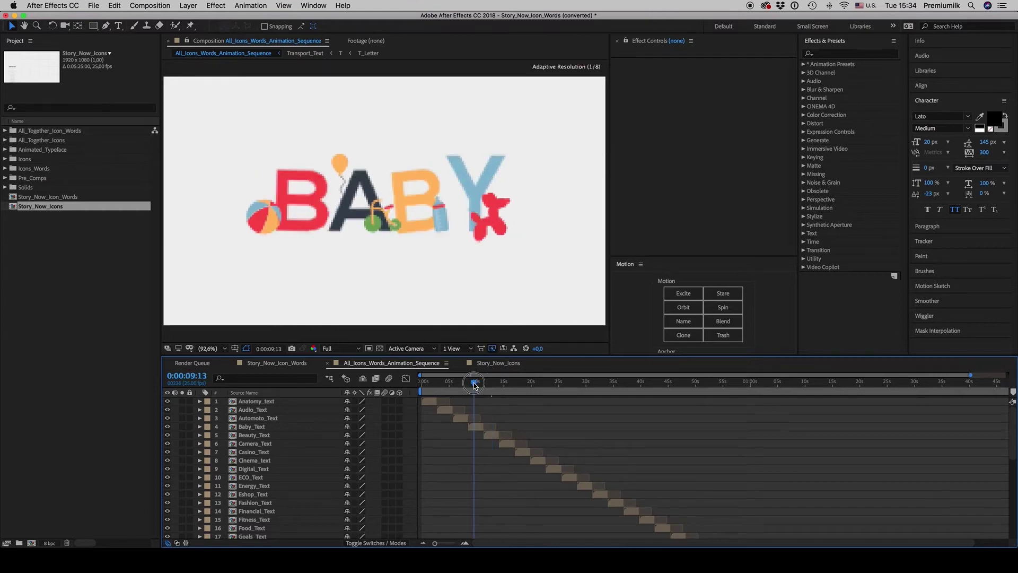
left_click(477, 431)
double_click(476, 431)
key("space")
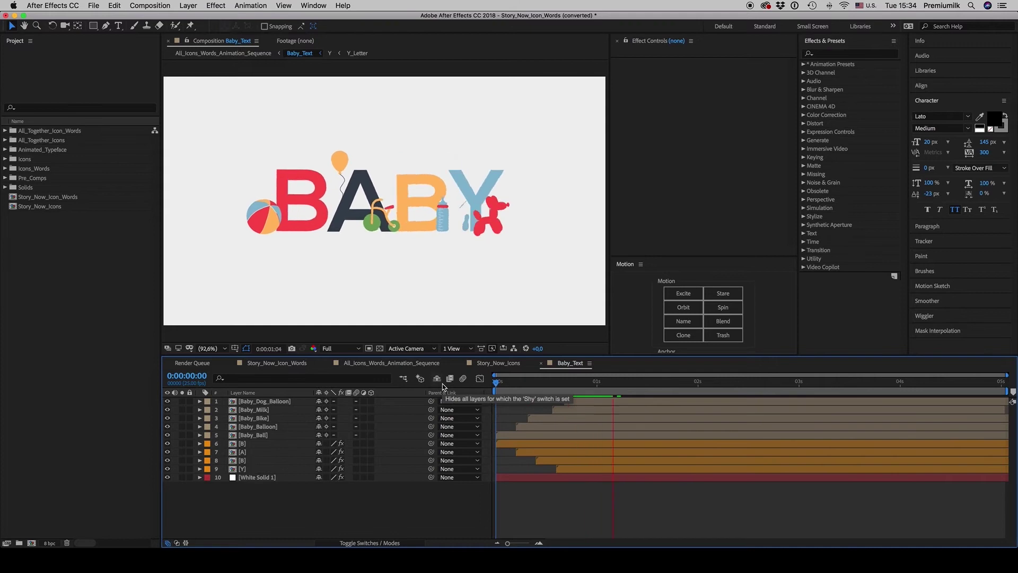
- Reveal the source of Baby_Text's second B layer in the project, then collapse the Letters folder
left_click(241, 460)
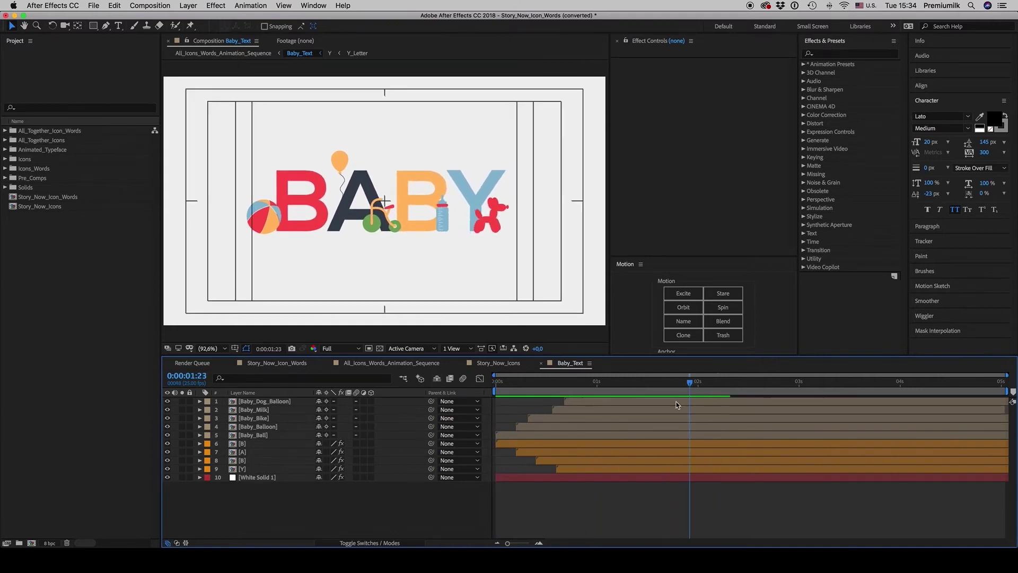
right_click(241, 460)
mouse_move(240, 463)
mouse_move(347, 491)
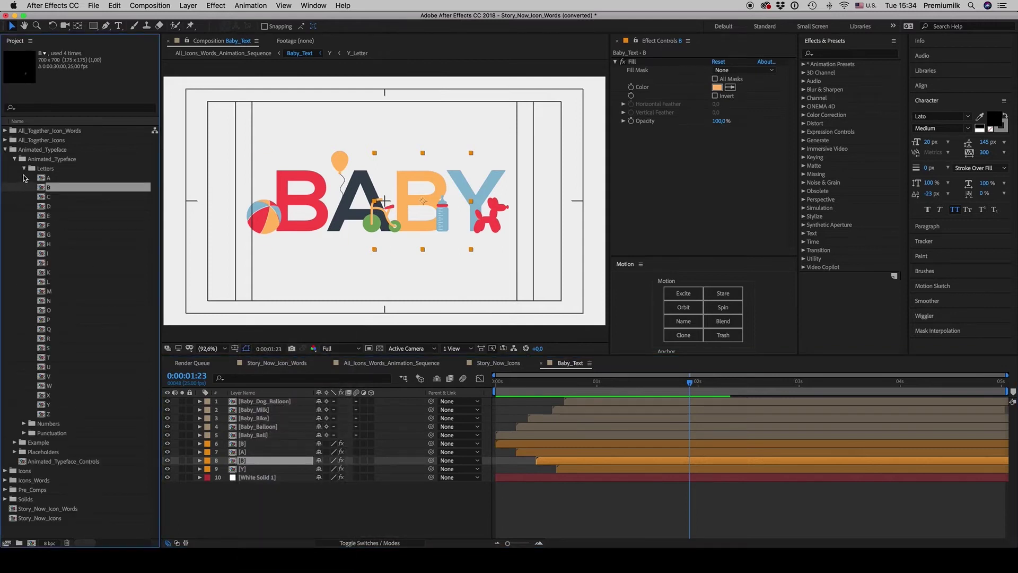
left_click(25, 169)
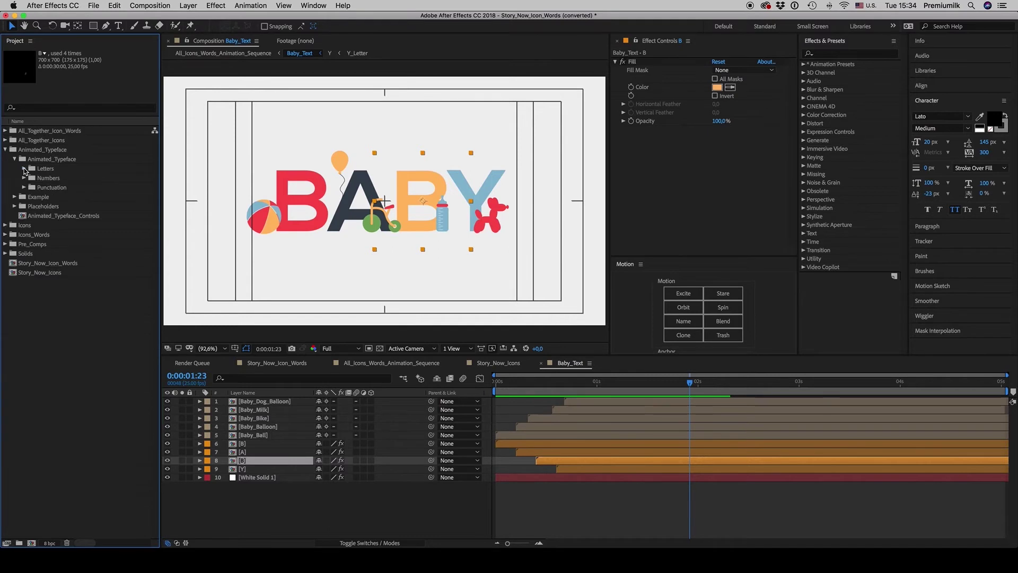
- Open Animated_Typeface_Controls, fit more of the frame in view, preview the alphabet from 0:00:01:02, and scrub on to 0:00:03:13
double_click(60, 216)
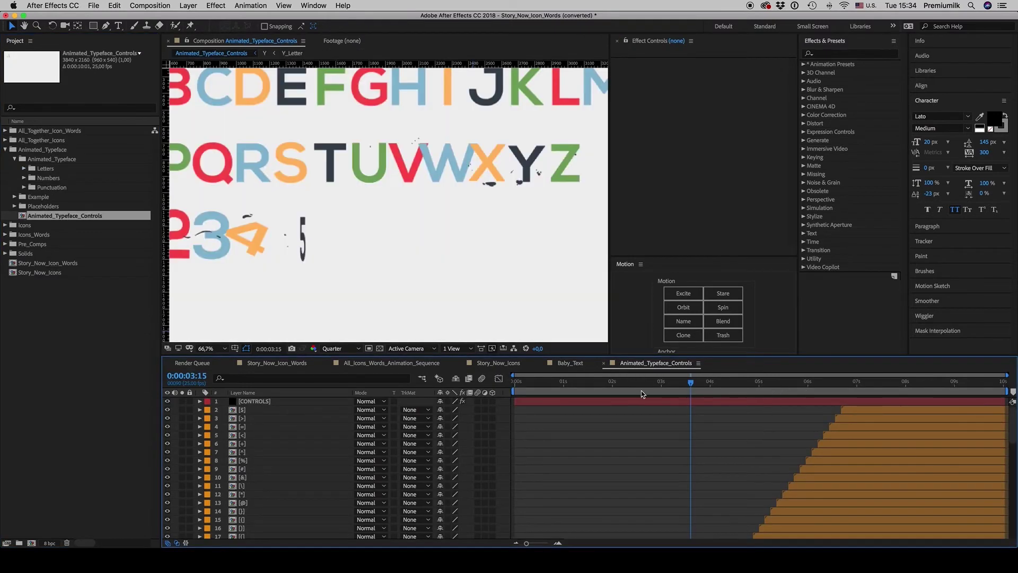
scroll(447, 285, "down", 2)
left_click(567, 393)
key("space")
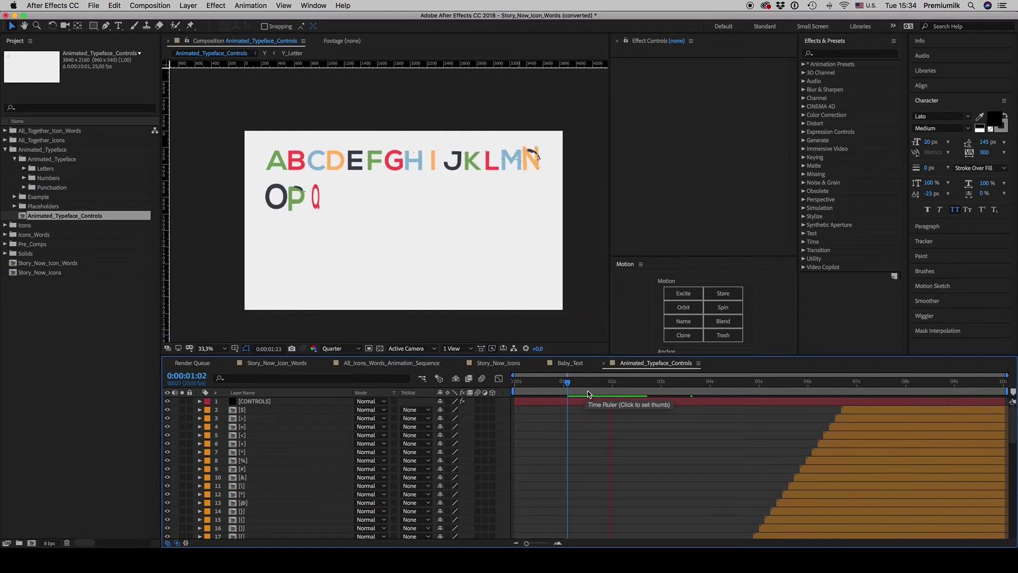
left_click(684, 386)
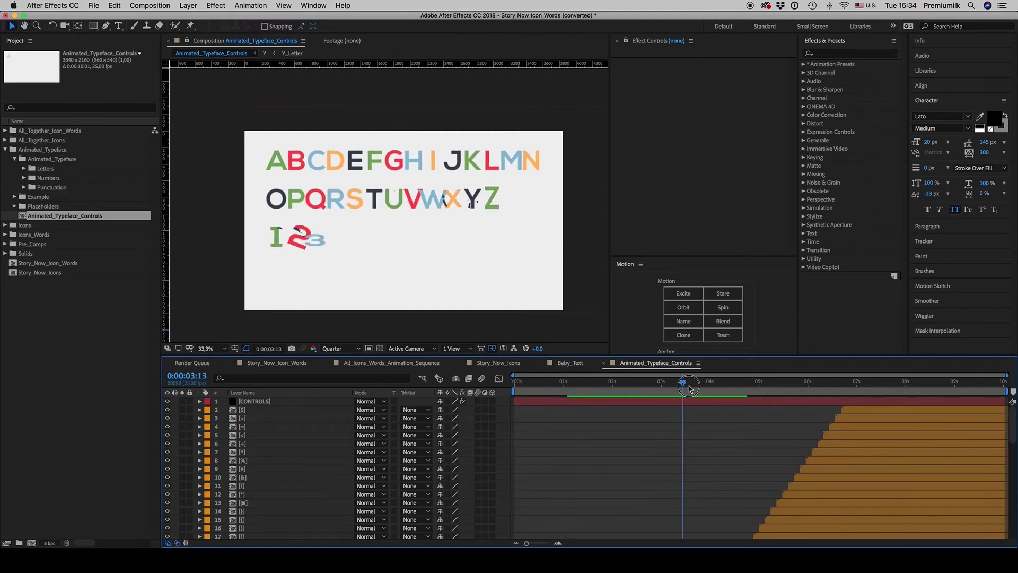
- Return to Baby_Text, scrub its animation to 0:00:03:03, and hide the five Baby icon layers so only the letters show
left_click(570, 365)
left_click_drag(545, 383, 615, 378)
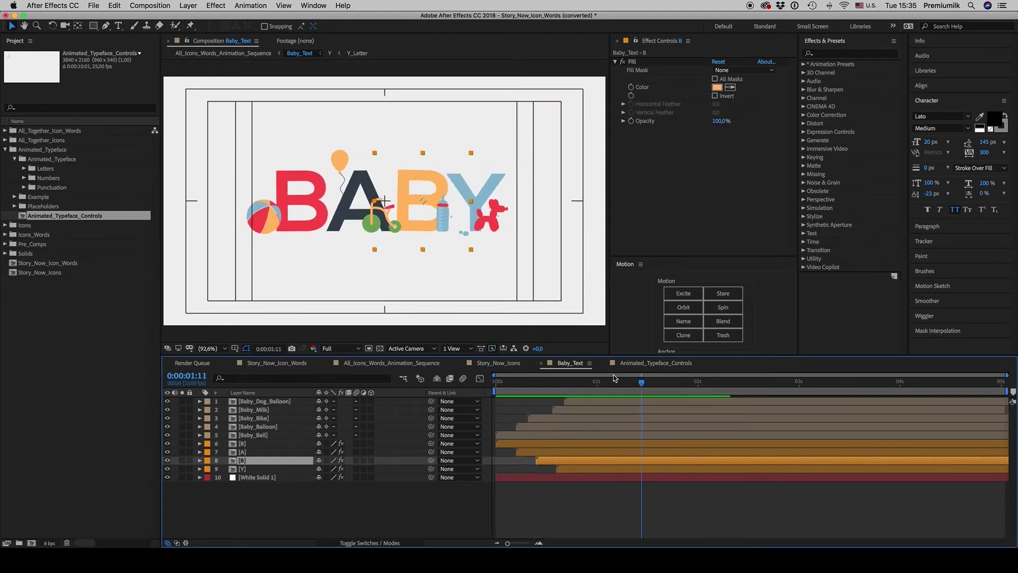
left_click_drag(503, 382, 811, 382)
left_click(430, 500)
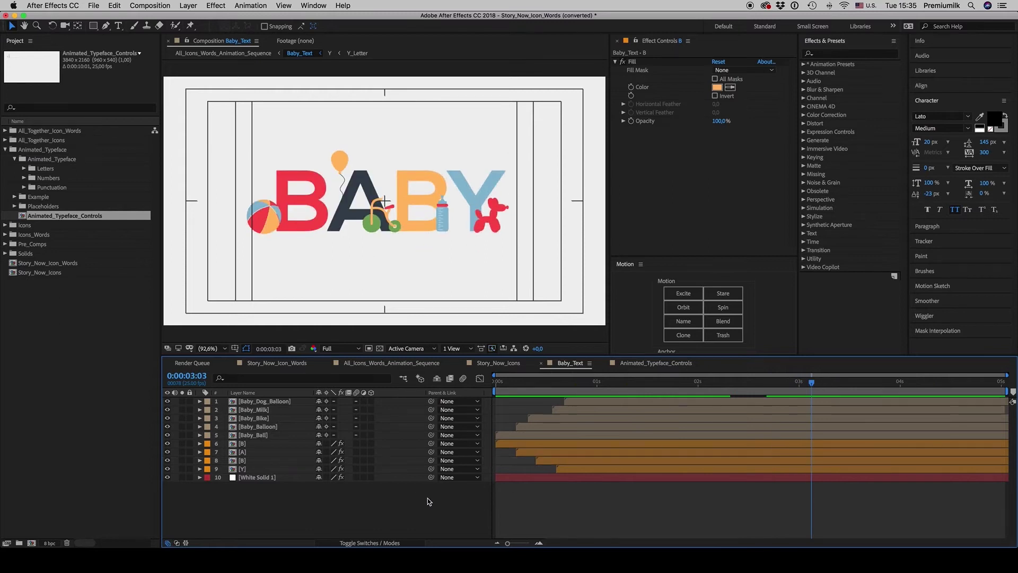
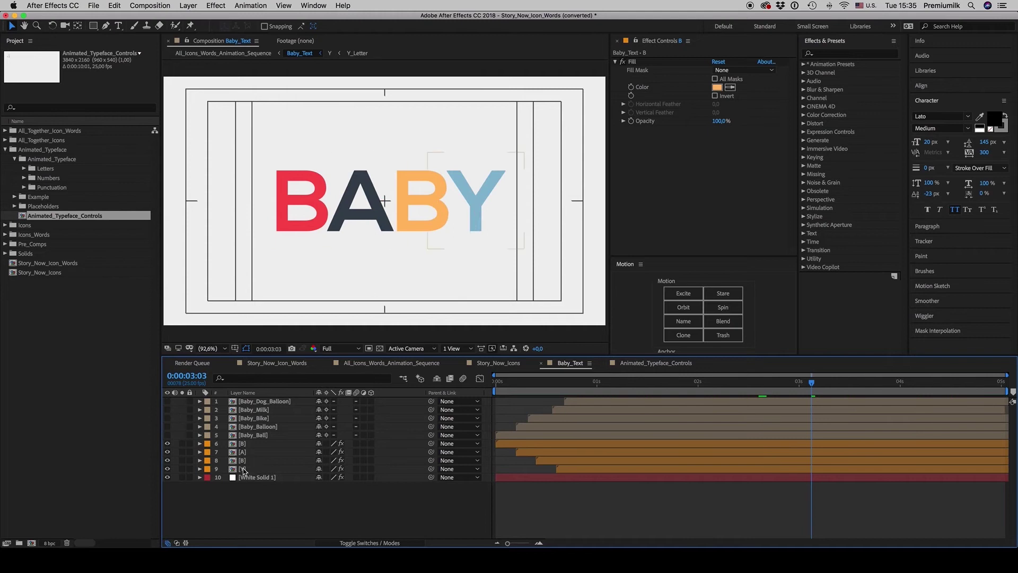
- Reveal the layer source of Baby_Text's first B in the project and deselect the layer
left_click(249, 444)
right_click(252, 447)
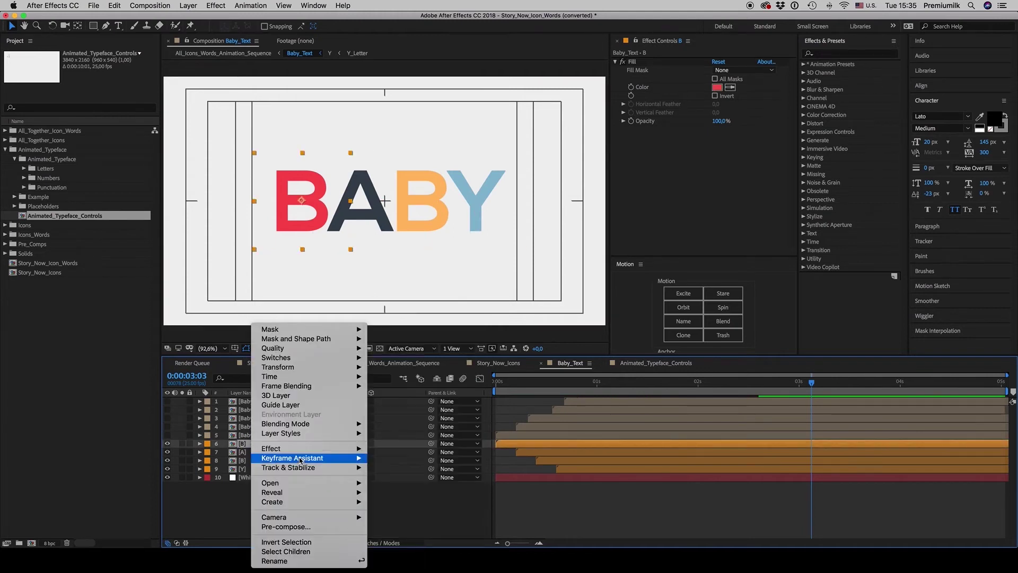
mouse_move(329, 493)
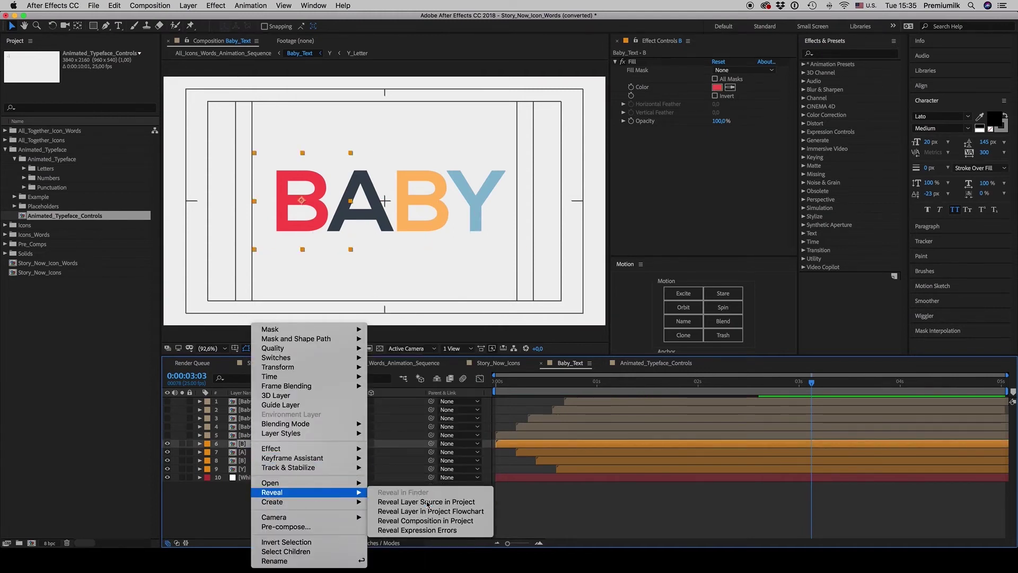
left_click(412, 501)
left_click(256, 498)
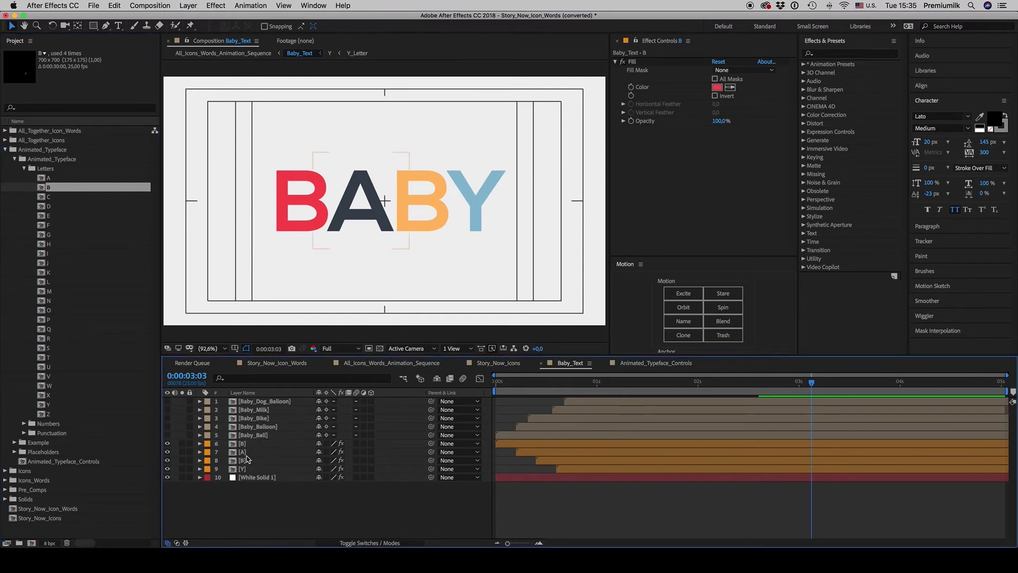
- Try replacing the first B layer with the letter D from the Letters folder and shifting the letter, undoing both changes
left_click(243, 444)
mouse_move(41, 208)
left_mouse_down()
mouse_move(61, 270)
mouse_move(228, 477)
mouse_move(235, 462)
left_mouse_up()
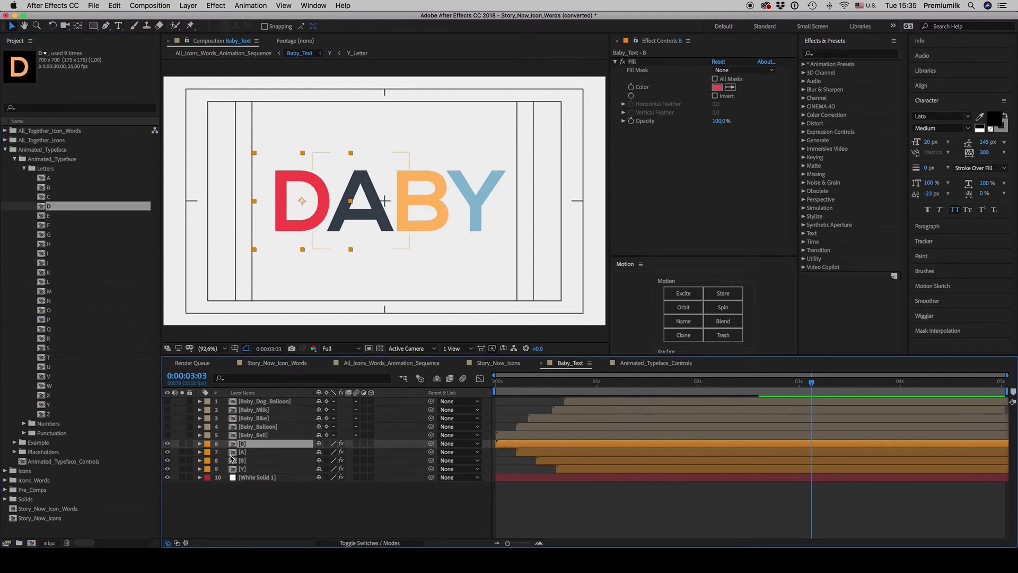
key("super+z")
left_click_drag(307, 234, 257, 227)
key("super+z")
- Move Baby_Text's current time to 0:00:01:19, show the five Baby icon layers again, and collapse the Animated_Typeface folders
left_click_drag(528, 389, 674, 389)
left_click_drag(168, 436, 167, 401)
left_click(24, 168)
left_click(15, 159)
left_click(5, 149)
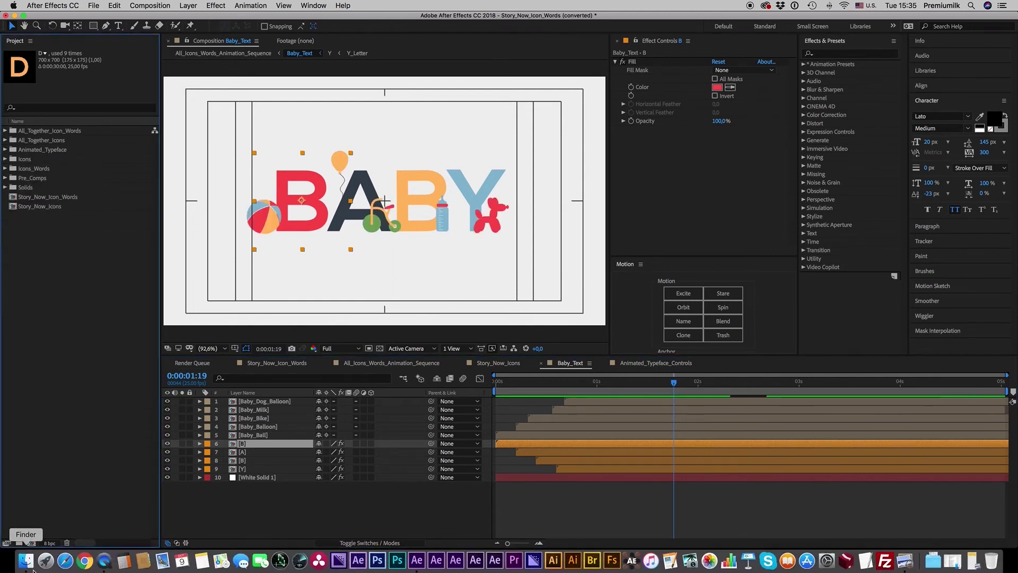
- Switch to Finder and open Story_Now_Icons_Library.aep from the Icons folder in After Effects CC 2018, discarding the current project's changes
left_click(25, 561)
left_click(467, 267)
left_click(467, 274)
right_click(526, 285)
mouse_move(584, 297)
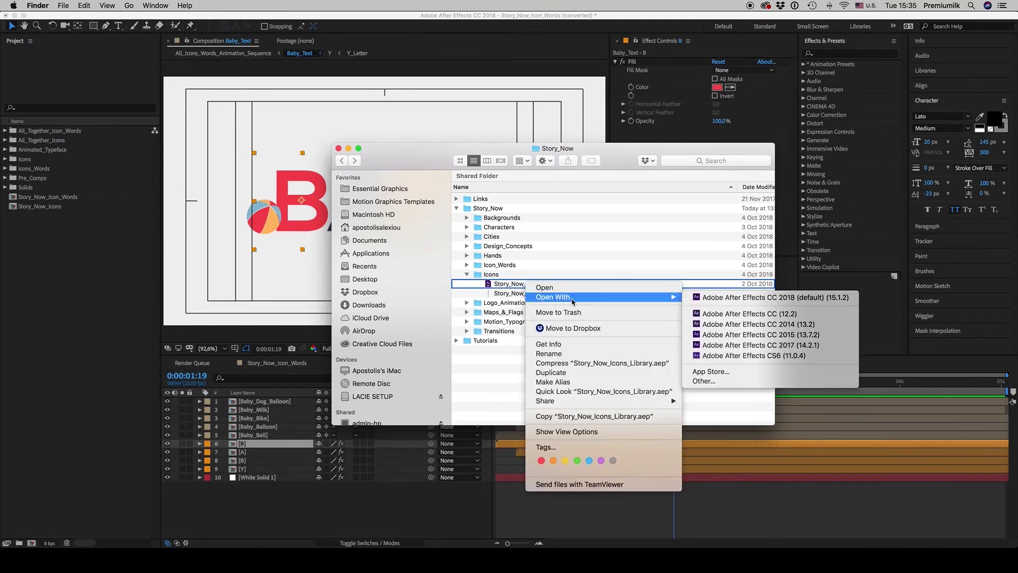
left_click(721, 298)
left_click(498, 296)
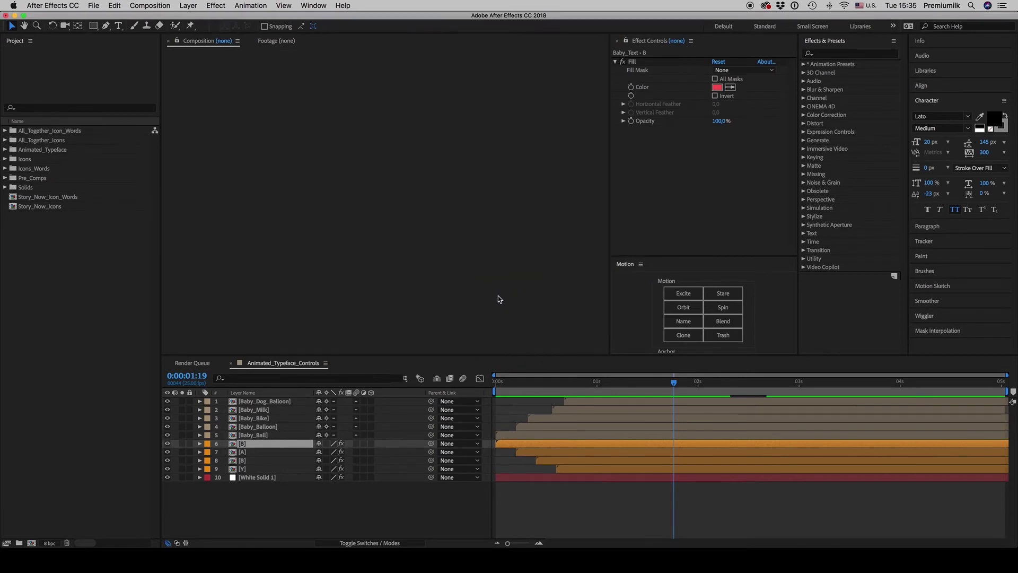
left_click(607, 298)
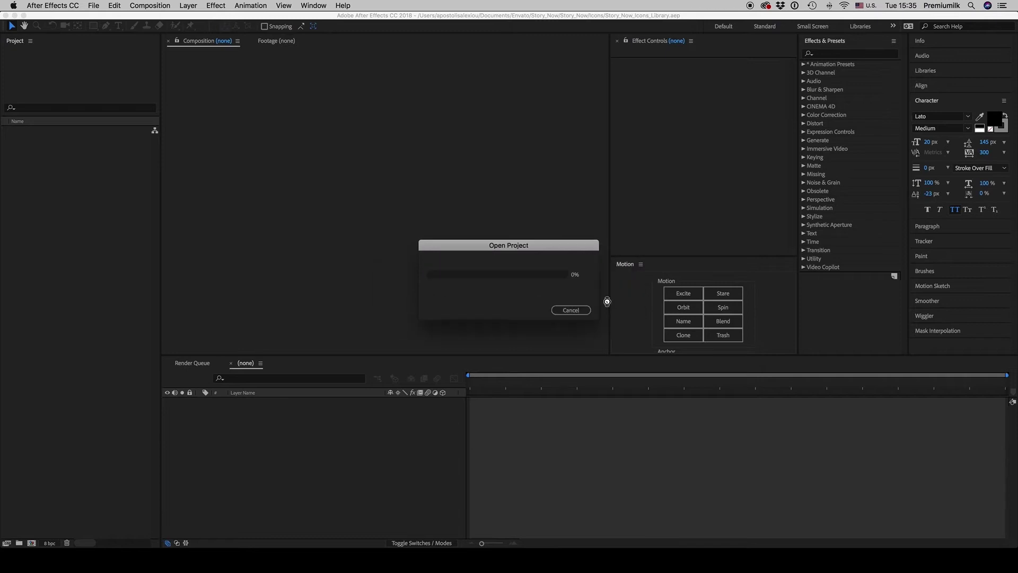
- Open Story_Now_Icons_Library.jpg from Finder, widen the image window, browse the icon categories, and dismiss the image
left_click(25, 569)
double_click(526, 295)
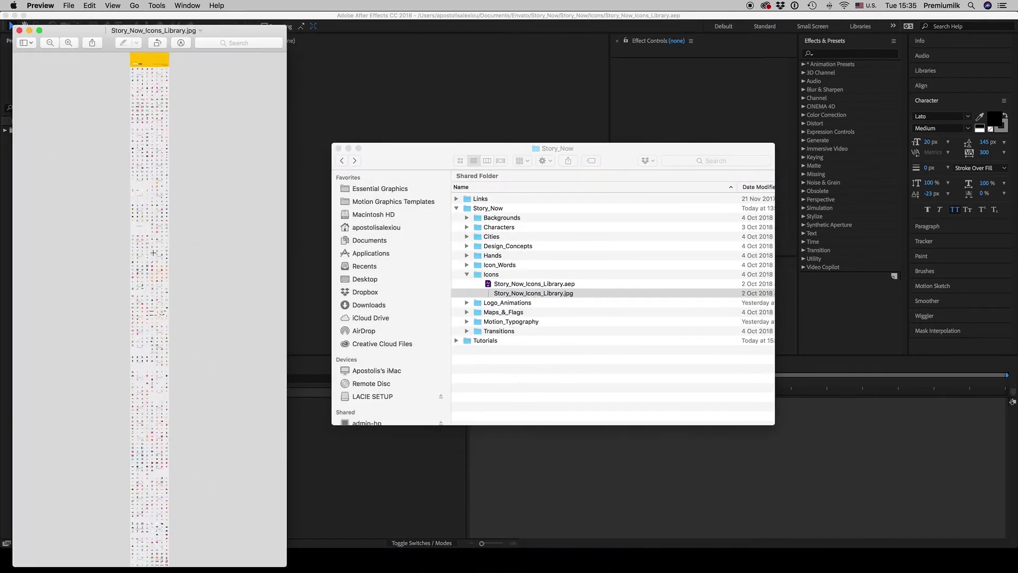
scroll(154, 253, "up", 10)
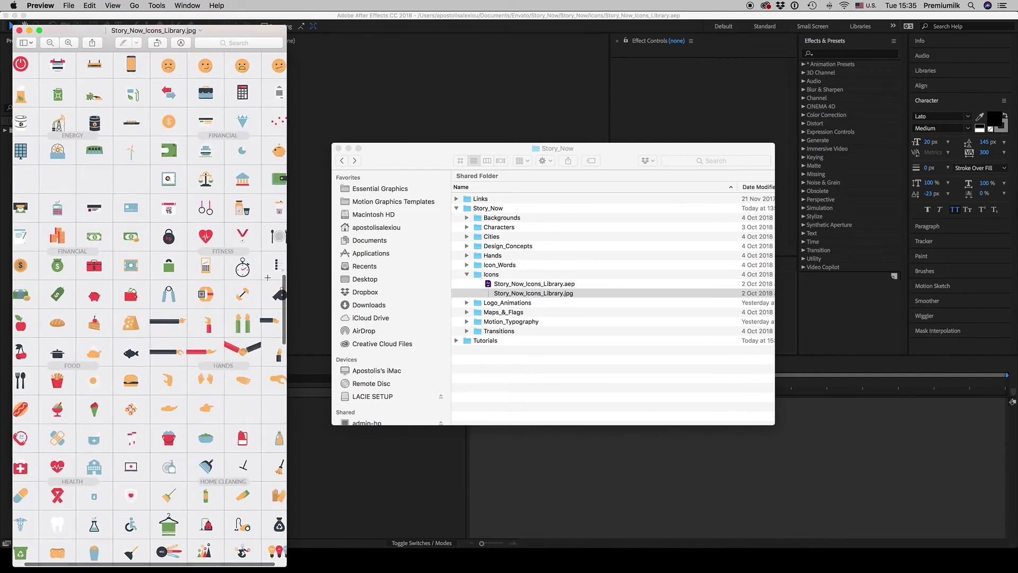
left_click_drag(287, 267, 391, 268)
scroll(350, 292, "up", 5)
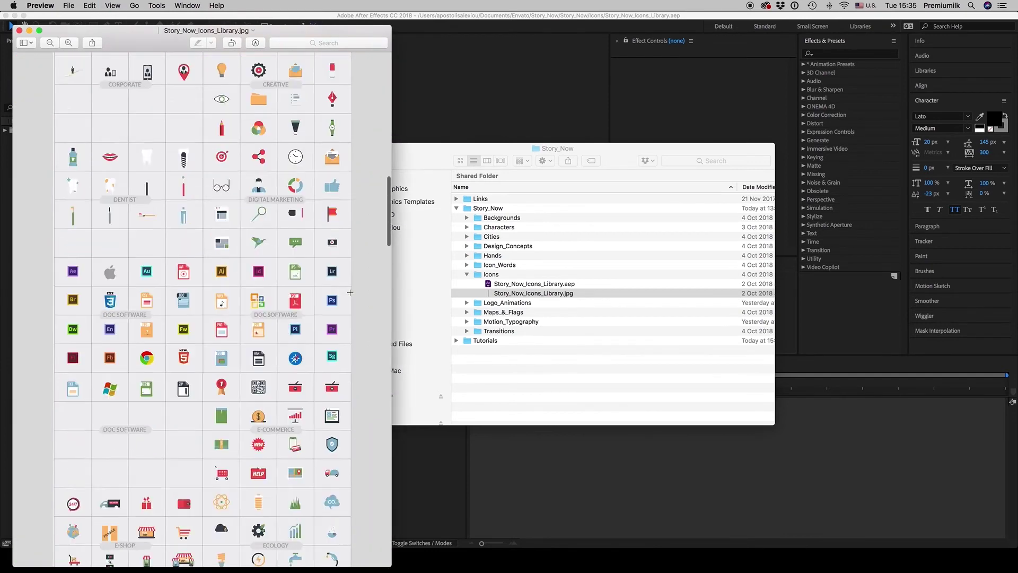
scroll(350, 292, "up", 8)
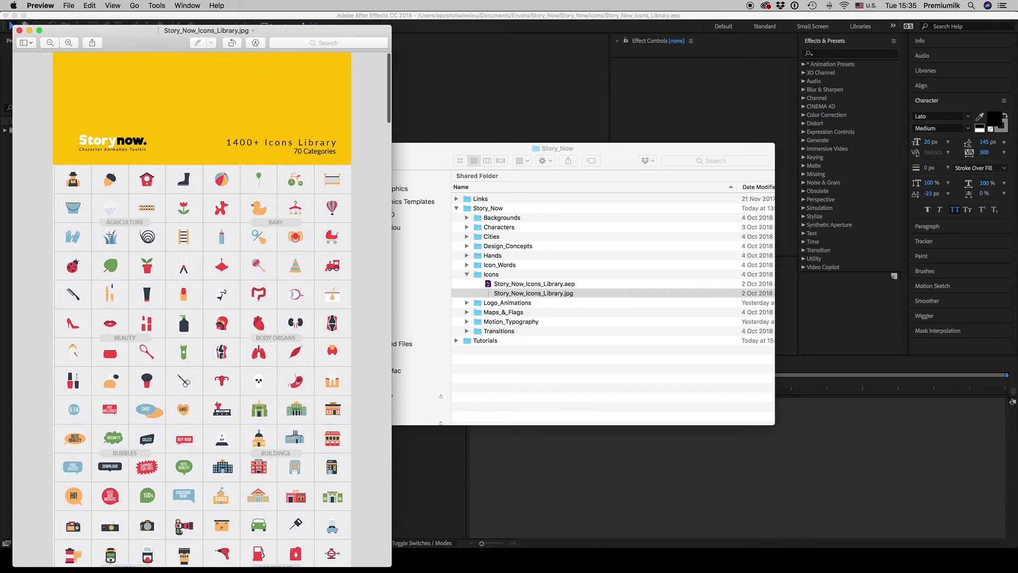
scroll(234, 228, "down", 10)
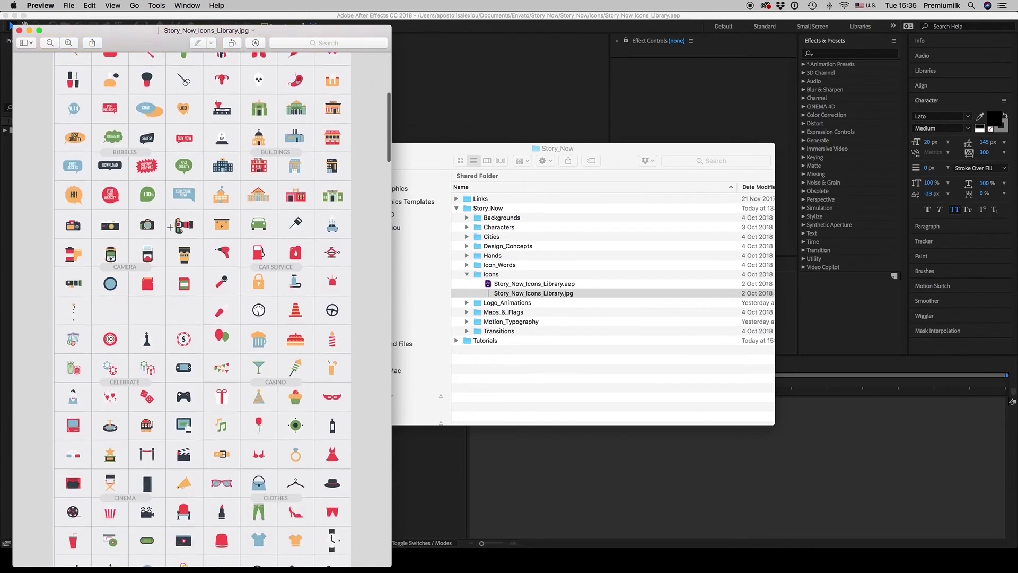
scroll(169, 228, "down", 10)
left_click(393, 269)
mouse_move(393, 269)
left_mouse_down()
mouse_move(377, 527)
mouse_move(380, 314)
left_mouse_up()
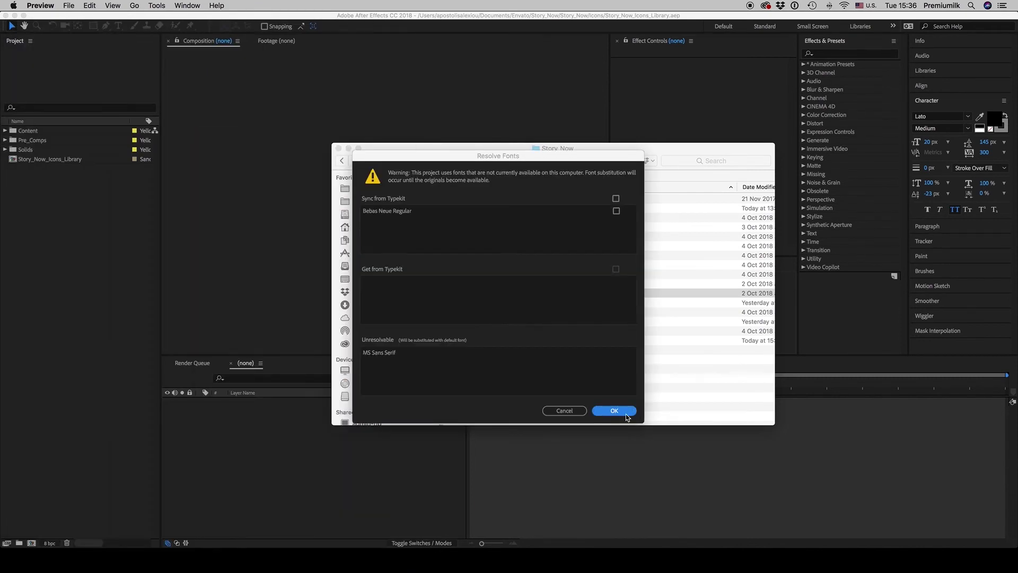
- Accept the font substitution for the Icons Library project and search its items for "laptop"
left_click(616, 414)
left_click(616, 412)
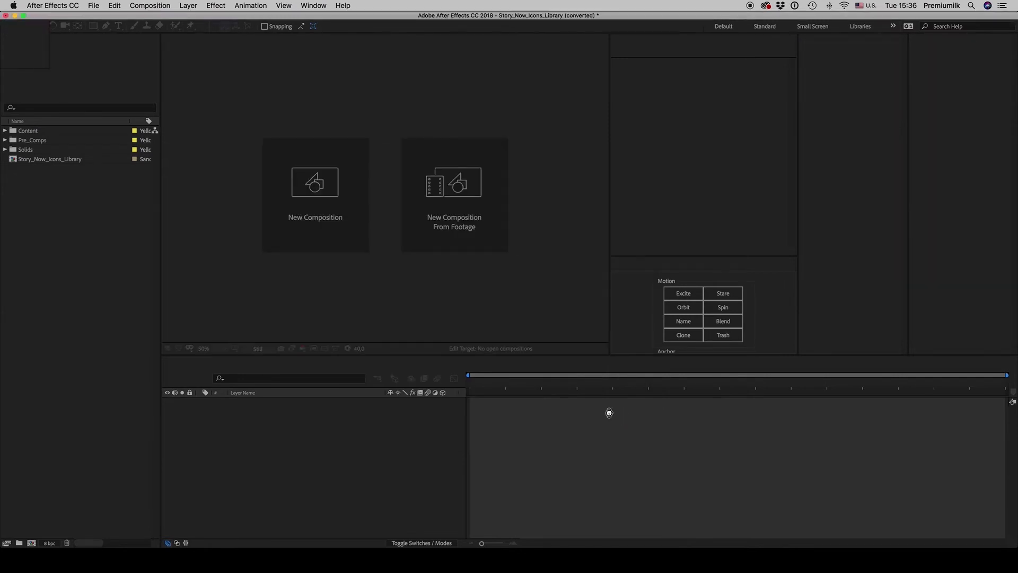
left_click(44, 107)
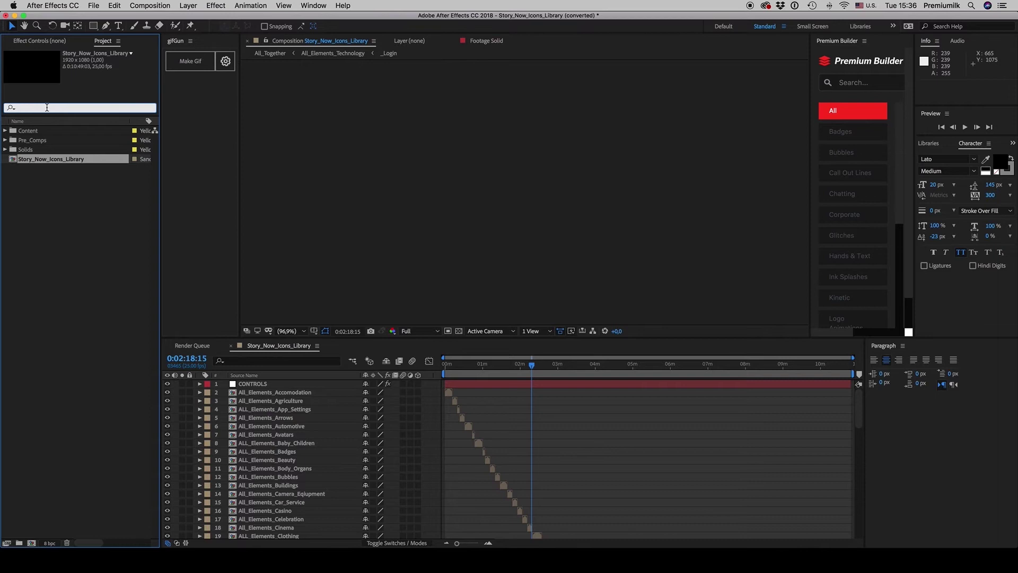
type("laptop")
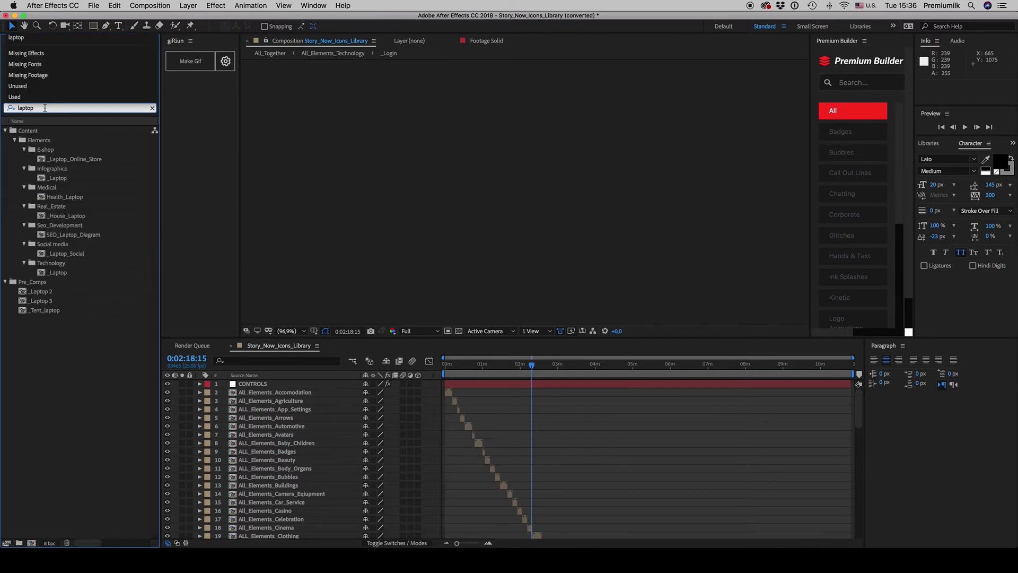
- Open the _Laptop composition from the Infographics folder at 0:00:04:15 and close the Premium Builder panel
double_click(56, 178)
left_click_drag(530, 364, 645, 365)
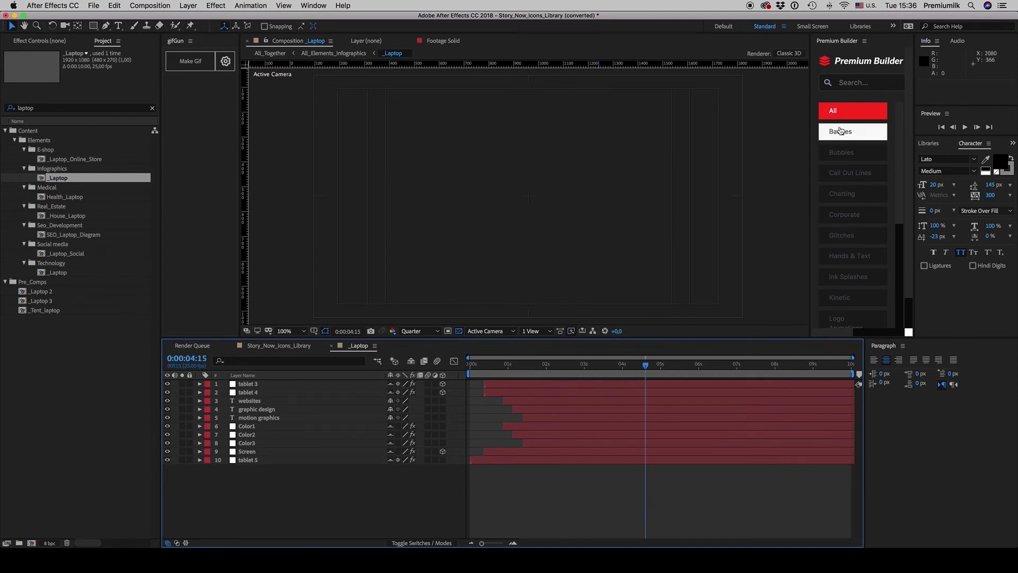
left_click(865, 43)
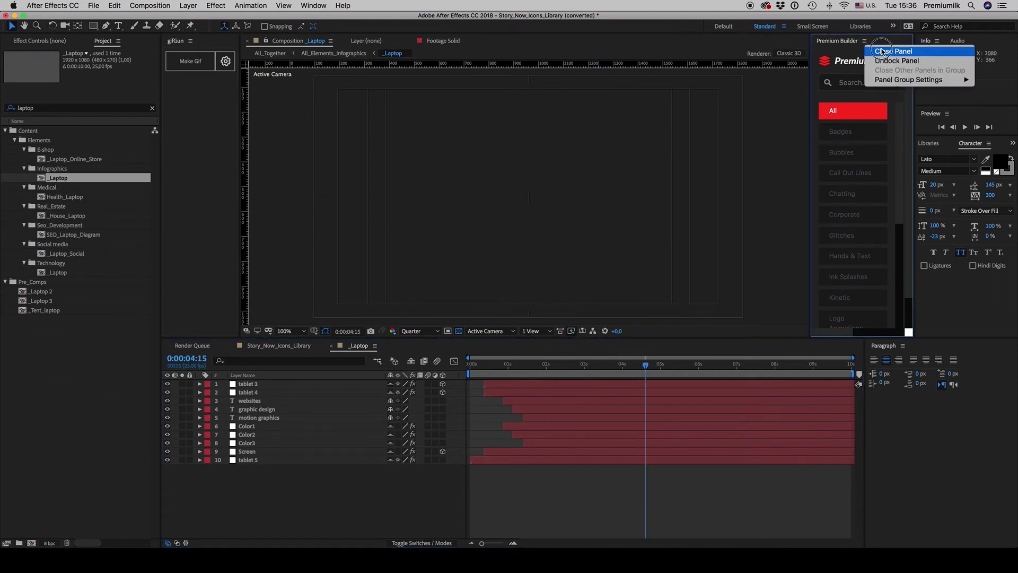
left_click(874, 48)
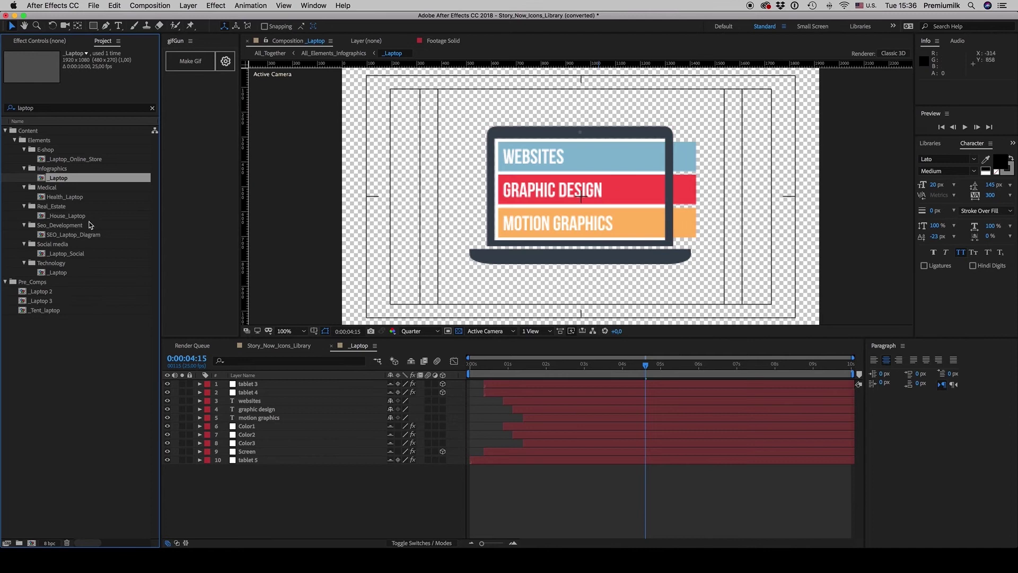
- Open the Health_Laptop composition from the Medical folder, view it at 0:00:06:12 and extend the visible time range to the full duration
double_click(68, 197)
left_click(648, 364)
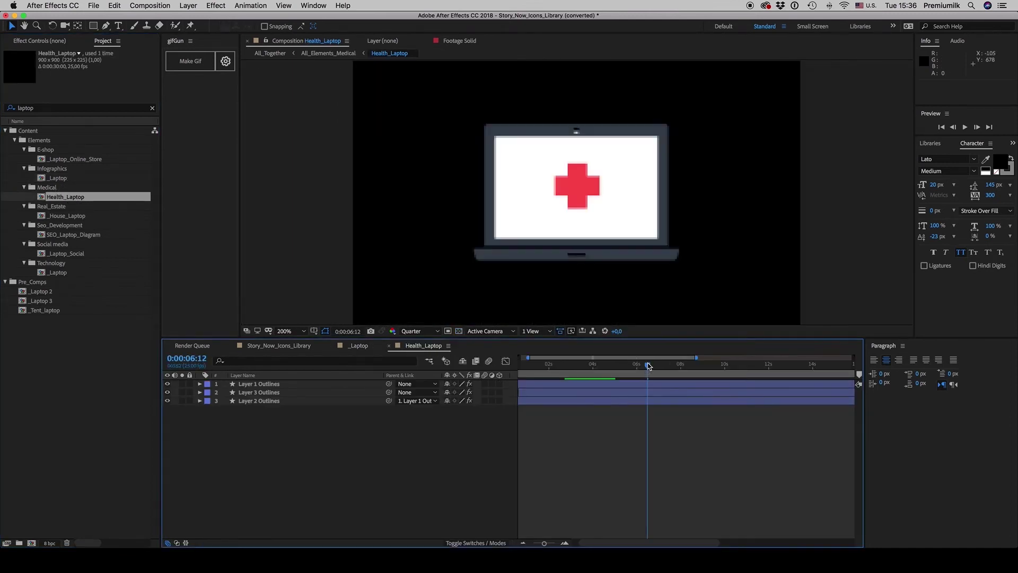
left_click_drag(696, 358, 854, 358)
- Open the _Laptop composition from the Technology folder and play its animation preview
left_click(60, 273)
double_click(59, 273)
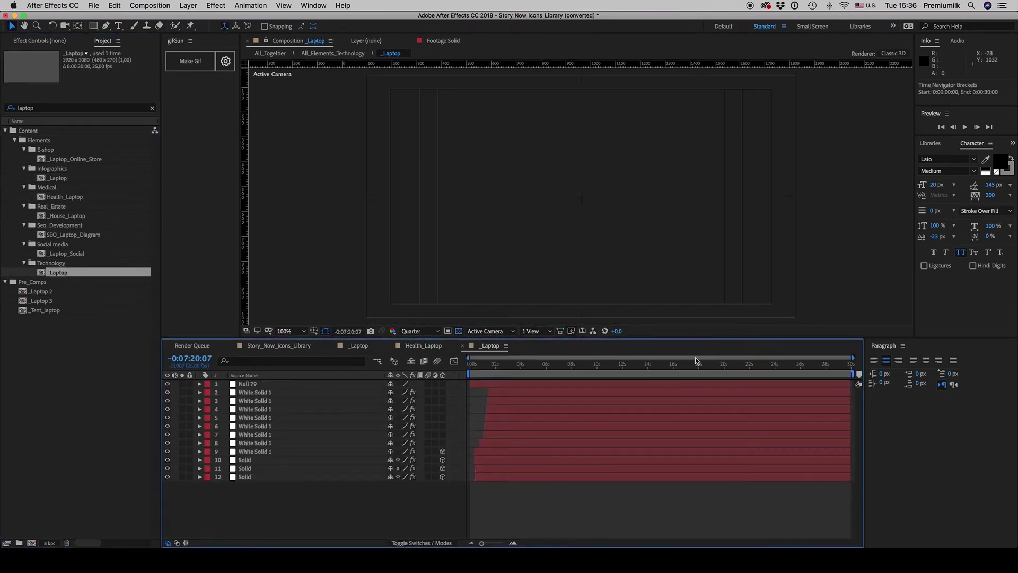
left_click(597, 365)
key("space")
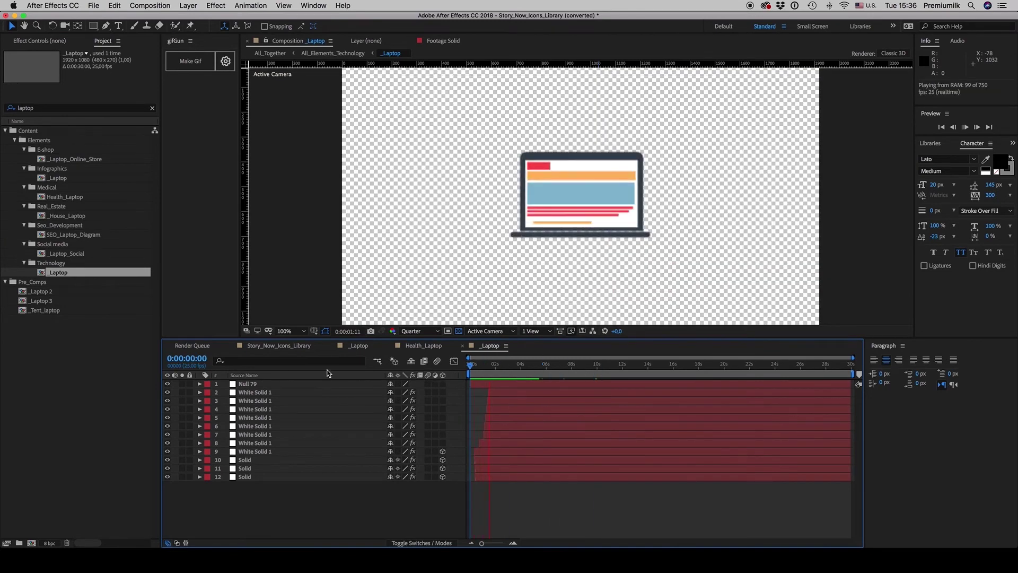
- Return to the Story_Now_Icons_Library composition, select the CONTROLS layer and close the gifGun panel
left_click(279, 346)
left_click(259, 384)
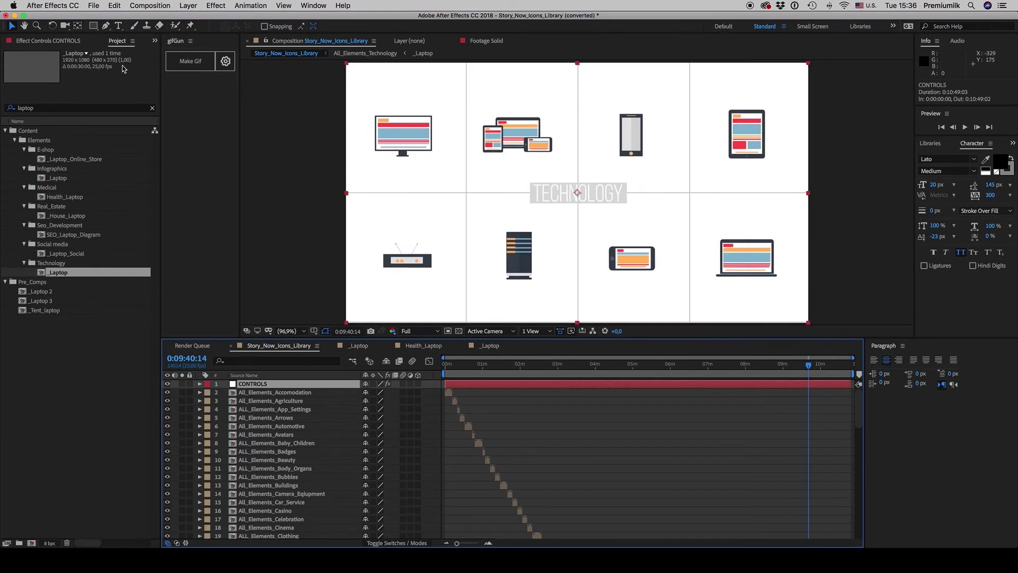
left_click(190, 42)
left_click(211, 46)
- Show the Effects & Presets panel in the workspace
left_click(313, 5)
mouse_move(328, 19)
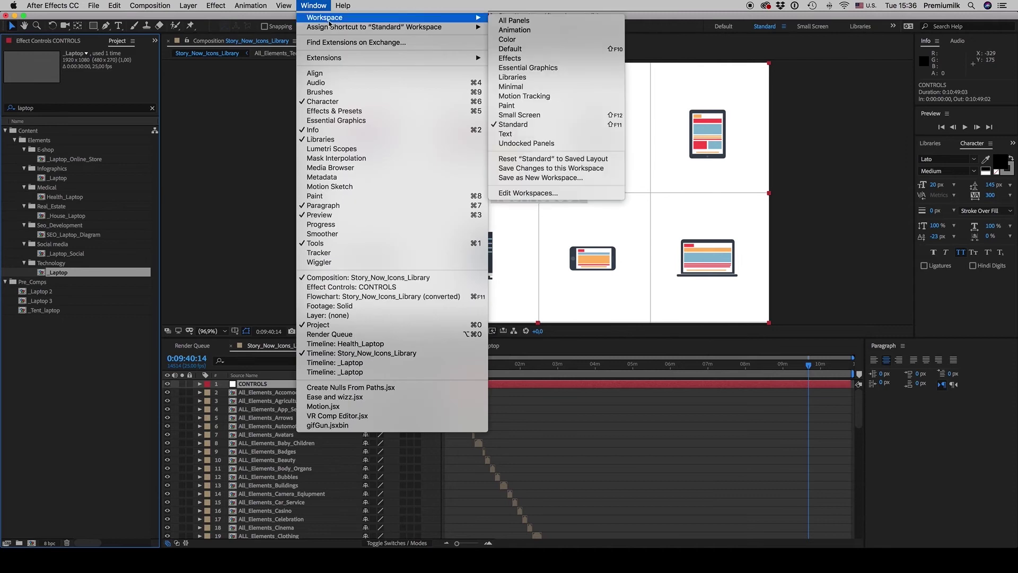
left_click(374, 111)
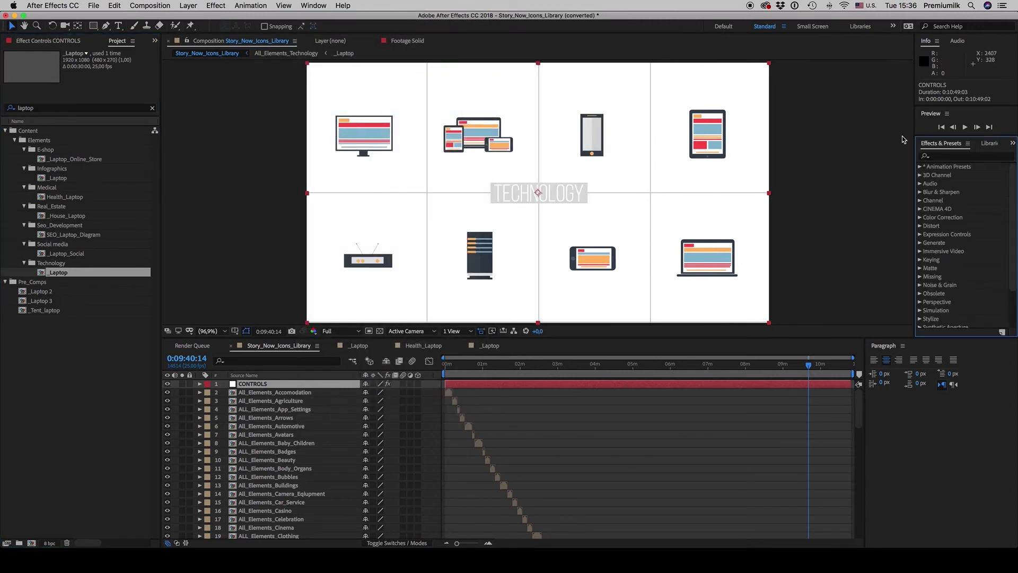
- Show the Effect Controls for the CONTROLS layer and dock them in their own panel beside the composition viewer
left_click(313, 5)
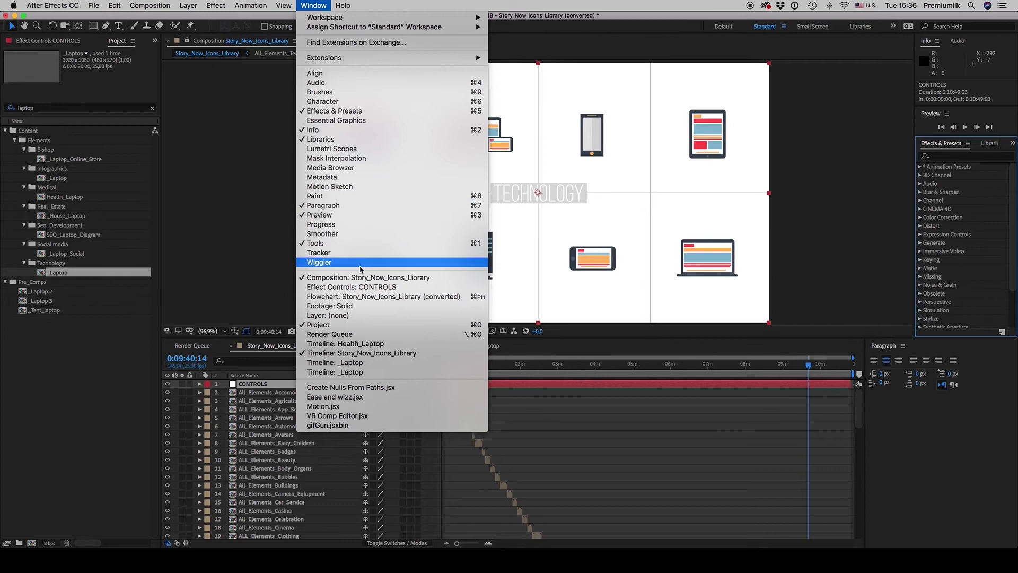
left_click(358, 286)
left_click(261, 79)
left_click(907, 144)
left_click_drag(907, 143, 811, 154)
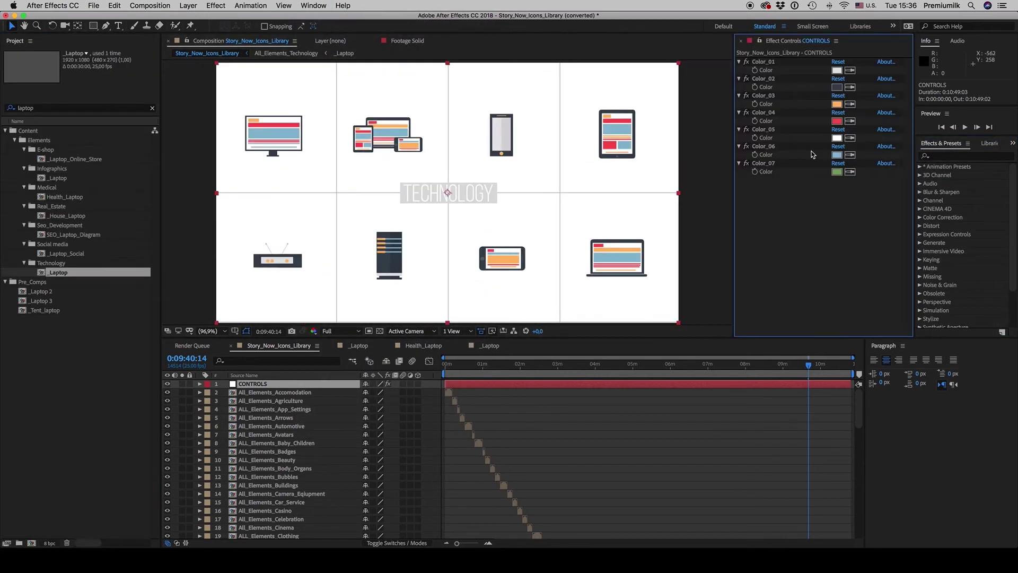
- Set Color_02 on the CONTROLS layer to blue 006DDB and show the composition at 100%
left_click(838, 87)
left_click_drag(455, 339, 448, 295)
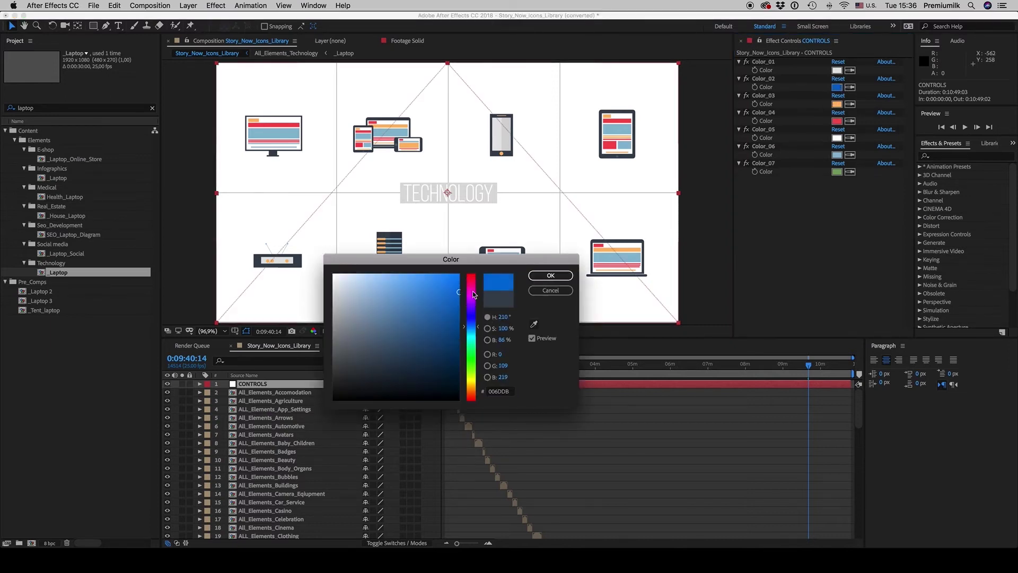
left_click(550, 276)
key("slash")
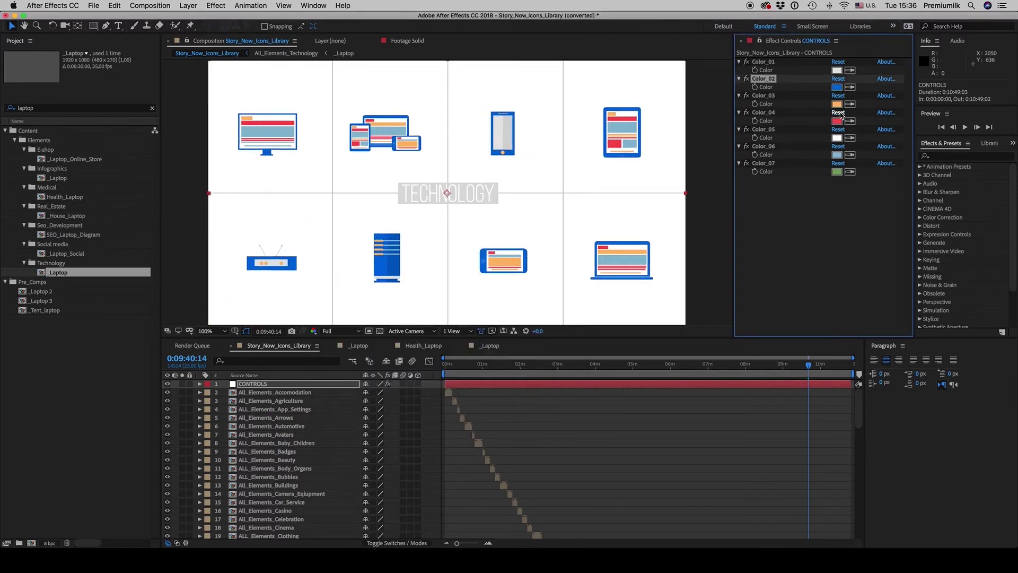
- Try turquoise 00DADB for Color_02 on the CONTROLS layer, then undo the color change
left_click(838, 88)
left_click_drag(477, 355, 476, 337)
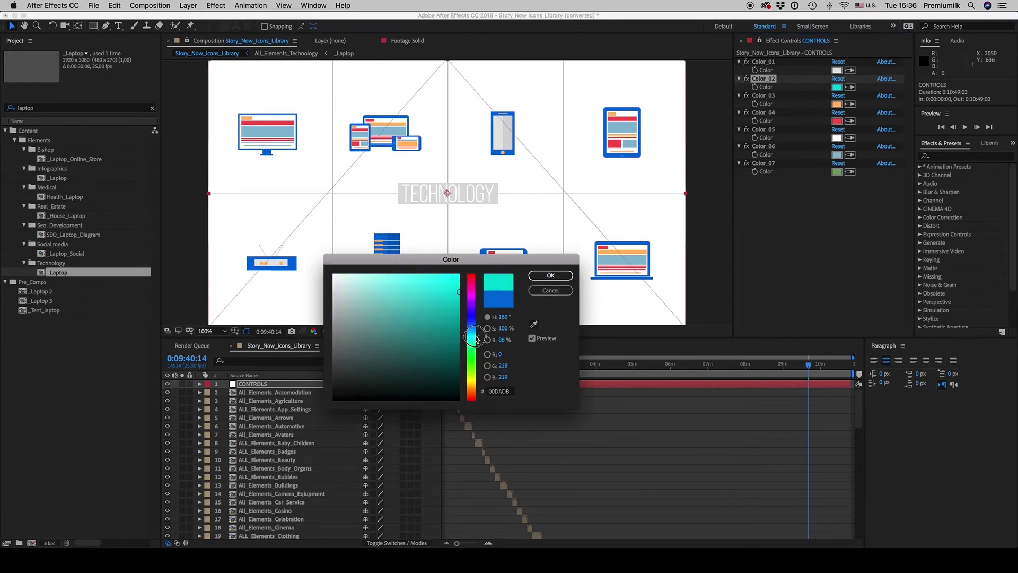
left_click(550, 275)
key("super+z")
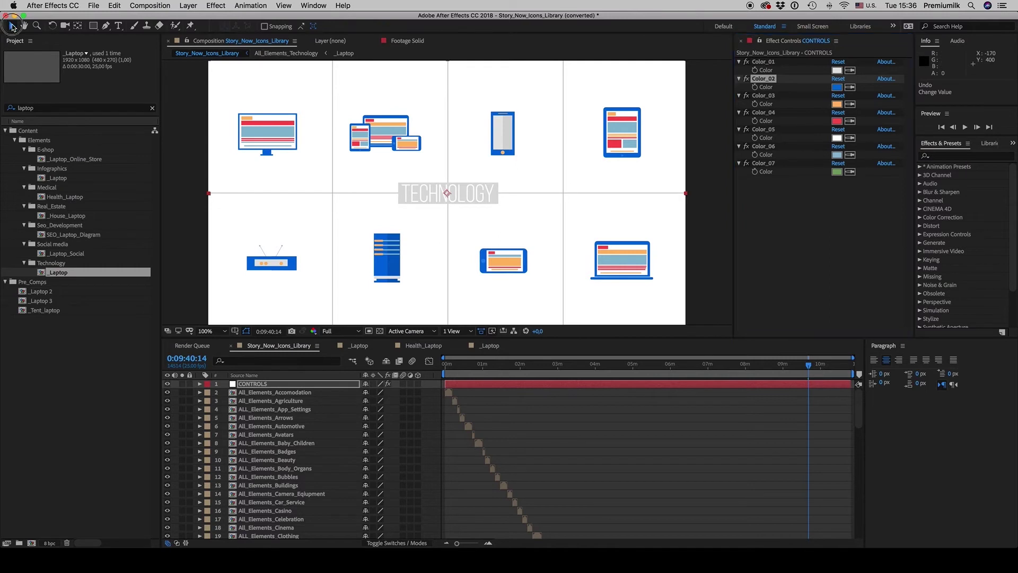
- Go to the baby icons near 0:00:49:07 and open ALL_Elements_Baby_Children and its Baby_Toy_02 rattle composition
left_click(479, 365)
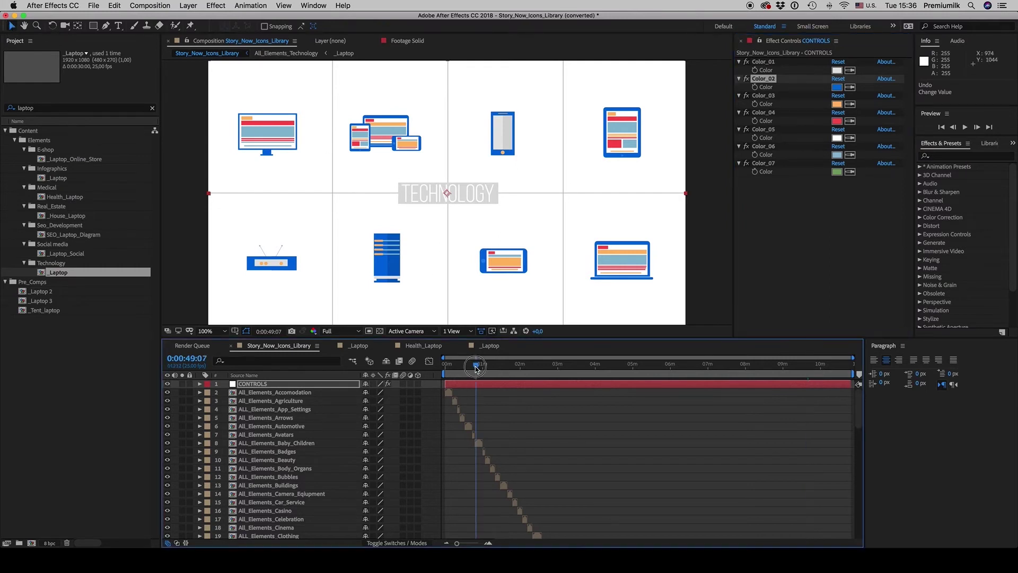
left_click_drag(479, 368, 481, 438)
double_click(478, 446)
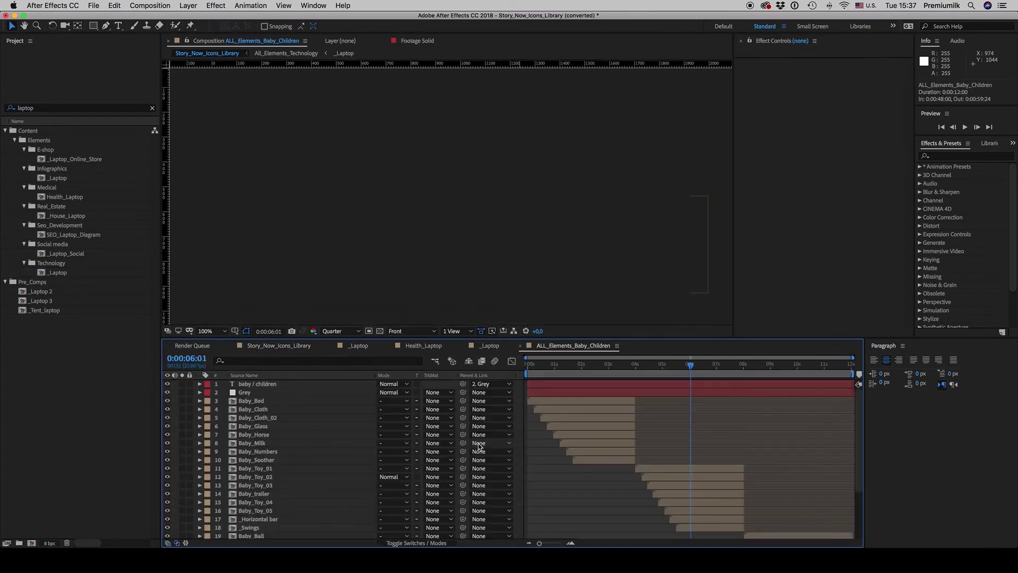
left_click(386, 132)
double_click(385, 143)
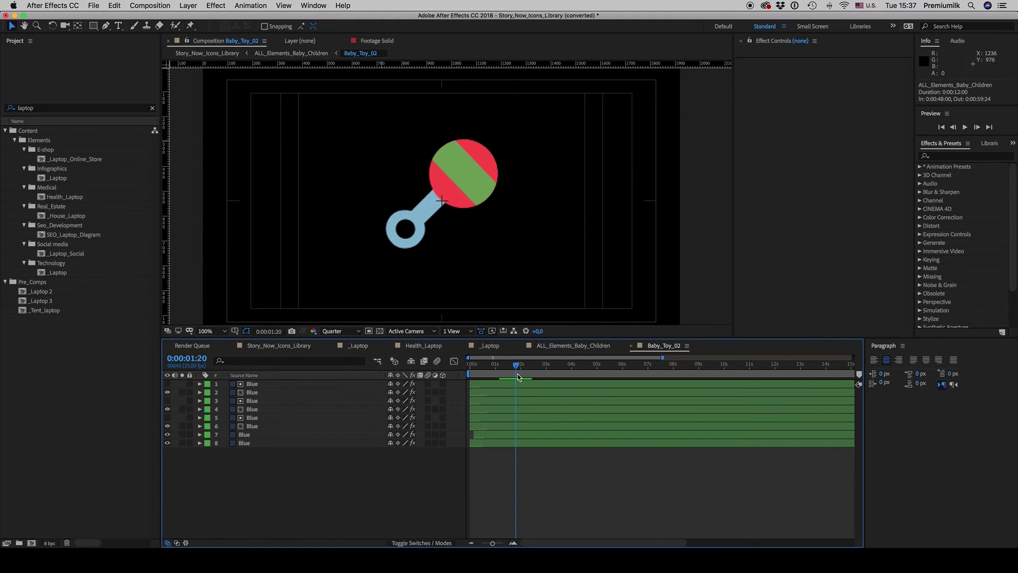
- Select the rattle's green stripe layer and reveal its modified properties to examine the Fill color expression
left_click(466, 183)
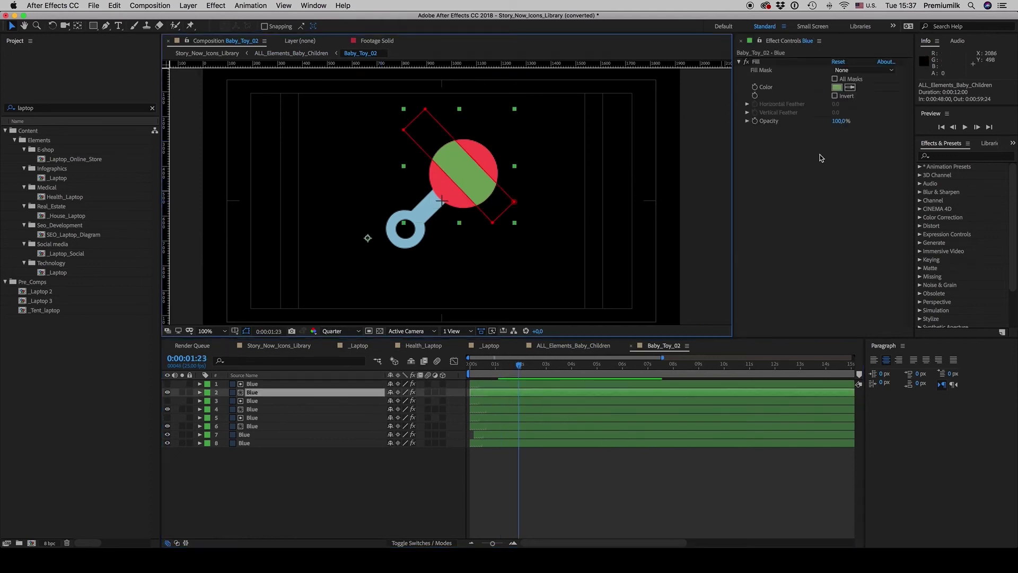
left_click(282, 505)
left_click(254, 392)
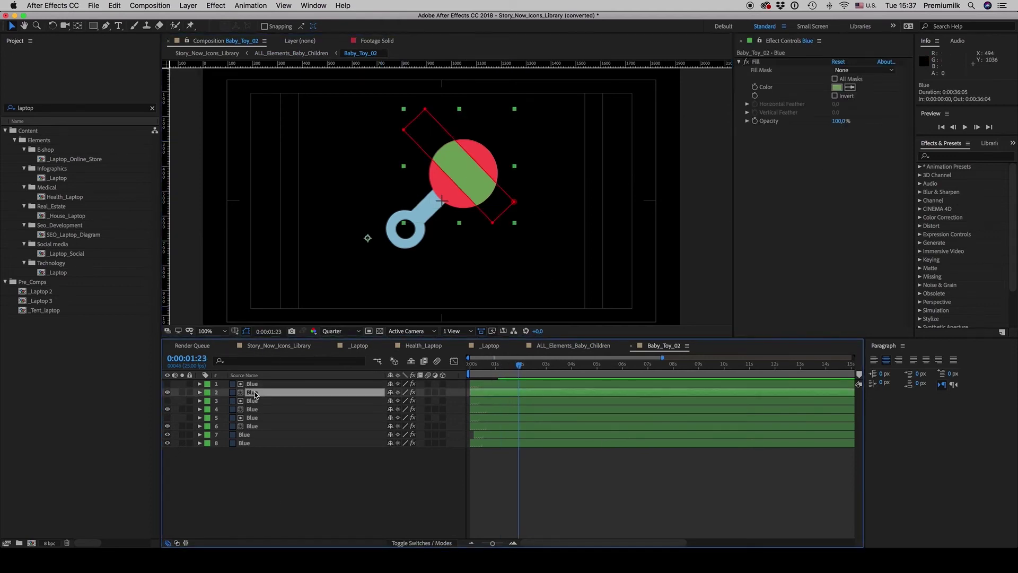
key("u")
key("u")
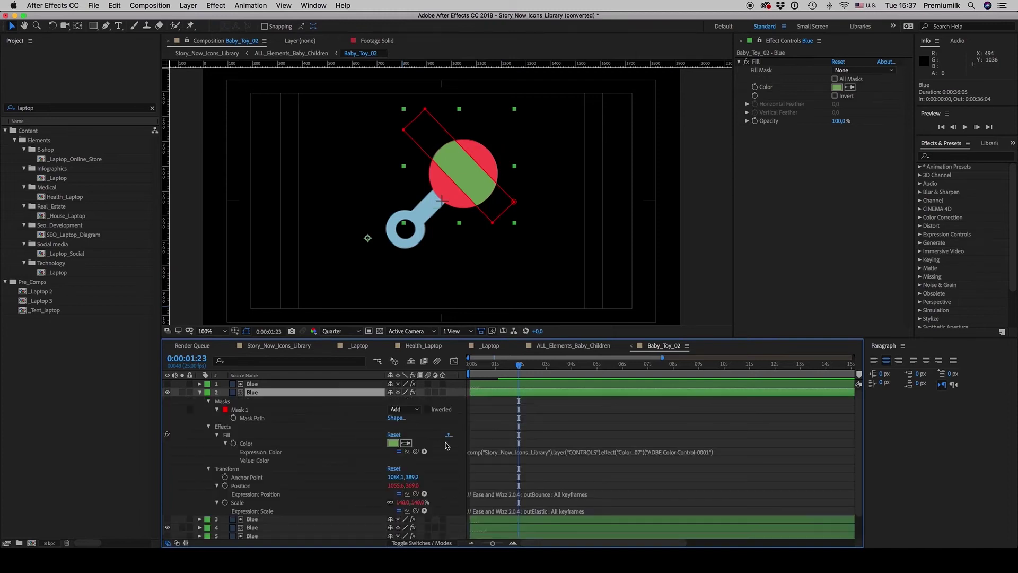
key("u")
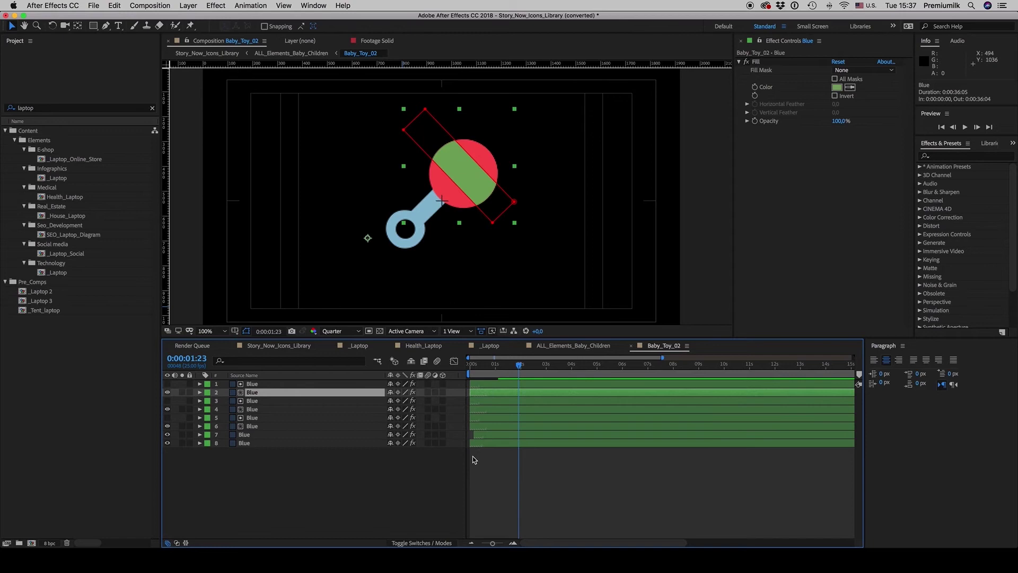
key("u")
key("u")
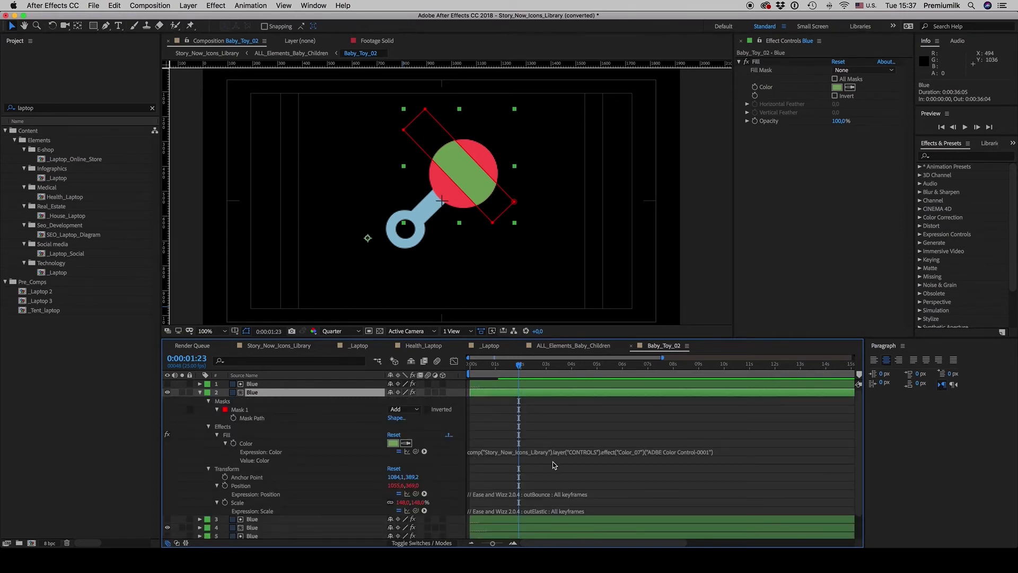
- Link the stripe's Fill color expression to Color_06 of the CONTROLS layer
left_click(647, 452)
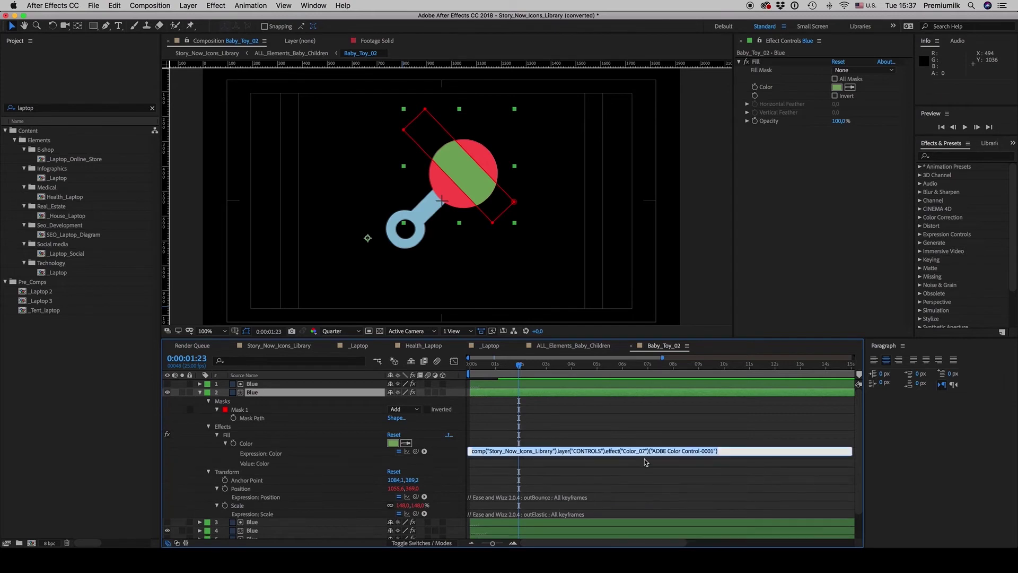
left_click(646, 450)
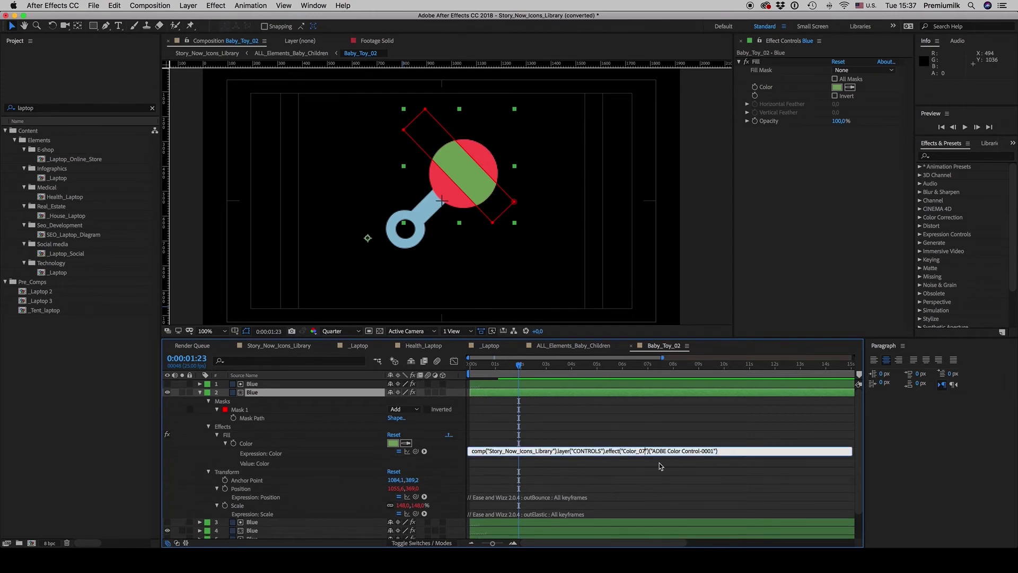
left_click(650, 433)
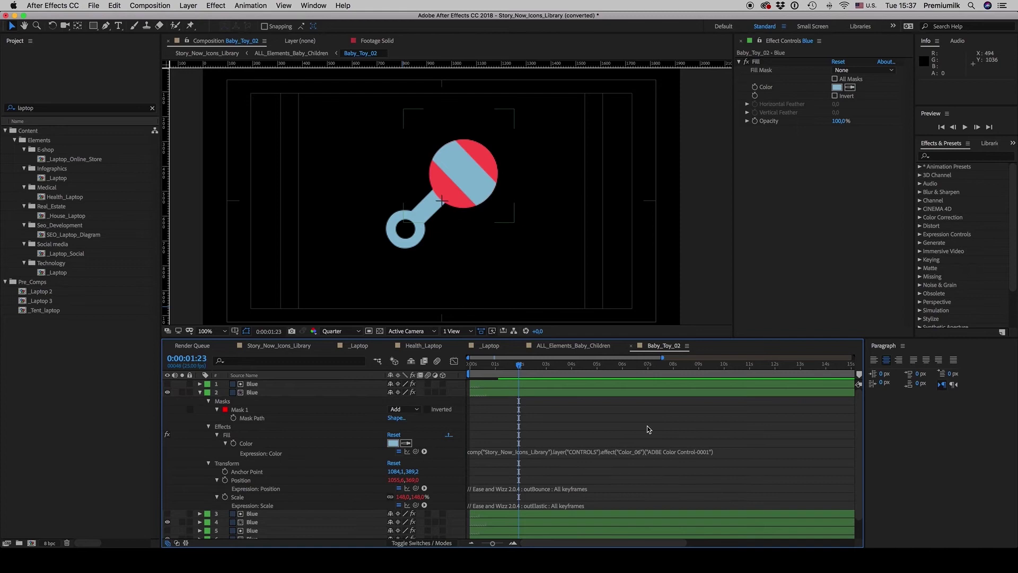
- Change the stripe's Fill color expression to reference Color_05 of the CONTROLS layer
left_click(657, 454)
left_click(643, 451)
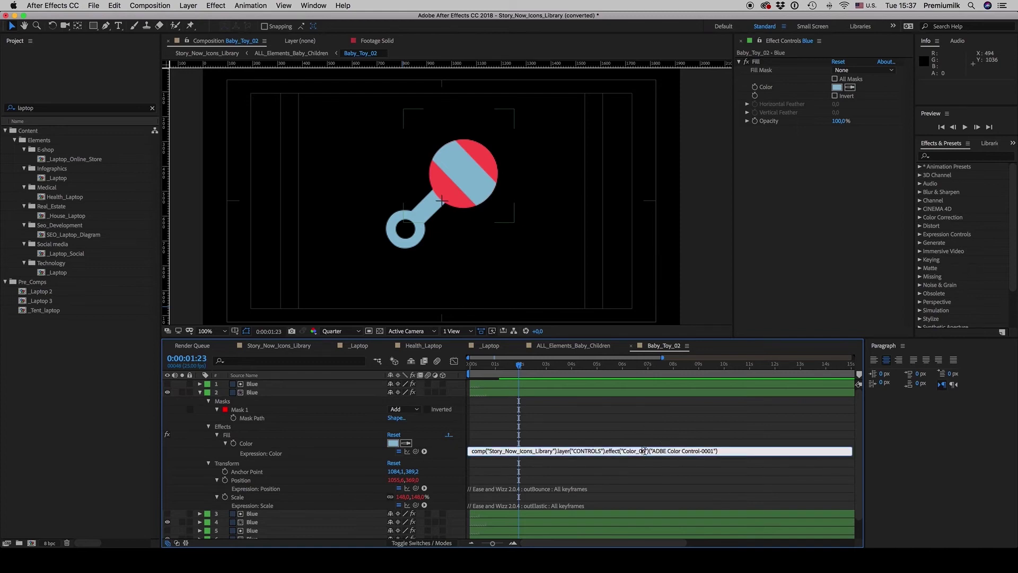
key("BackSpace")
type("5")
left_click(658, 432)
- Edit the stripe's Fill color expression so it uses Color_03 of the CONTROLS layer
left_click(643, 455)
left_click(645, 452)
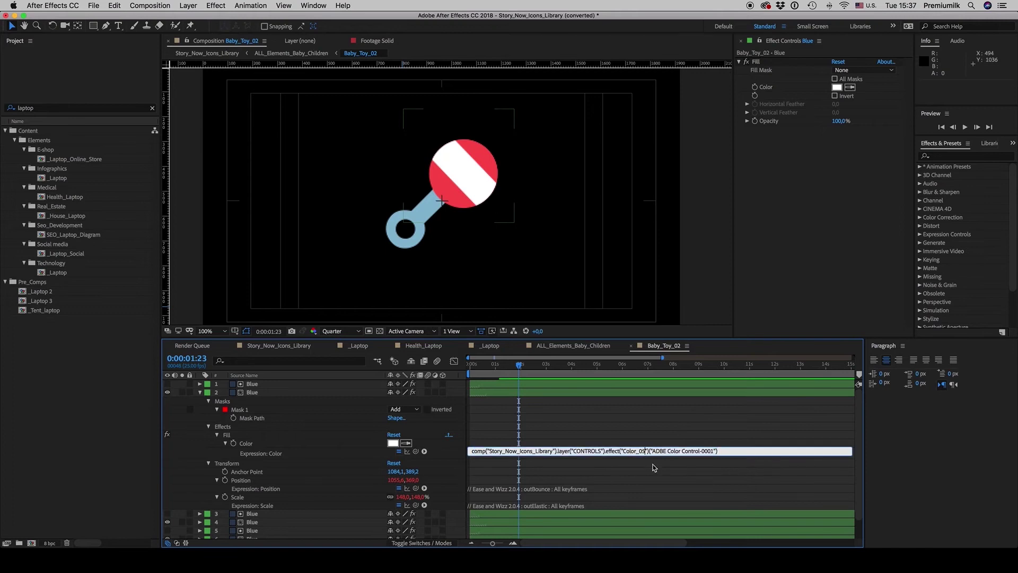
key("BackSpace")
type("3")
left_click(645, 439)
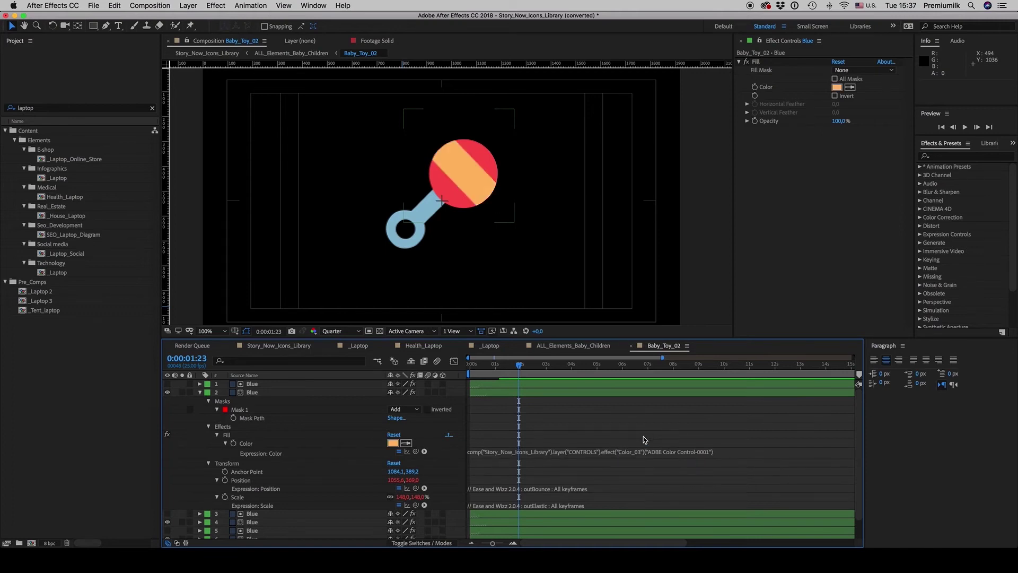
- Collapse the stripe layer's properties, check the rattle in ALL_Elements_Baby_Children and reopen Baby_Toy_02
left_click(201, 394)
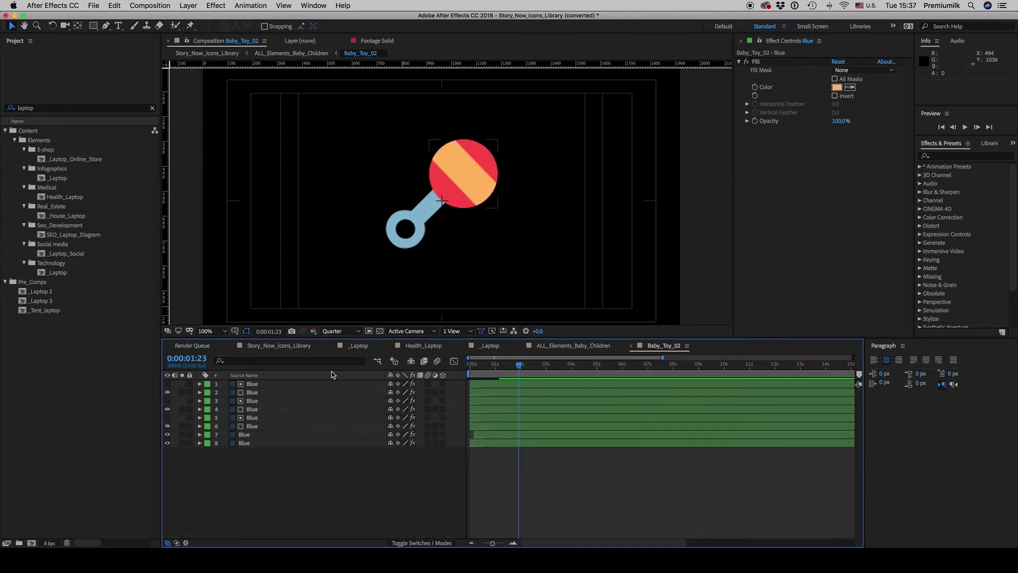
left_click(631, 346)
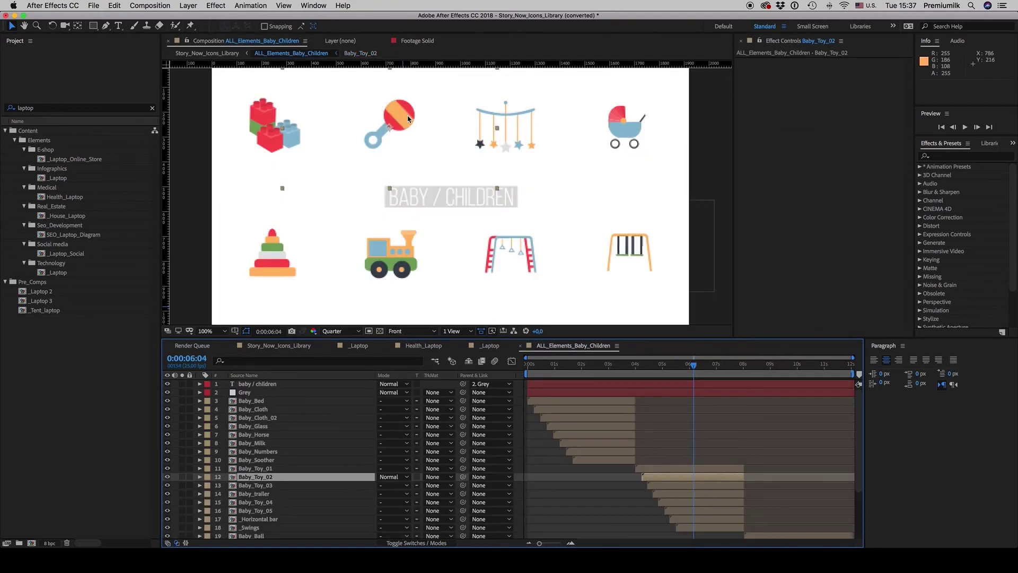
double_click(696, 476)
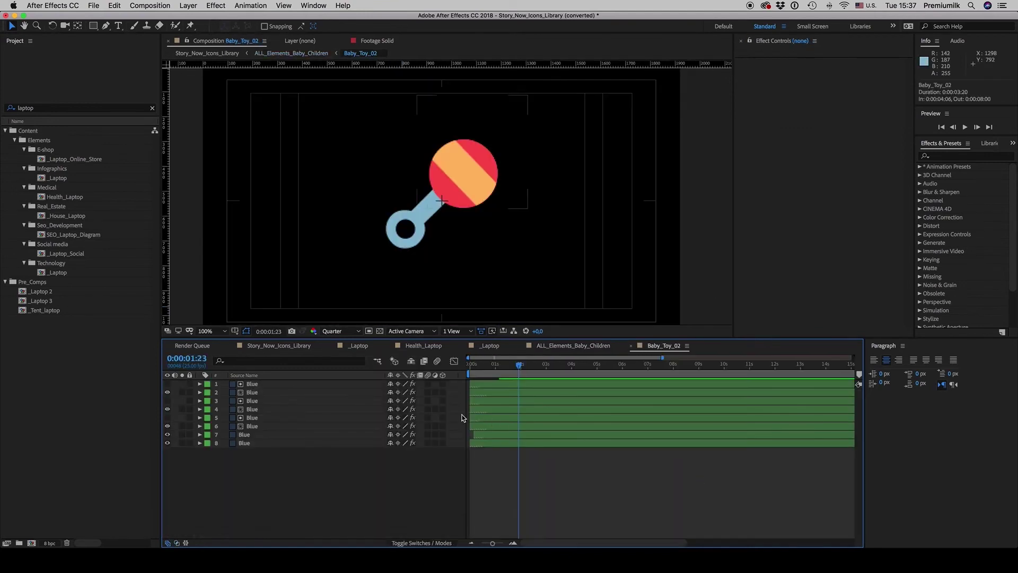
- Select the rattle's stripe layer, review its modified properties and Fill color expression, and collapse them again
left_click(540, 411)
left_click(252, 392)
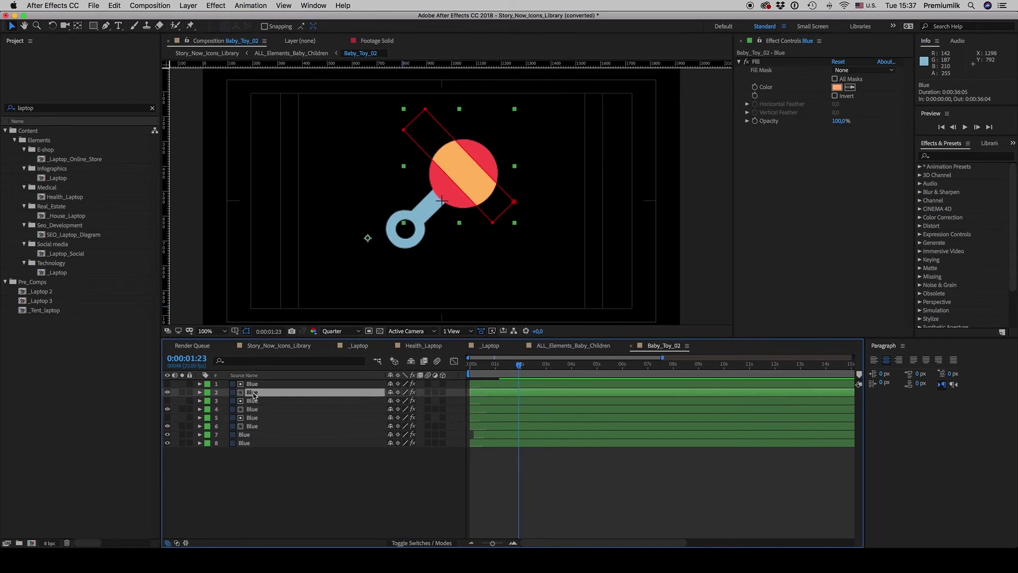
key("u")
key("u")
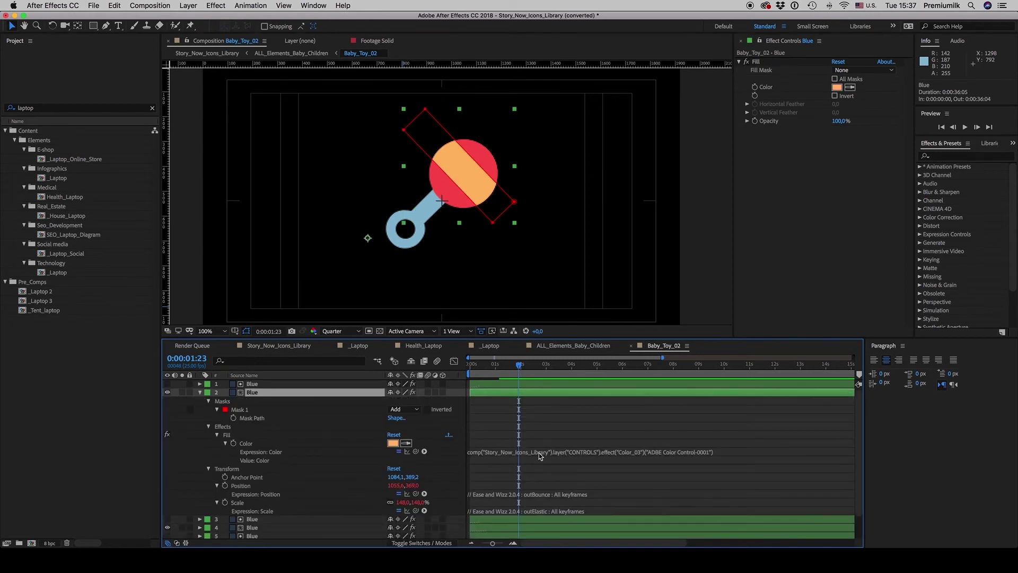
key("u")
- Replace the stripe layer's expression-linked Fill effect with a new Fill effect in a light pinkish red
left_click(762, 63)
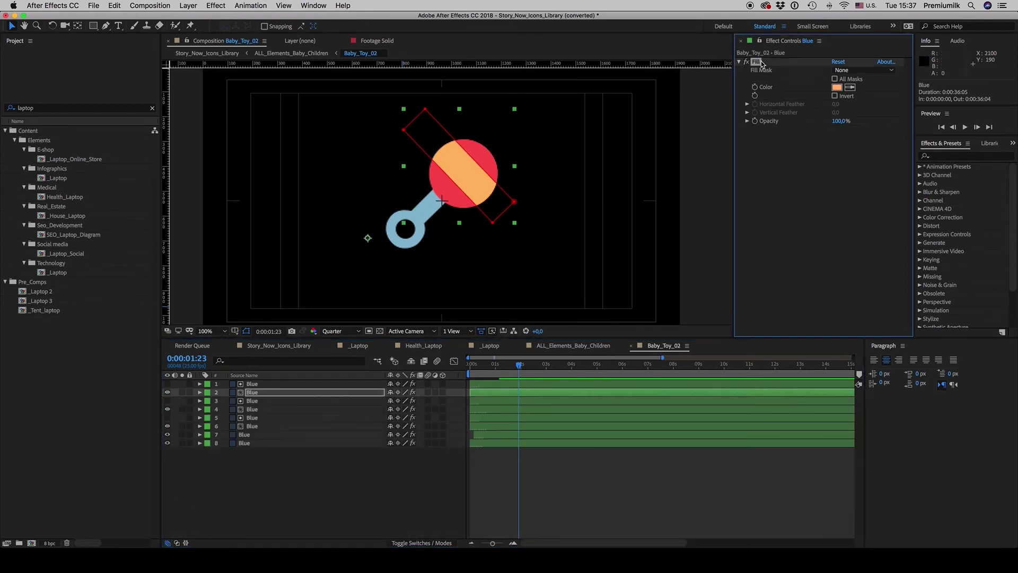
key("Delete")
right_click(806, 162)
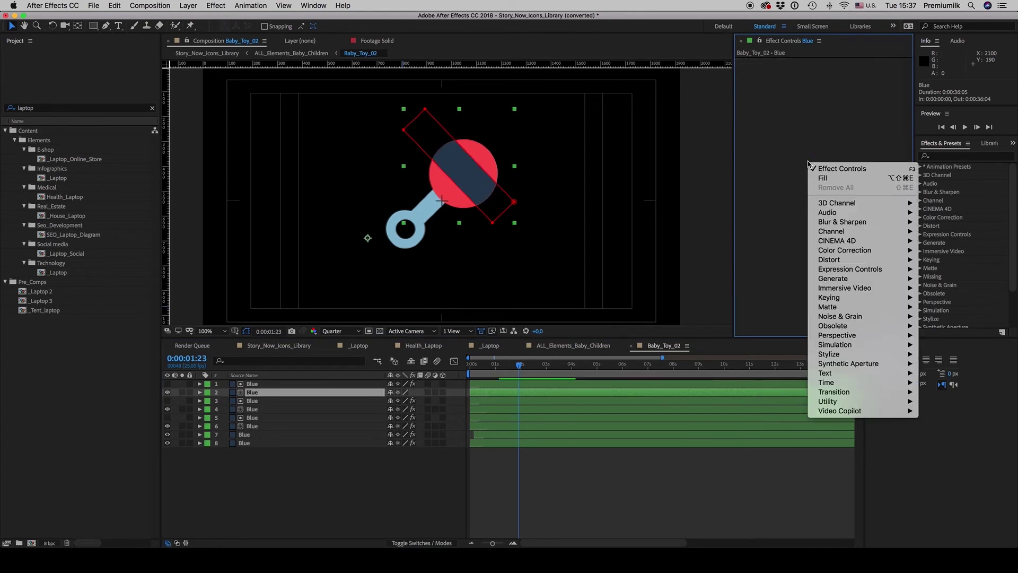
left_click(807, 173)
left_click(837, 87)
left_click_drag(403, 297, 385, 262)
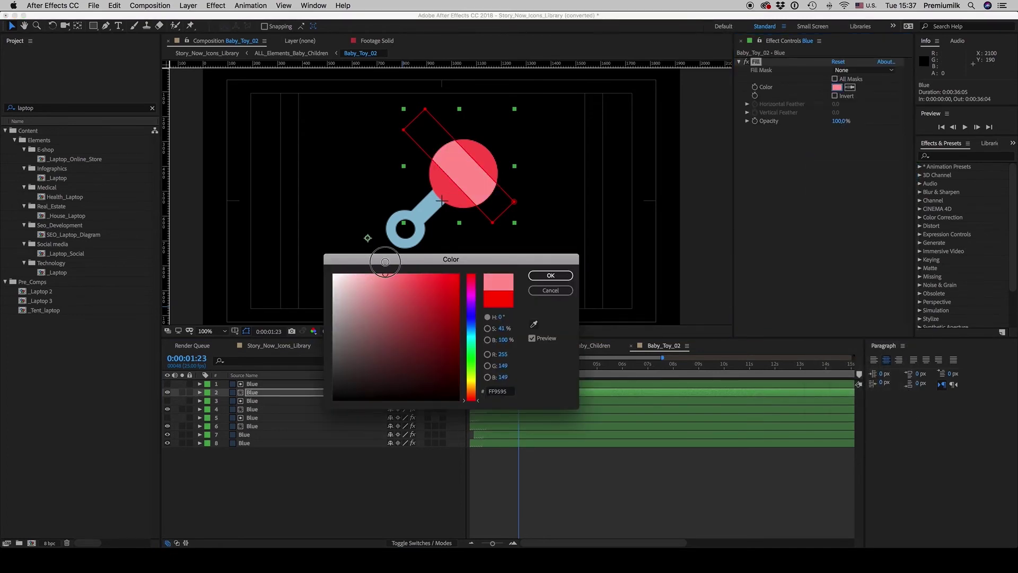
left_click(551, 275)
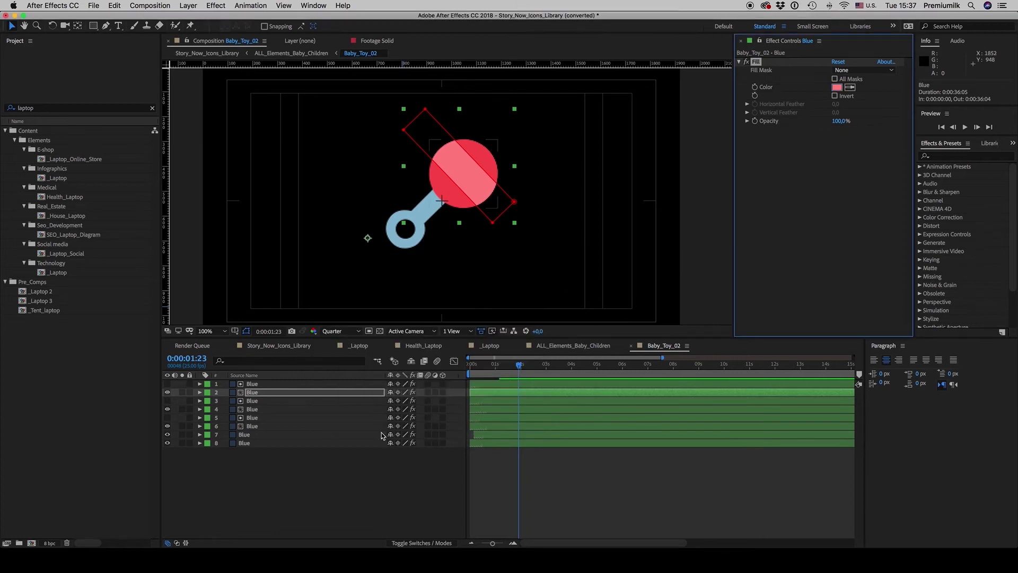
- Copy the expression-linked Fill effect from the stripe on layer 4 to the stripe on layer 2
left_click(254, 409)
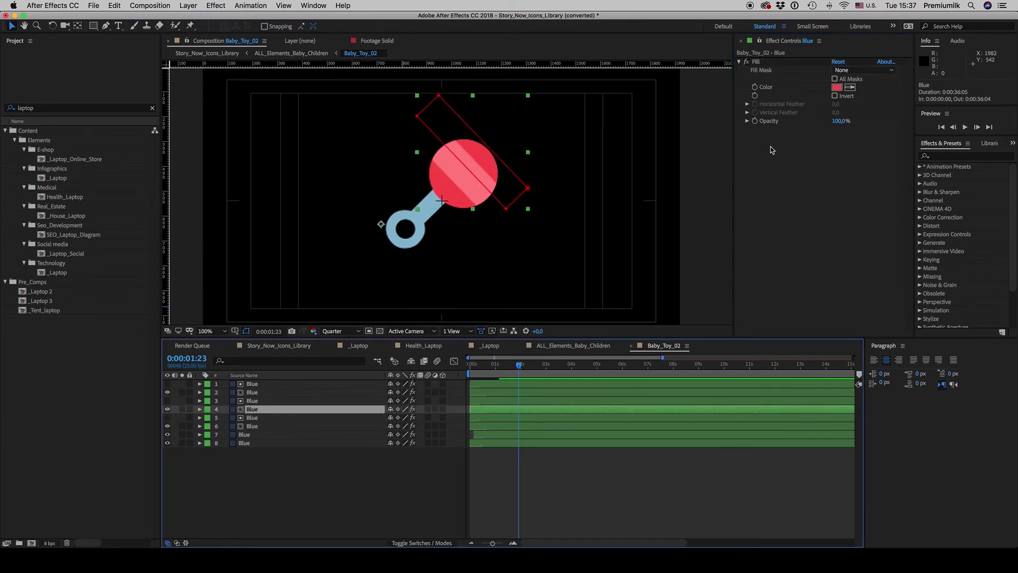
left_click(757, 63)
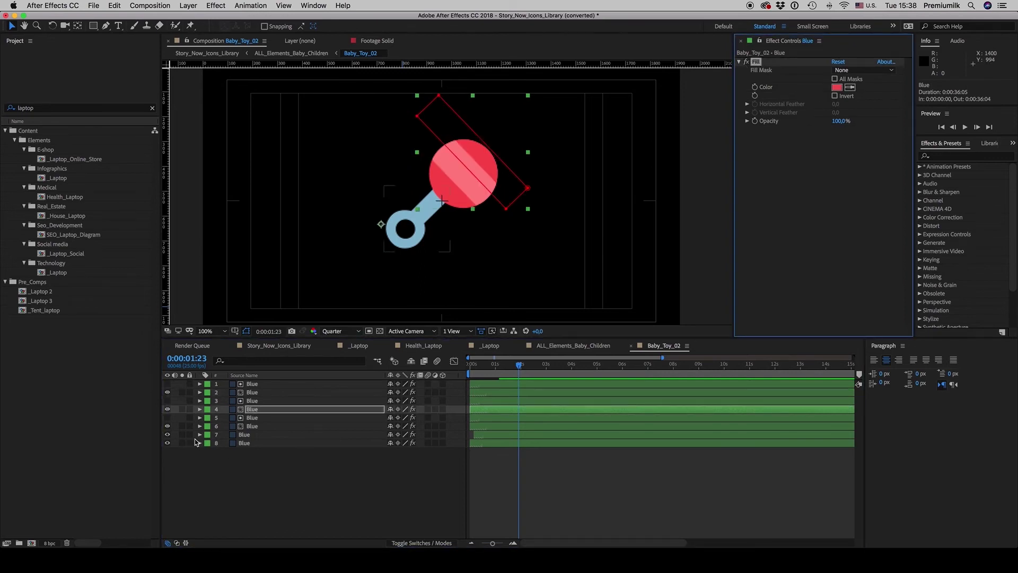
left_click(254, 393)
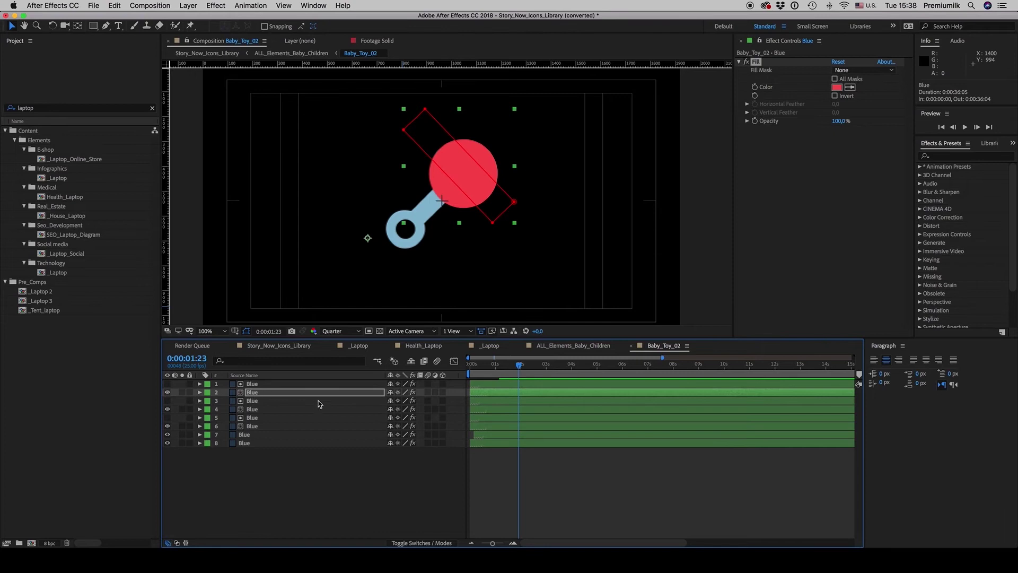
- Edit the layer 2 stripe's Fill color expression to reference Color_03 of the CONTROLS layer, and collapse its properties
key("u")
key("u")
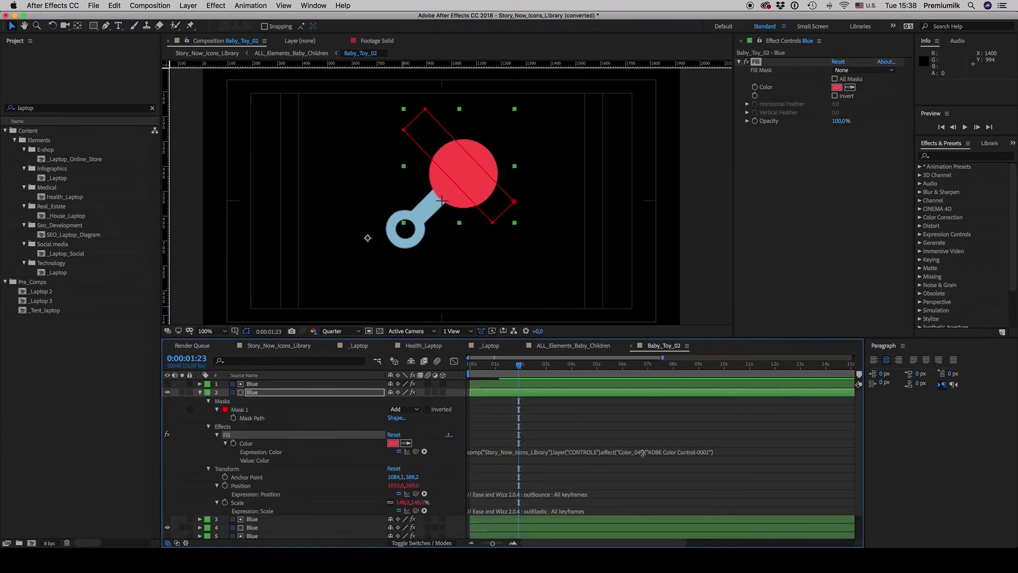
left_click(643, 453)
left_click(645, 452)
key("BackSpace")
type("3")
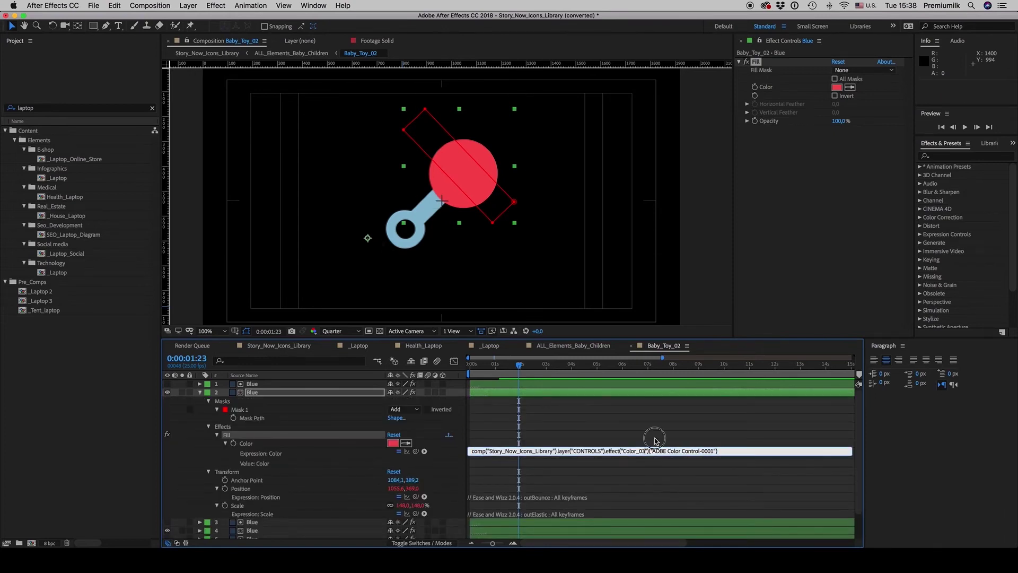
left_click(656, 440)
left_click(200, 393)
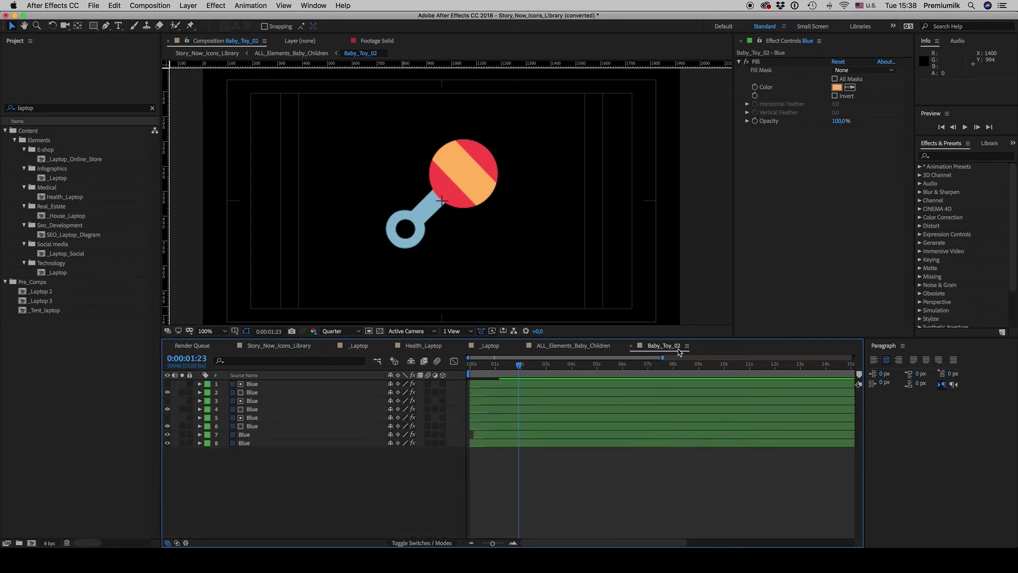
- Close Baby_Toy_02 and browse the icon category folders under Elements with the laptop search cleared
left_click(632, 346)
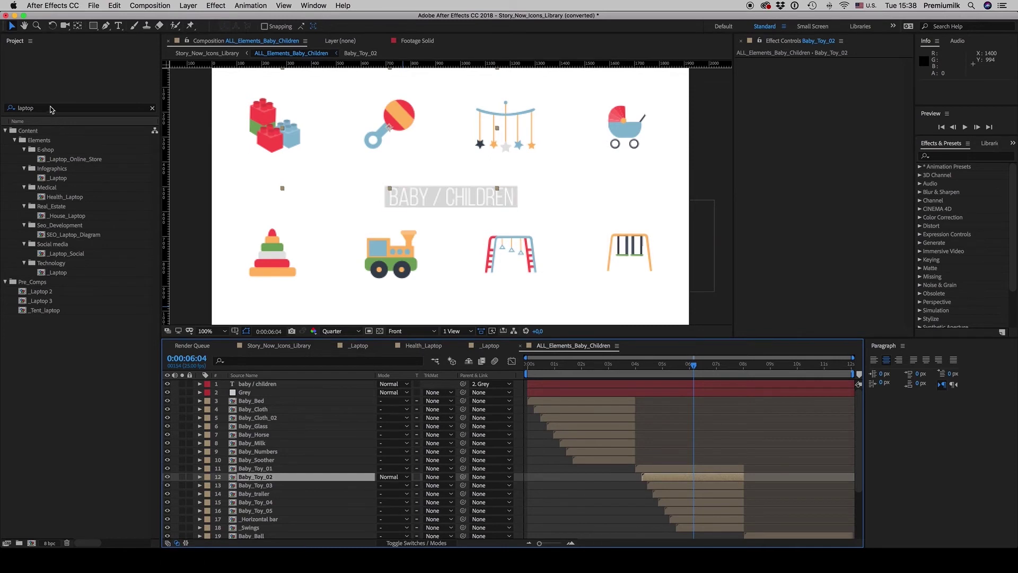
left_click(10, 108)
left_click(71, 251)
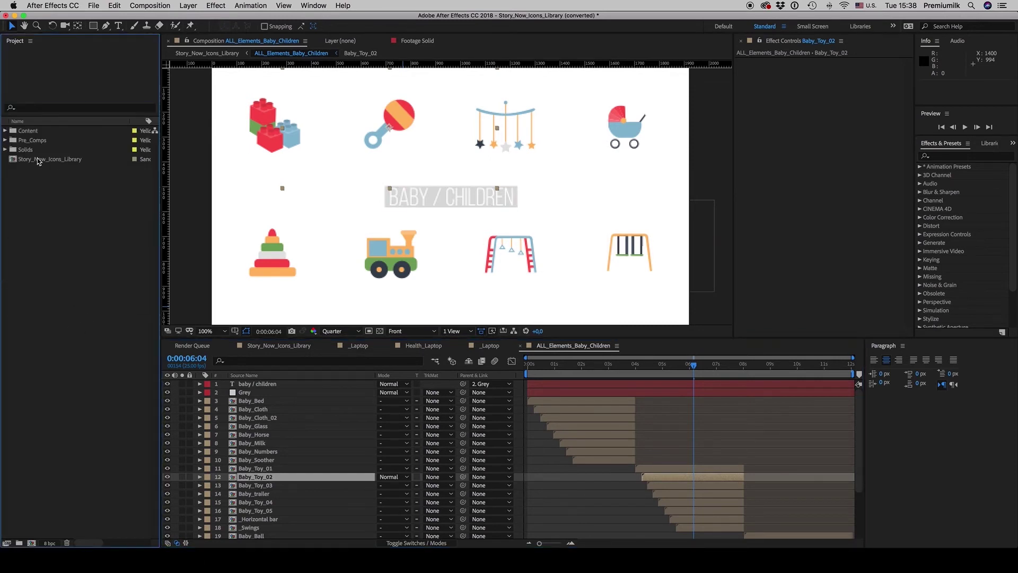
left_click(6, 131)
left_click(14, 150)
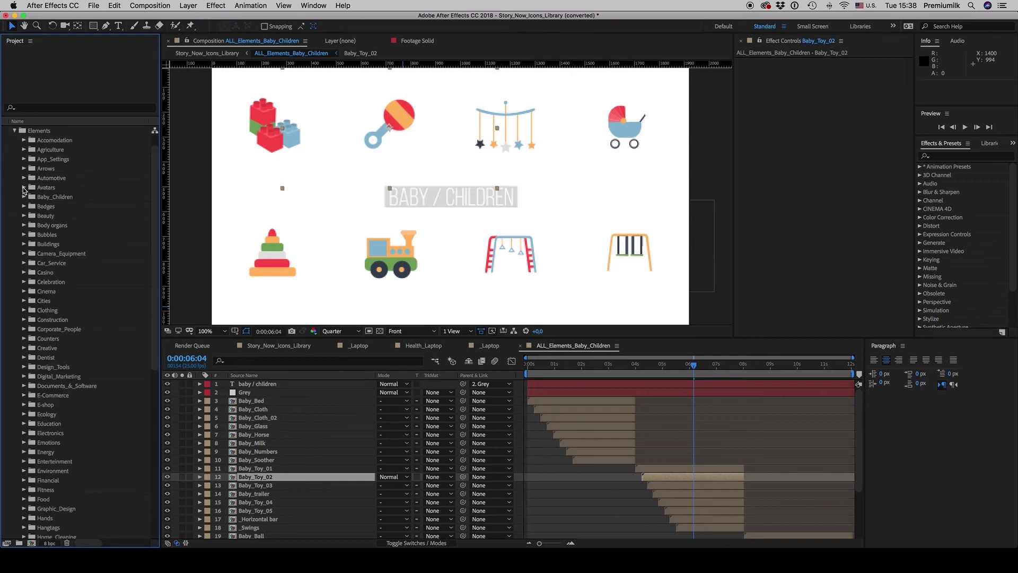
left_click(14, 131)
- Open Story_Now_Logo_Animations.aep from the toolkit's Logo_Animations folder in After Effects CC 2018
left_click(24, 561)
left_click(467, 275)
left_click(467, 284)
right_click(525, 294)
mouse_move(610, 305)
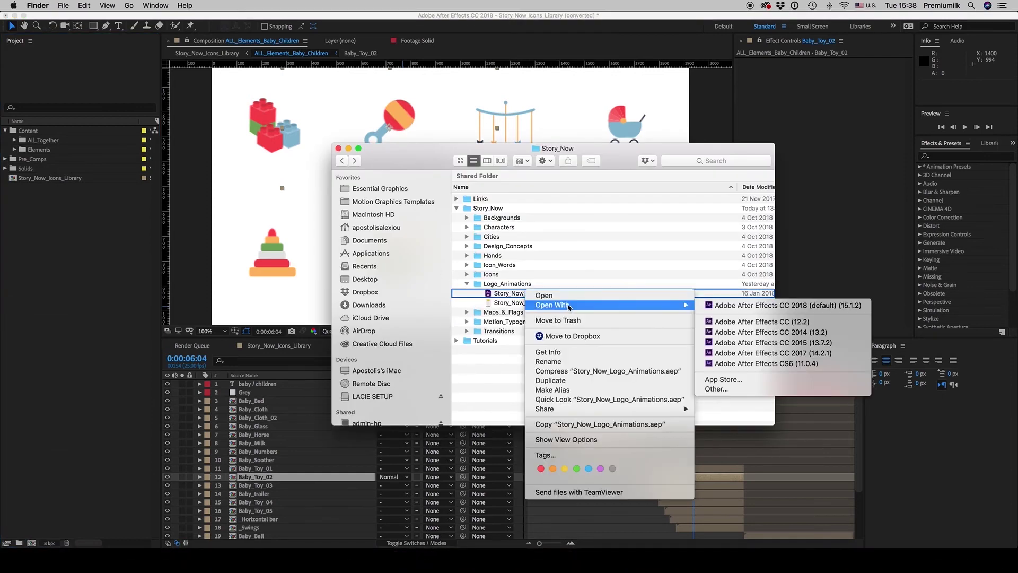
left_click(762, 307)
left_click(495, 297)
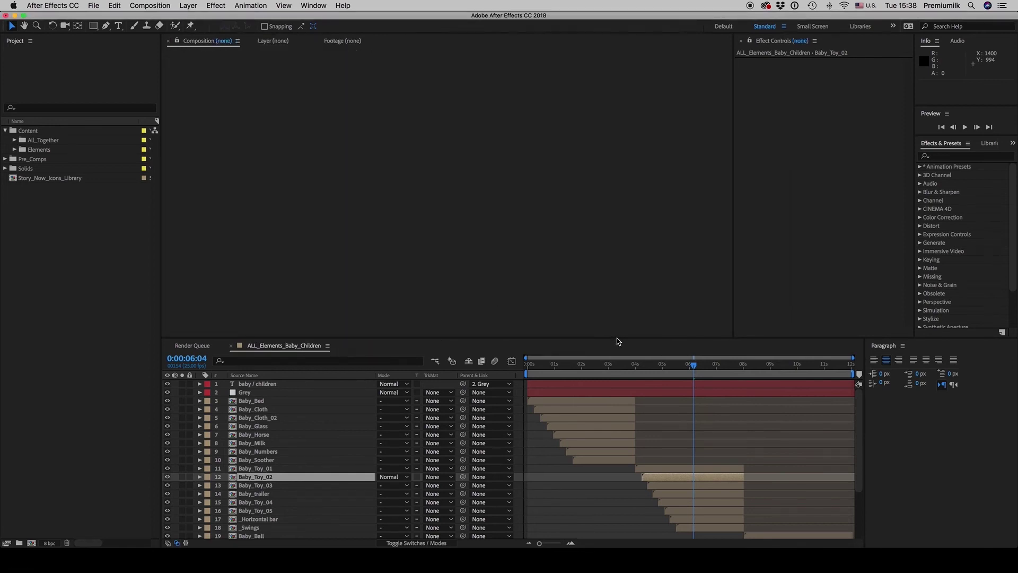
key("Return")
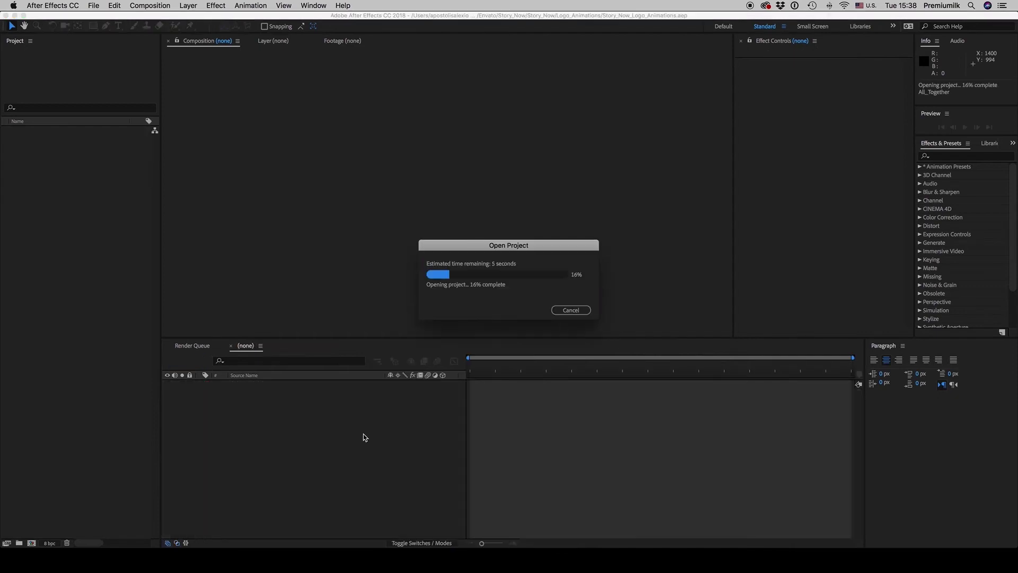
- View the Story_Now_Logo_Animations.jpg overview sheet in Preview, close it and return to After Effects
left_click(25, 562)
left_click(531, 303)
double_click(531, 303)
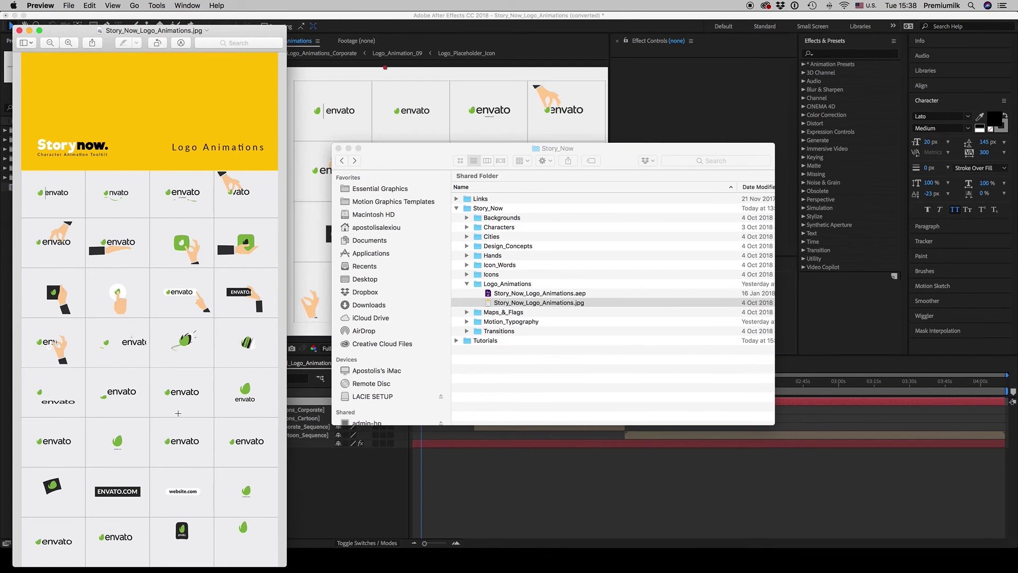
left_click(481, 483)
left_click(508, 380)
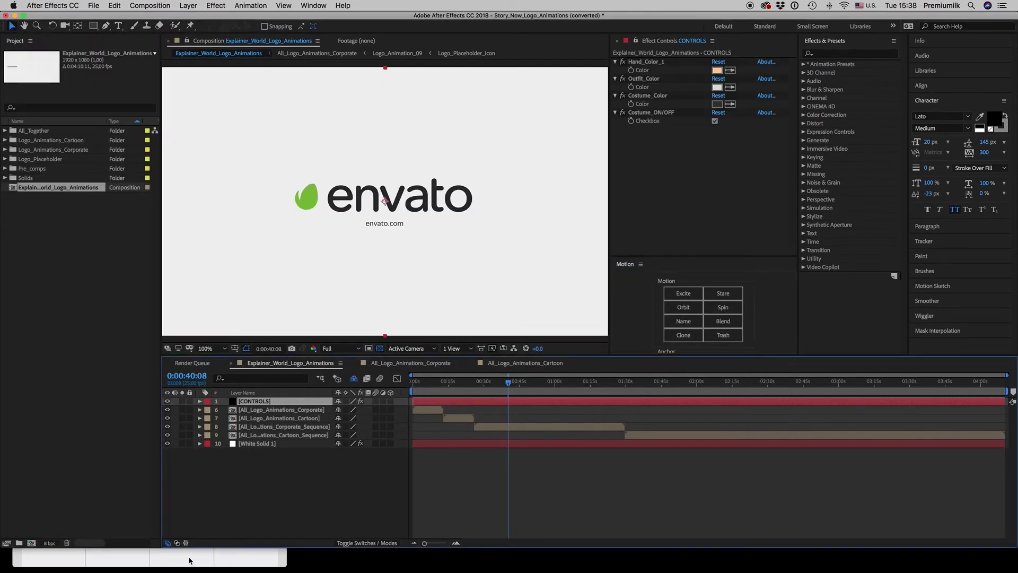
left_click(186, 562)
left_click(19, 31)
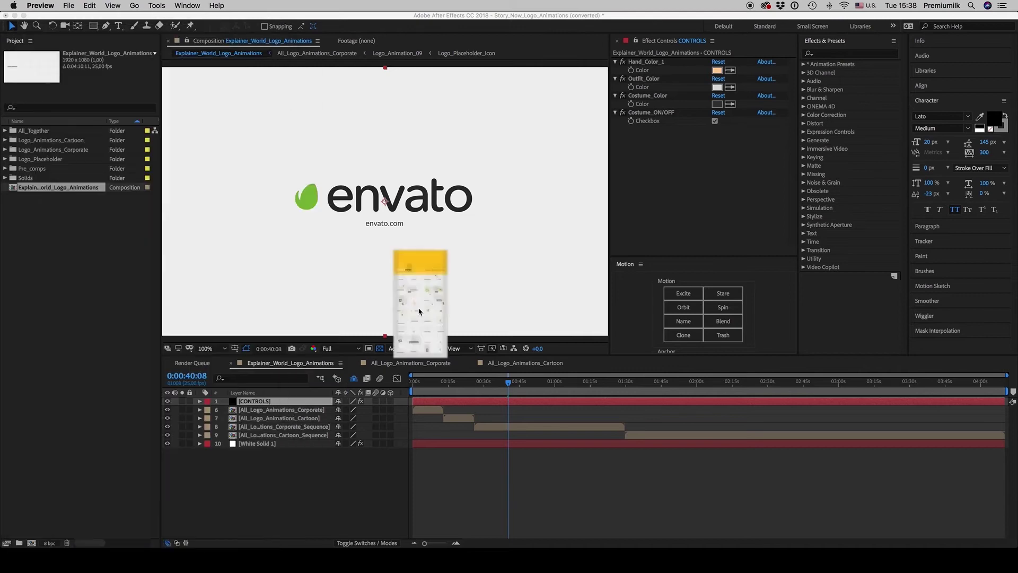
- Review the hand, outfit and costume effects of the CONTROLS layer, and move the playhead to the hand animation at 0:00:47:02
left_click(505, 430)
left_click(496, 402)
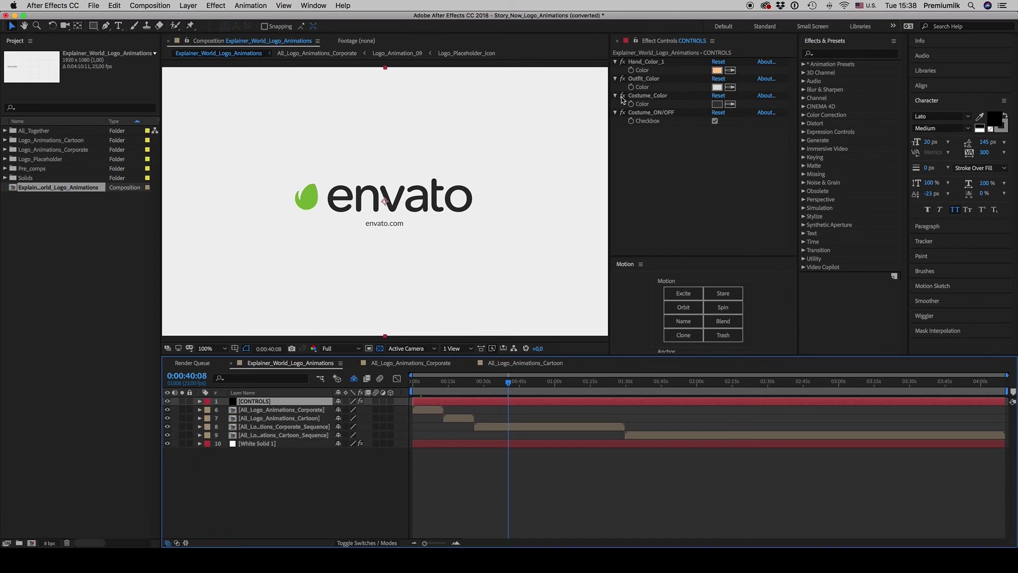
left_click(646, 62)
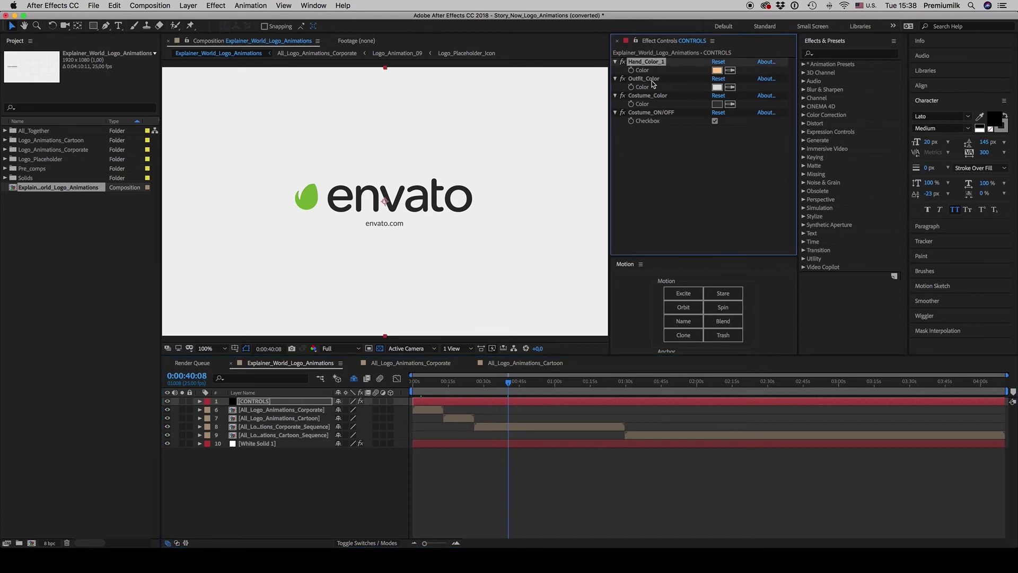
left_click(647, 79)
left_click(648, 96)
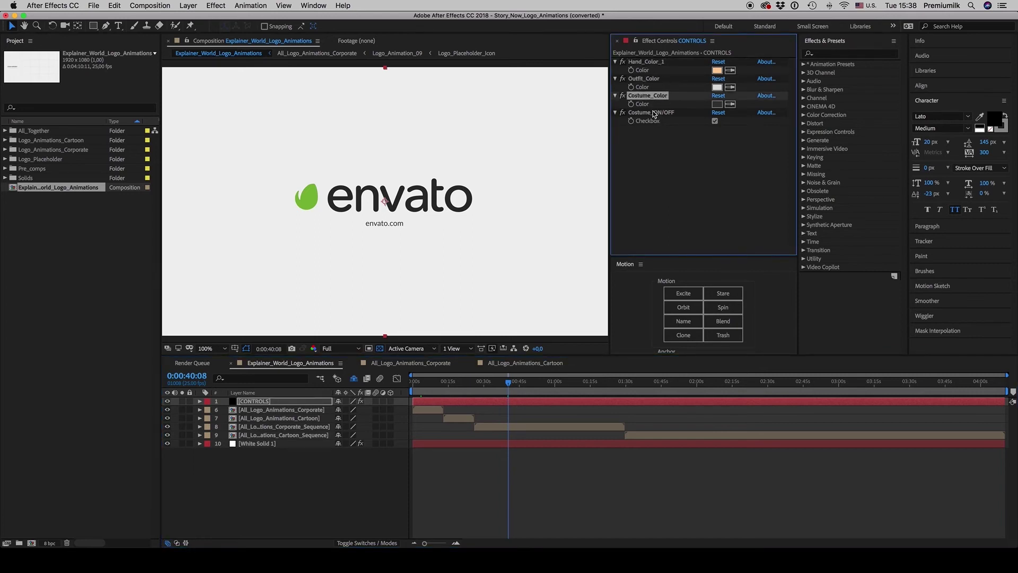
left_click(652, 112)
left_click(500, 382)
left_click_drag(500, 382, 523, 386)
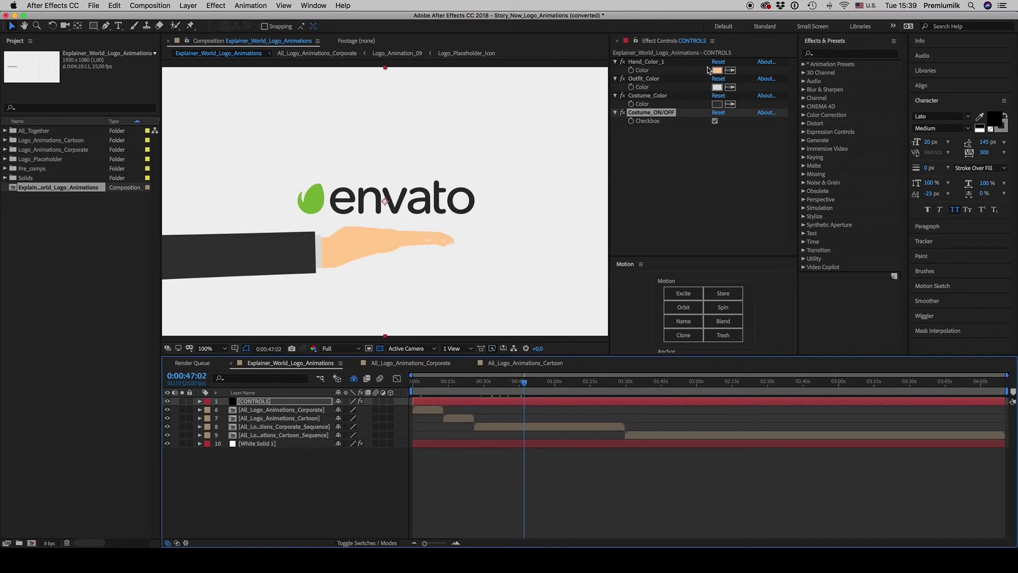
- Try other colors for Hand_Color_1 and Outfit_Color on the CONTROLS layer
left_click(717, 71)
left_click(450, 331)
left_click(550, 276)
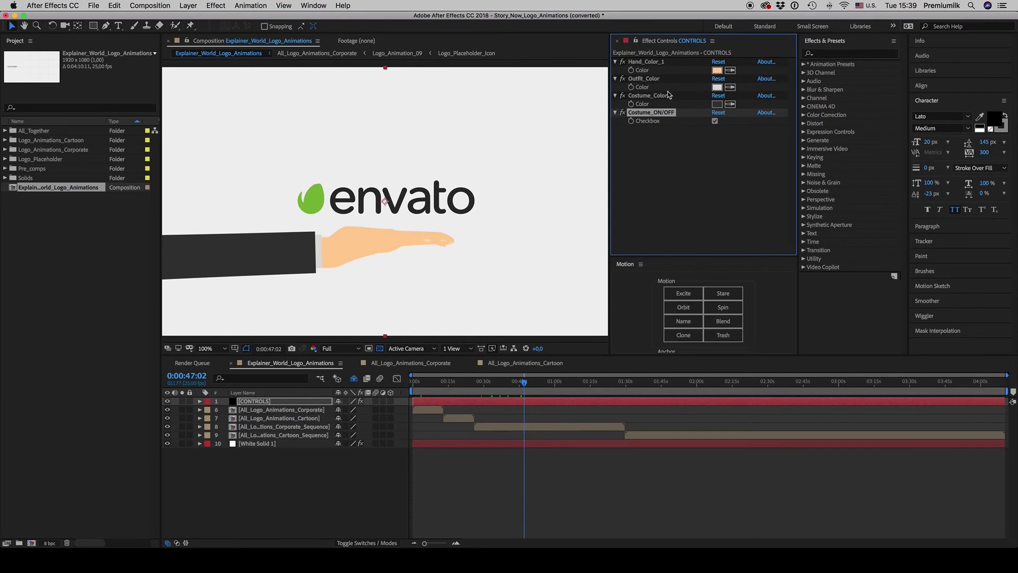
left_click(651, 98)
left_click(717, 86)
left_click(480, 297)
left_click(549, 291)
- Try red F30000 as the Costume_Color and toggle Costume_ON/OFF off and back on
left_click(717, 104)
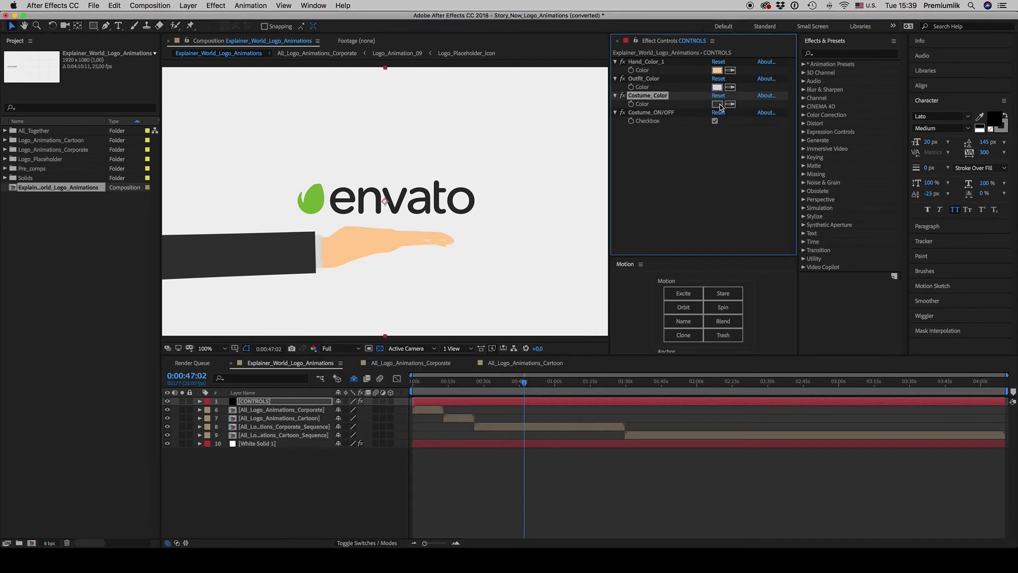
left_click(440, 306)
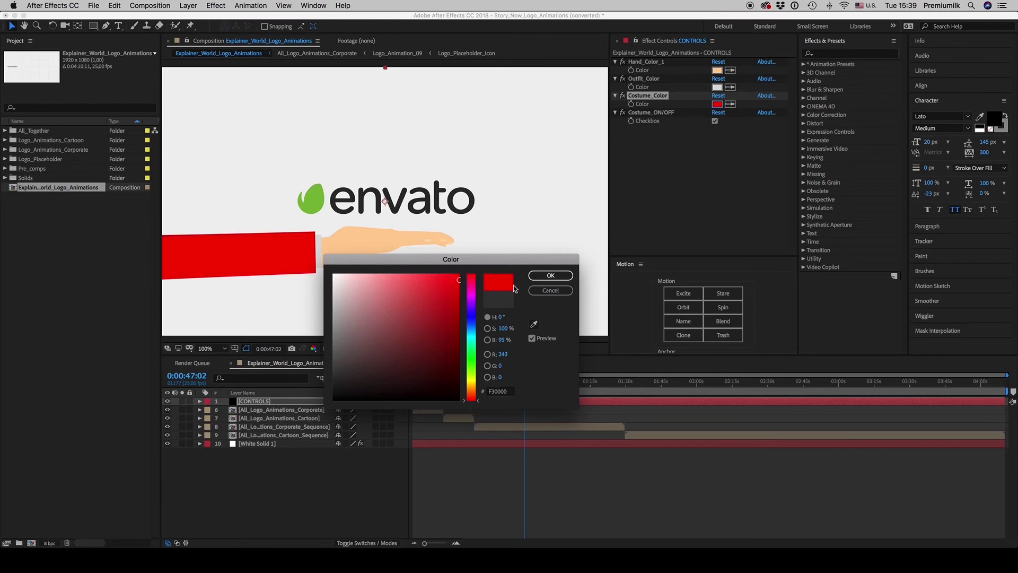
left_click(551, 290)
left_click(715, 121)
left_click(715, 121)
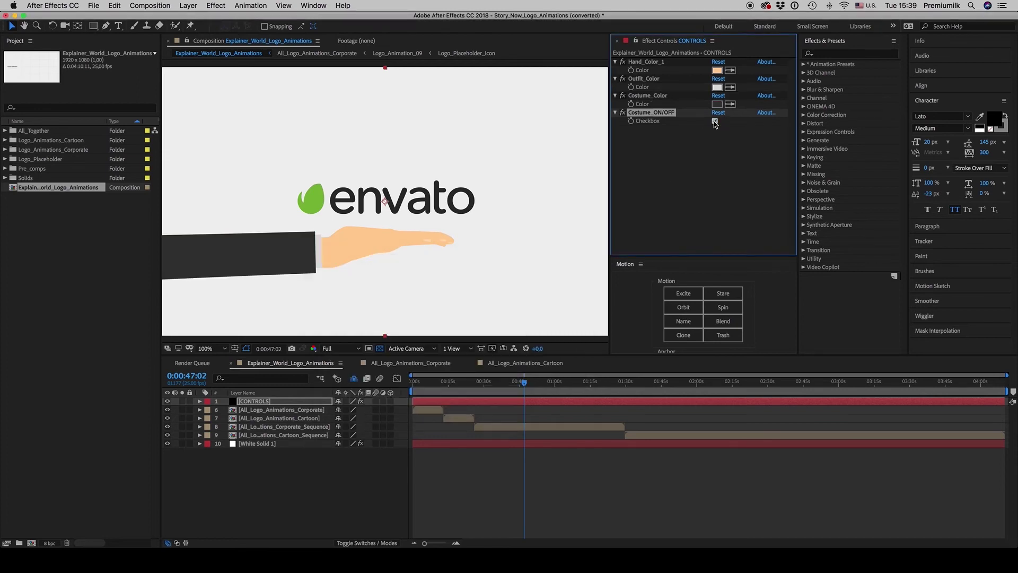
- Open Logo_Animation_05 from All_Logo_Animations_Corporate_Sequence and play it over the transparency grid
left_click(514, 457)
left_click(533, 401)
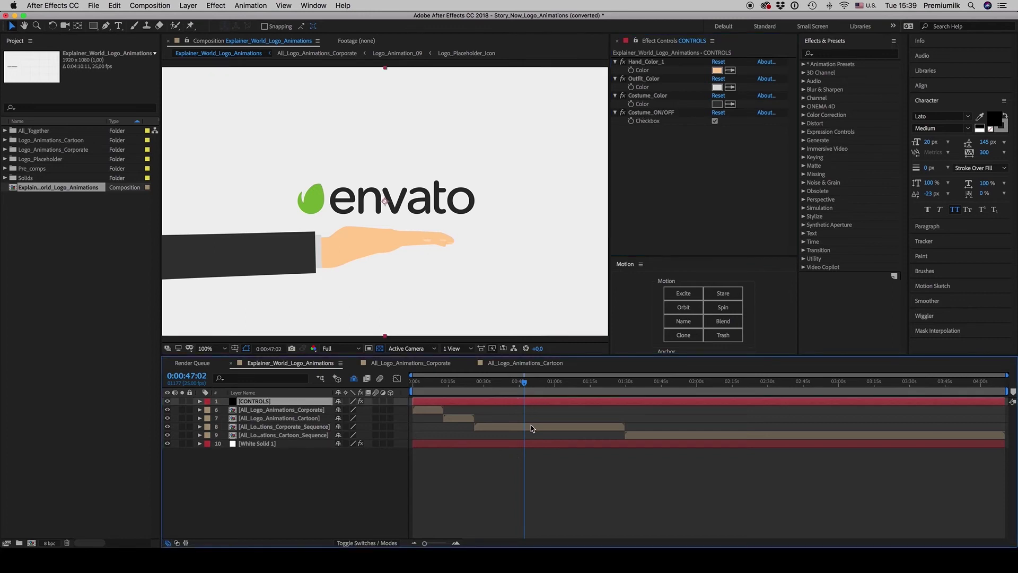
double_click(532, 427)
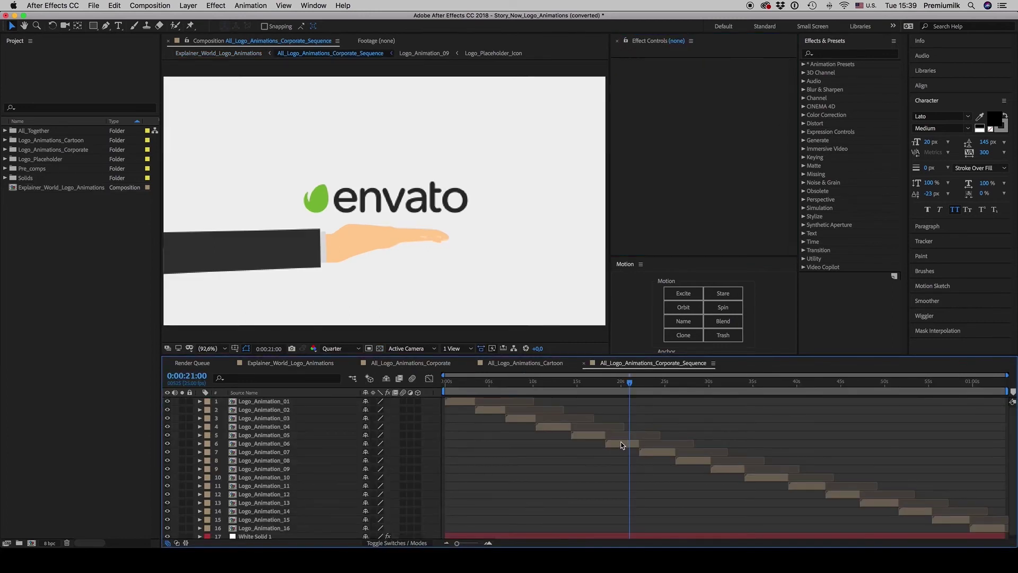
left_click_drag(607, 381, 591, 439)
double_click(591, 439)
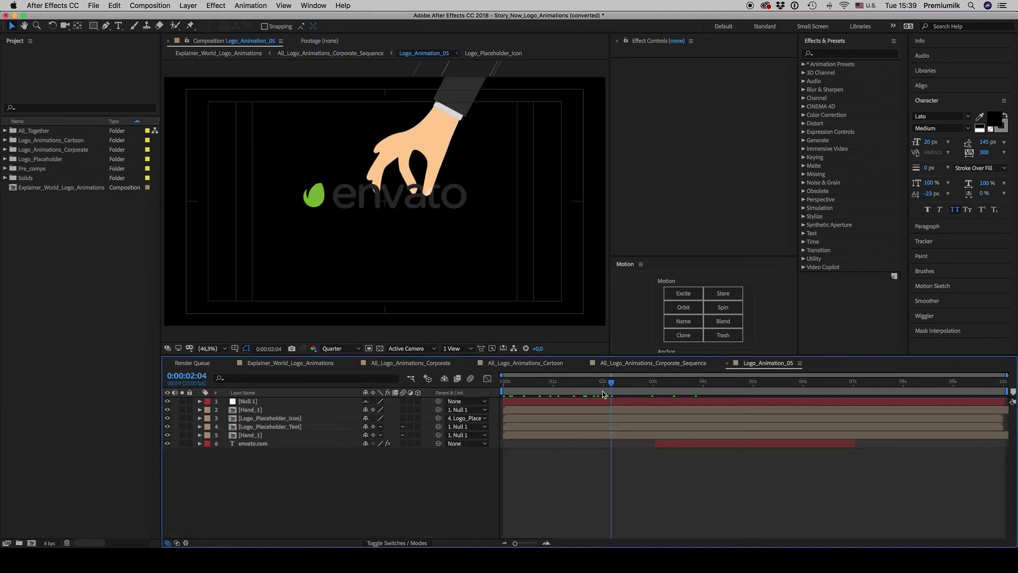
left_click(380, 348)
key("space")
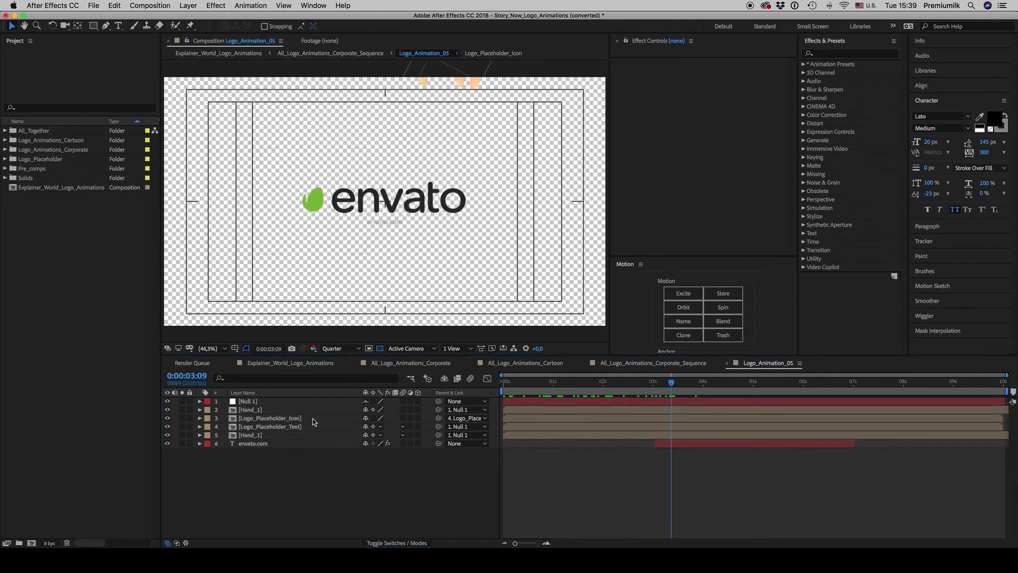
- Inspect the Logo_Placeholder_Text and Logo_Placeholder_Icon precomps used in Logo_Animation_05, and return to the animation
left_click(287, 418)
left_click(289, 427)
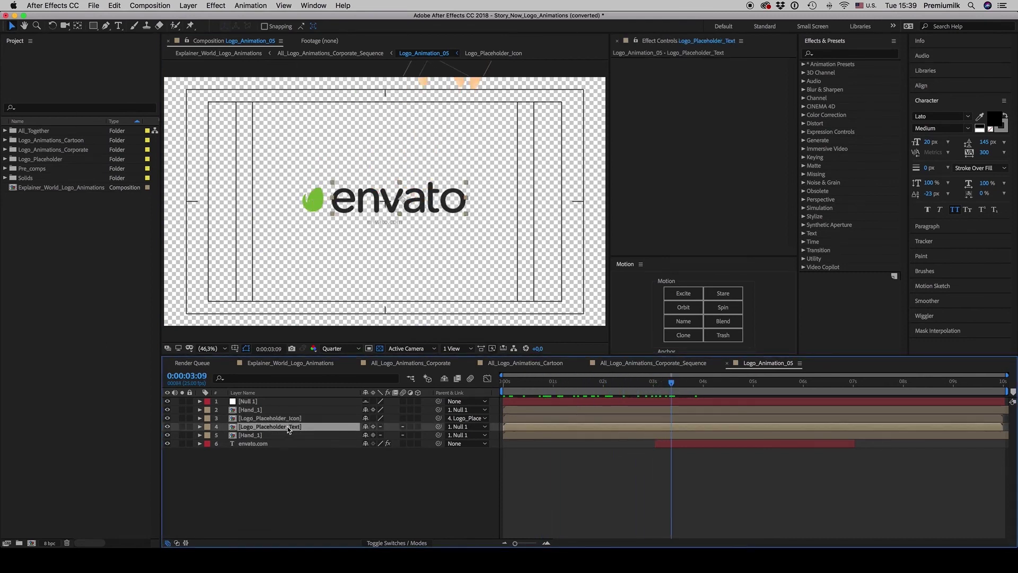
left_click(290, 428)
double_click(290, 429)
mouse_move(698, 383)
left_mouse_down()
mouse_move(573, 382)
mouse_move(716, 382)
left_mouse_up()
left_click(766, 363)
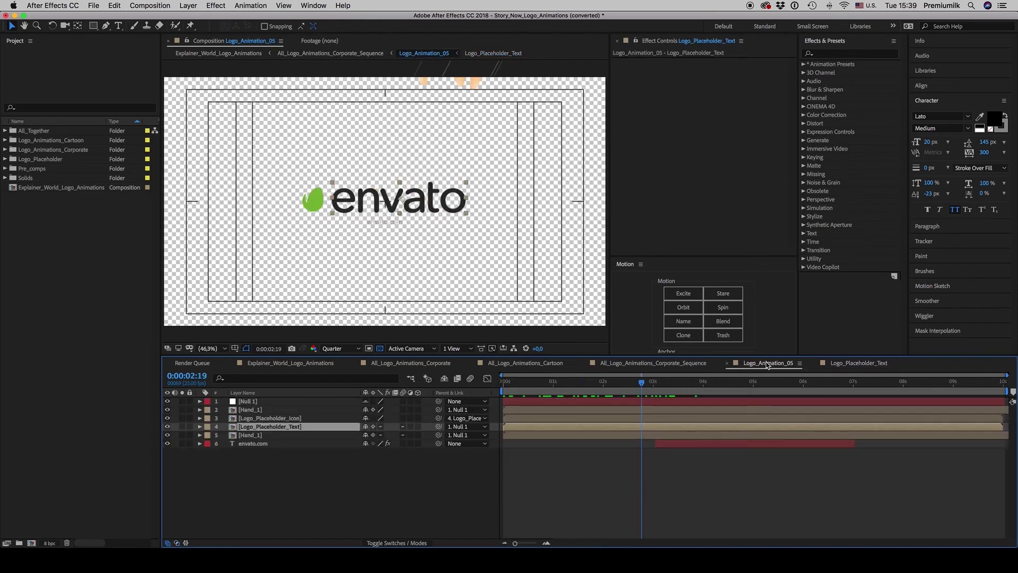
double_click(289, 421)
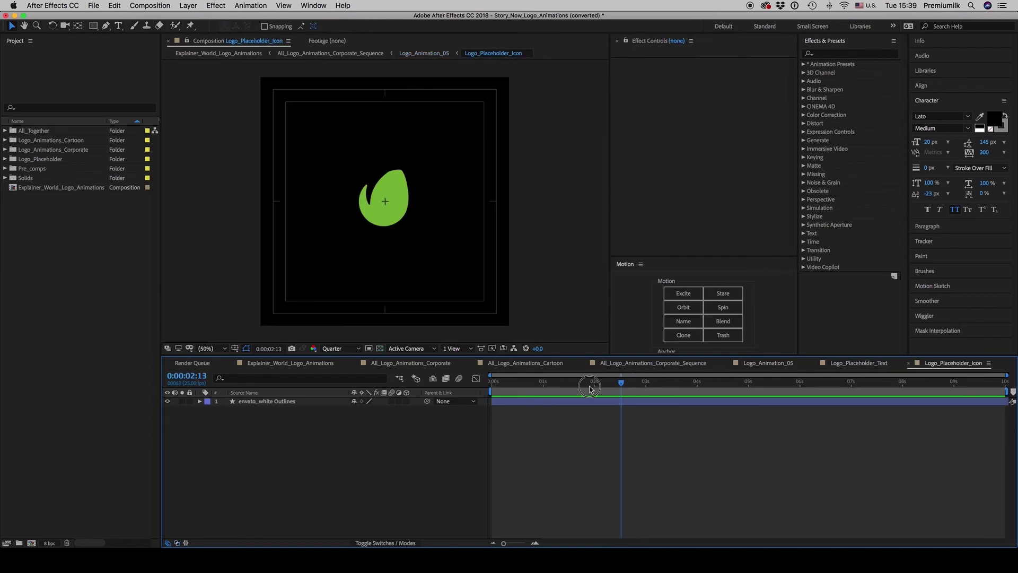
left_click(857, 363)
left_click(777, 362)
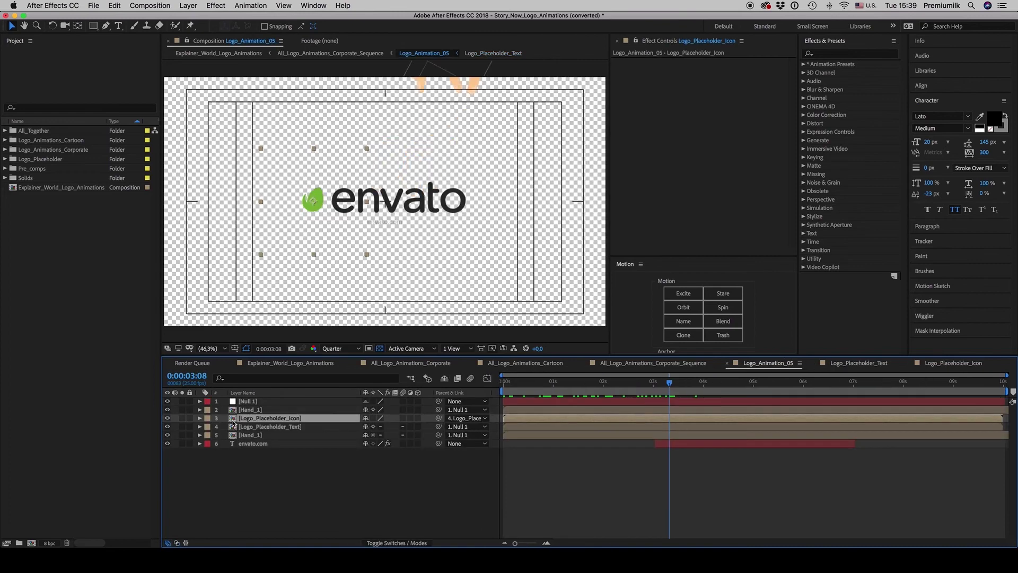
- Scrub Logo_Animation_05, reopen Logo_Placeholder_Icon and select its envato_white Outlines layer
left_click(167, 417)
left_click_drag(541, 383, 635, 395)
left_click(265, 418)
double_click(263, 418)
left_click(584, 385)
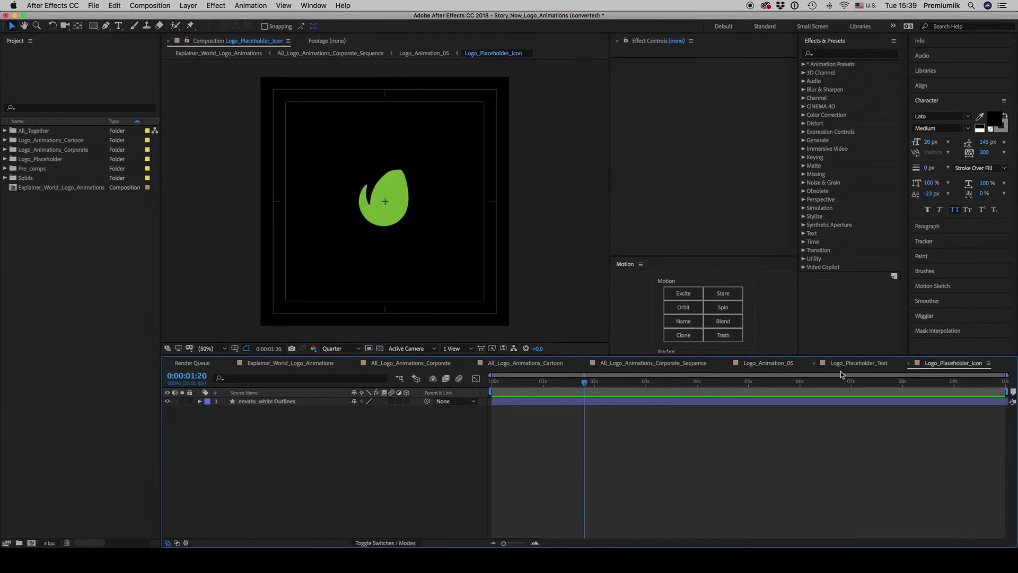
left_click(515, 404)
left_click(280, 403)
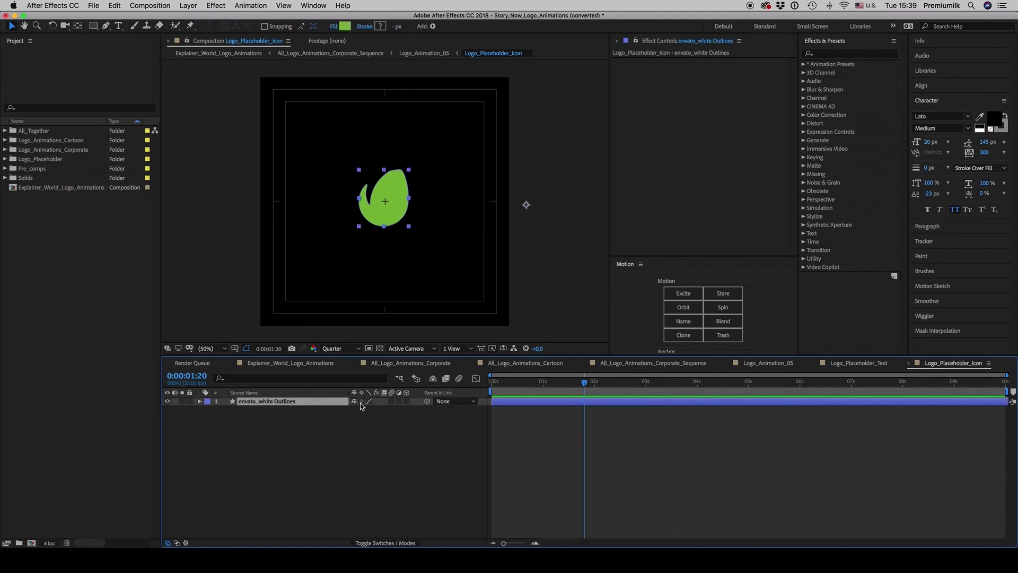
- Close Logo_Animation_05 and return to the All_Logo_Animations_Corporate_Sequence composition
left_click(845, 363)
left_click(767, 364)
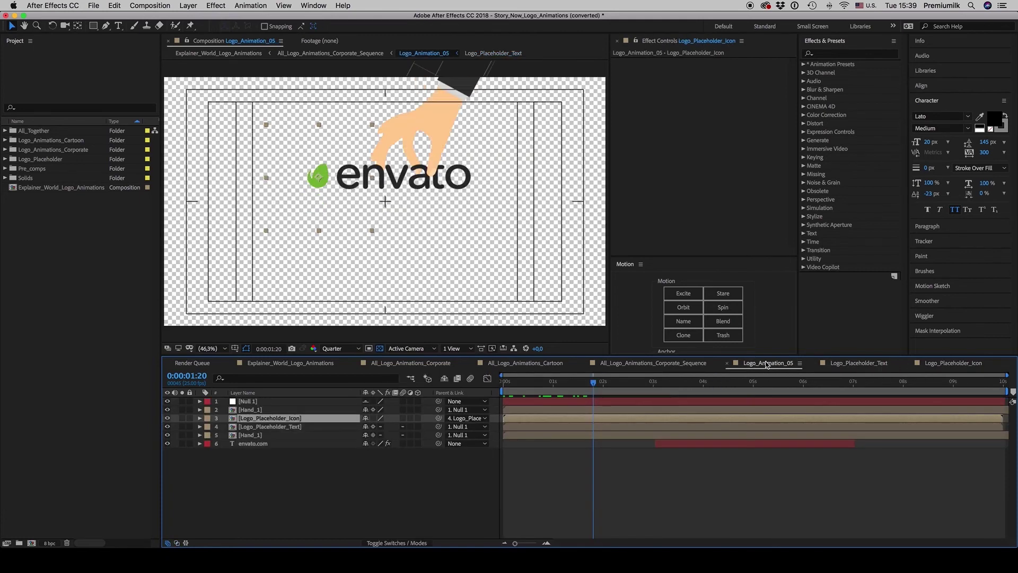
left_click(728, 363)
left_click(681, 365)
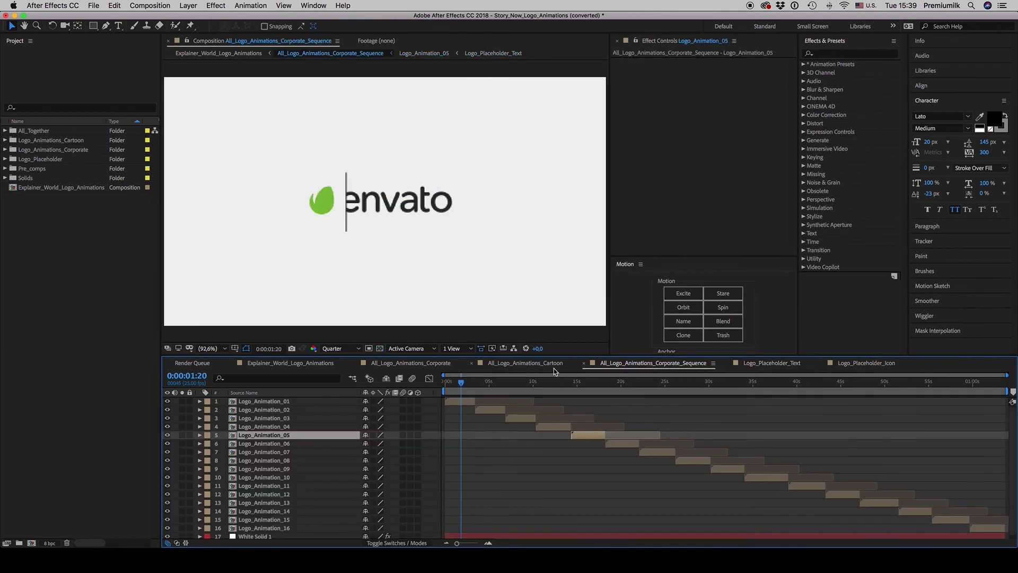
- Scrub the All_Logo_Animations_Corporate_Sequence composition, view All_Logo_Animations_Corporate, and return to Explainer_World_Logo_Animations
left_click_drag(505, 383, 848, 391)
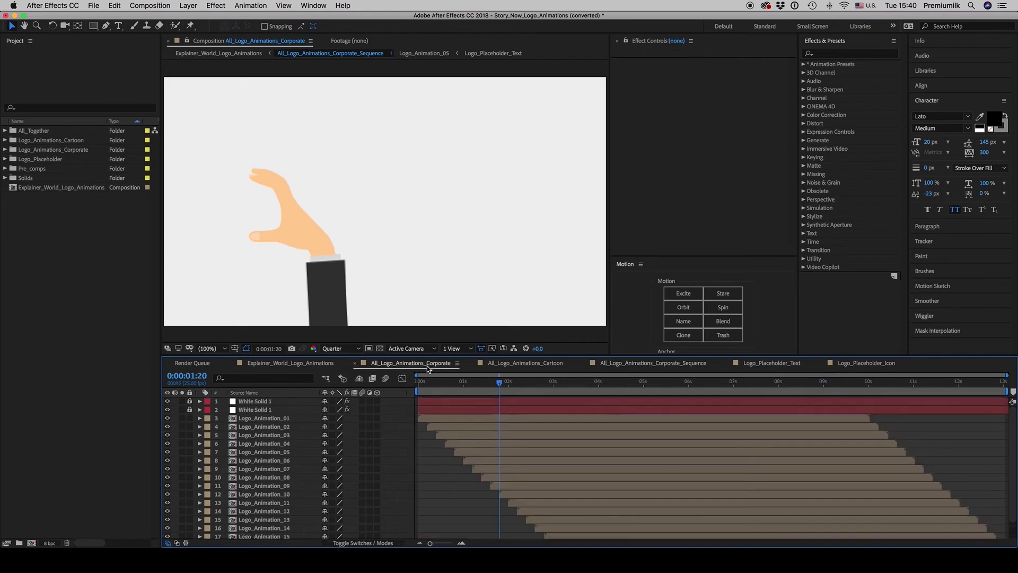
left_click(427, 367)
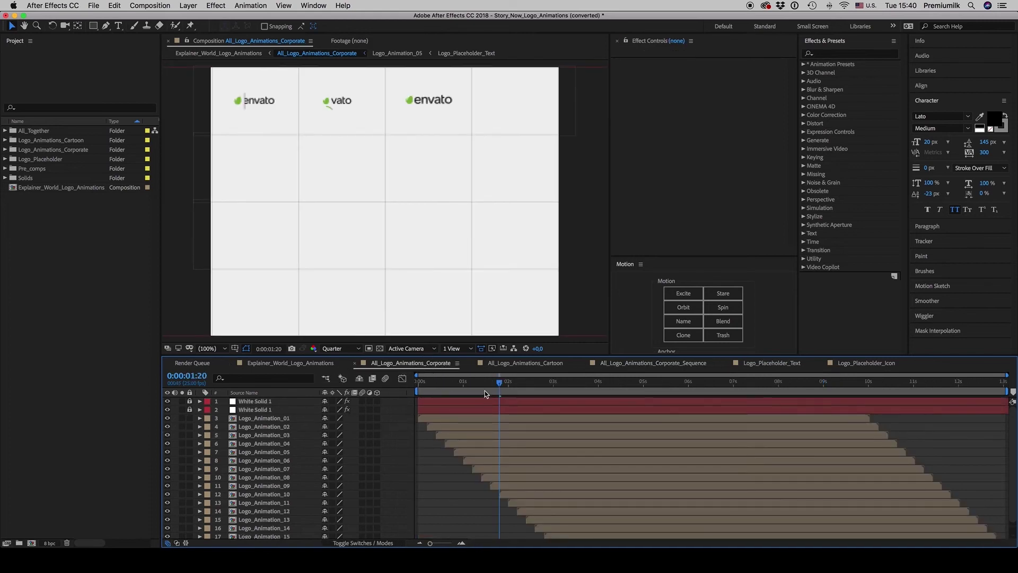
left_click(317, 365)
left_click(678, 382)
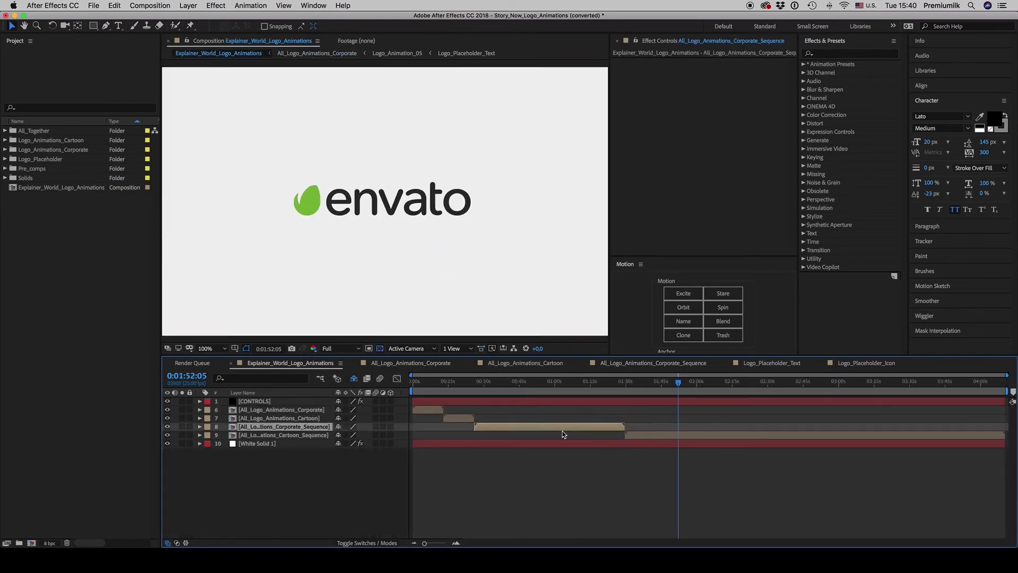
- Open the All_Logo_Animations_Cartoon composition from Explainer_World_Logo_Animations and preview its grid of animated logos
double_click(306, 419)
left_click_drag(667, 383, 711, 387)
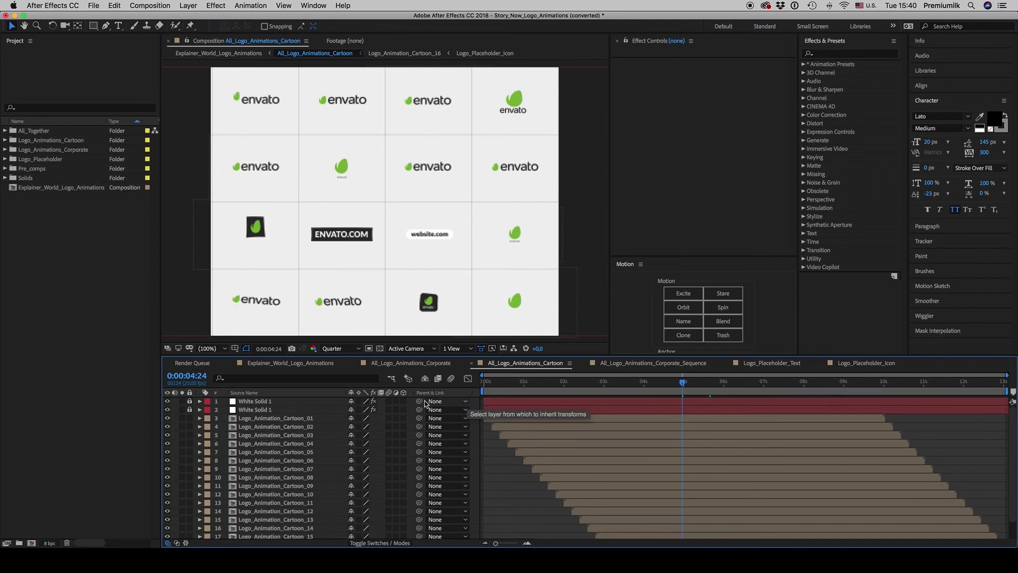
left_click(616, 387)
key("space")
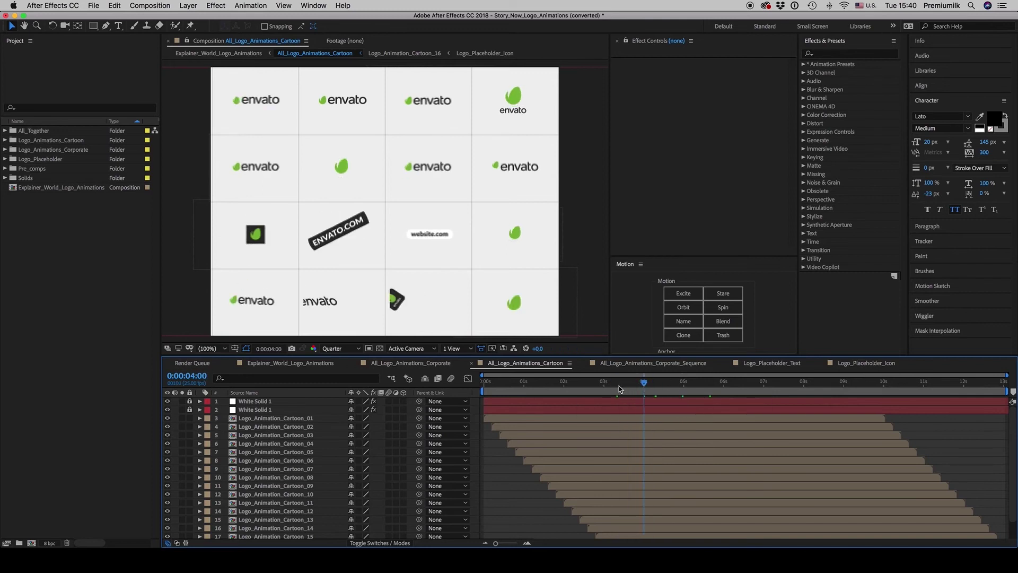
- Inspect Logo_Animation_Cartoon_01 and its Logo_Placeholder_Icon_Precomp, and return to the All_Logo_Animations_Corporate composition
double_click(260, 422)
left_click(551, 385)
left_click_drag(551, 386, 660, 385)
double_click(297, 401)
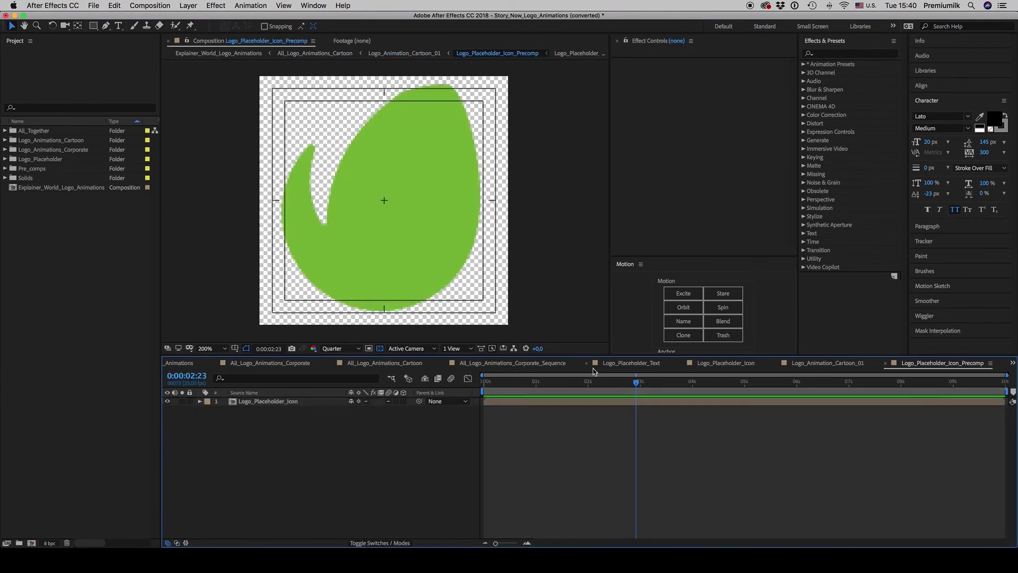
left_click(394, 364)
left_click(274, 364)
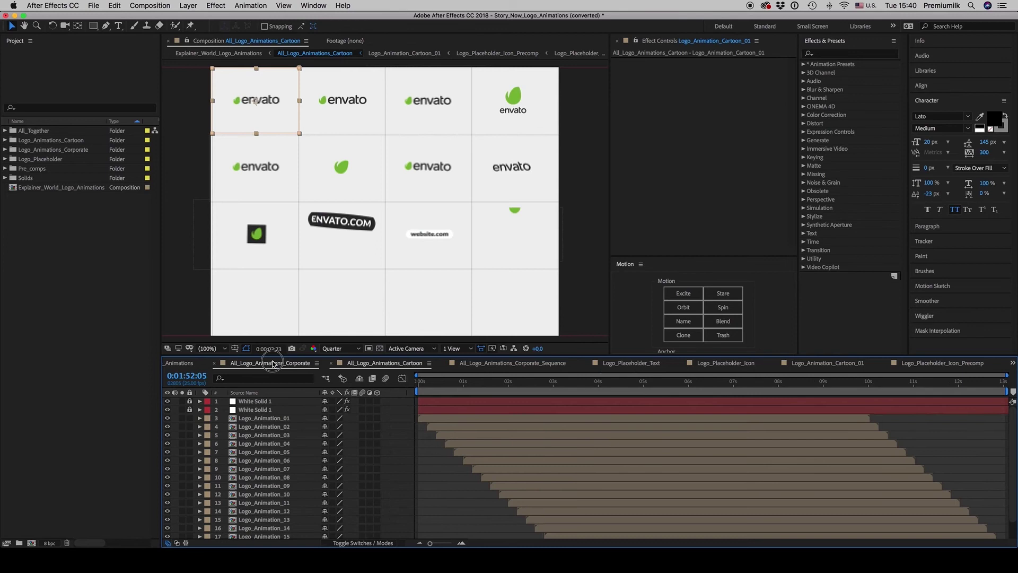
- Switch to Finder, collapse the Logo_Animations folder and look at the project file in the Maps_&_Flags folder
left_click(25, 570)
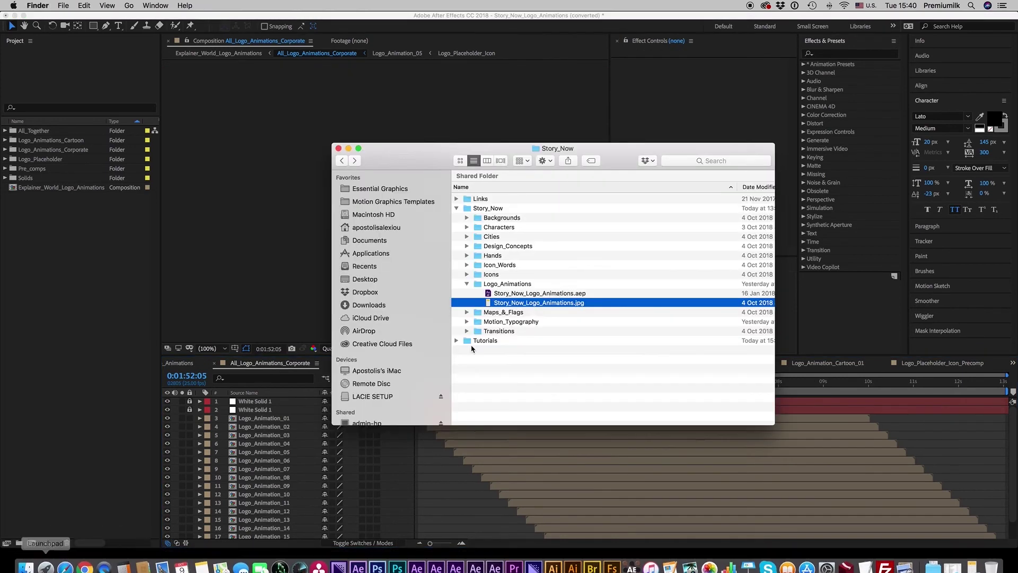
left_click(466, 284)
left_click(467, 293)
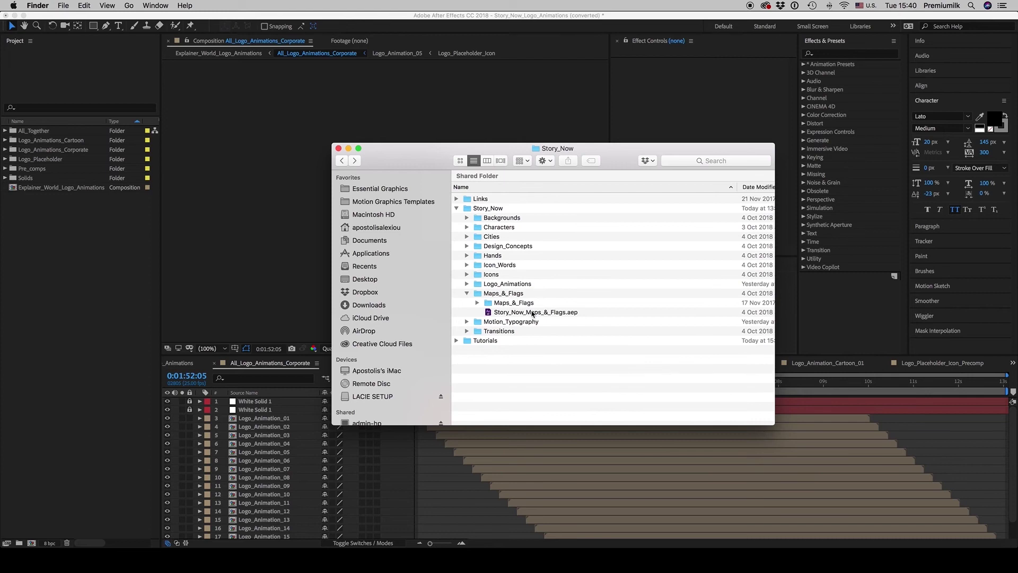
left_click(526, 313)
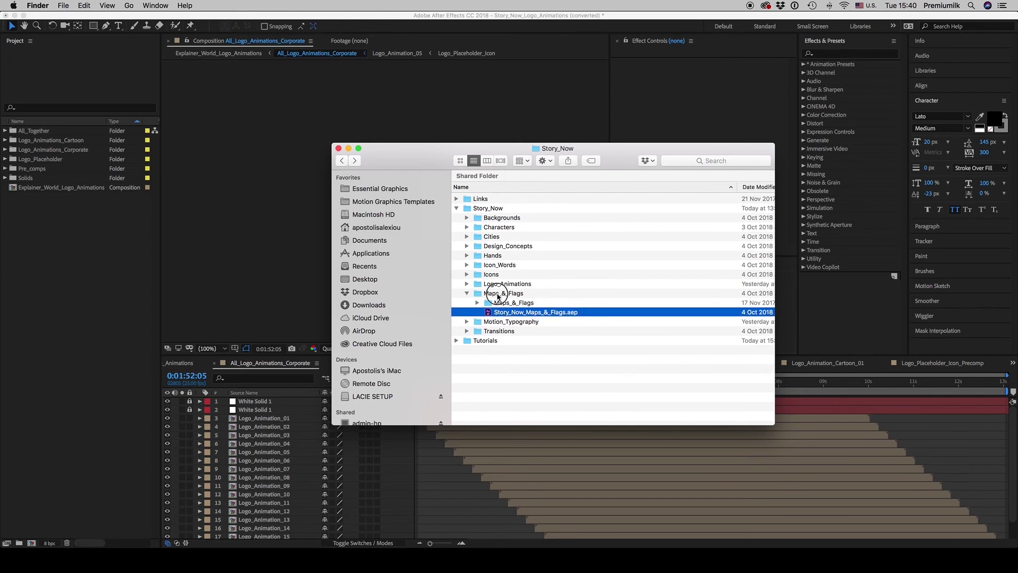
left_click(469, 293)
left_click(466, 295)
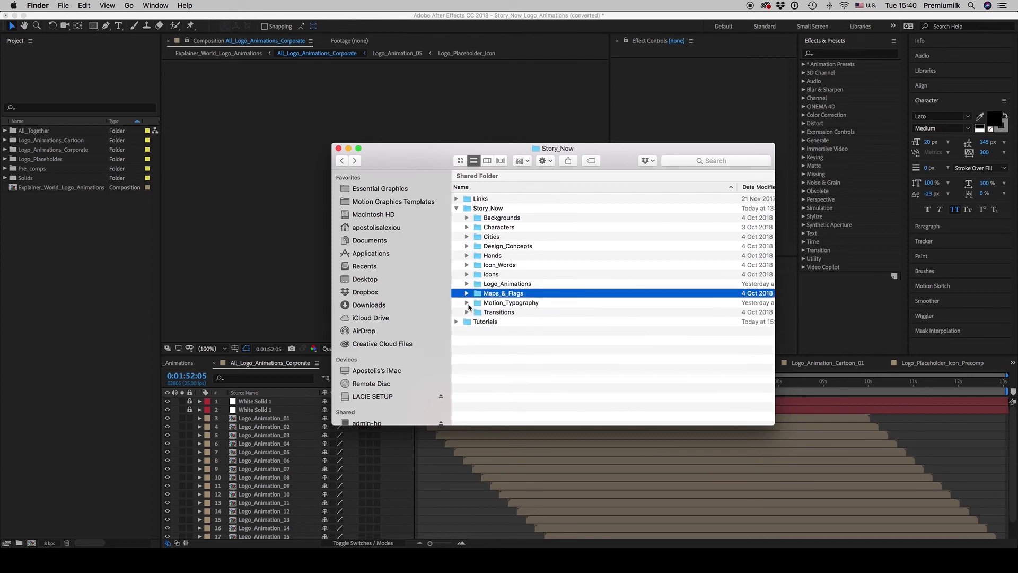
- Open Story_Now_Motion_Typography.aep from the Motion_Typography folder with Adobe After Effects CC 2018 and accept the project conversion
left_click(467, 303)
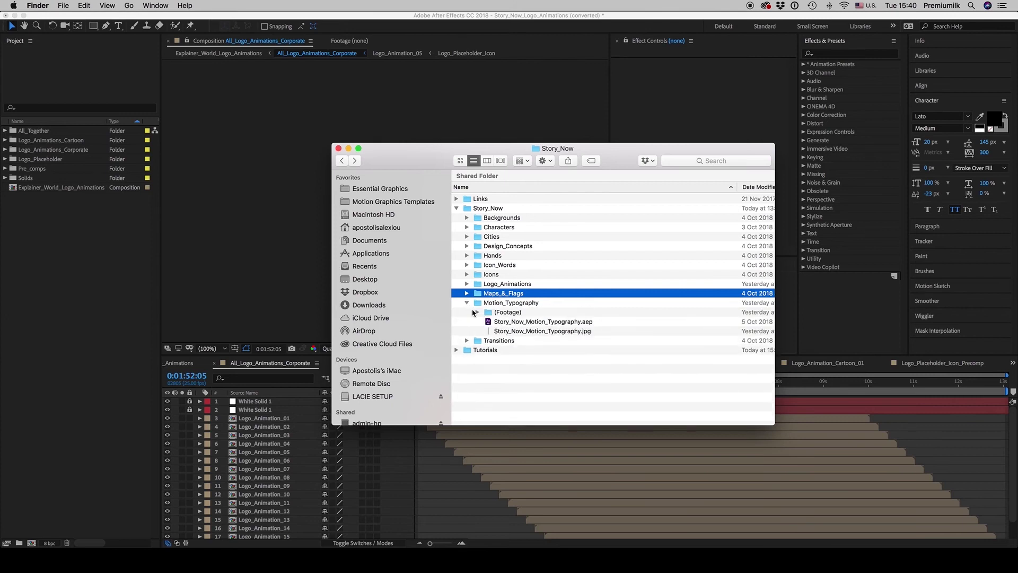
left_click(536, 322)
right_click(563, 322)
mouse_move(601, 336)
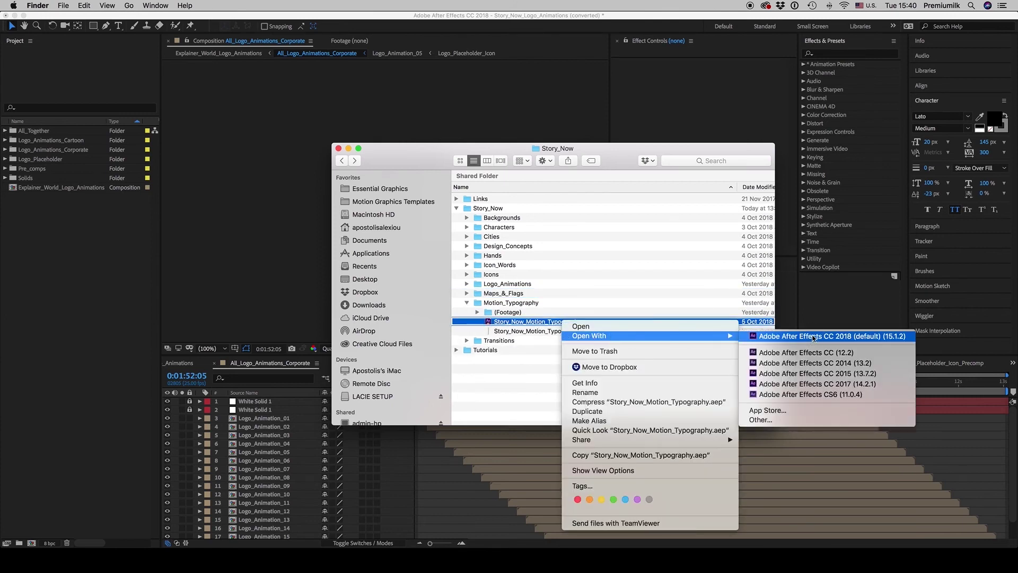
left_click(686, 339)
left_click(507, 298)
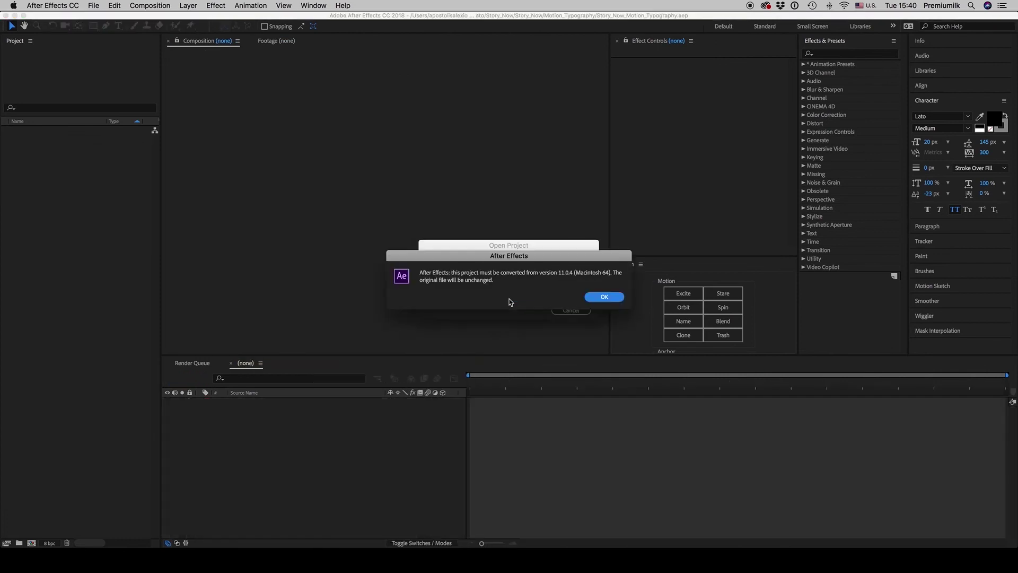
left_click(593, 299)
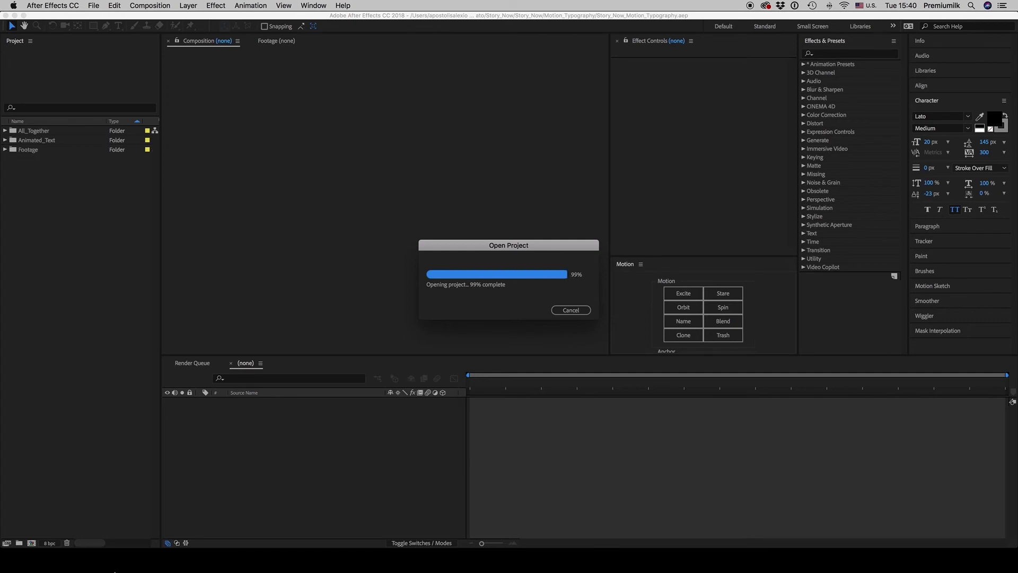
- View the Story_Now_Motion_Typography.jpg overview image from Finder, close it and return to the Motion Typography project in After Effects
left_click(25, 566)
left_click(564, 332)
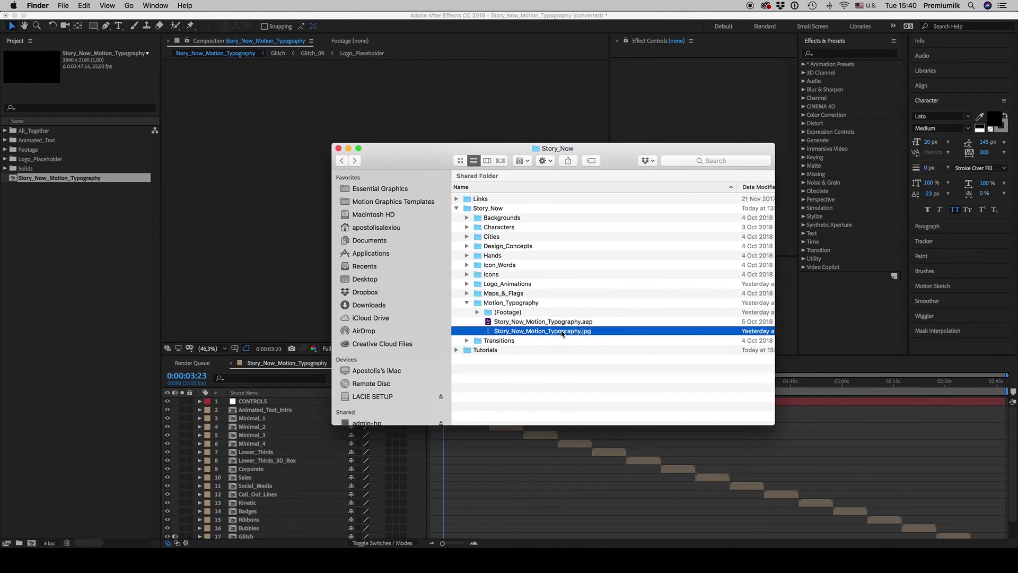
double_click(564, 332)
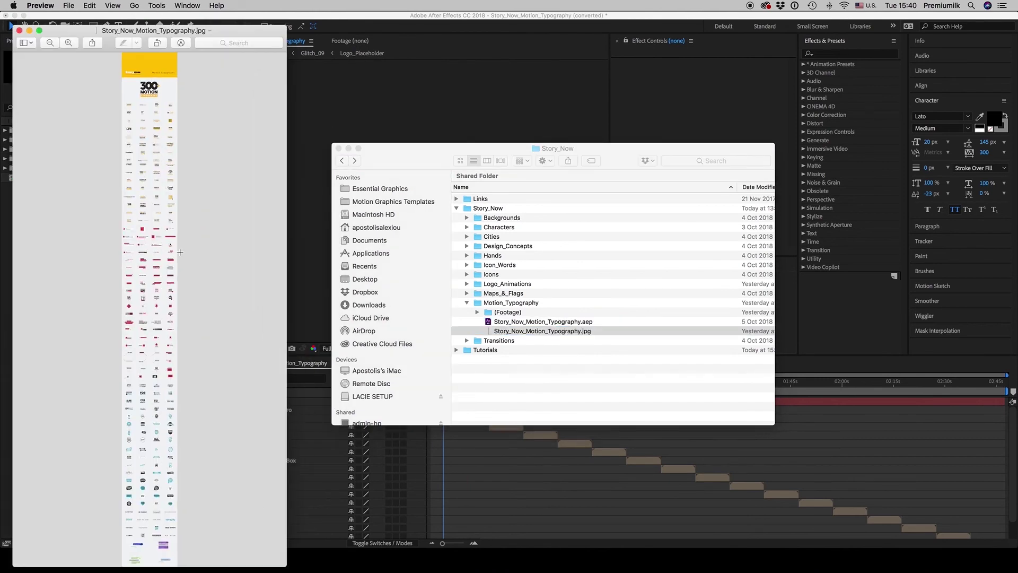
scroll(180, 253, "up", 10)
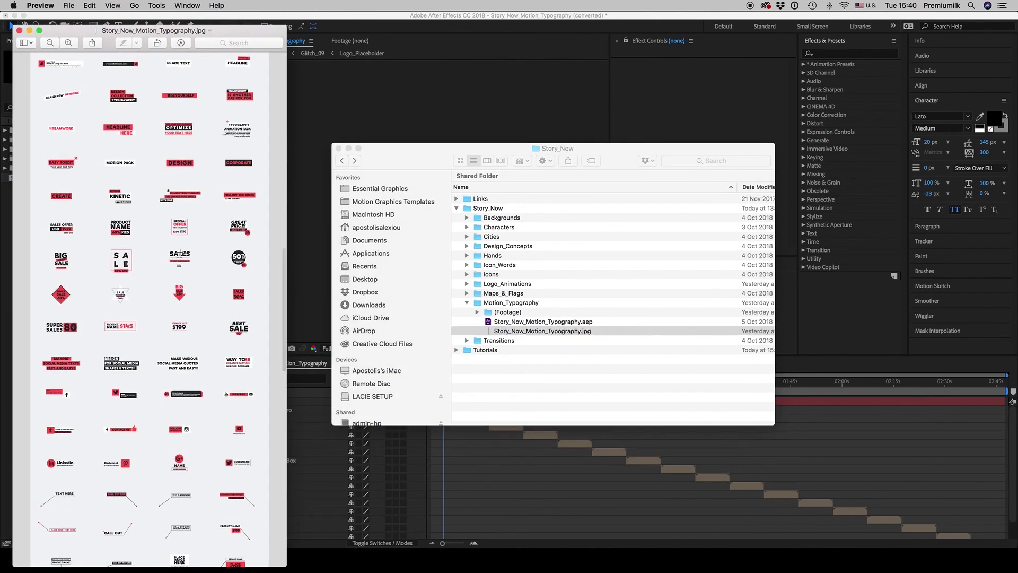
scroll(181, 253, "up", 10)
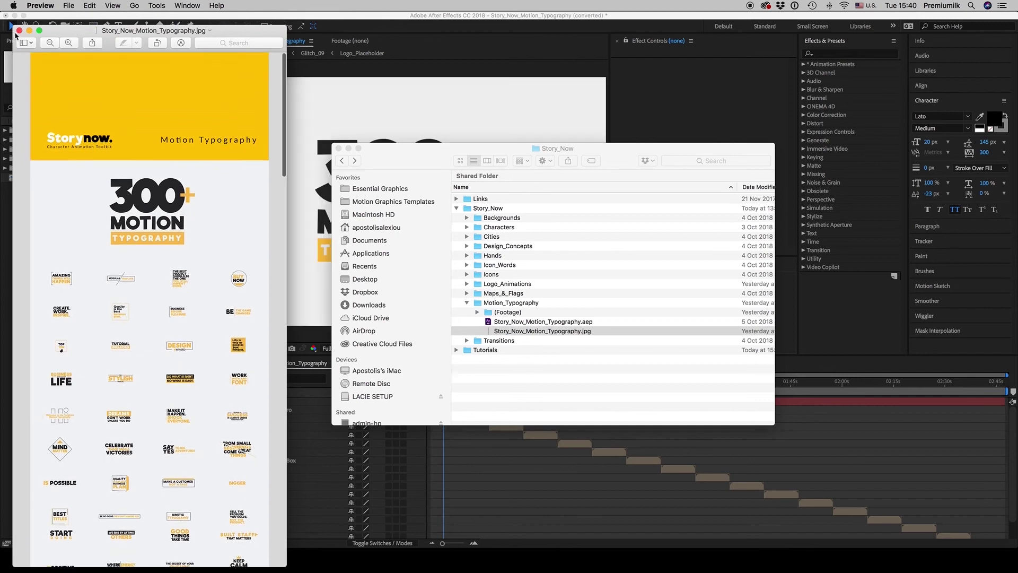
left_click(20, 30)
left_click(504, 463)
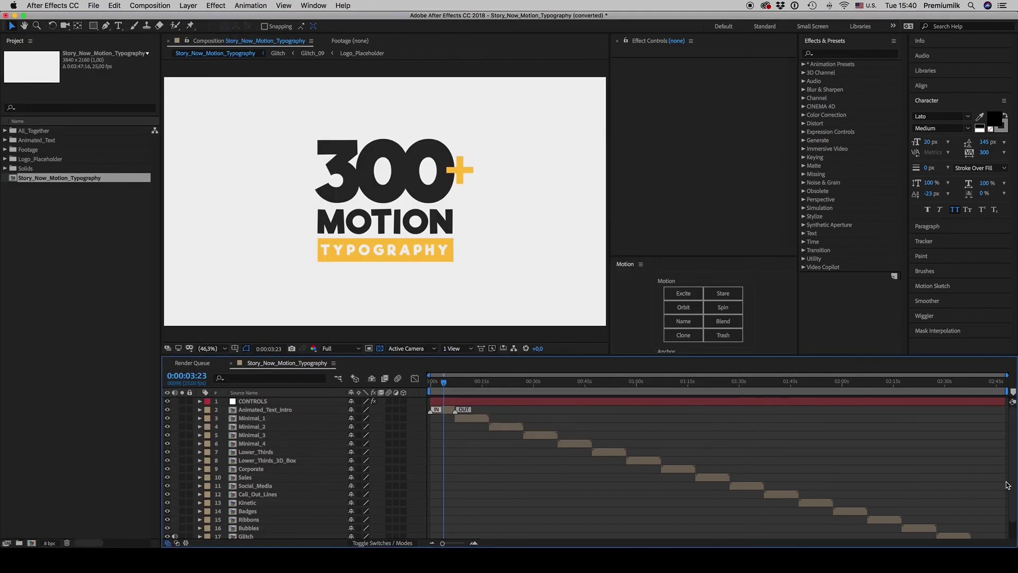
- Open the Minimal_1 composition from Story_Now_Motion_Typography and show it over the transparency grid
mouse_move(1008, 485)
left_mouse_down()
mouse_move(1009, 495)
mouse_move(1009, 485)
left_mouse_up()
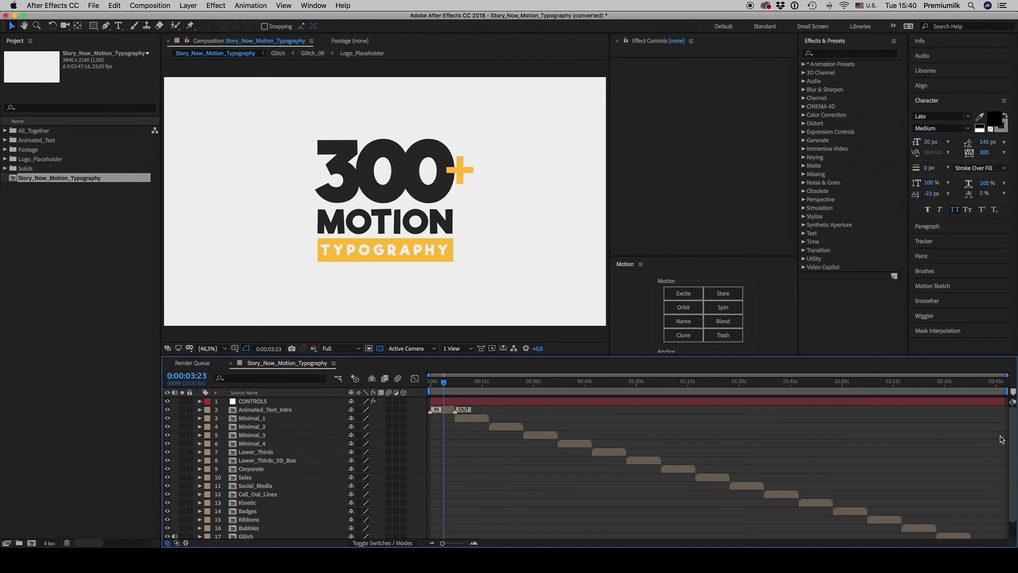
left_click(475, 381)
left_click(473, 420)
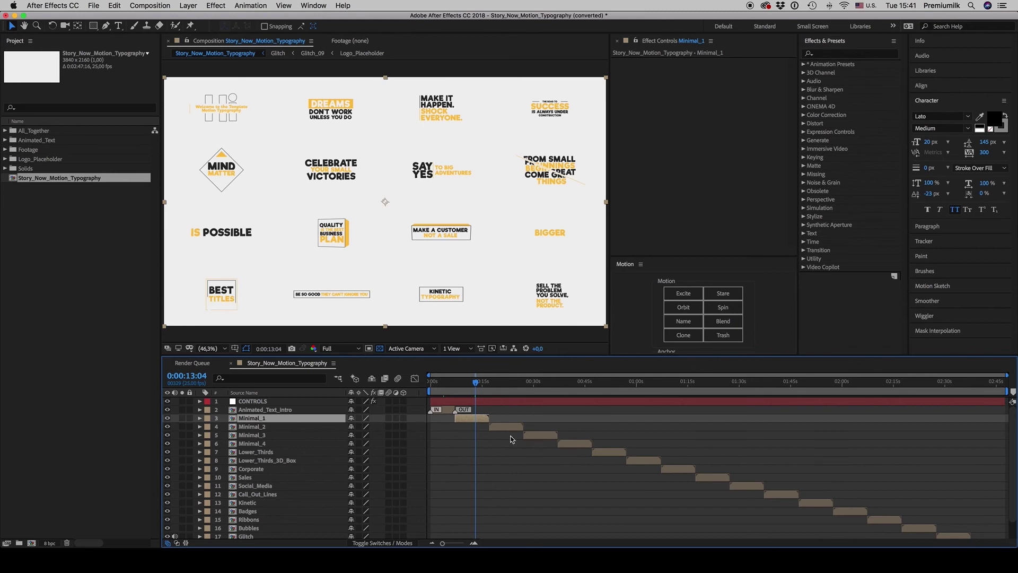
double_click(478, 420)
left_click(380, 348)
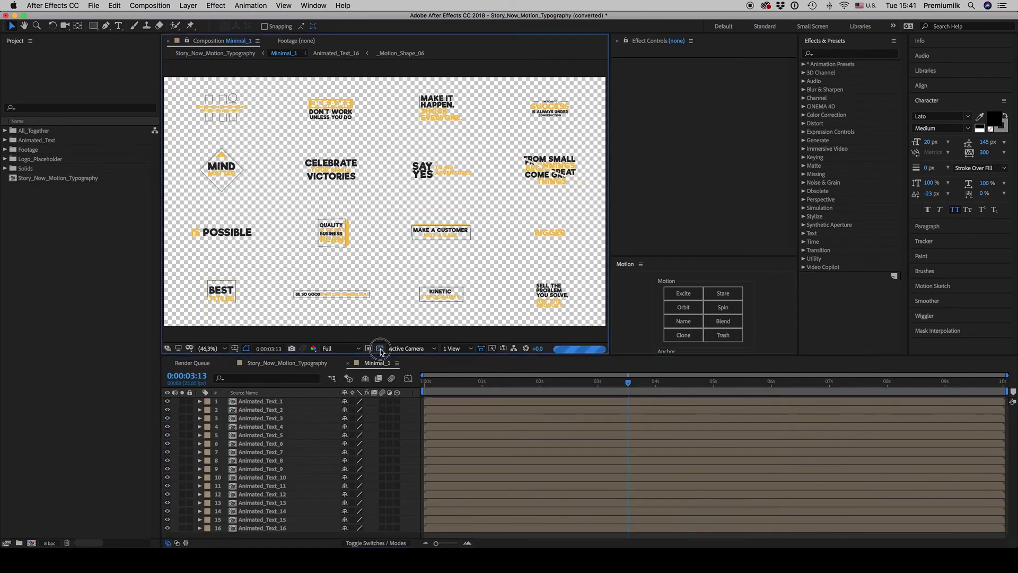
- Open the Animated_Text_2 composition from Minimal_1 and scrub through its text animation
left_click(271, 411)
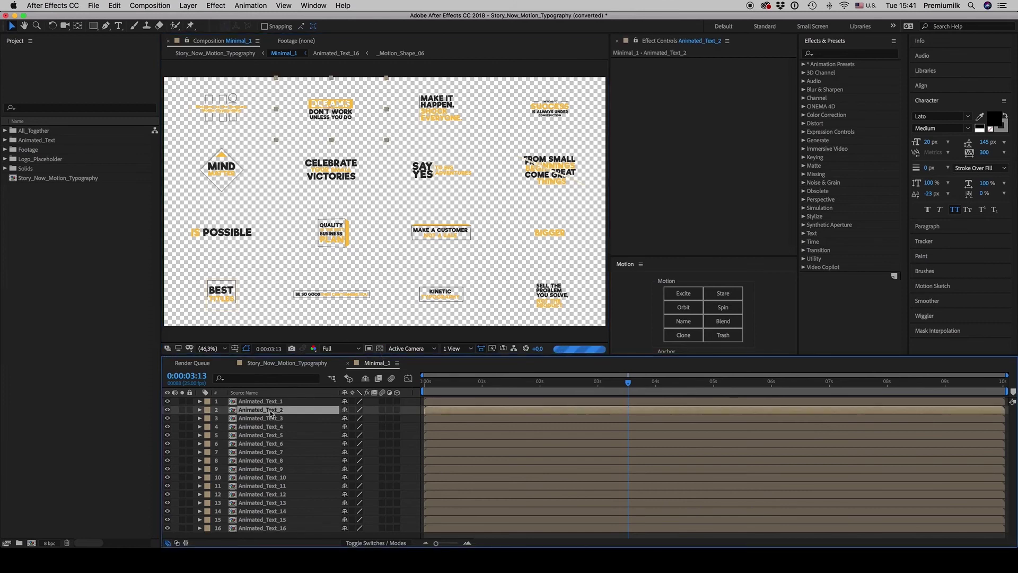
double_click(271, 412)
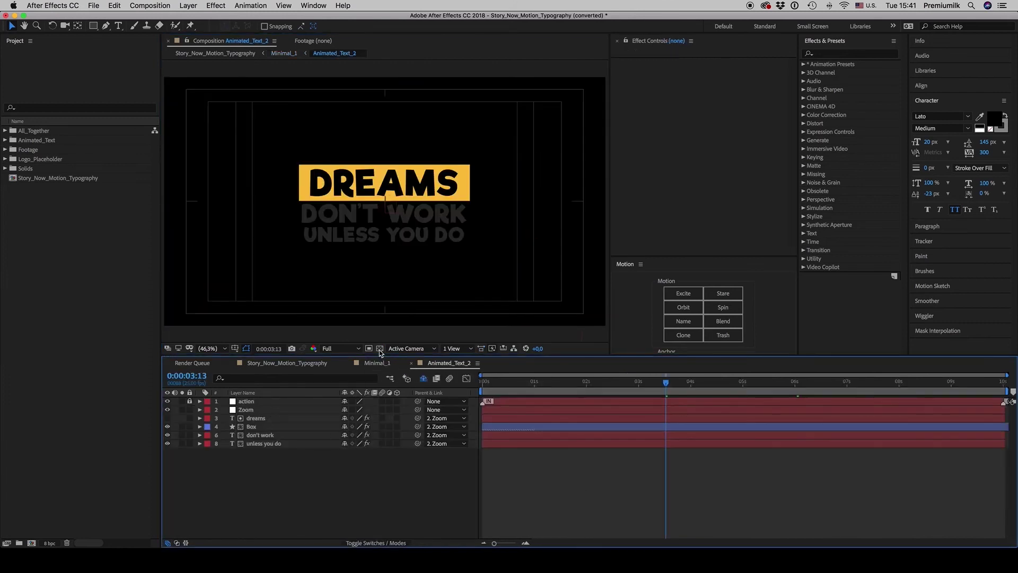
left_click(380, 349)
left_click(380, 349)
left_click_drag(589, 385, 599, 384)
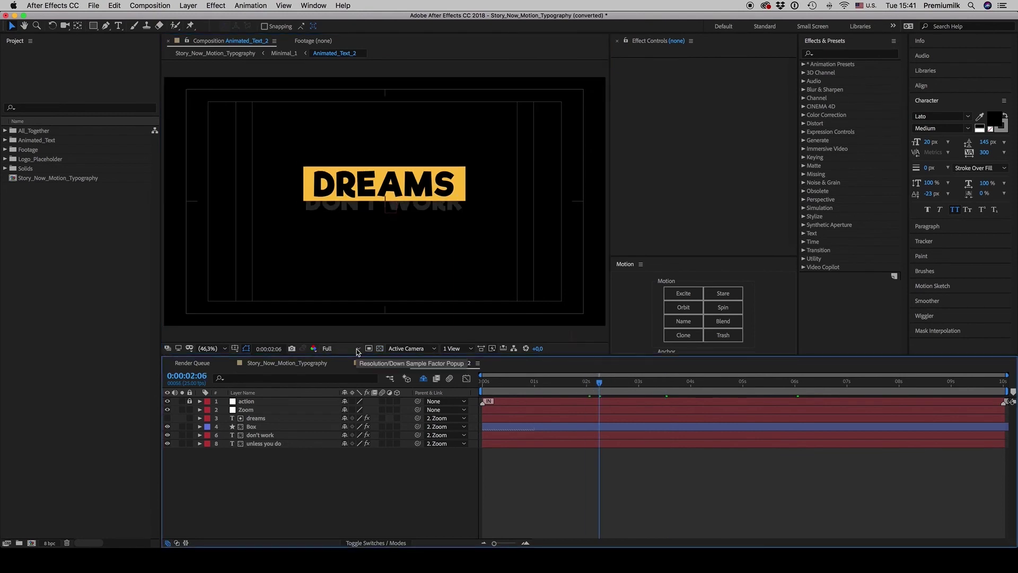
- Replace the text of the "don't work" layer in Animated_Text_2 with "small"
double_click(260, 435)
left_click(265, 449)
key("space")
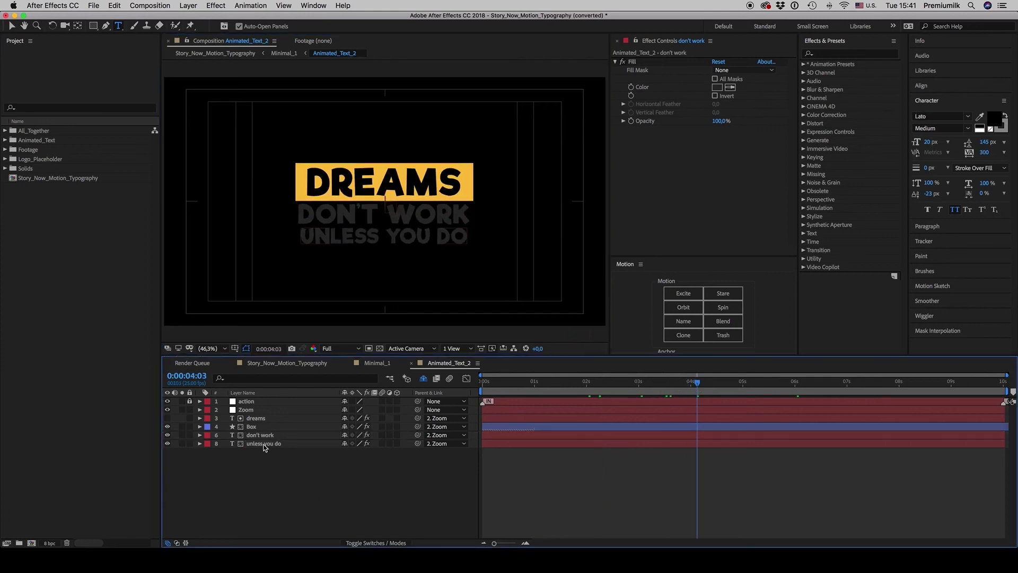
left_click(261, 435)
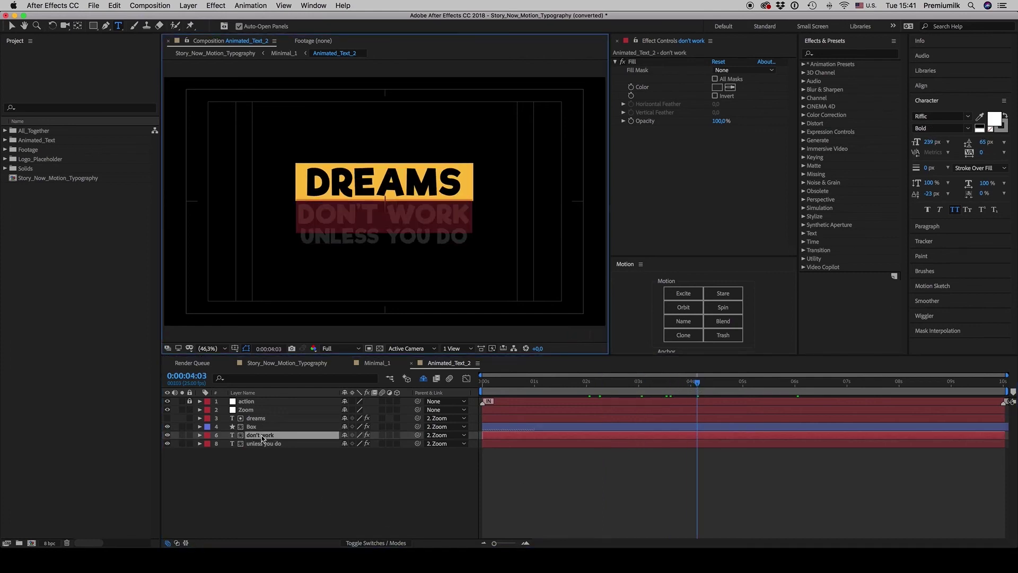
type("small")
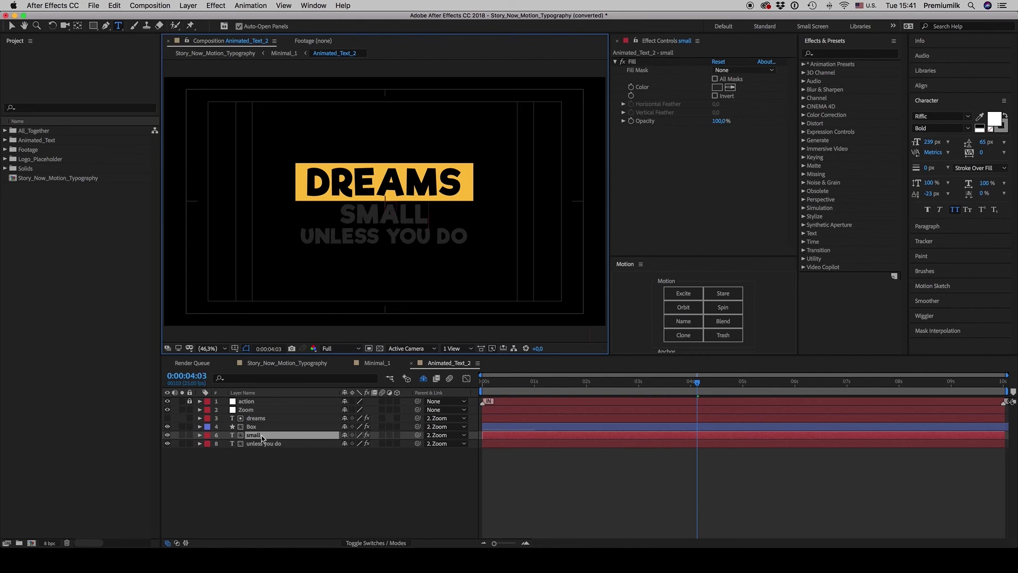
type(" te")
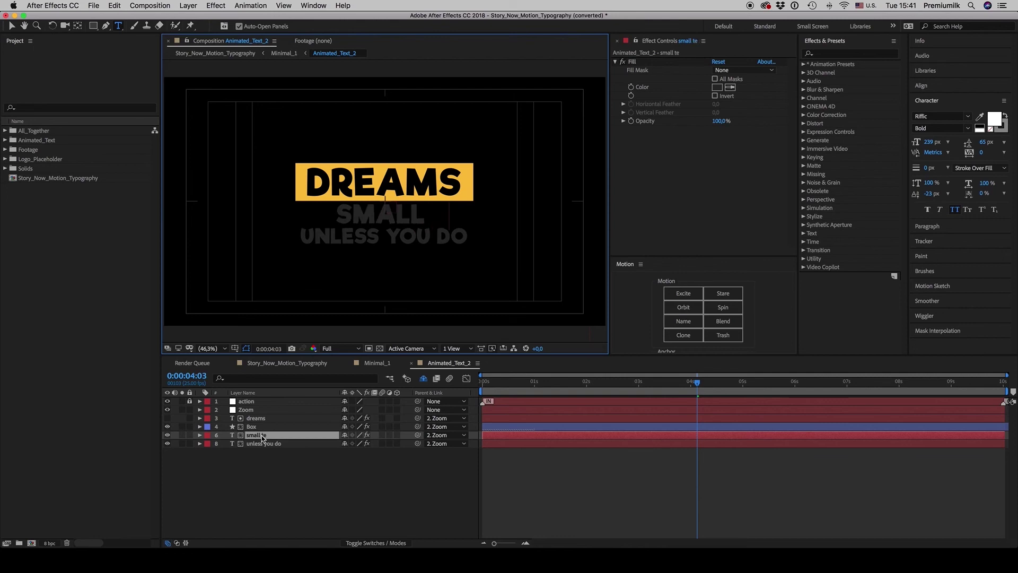
type("xt")
left_click_drag(396, 212, 472, 219)
key("BackSpace")
left_click(638, 370)
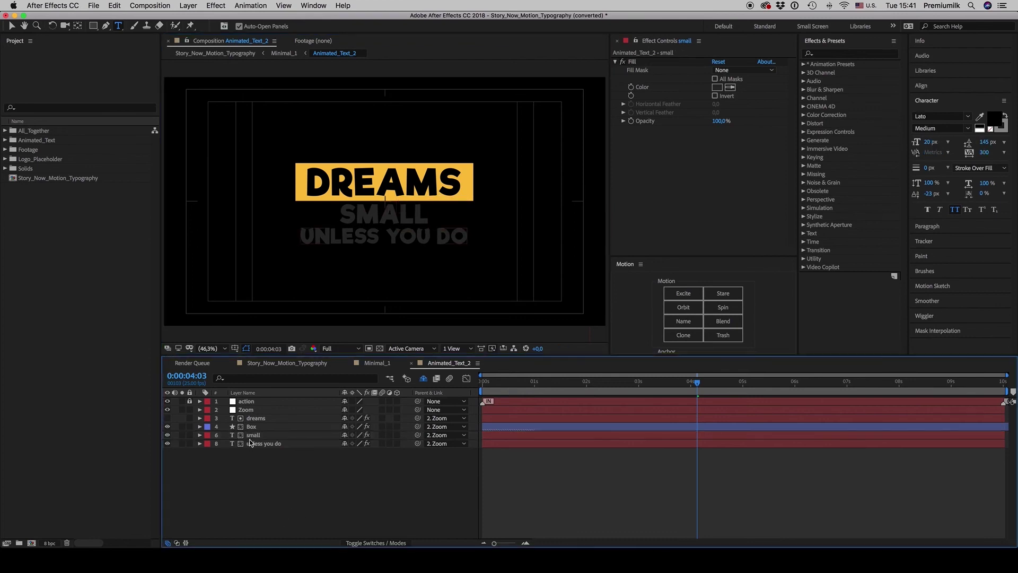
- Widen the letter tracking of the "small" text layer to 600, and increase it to 800
left_click_drag(981, 153, 1015, 158)
left_click(985, 152)
type("600")
key("Return")
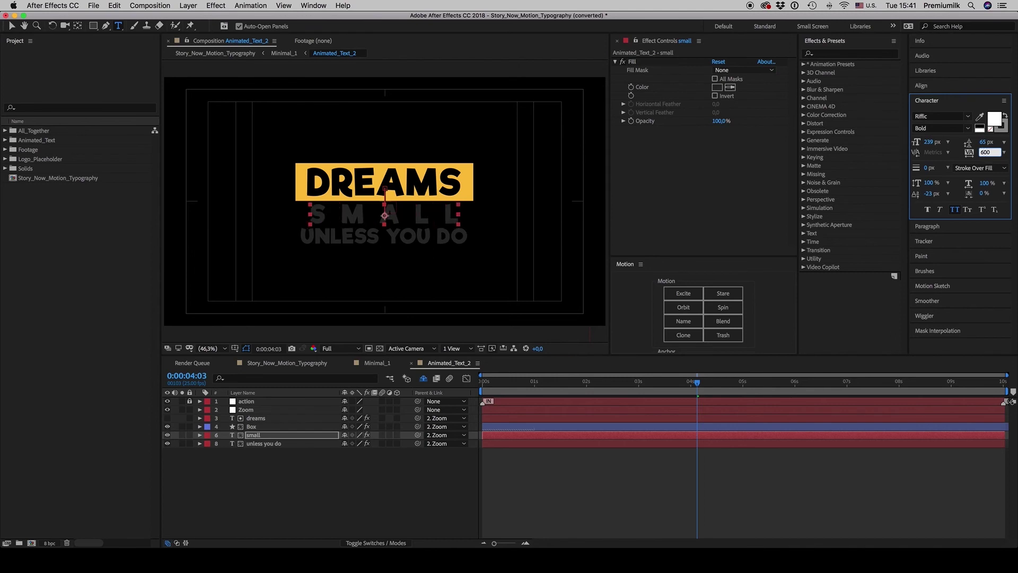
left_click(965, 153)
type("800")
key("Return")
left_click(624, 479)
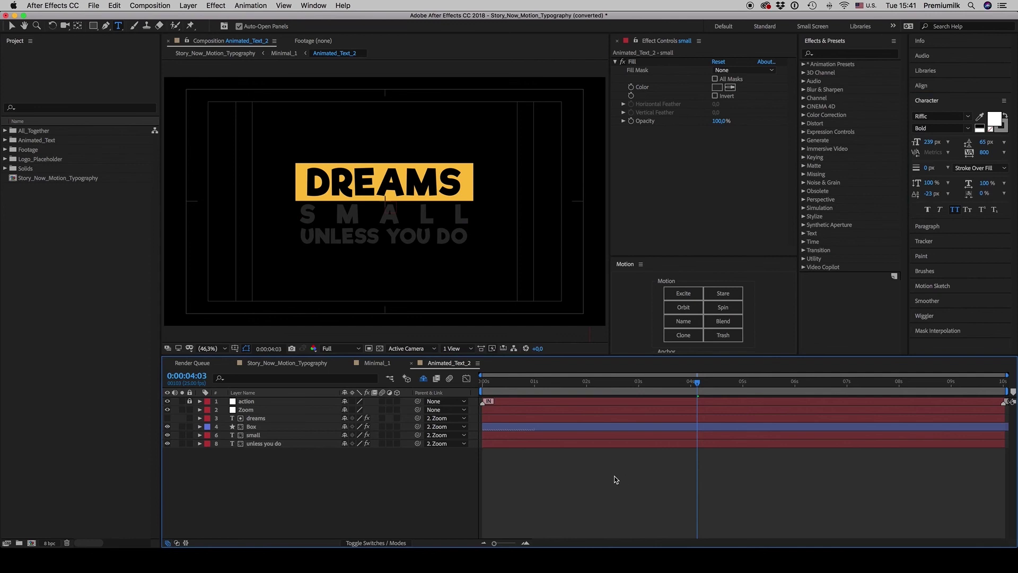
left_click(254, 435)
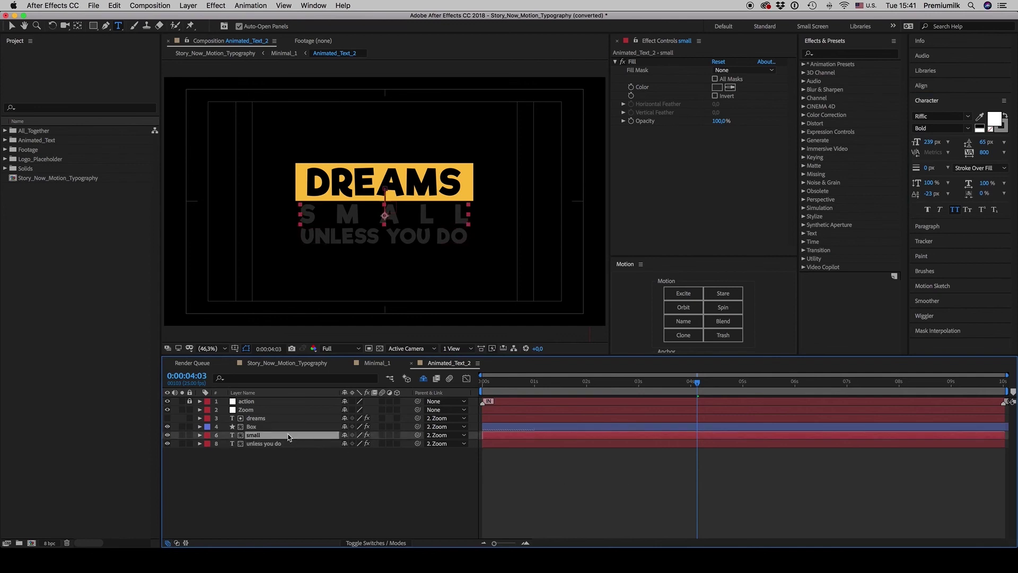
left_click(257, 419)
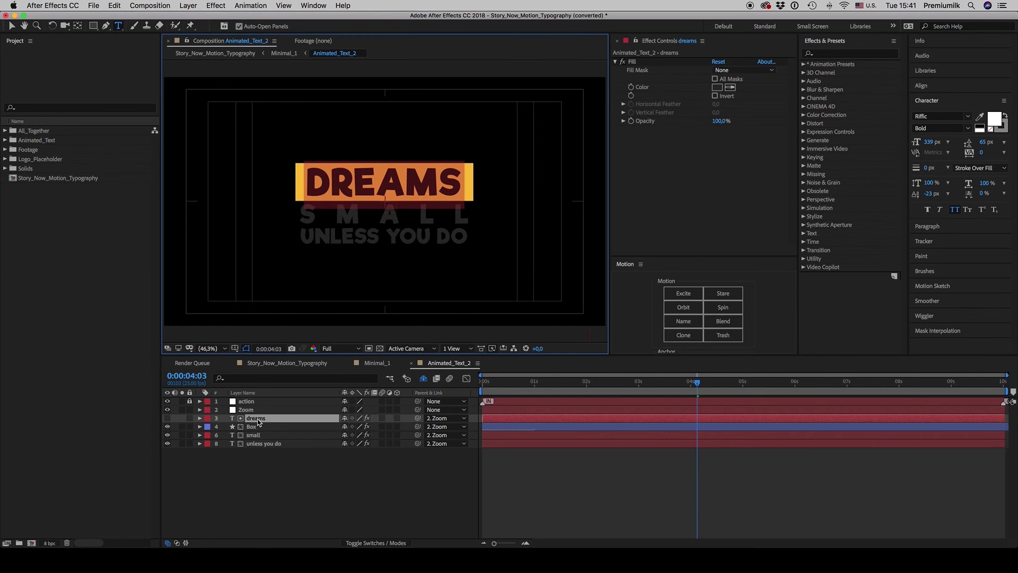
type("do")
key("Return")
type("ti")
key("Return")
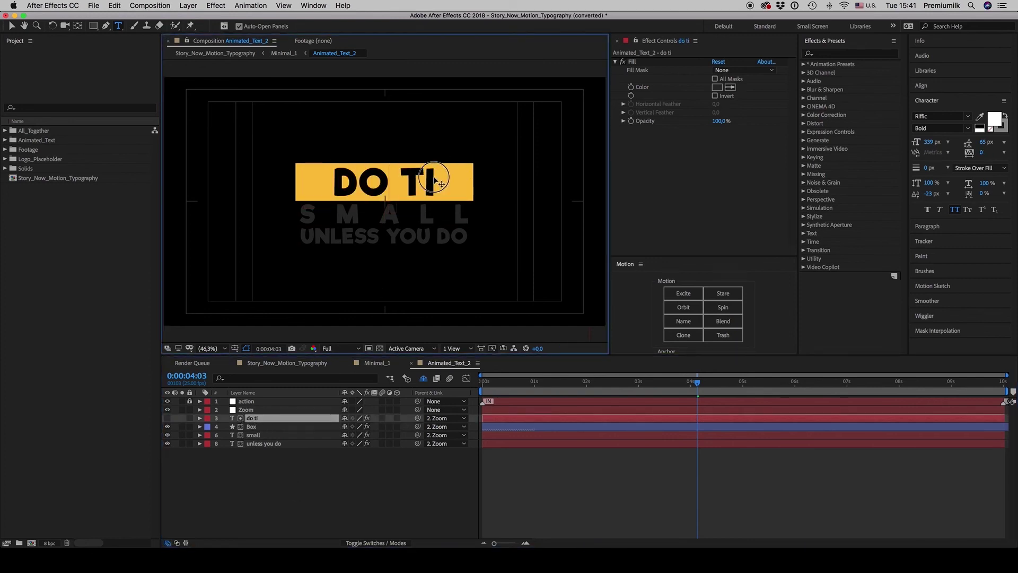
- Replace the text of the title on the yellow box in Animated_Text_2 with "work"
left_click(344, 183)
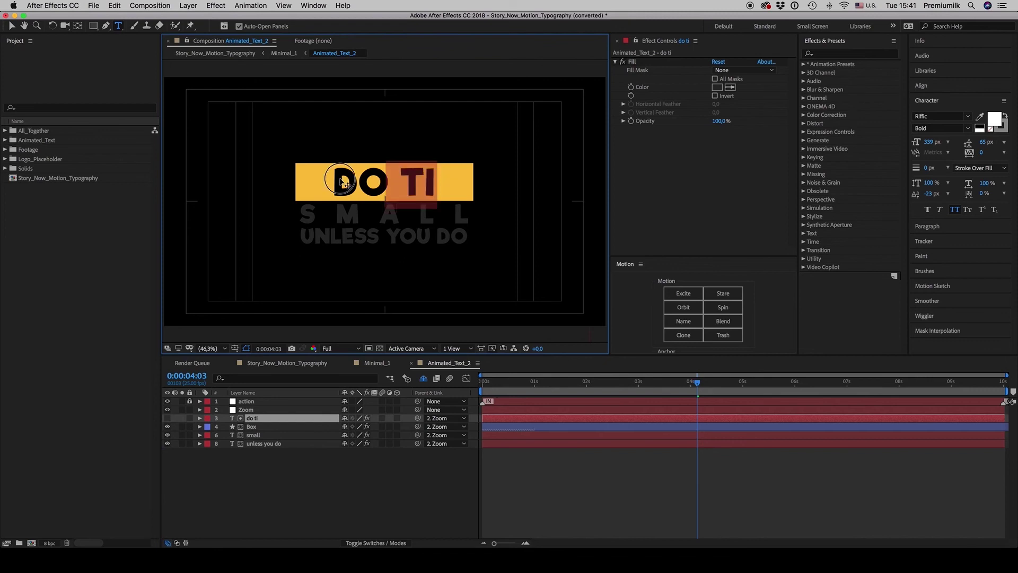
triple_click(342, 181)
type("wor")
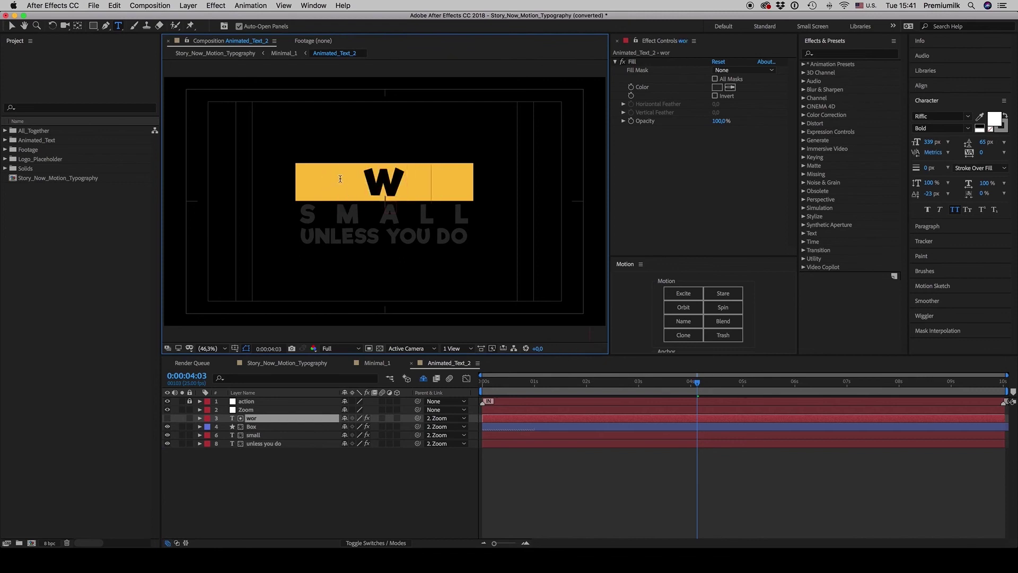
type("k")
- Set the "work" text layer's font size to 320 px and its letter tracking to 290
left_click(268, 421)
left_click_drag(928, 141, 902, 143)
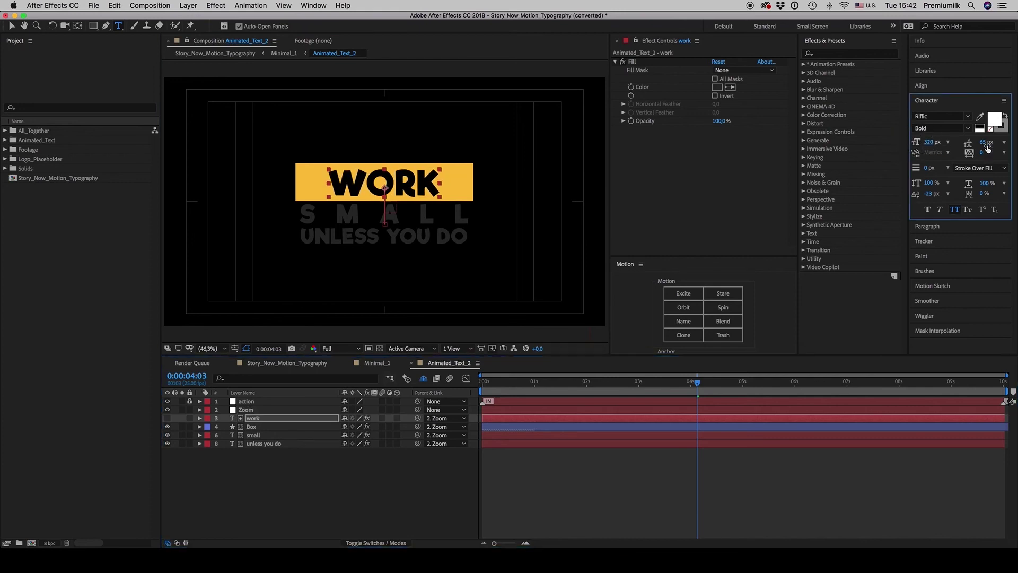
left_click_drag(982, 155, 1015, 149)
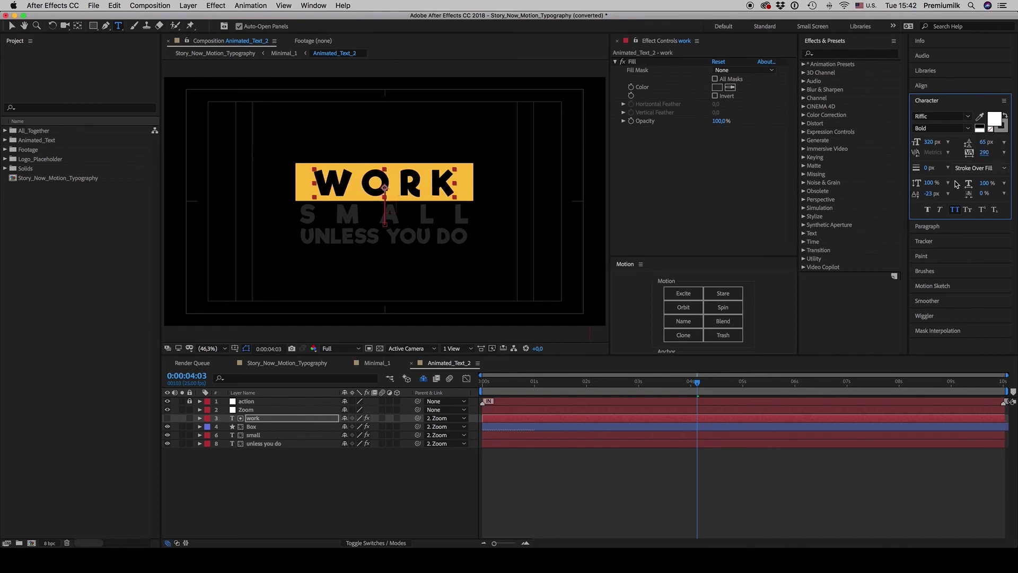
left_click(553, 500)
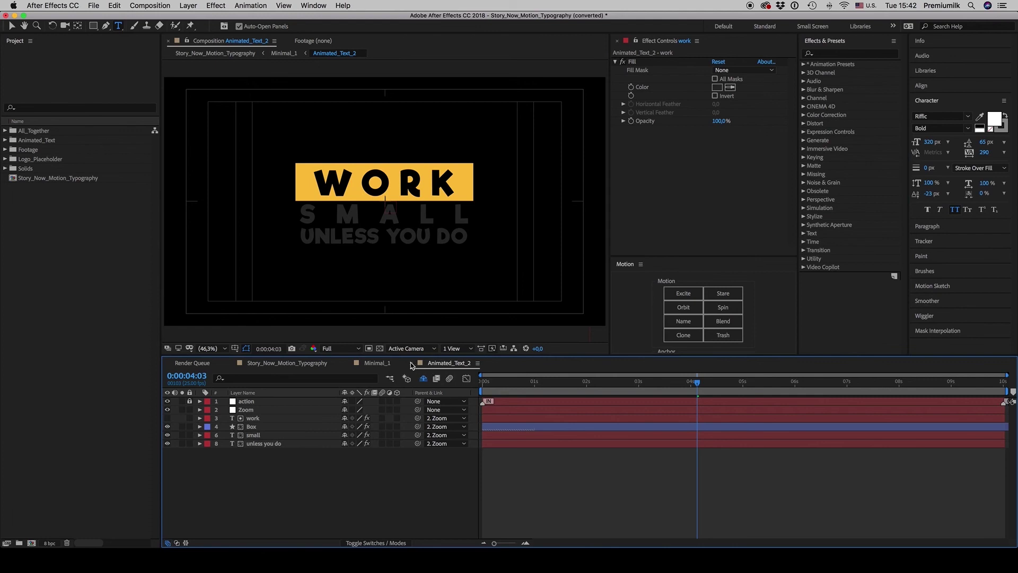
- Play the Animated_Text_2 animation from the start and scrub through its second half with the title guides hidden or shown
key("Home")
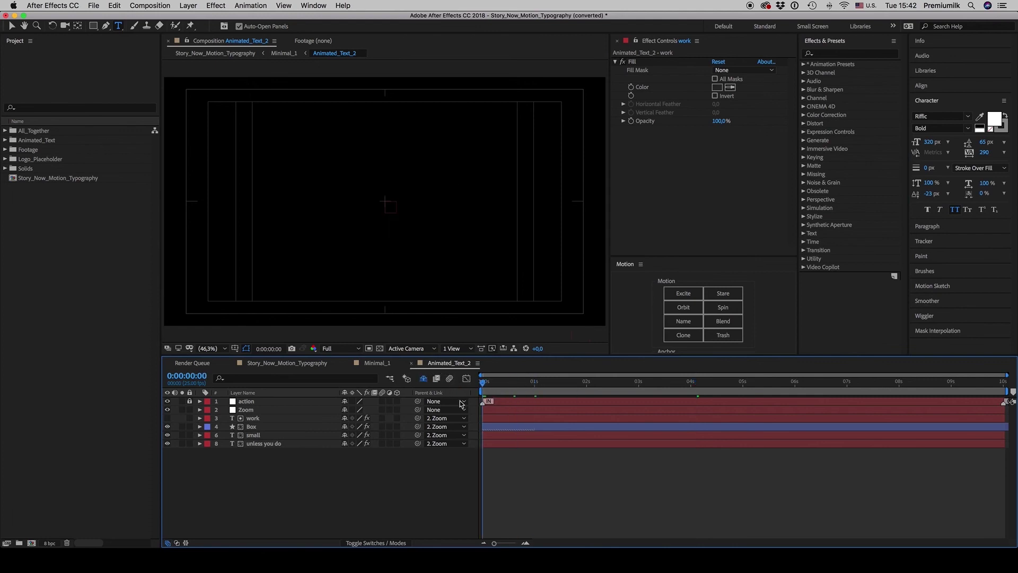
key("space")
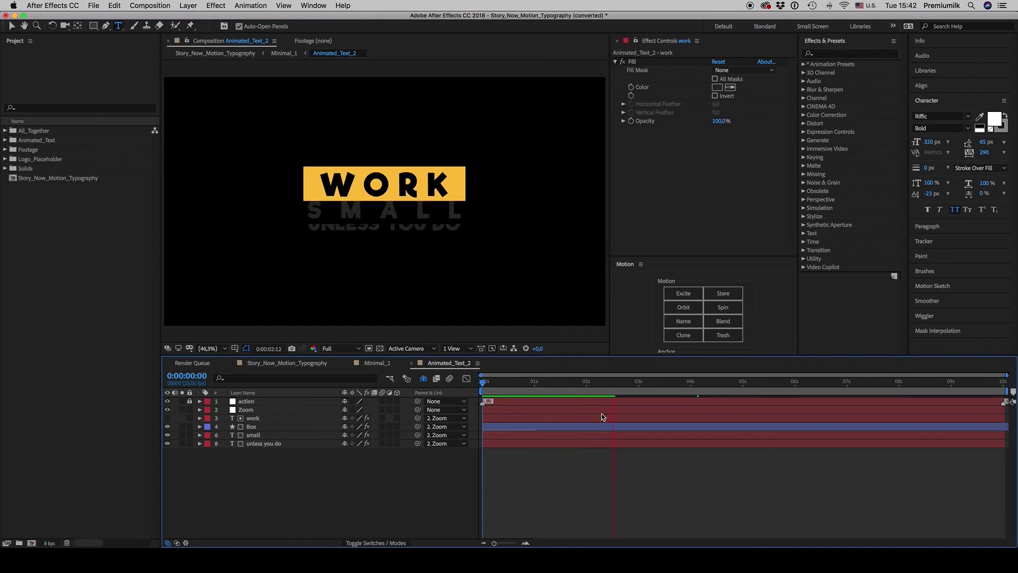
left_click(880, 383)
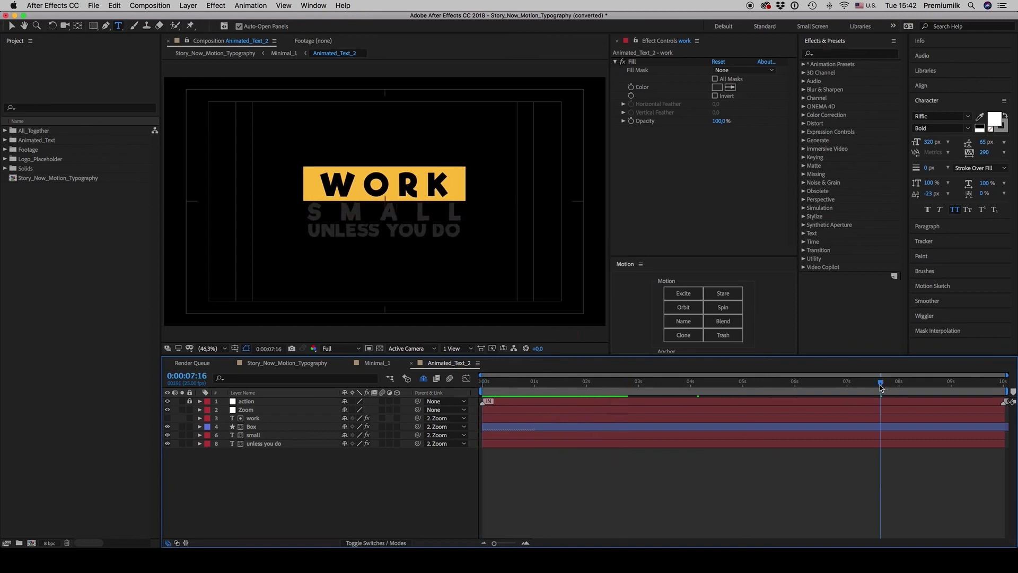
key("apostrophe")
left_click_drag(886, 387, 730, 395)
- Reveal the Zoom layer's Scale keyframes, scrub through the animation they control, and collapse the layer again
left_click(245, 410)
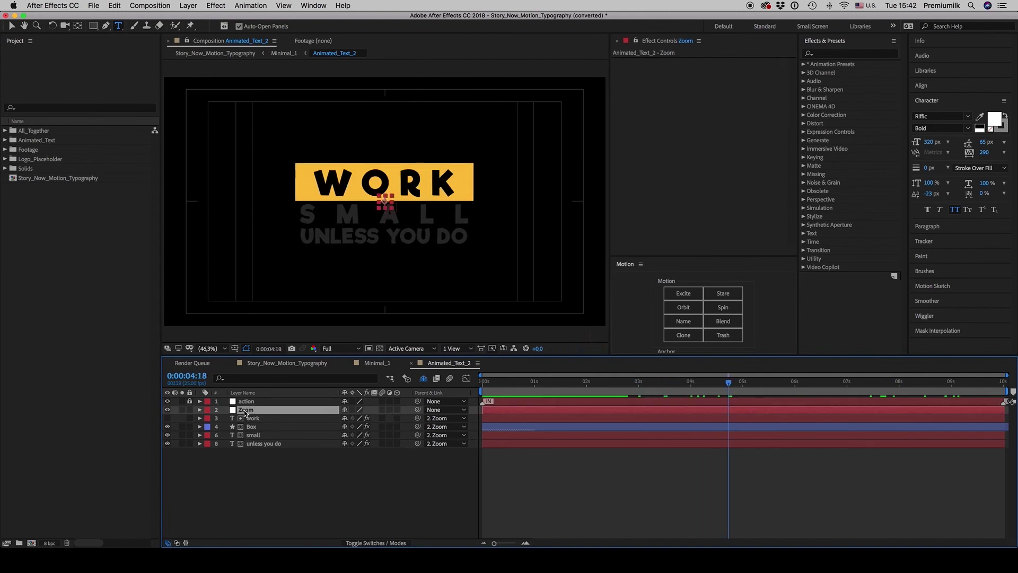
key("u")
left_click_drag(581, 395, 997, 398)
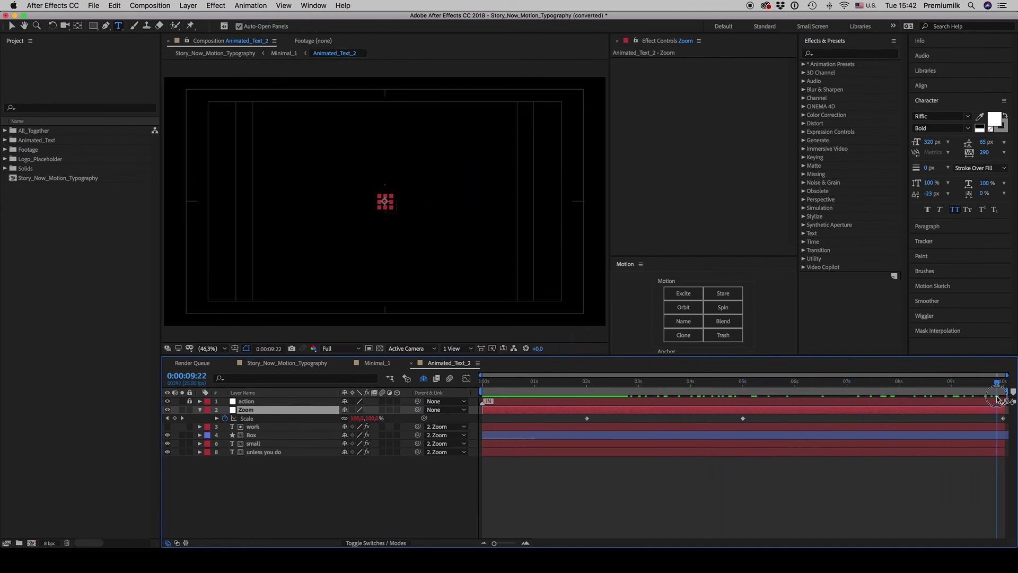
left_click(345, 472)
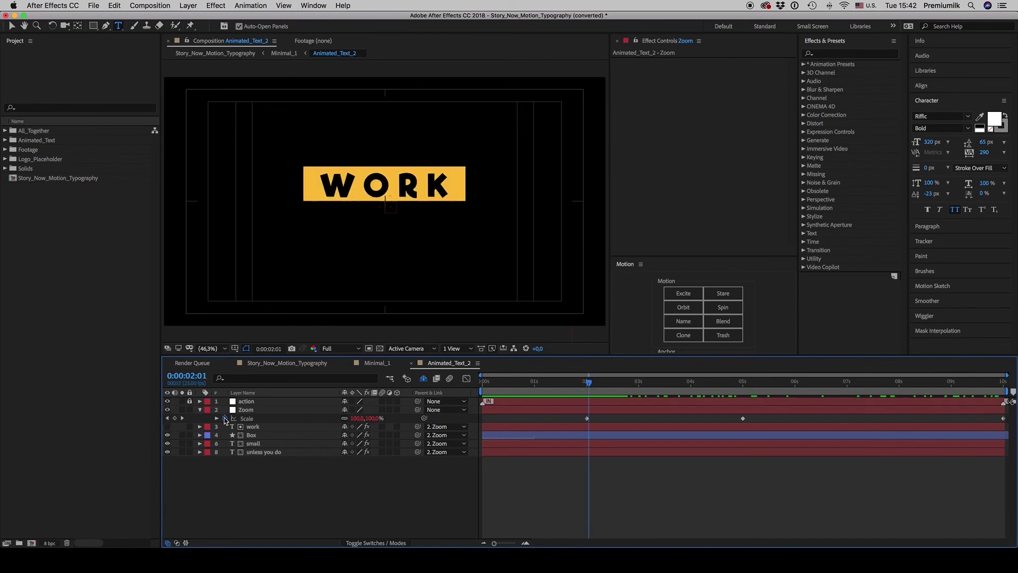
left_click(200, 409)
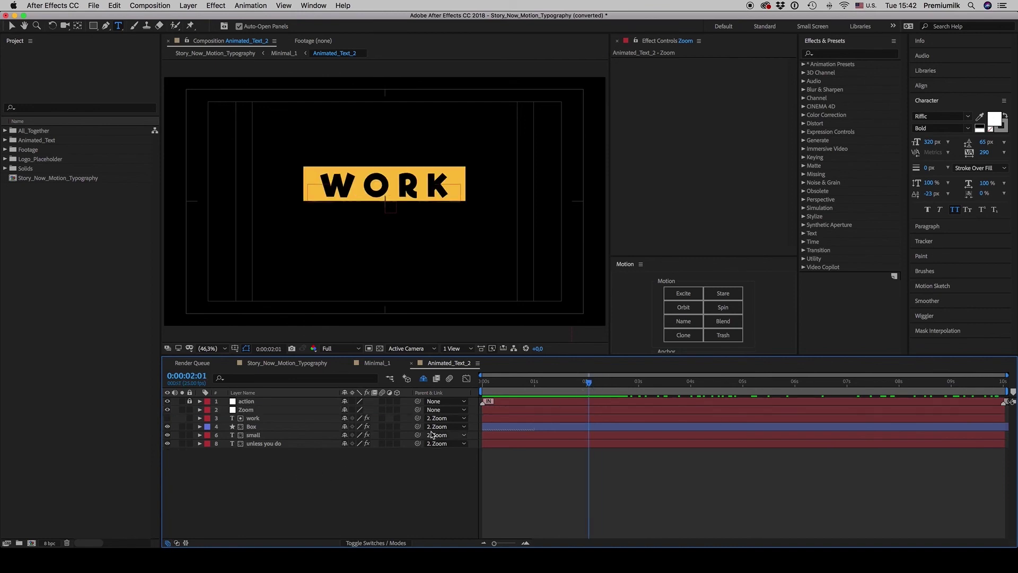
- Close Animated_Text_2 and Minimal_1 and move to the Lower_Thirds section in Story_Now_Motion_Typography
left_click(411, 363)
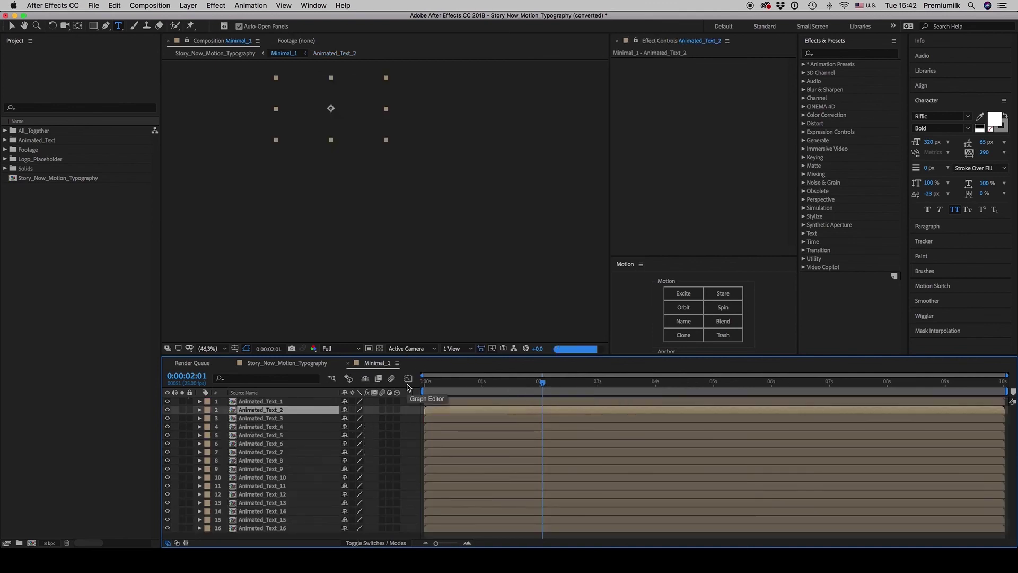
left_click(349, 363)
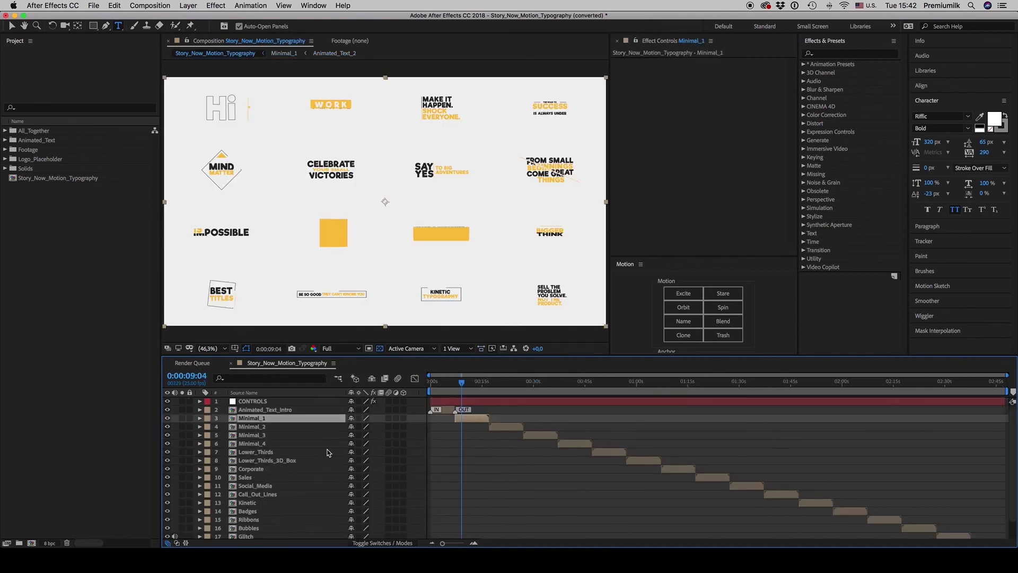
left_click(259, 453)
left_click(611, 382)
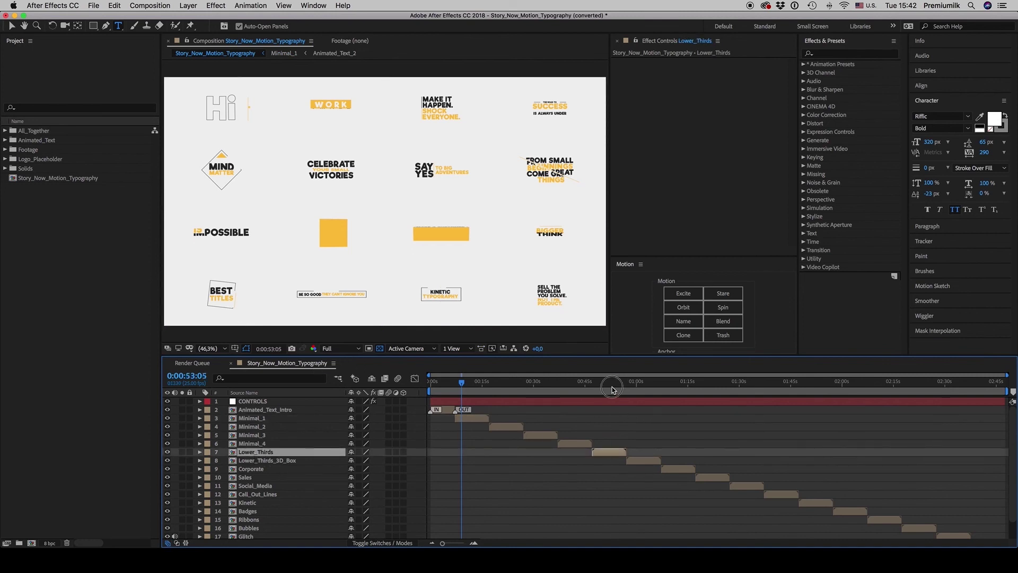
- Open the Lower_Thirds composition and set its preview resolution to Quarter
double_click(612, 454)
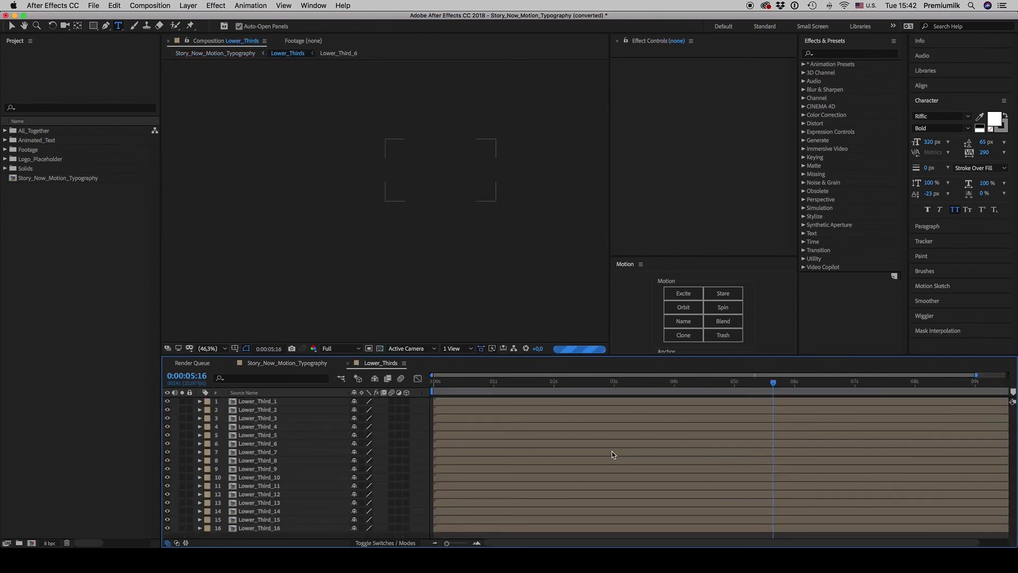
left_click(335, 349)
left_click(339, 404)
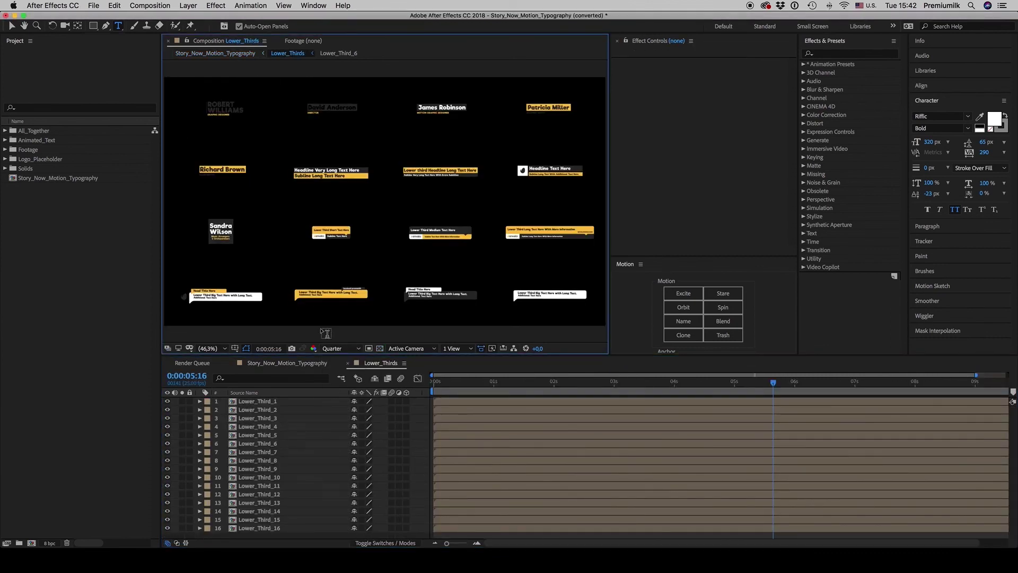
- Open the Lower_Third_14 composition from Lower_Thirds and scrub to about 0:00:02:23 in its animation
left_click(12, 27)
left_click(339, 297)
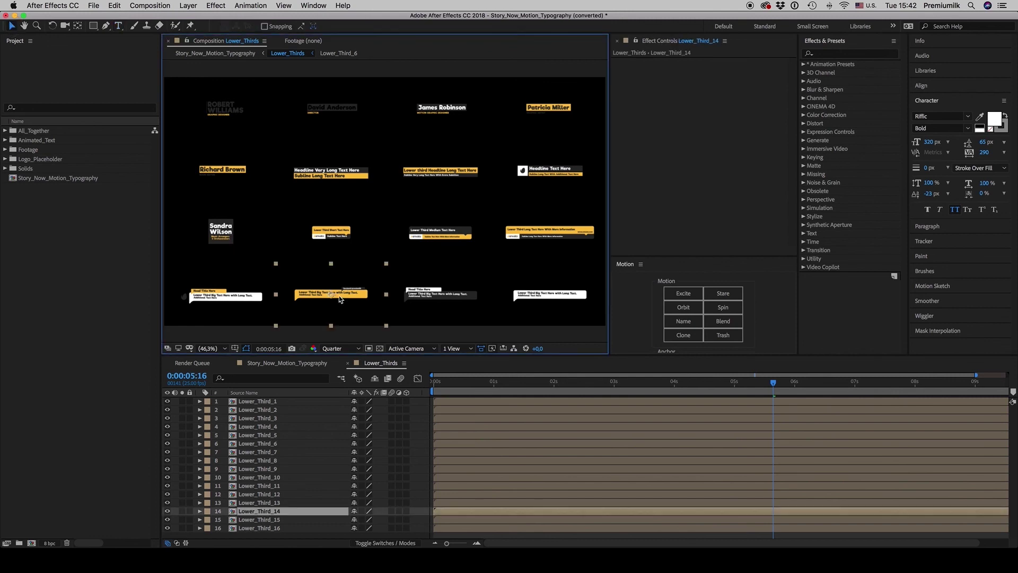
double_click(354, 299)
mouse_move(684, 381)
left_mouse_down()
mouse_move(612, 383)
mouse_move(693, 385)
left_mouse_up()
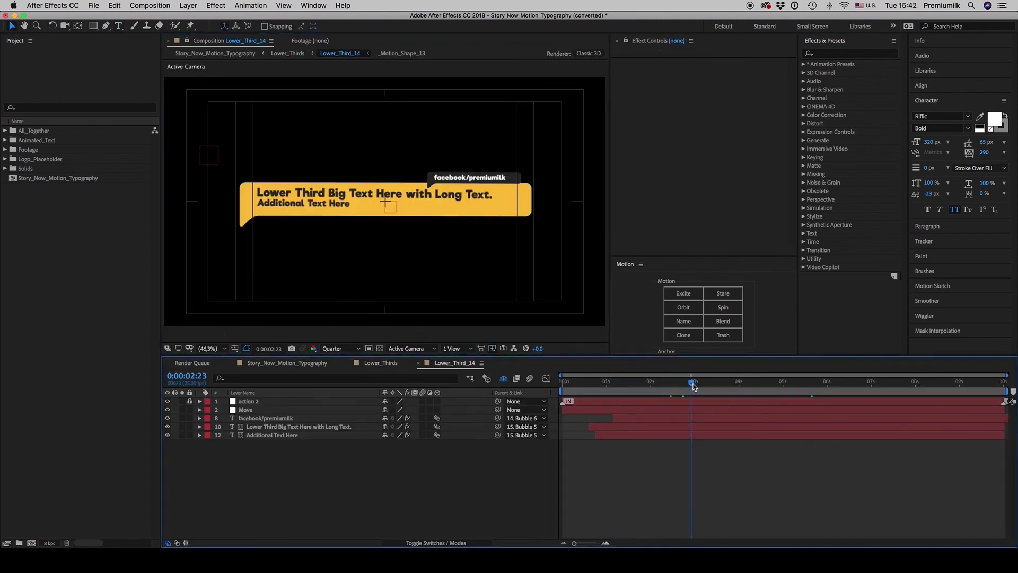
- Close the lower third compositions and show the Call_Out_Lines section in Story_Now_Motion_Typography
left_click(420, 365)
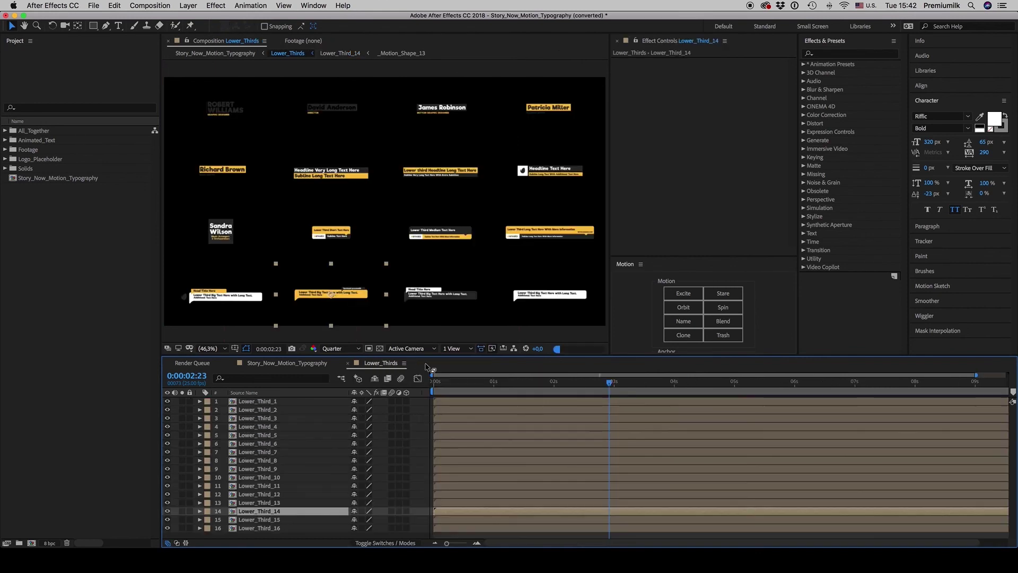
left_click(350, 363)
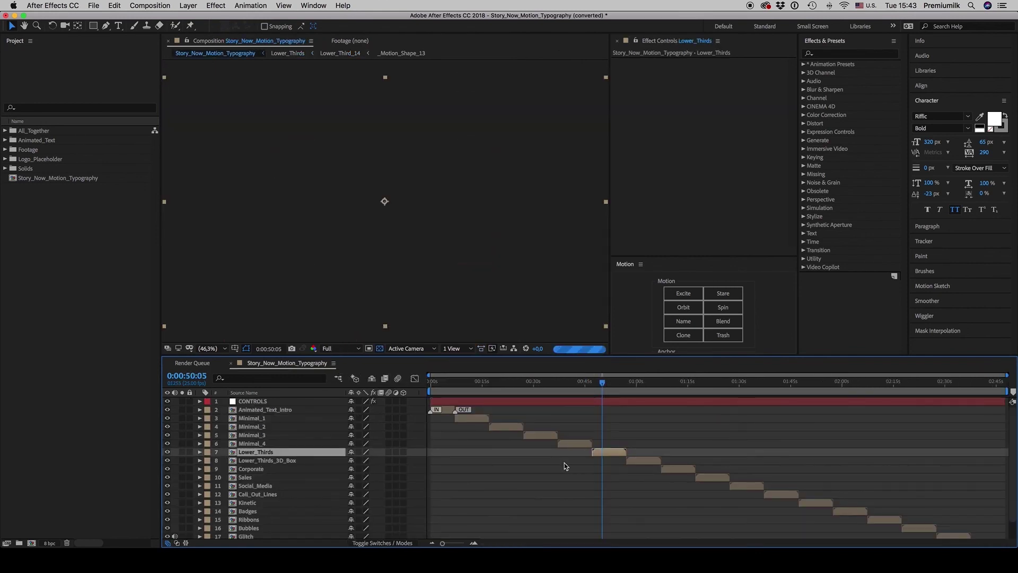
left_click(254, 477)
left_click(259, 503)
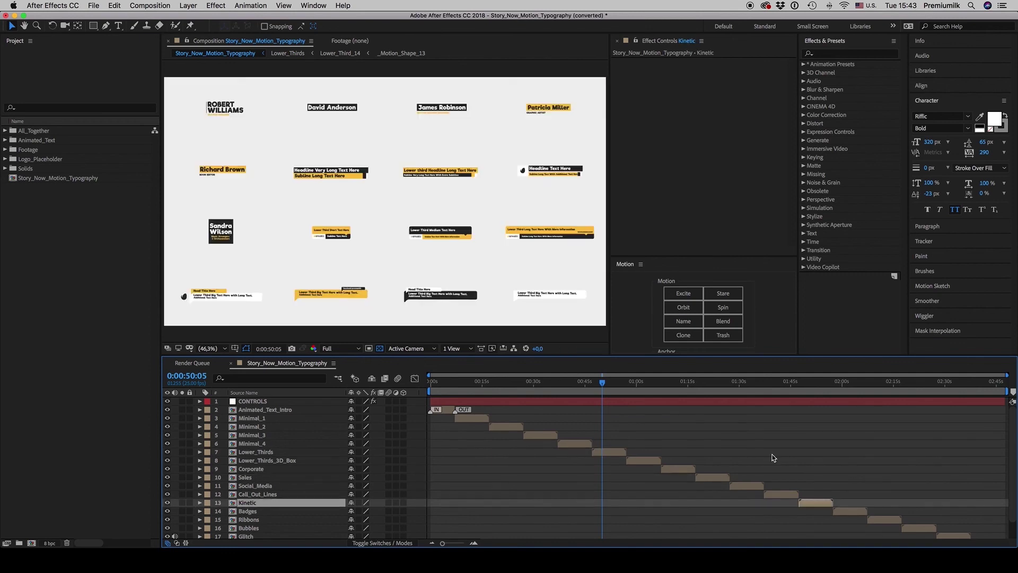
left_click(817, 393)
left_click(255, 500)
left_click(255, 495)
left_click(785, 391)
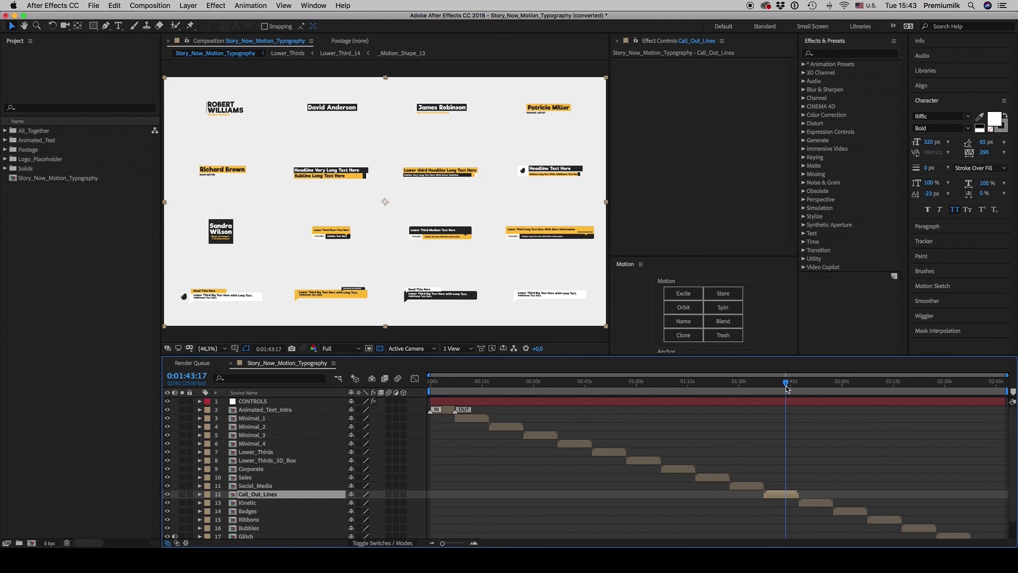
- Show the Glitch and Chatting sections of Story_Now_Motion_Typography
scroll(711, 427, "down", 2)
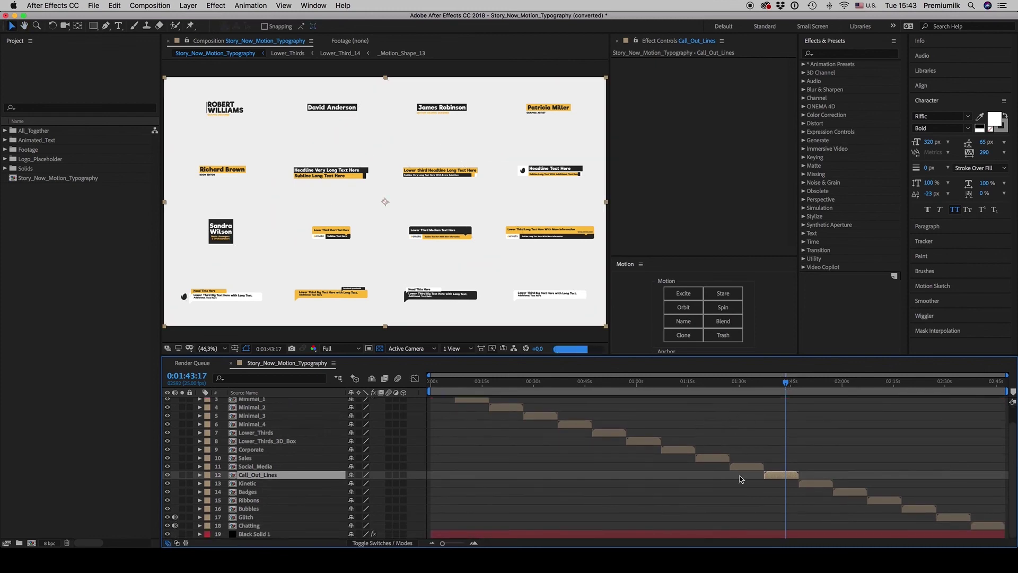
left_click(254, 502)
left_click(885, 386)
left_click_drag(949, 383, 942, 457)
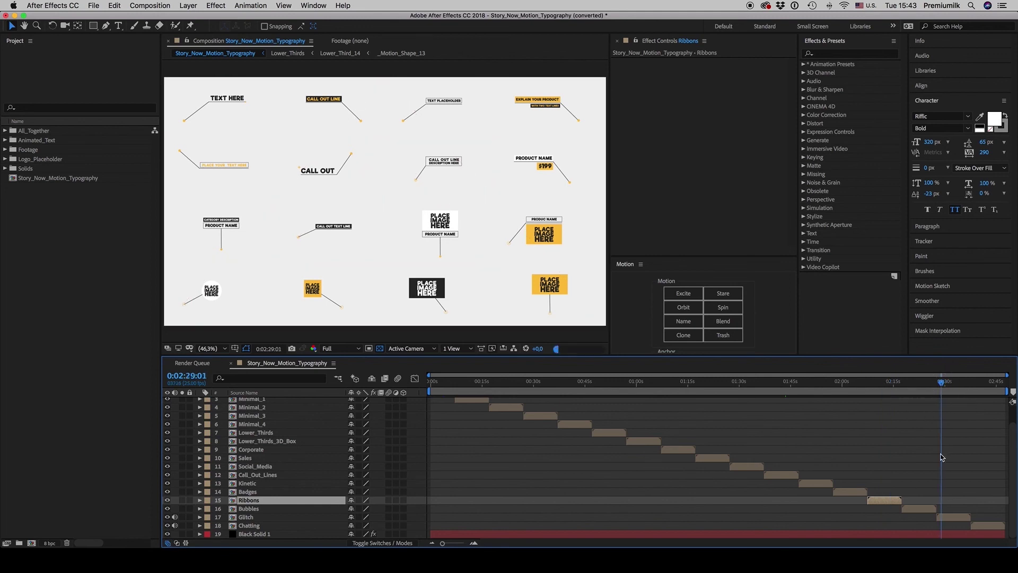
left_click(954, 519)
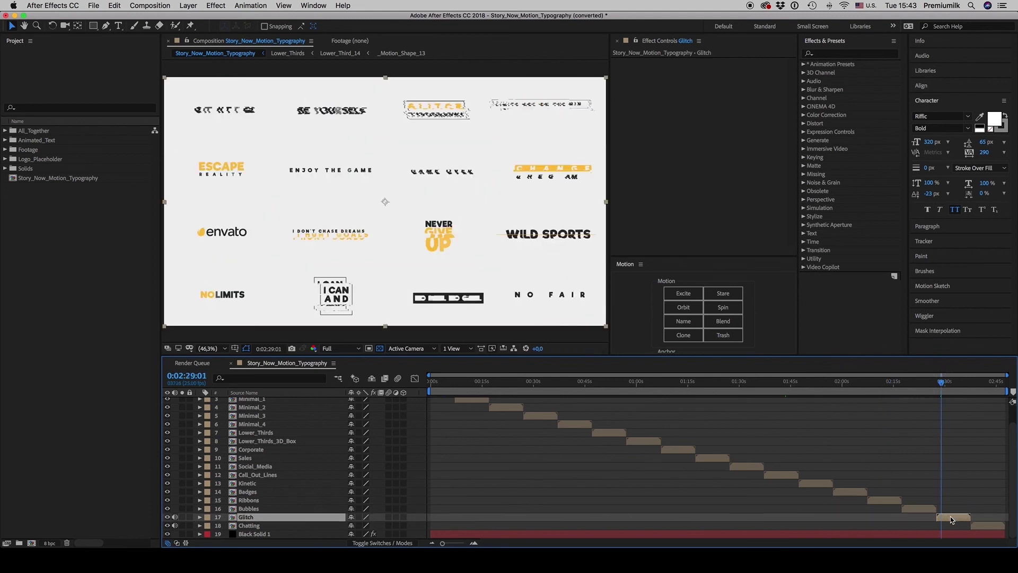
left_click(983, 383)
left_click_drag(984, 385, 984, 384)
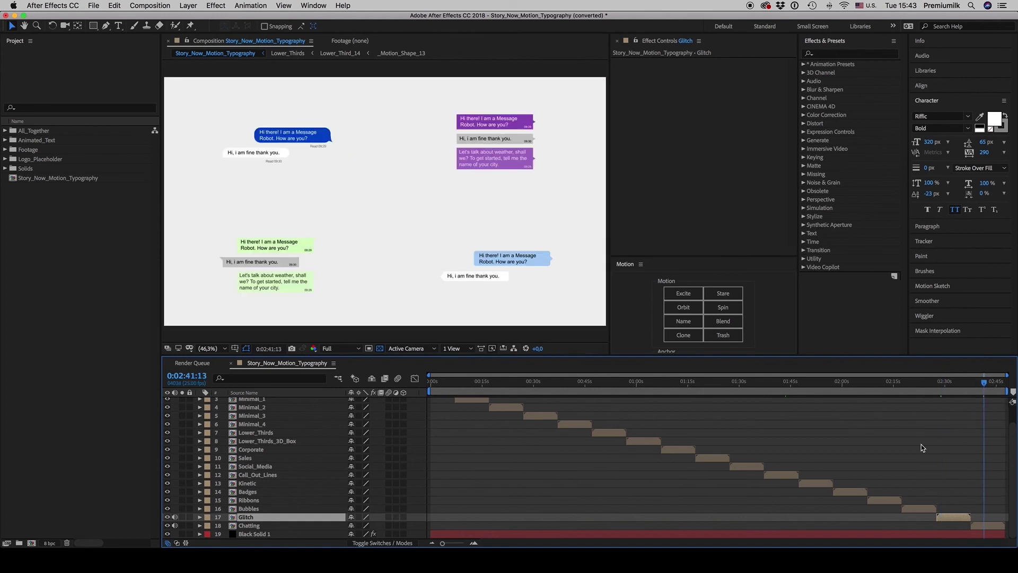
- Show the Bubbles section and set Color_02 on the CONTROLS layer to a crimson red
left_click(917, 382)
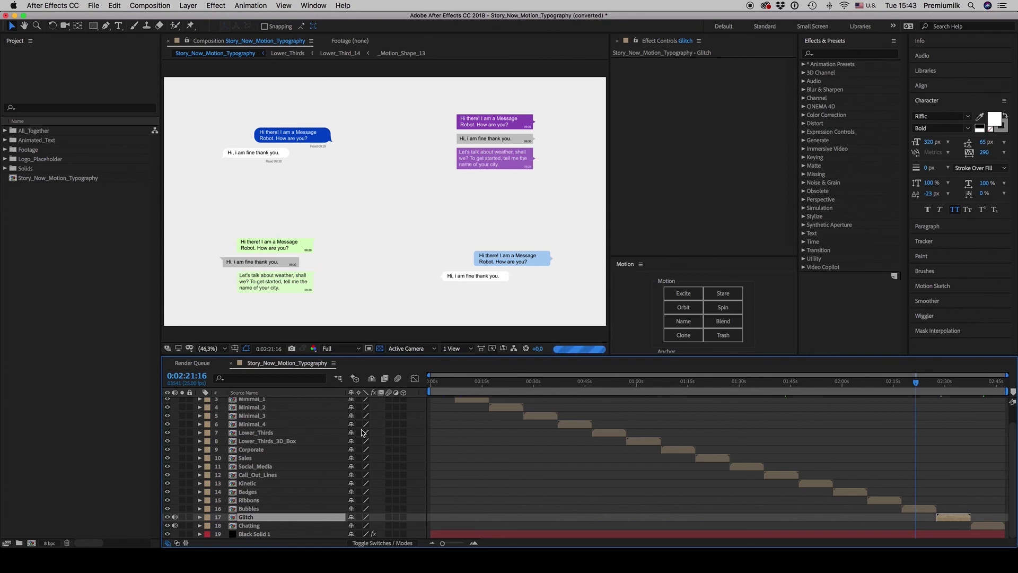
scroll(448, 450, "up", 2)
left_click(503, 404)
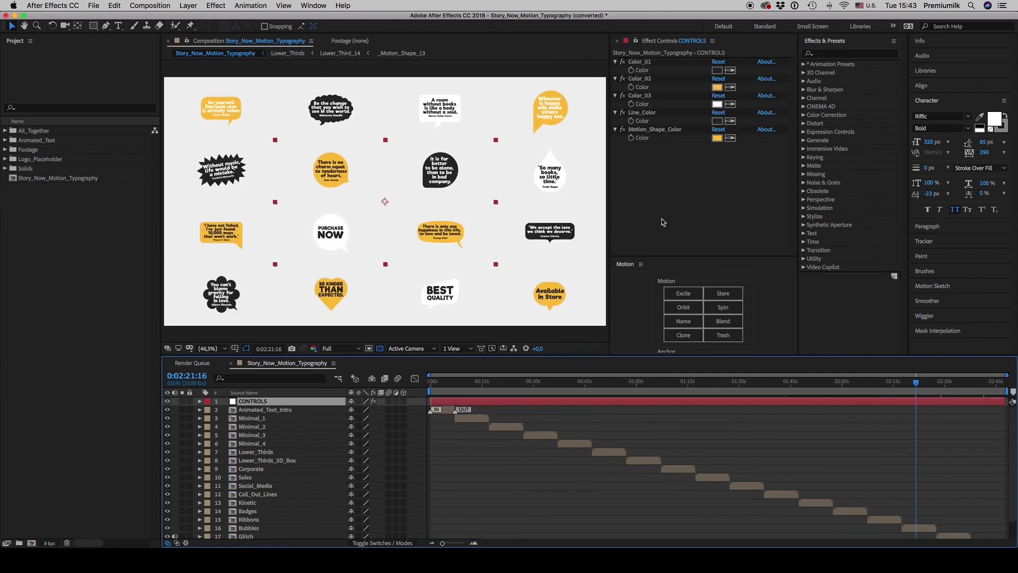
left_click(717, 87)
left_click_drag(476, 380, 471, 280)
left_click(444, 285)
left_click(551, 276)
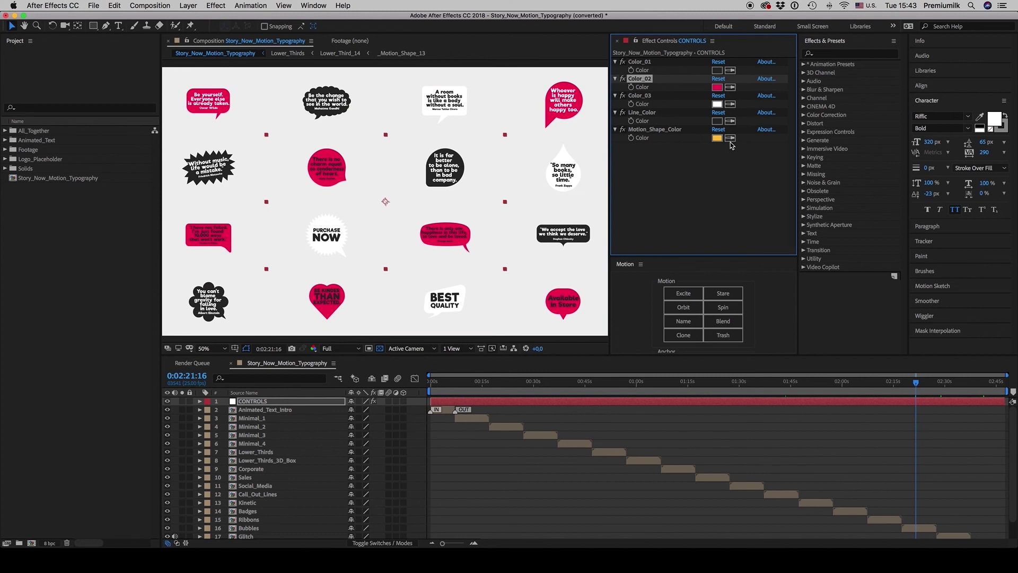
- Match Motion_Shape_Color on the CONTROLS layer to the crimson Color_02, and set Color_03 to bright yellow
left_click(719, 88)
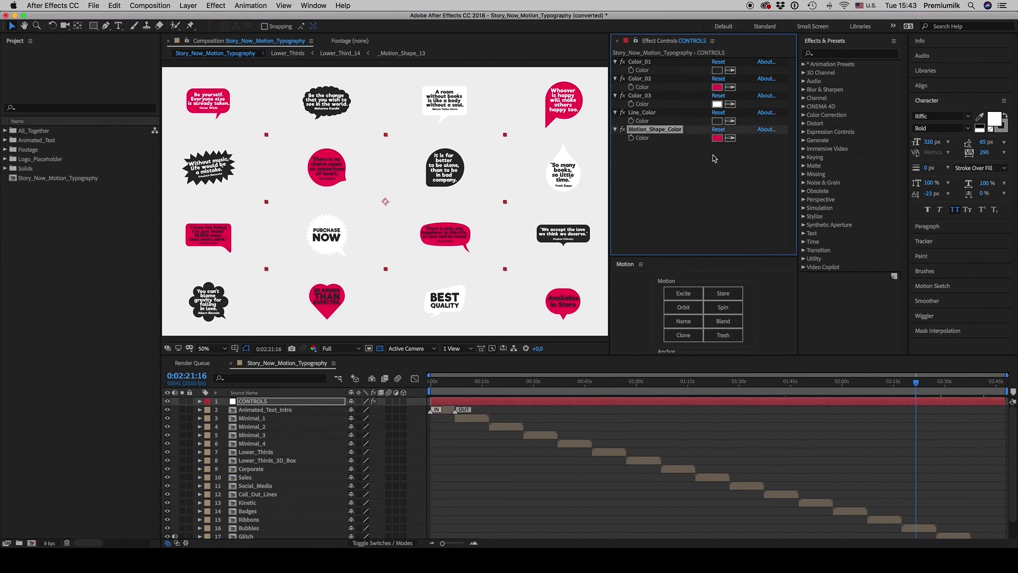
left_click(718, 105)
left_click(471, 381)
left_click(458, 281)
left_click(548, 276)
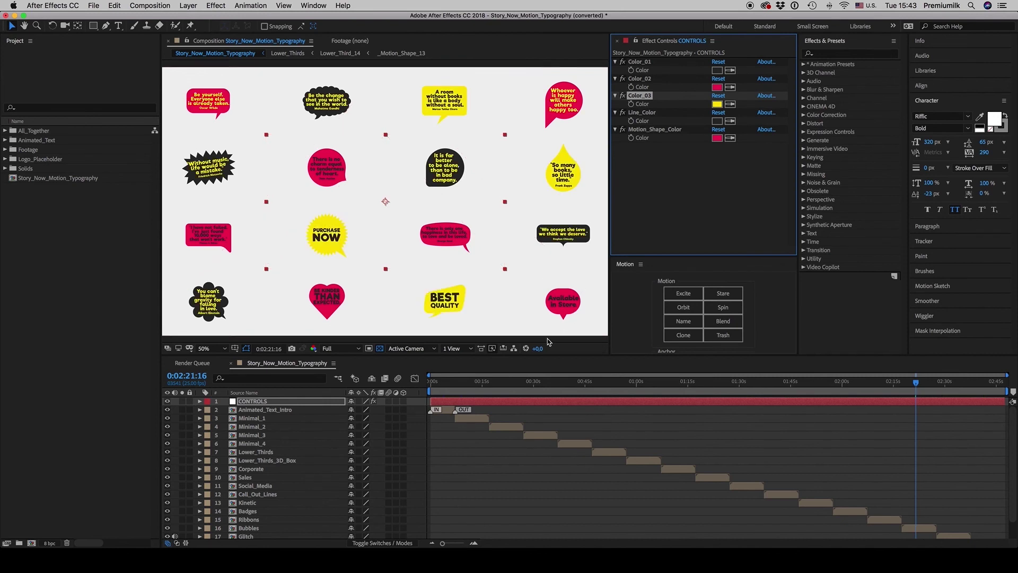
- Undo the last Color_03 and Motion_Shape_Color changes on the CONTROLS layer
key("super+z")
key("super+z")
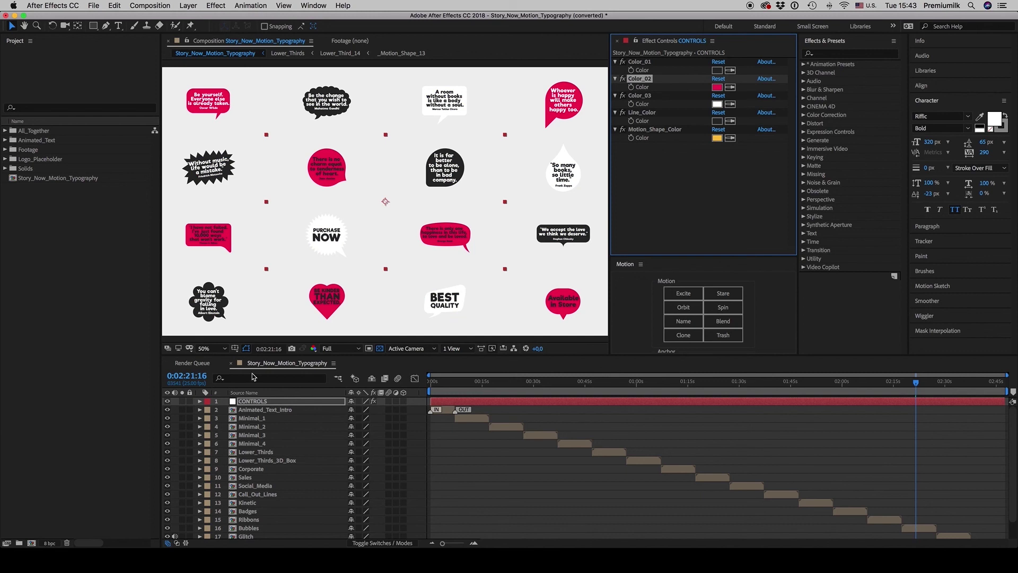
- Open Story_Now_Transitions.aep from the Transitions folder in Adobe After Effects CC 2018, accepting the project version conversion
left_click(28, 561)
left_click(467, 303)
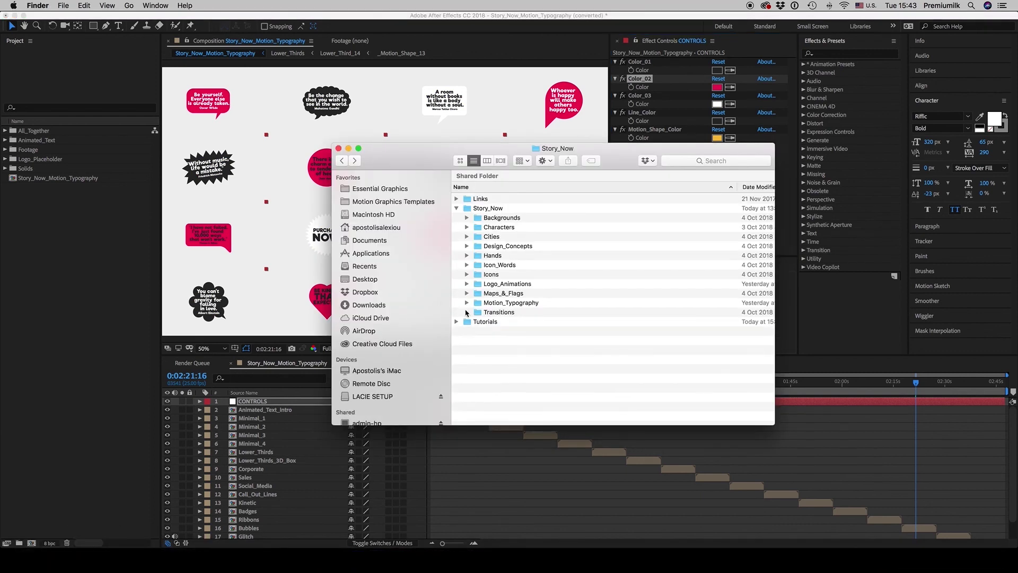
left_click(466, 312)
right_click(519, 322)
mouse_move(573, 334)
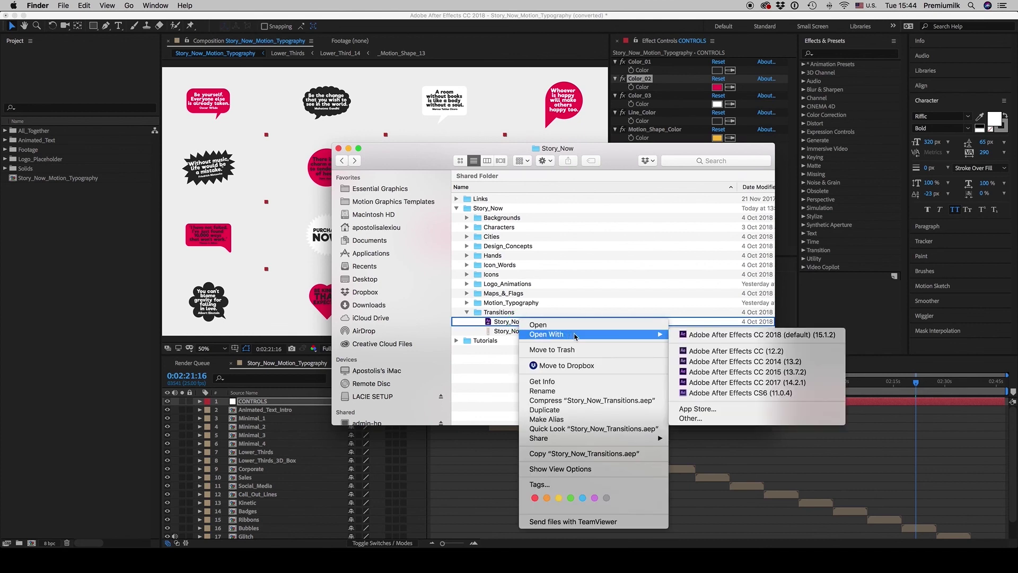
left_click(702, 336)
left_click(506, 297)
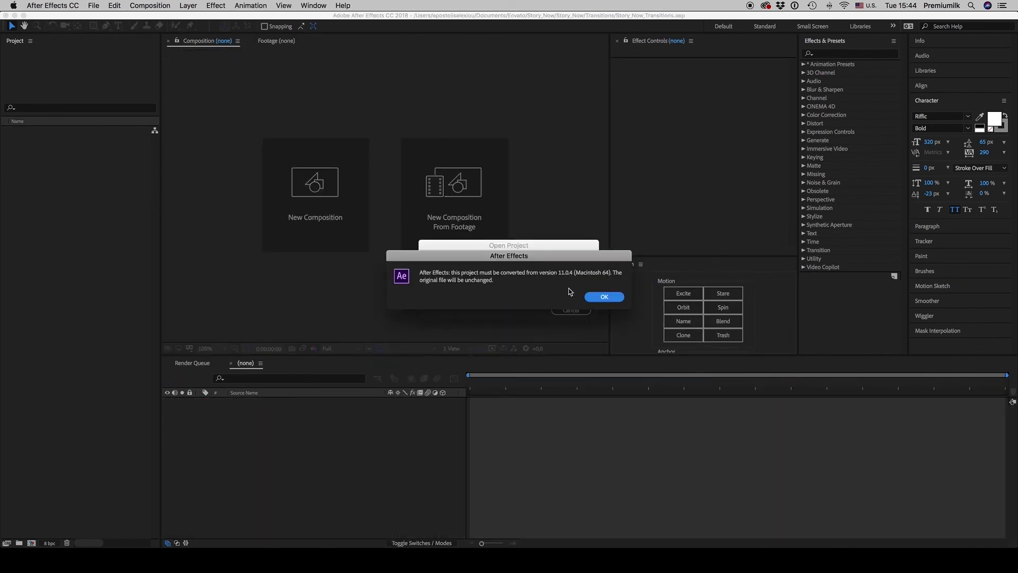
left_click(603, 295)
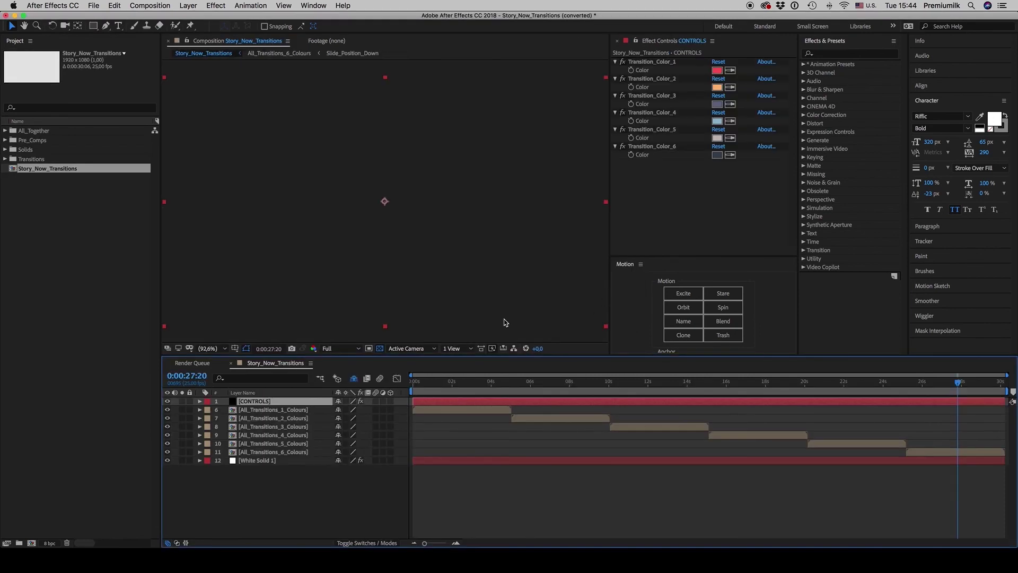
- Show the 1 Colour and 3 Colours sections of the Story_Now_Transitions composition
left_click_drag(456, 388, 470, 386)
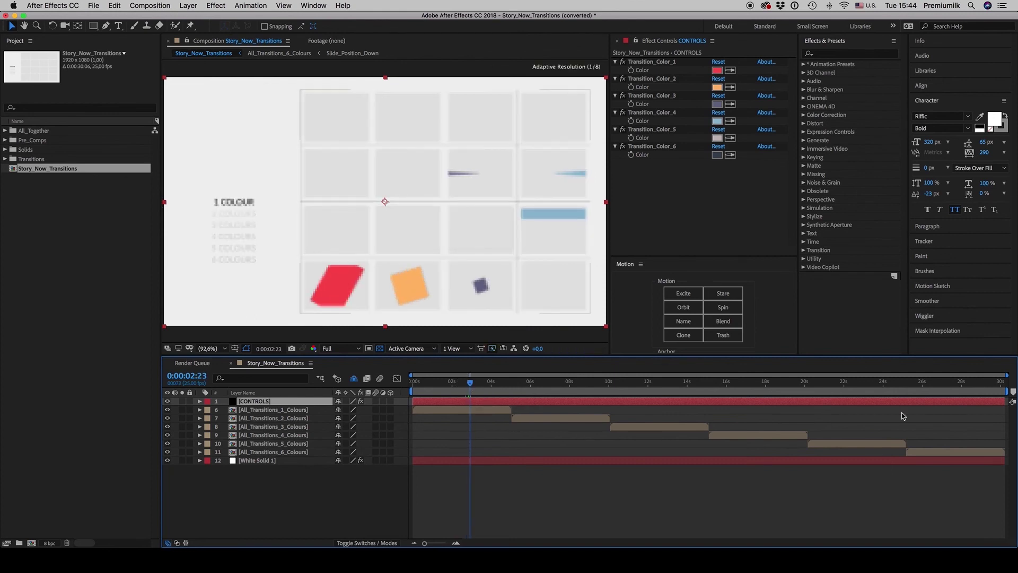
left_click(659, 386)
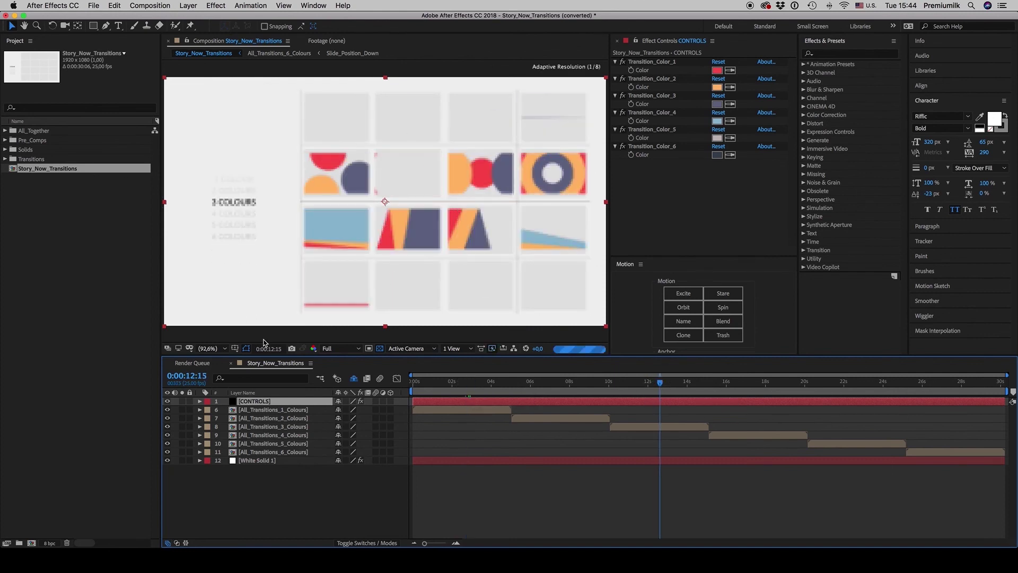
- Create a new 1920 x 1080 composition at 25 fps, one minute long
left_click(150, 5)
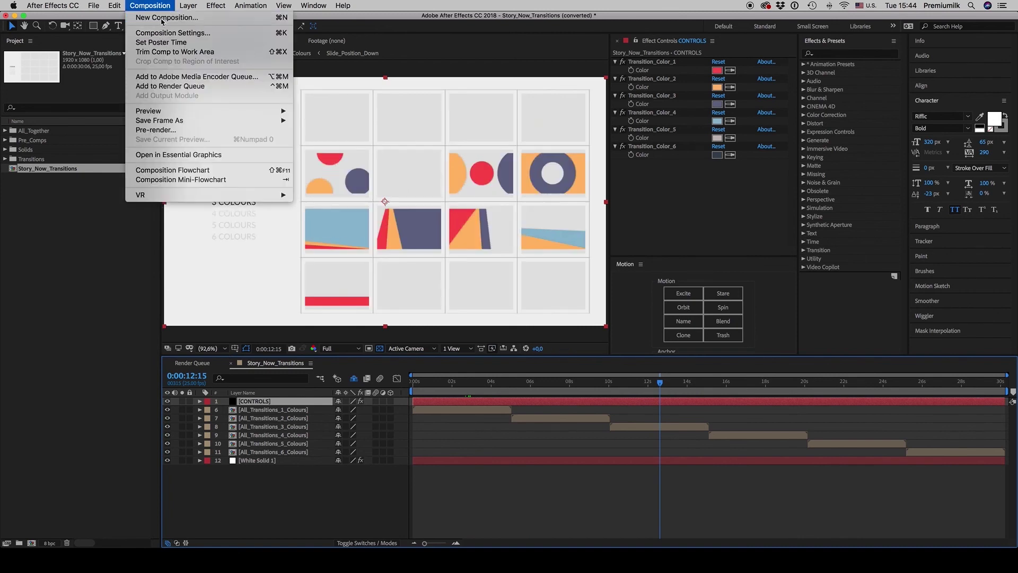
left_click(159, 17)
left_click(603, 426)
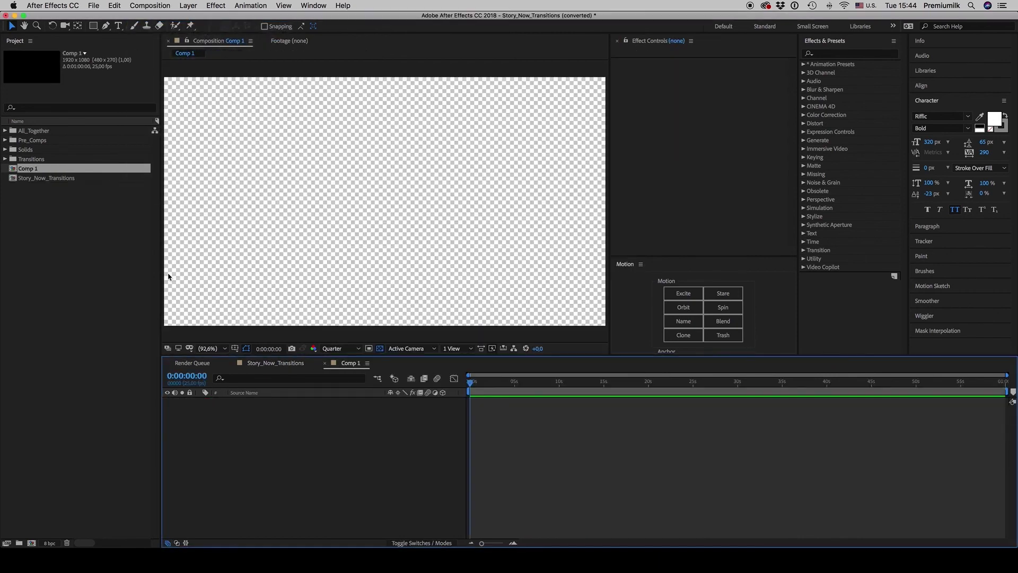
- Add the Random_2 transition from the 2_Colours Random folder to Comp 1
left_click(6, 158)
left_click(15, 179)
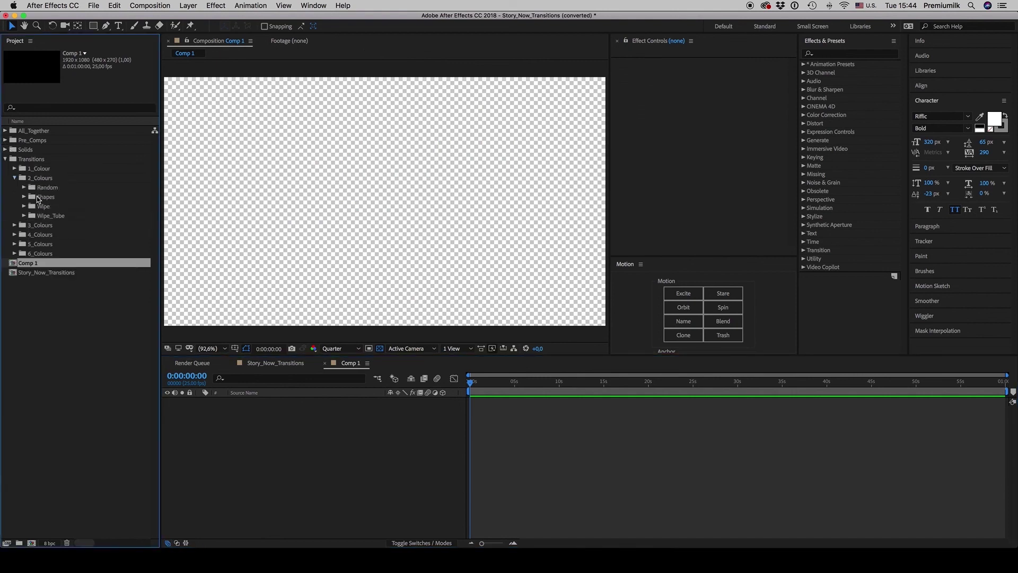
left_click(23, 187)
left_click_drag(53, 207, 313, 424)
key("equal")
key("equal")
key("equal")
- Preview the Random_2 transition in Comp 1, from its start and from the Transition marker at one second
key("space")
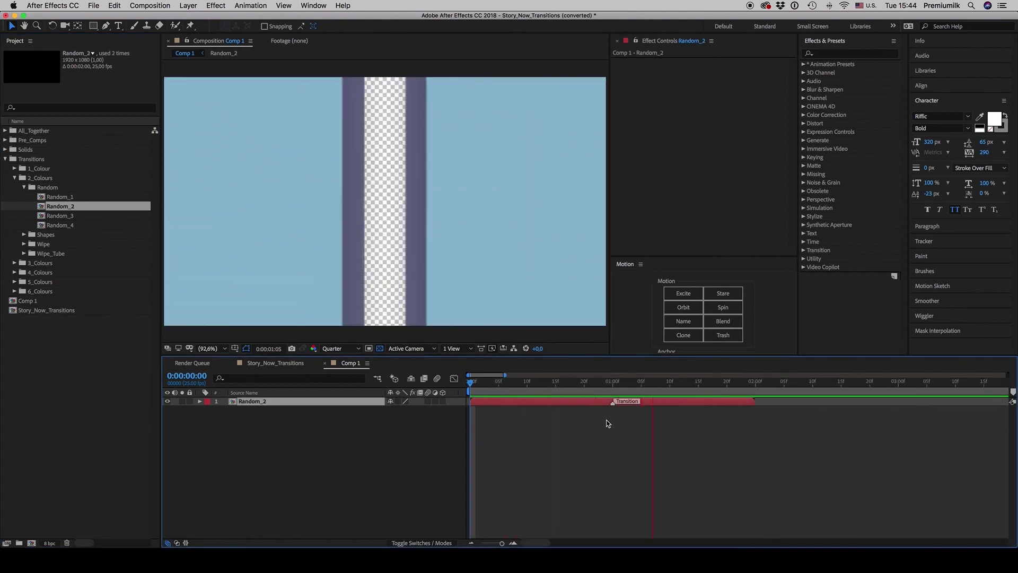
left_click(613, 382)
key("space")
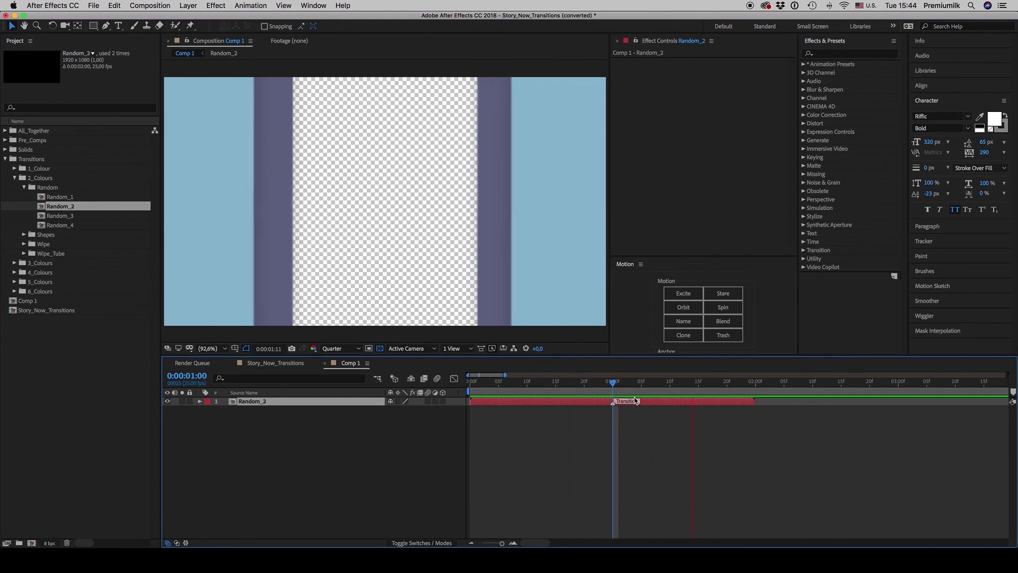
key("space")
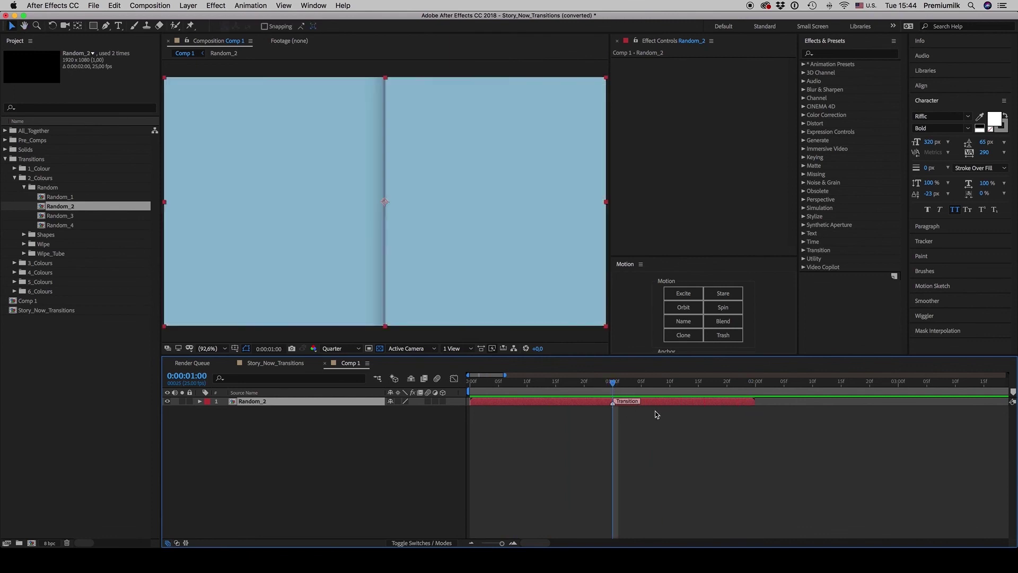
key("space")
left_click(589, 381)
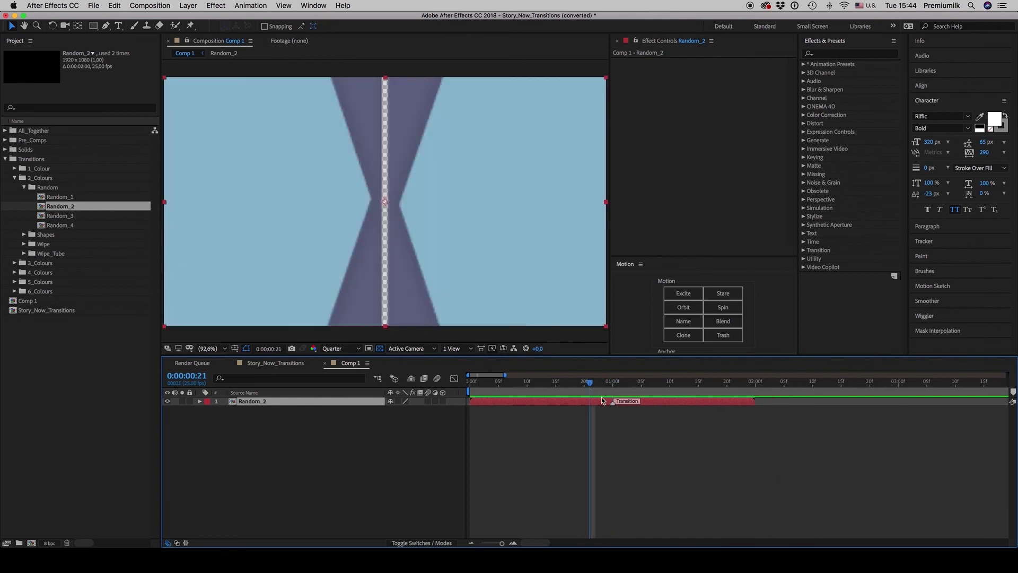
- Time-stretch the Random_2 layer to a duration of one second, holding its in-point in place
left_click(188, 5)
mouse_move(227, 124)
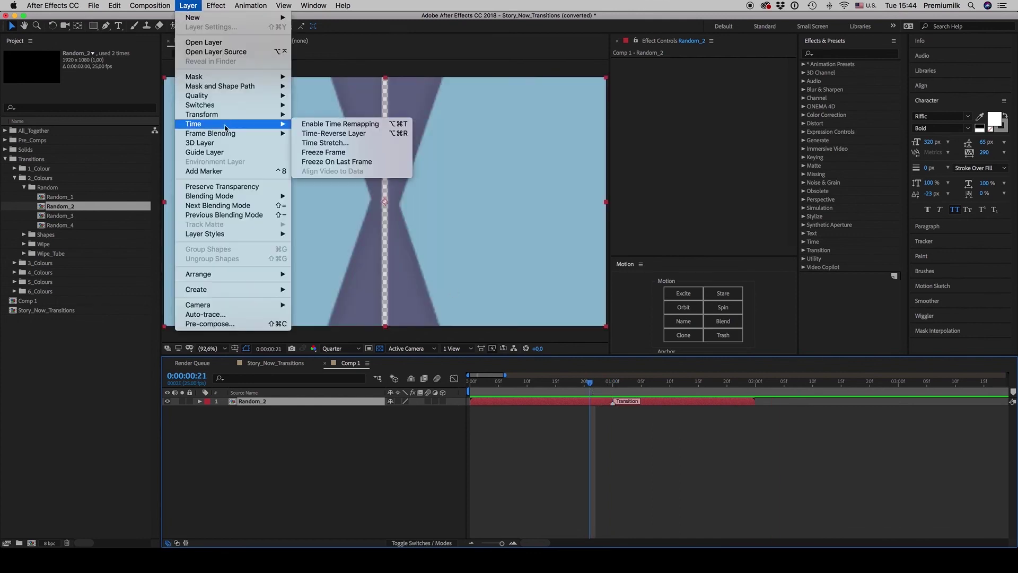
left_click(344, 143)
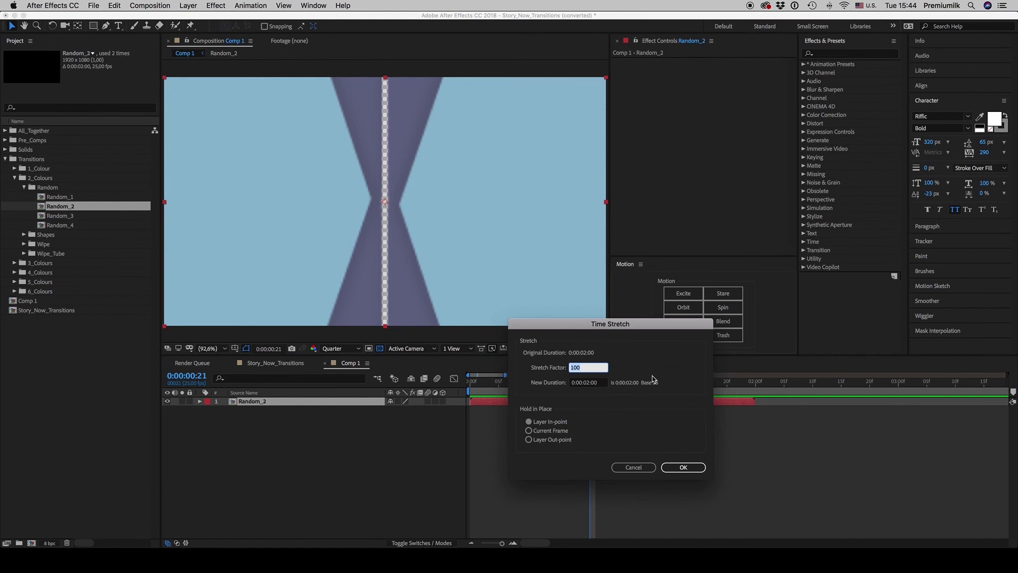
key("Return")
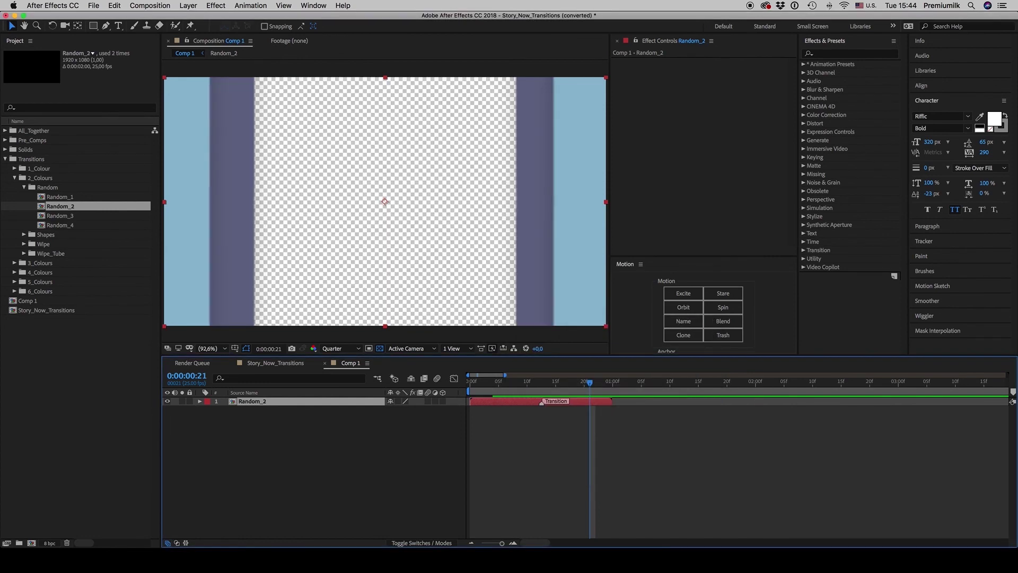
- Preview the shortened Random_2 transition from the beginning of Comp 1 and inspect it around frame 9
key("Home")
key("space")
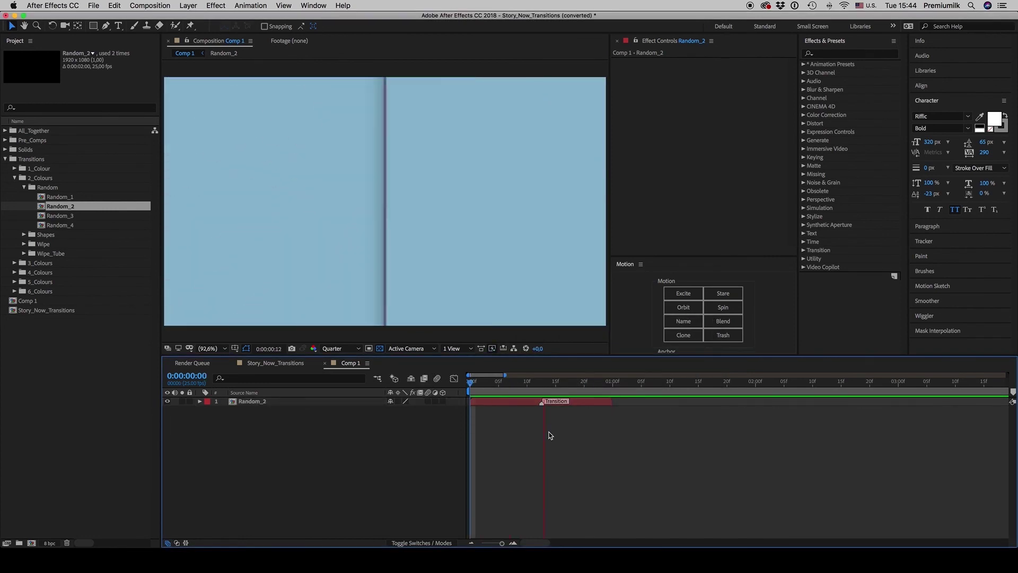
left_click(521, 383)
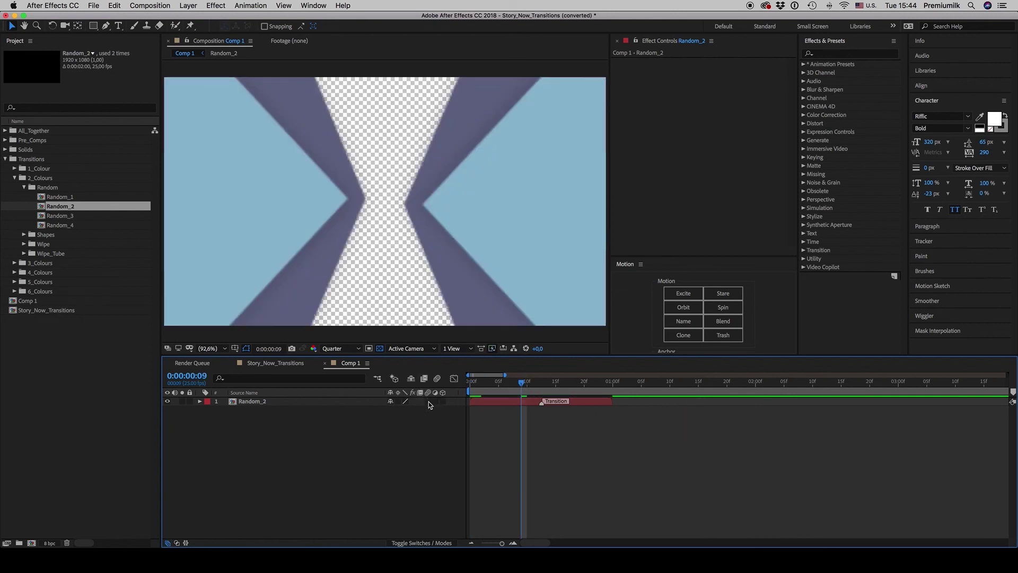
left_click(515, 403)
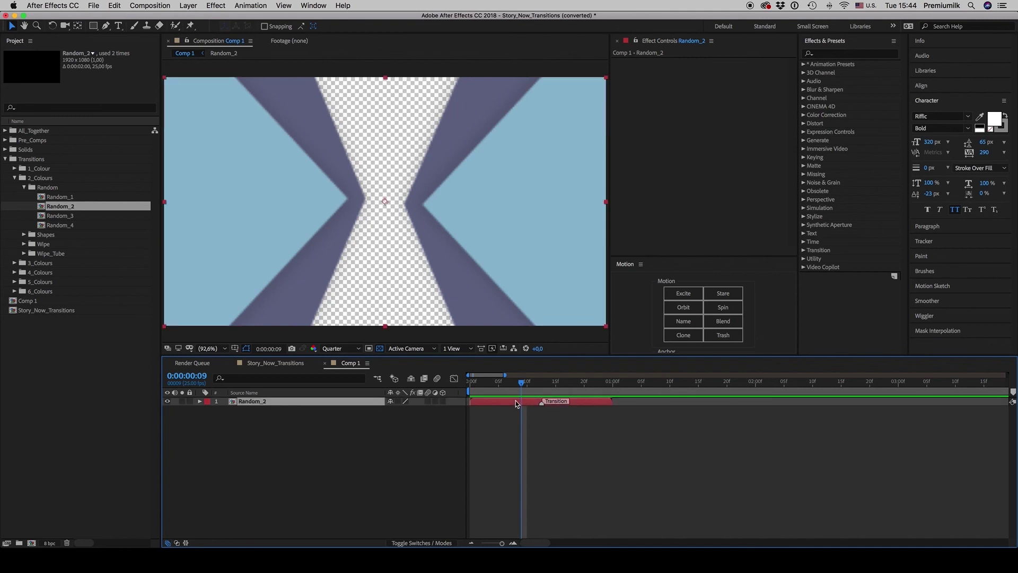
- Set Transition_Color_3 on the CONTROLS layer of Story_Now_Transitions to a bright green
left_click(271, 364)
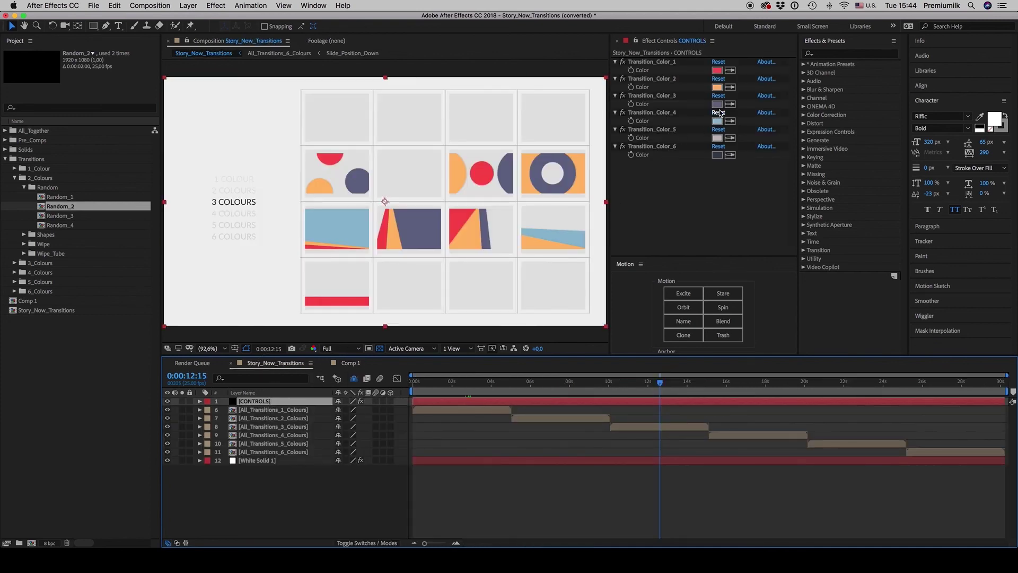
left_click(717, 105)
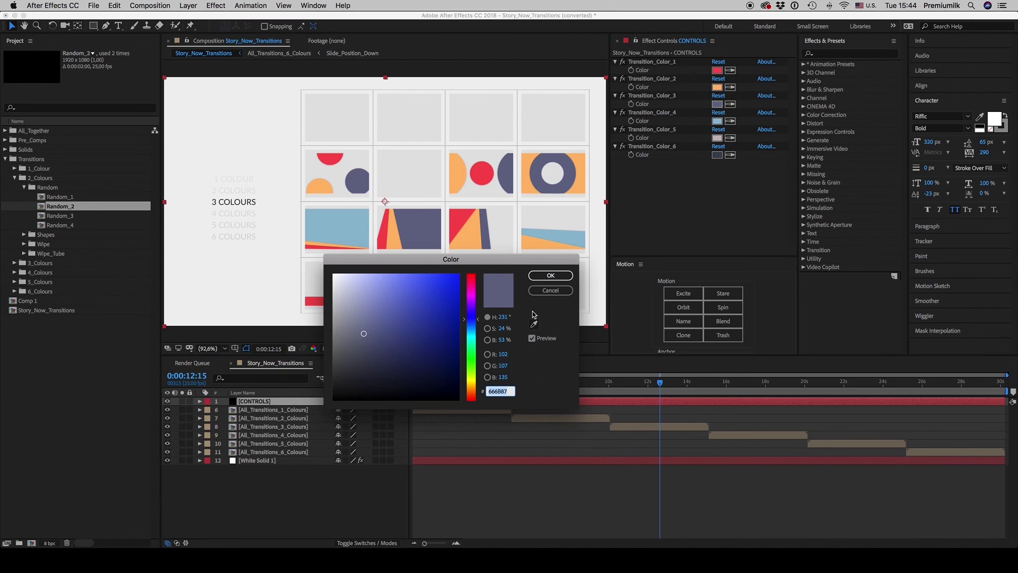
left_click_drag(469, 328, 470, 363)
left_click(442, 308)
left_click_drag(443, 308, 439, 314)
left_click(470, 367)
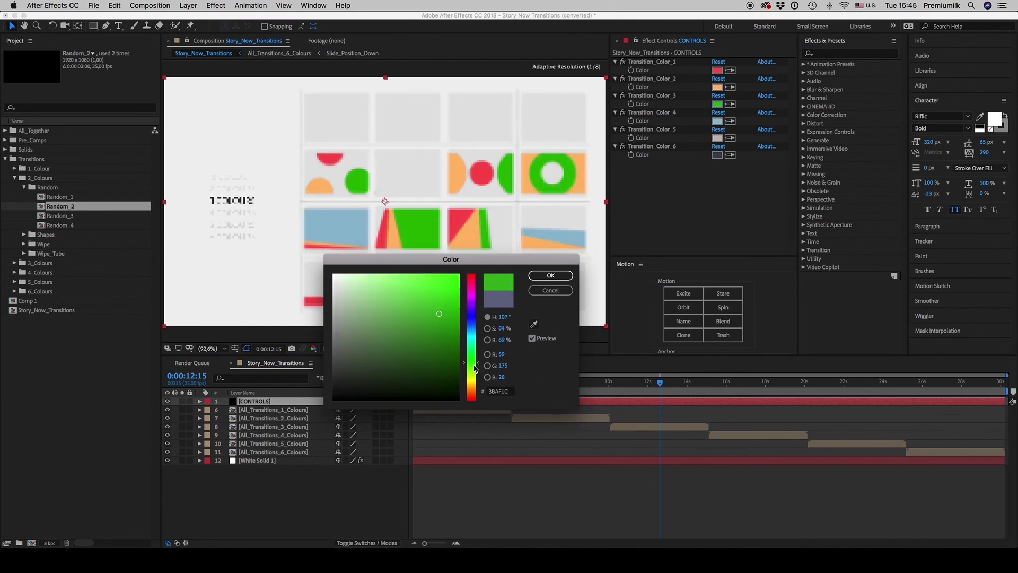
left_click(550, 275)
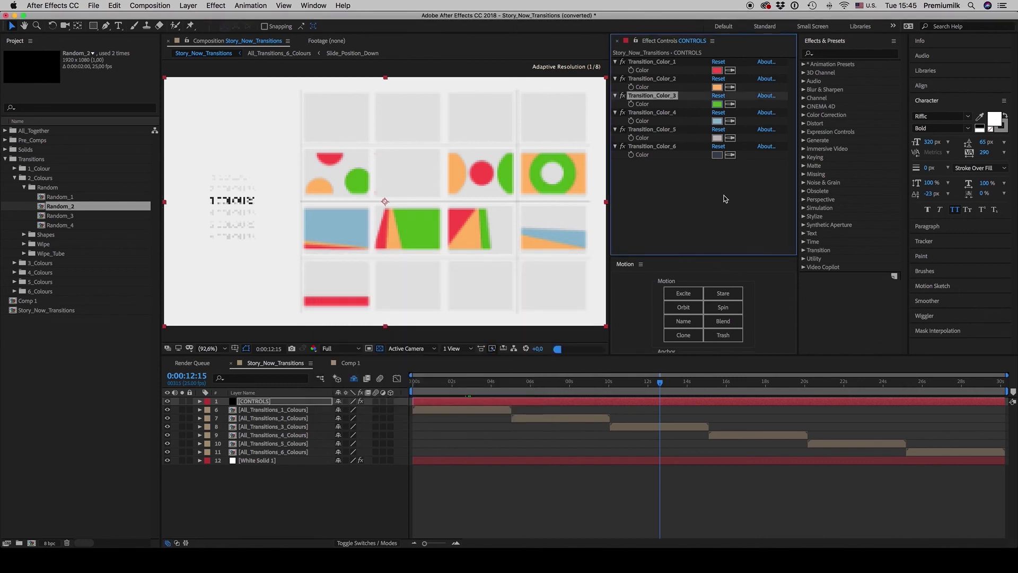
- Review the recolored transitions in the 1 Colour and 2 Colours sections of Story_Now_Transitions
left_click(663, 63)
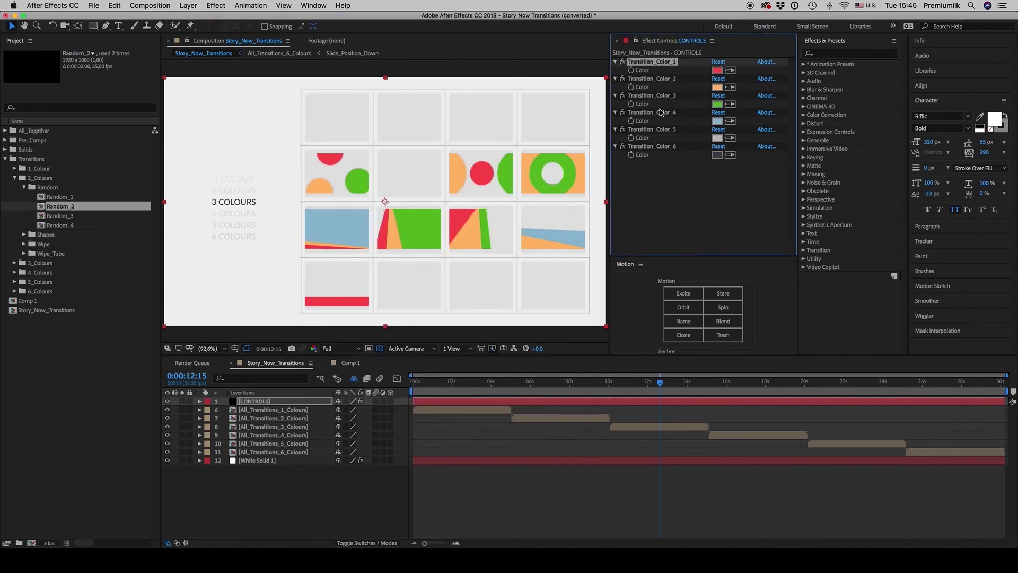
left_click_drag(472, 391, 452, 386)
key("space")
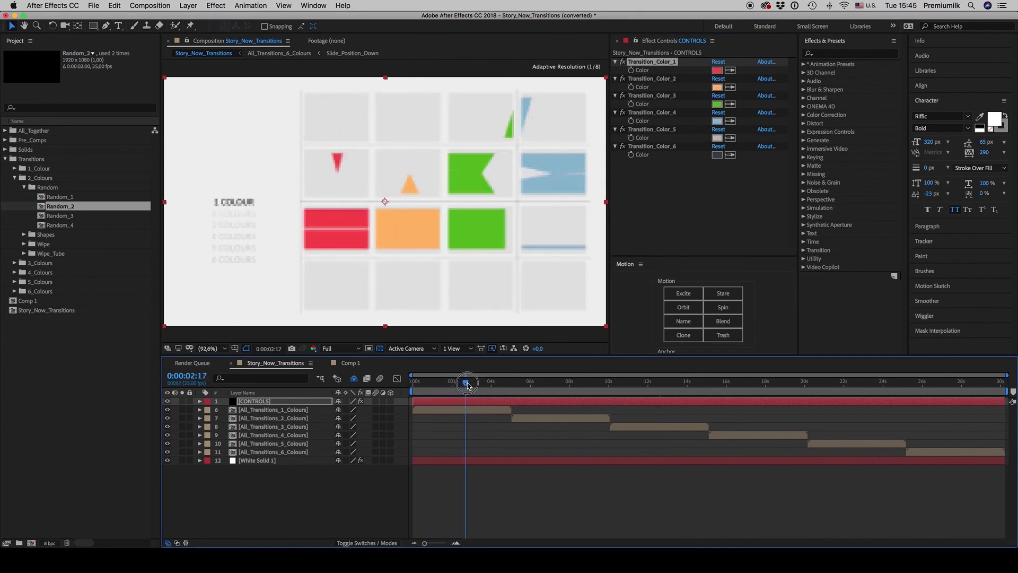
left_click(14, 178)
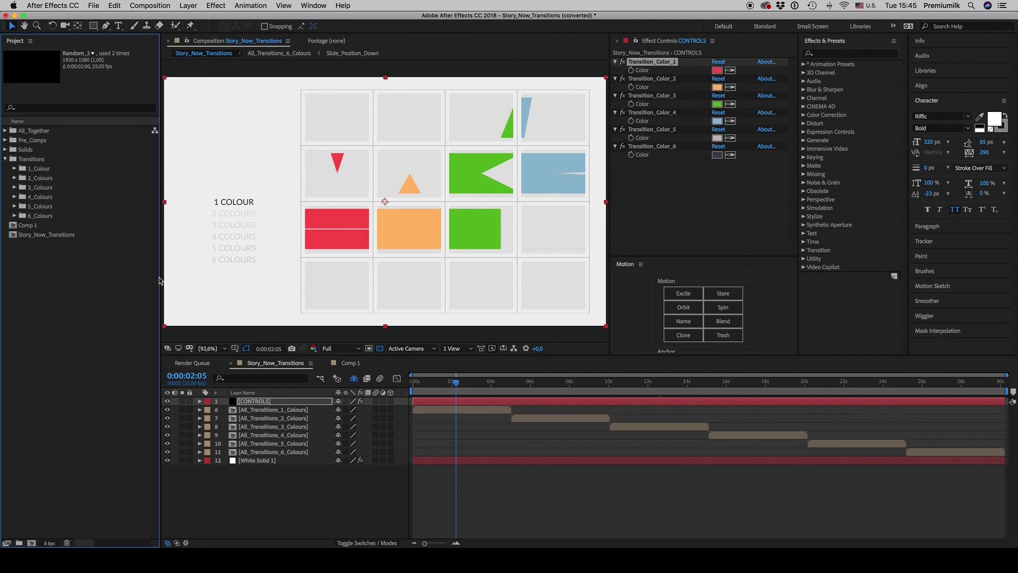
left_click(562, 383)
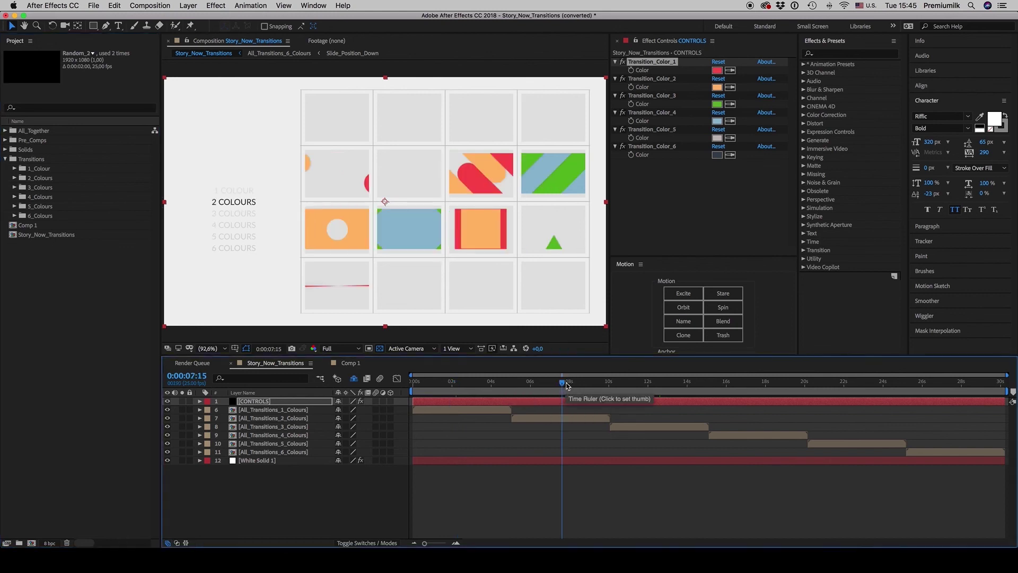
left_click(466, 383)
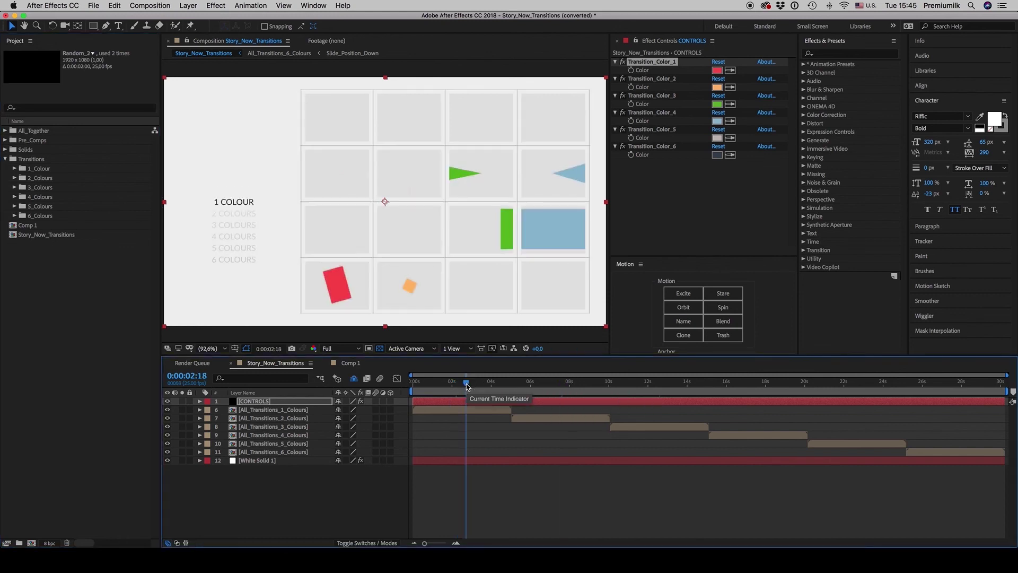